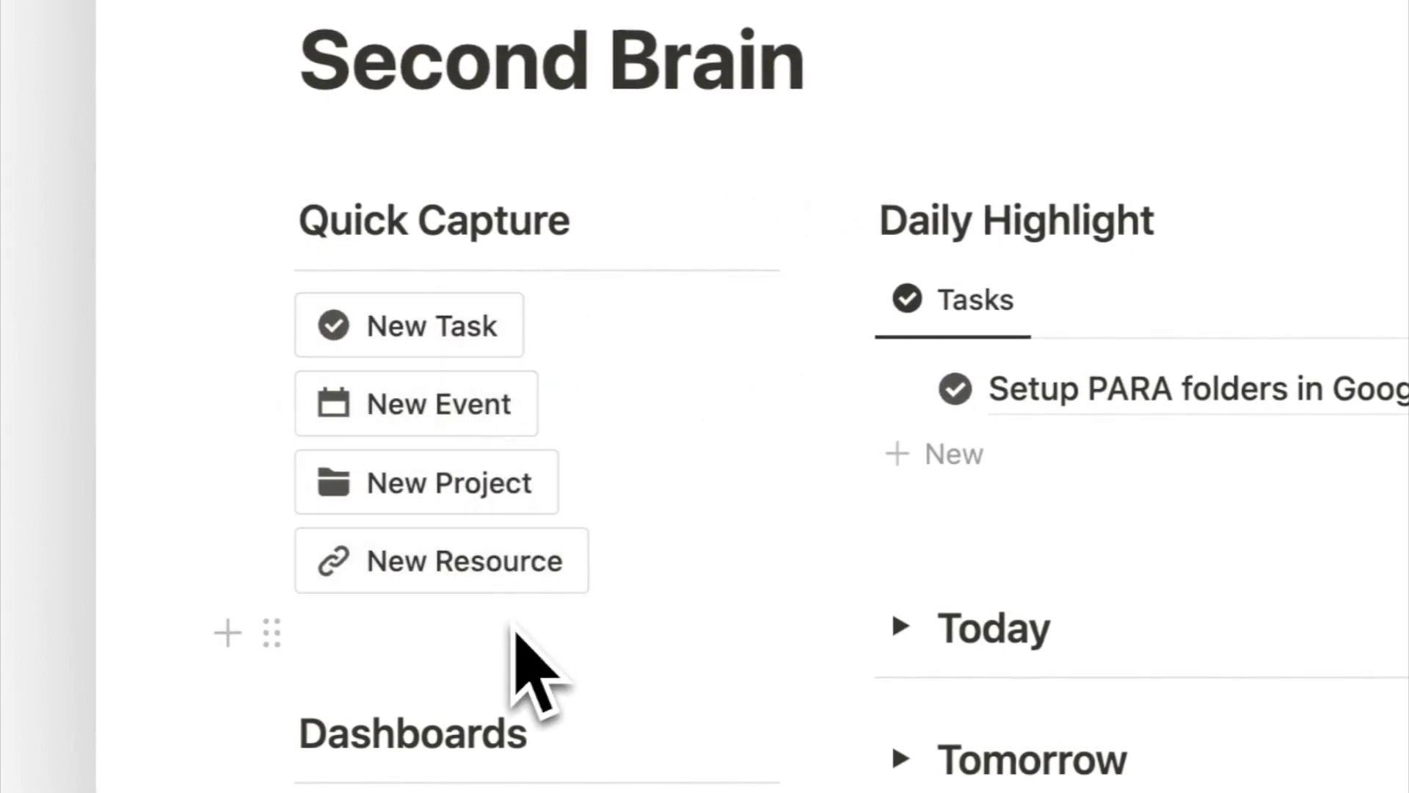
# Capture a 'Clean my room' task with New Task and view it in the Inbox
pyautogui.click(488, 345)
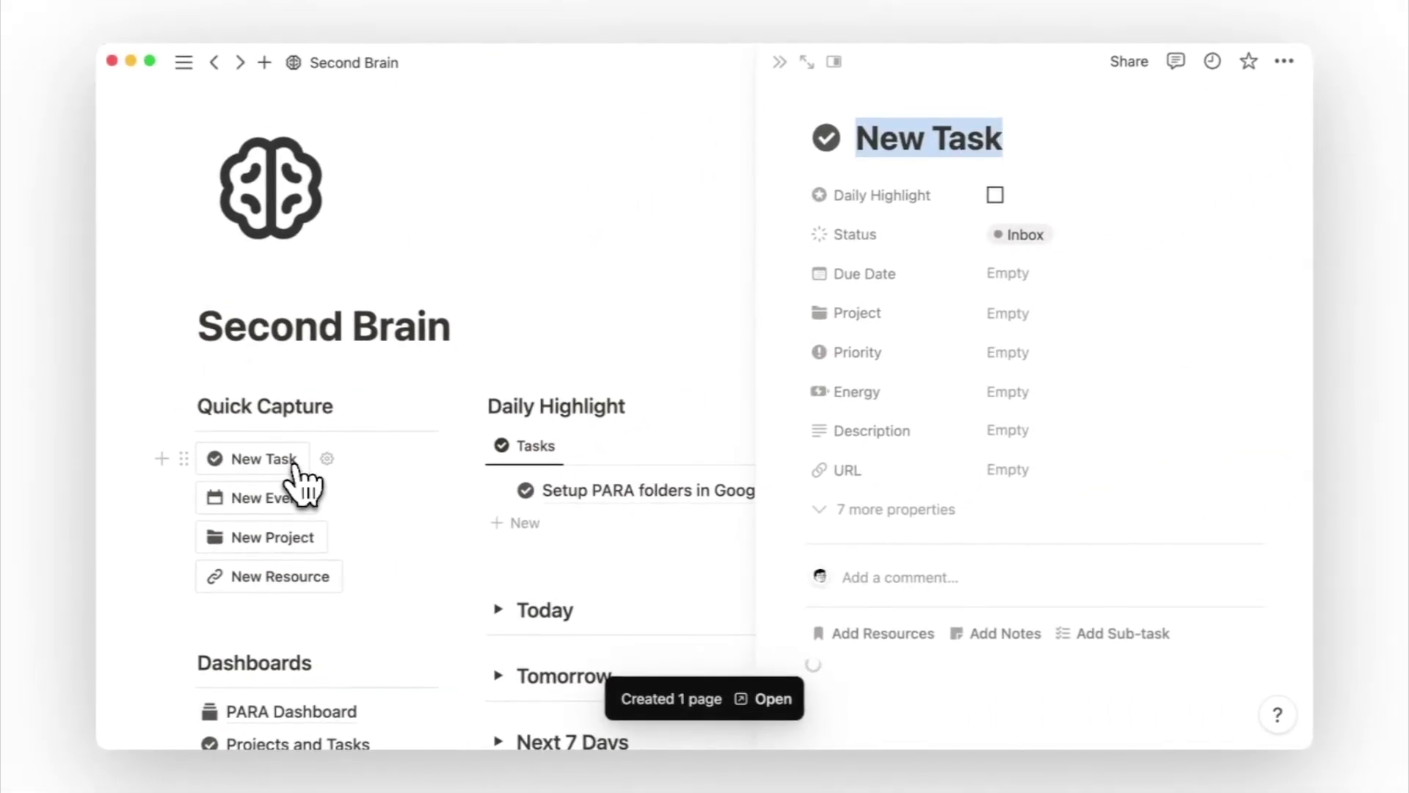
pyautogui.write('Clean my room')
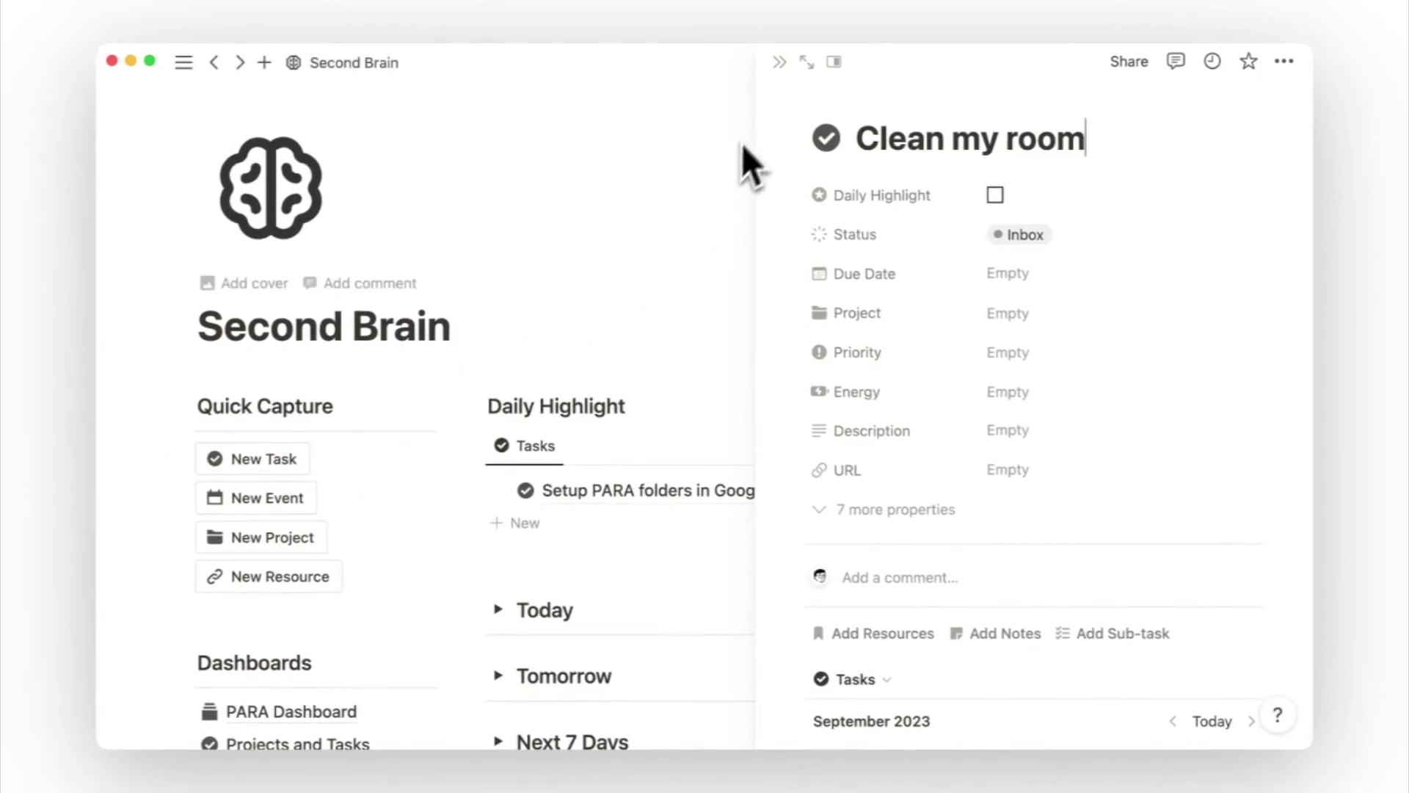
pyautogui.click(781, 62)
pyautogui.scroll(-5, 704, 330)
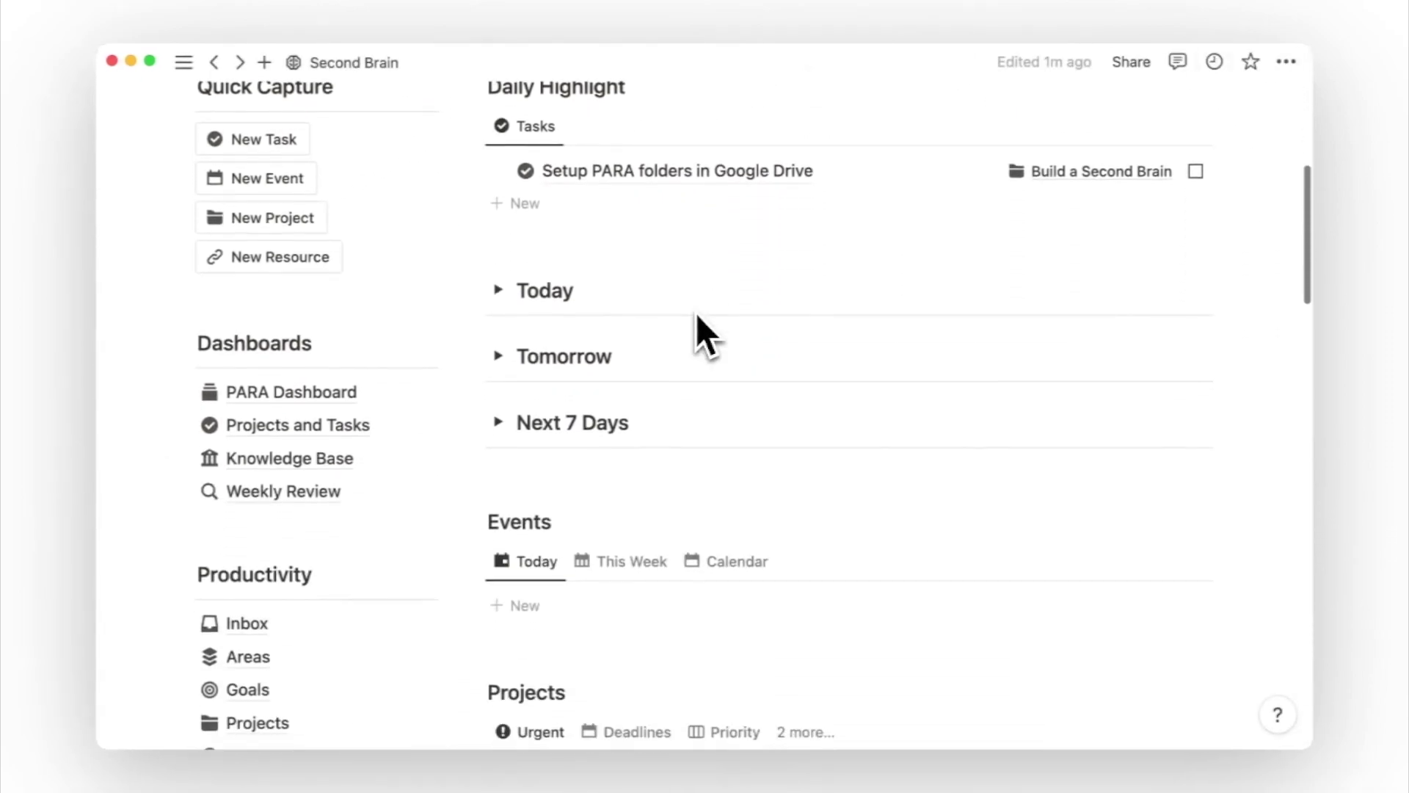
pyautogui.click(340, 610)
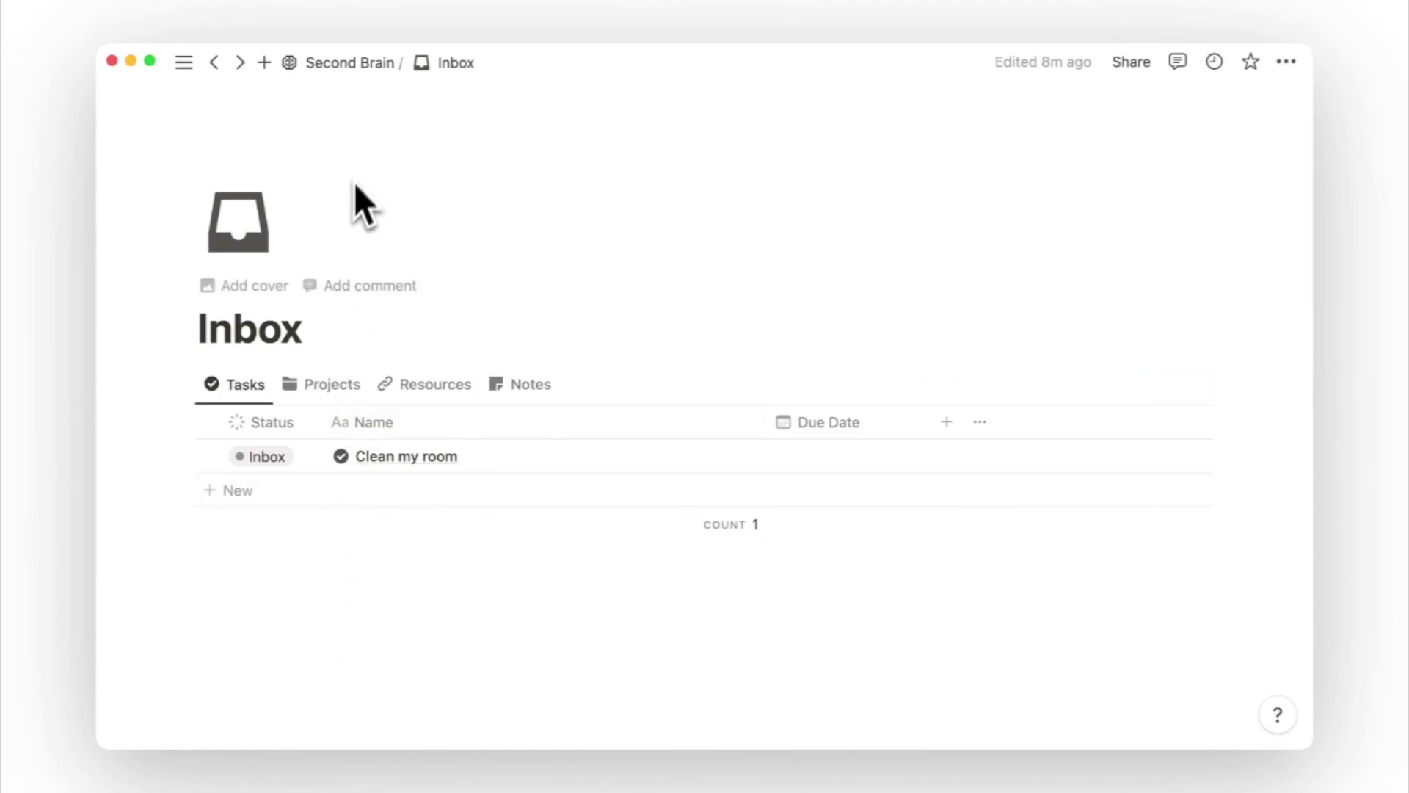
# Return to Second Brain home and scroll through the PARA Dashboard
pyautogui.click(350, 62)
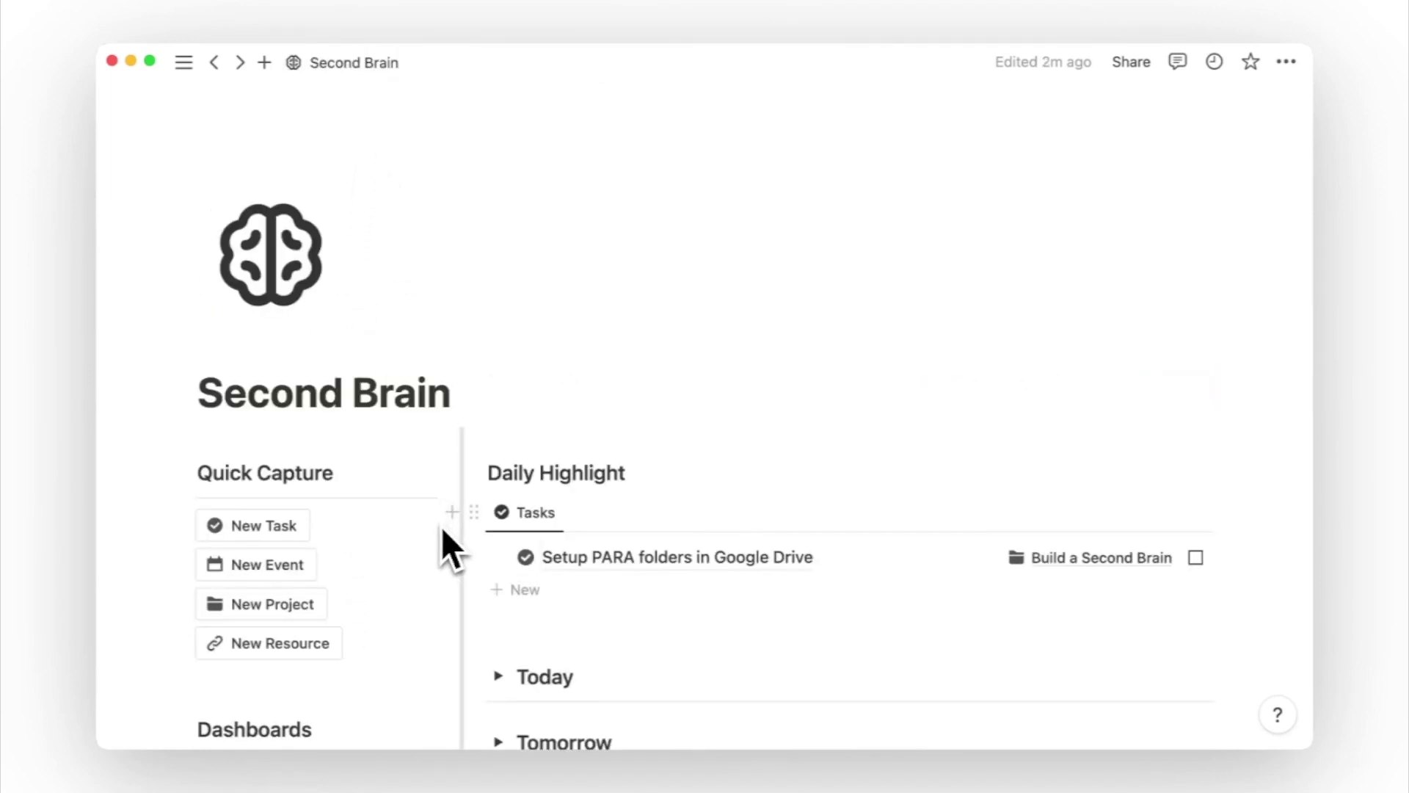
pyautogui.scroll(-5, 442, 526)
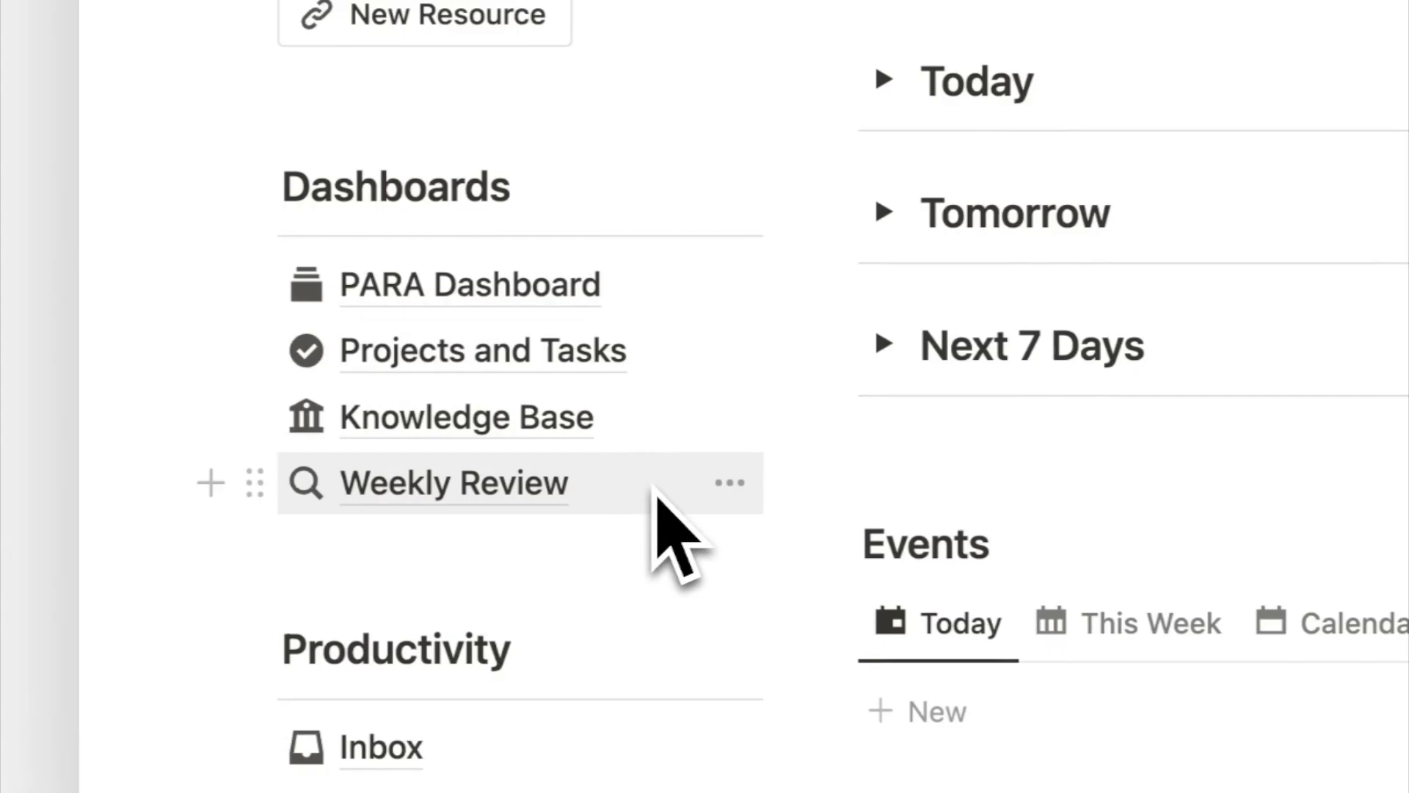
pyautogui.click(648, 297)
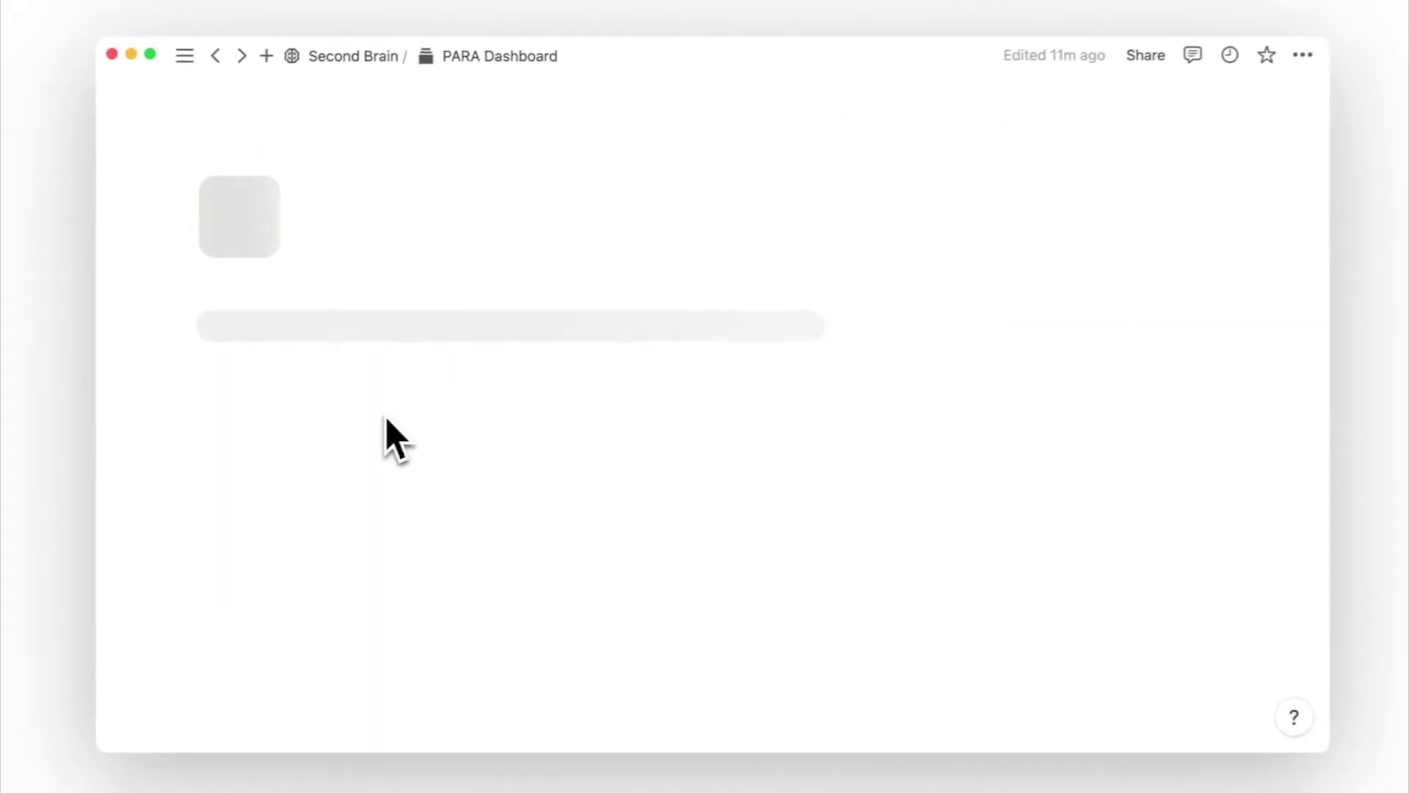
pyautogui.scroll(-5, 382, 417)
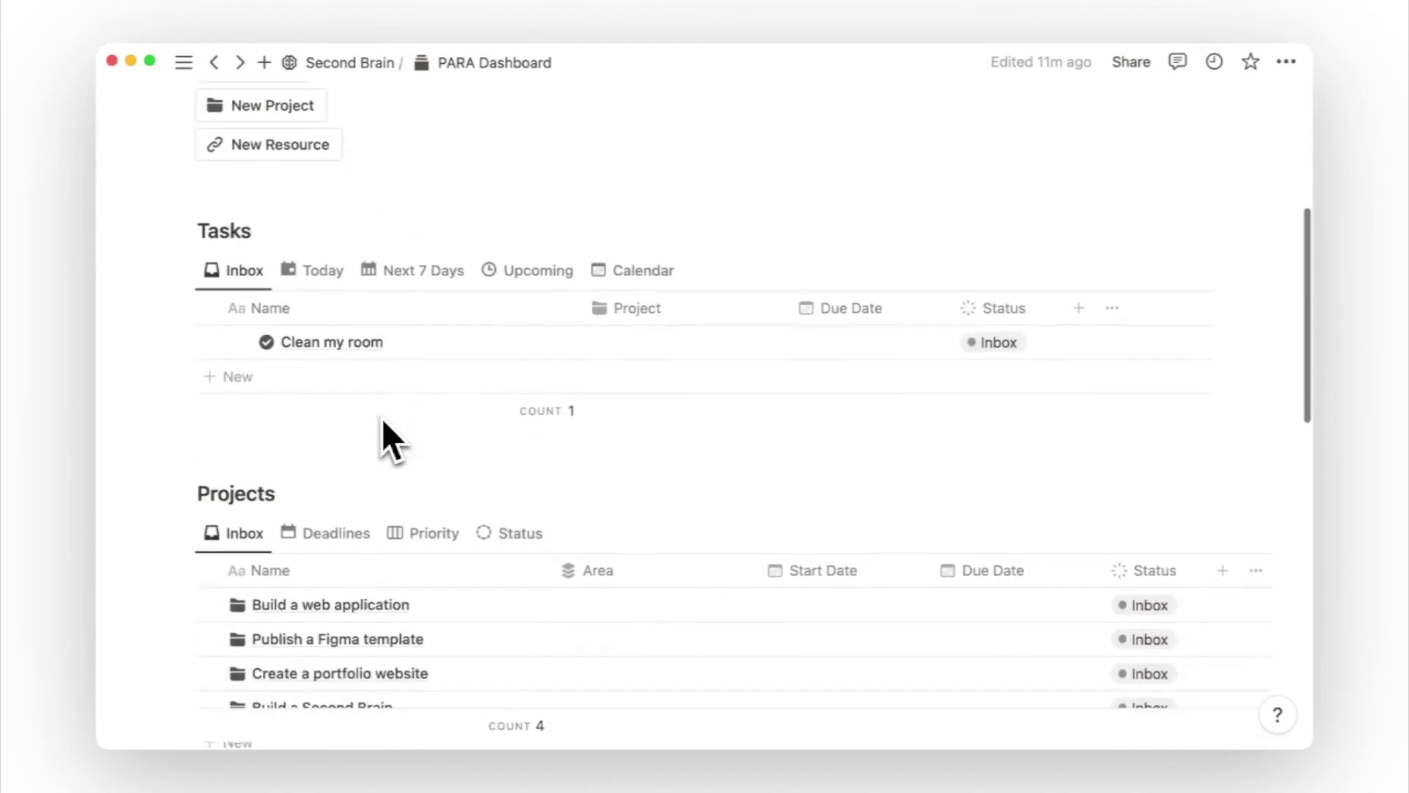
pyautogui.scroll(-10, 382, 420)
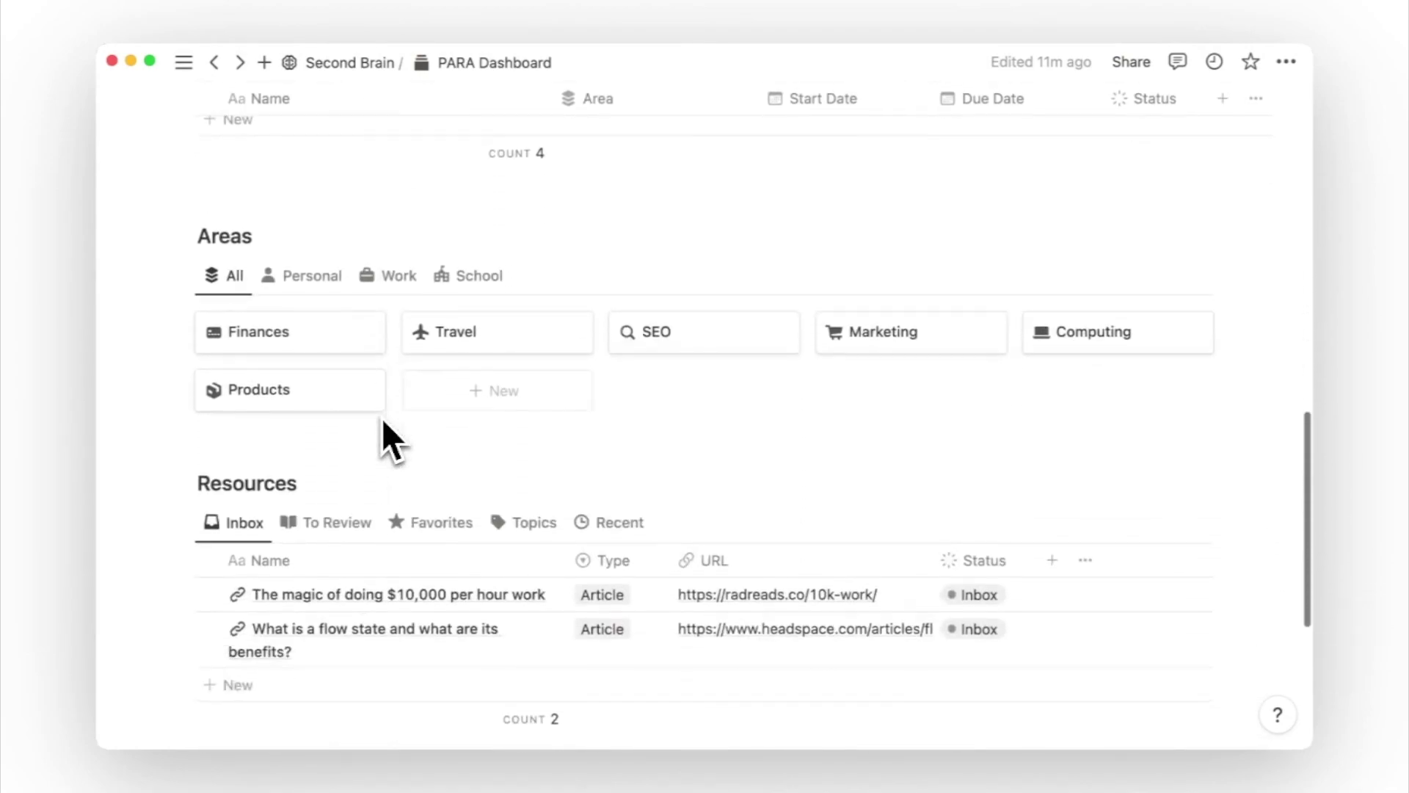
pyautogui.scroll(-5, 382, 419)
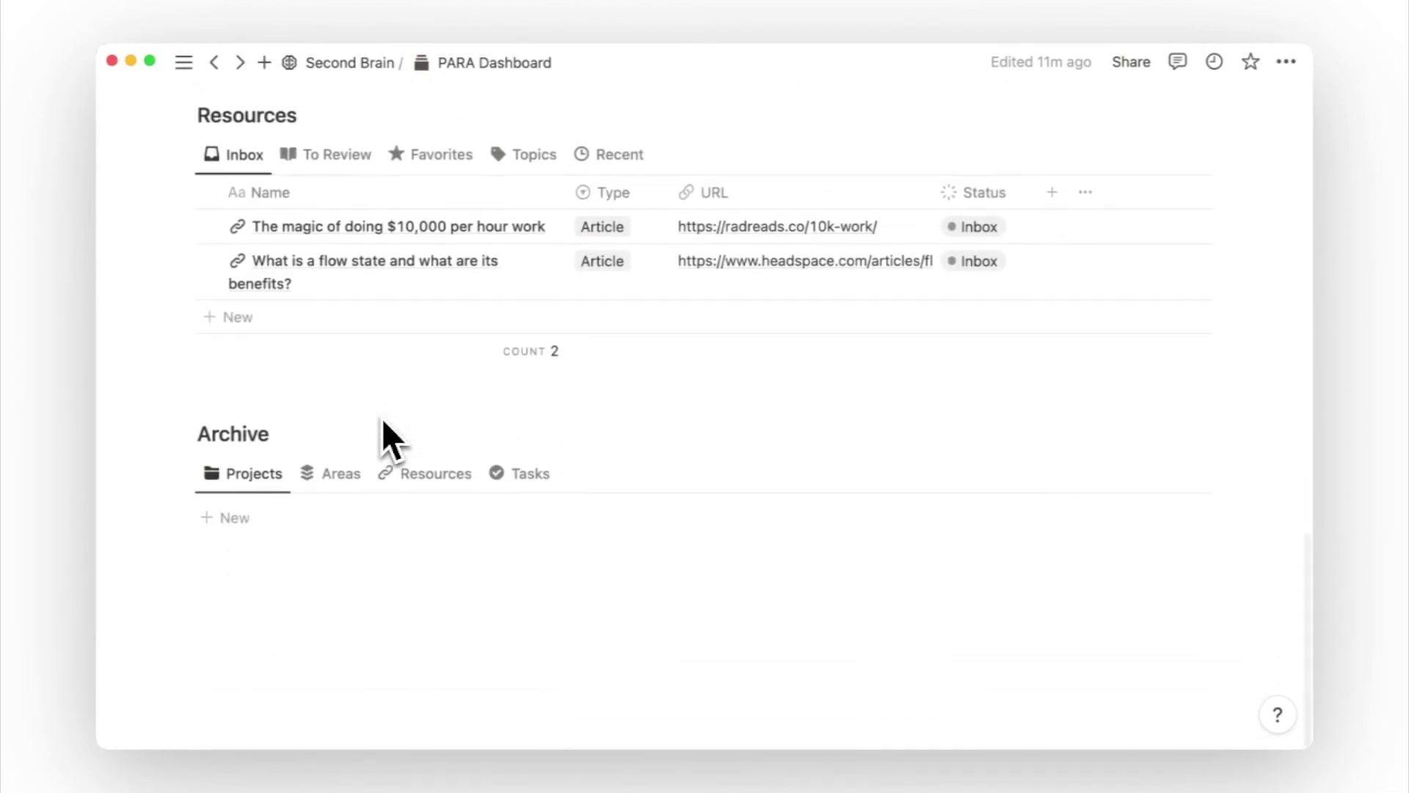
# Open Projects and Tasks and scroll down to the Knowledge Base
pyautogui.click(670, 455)
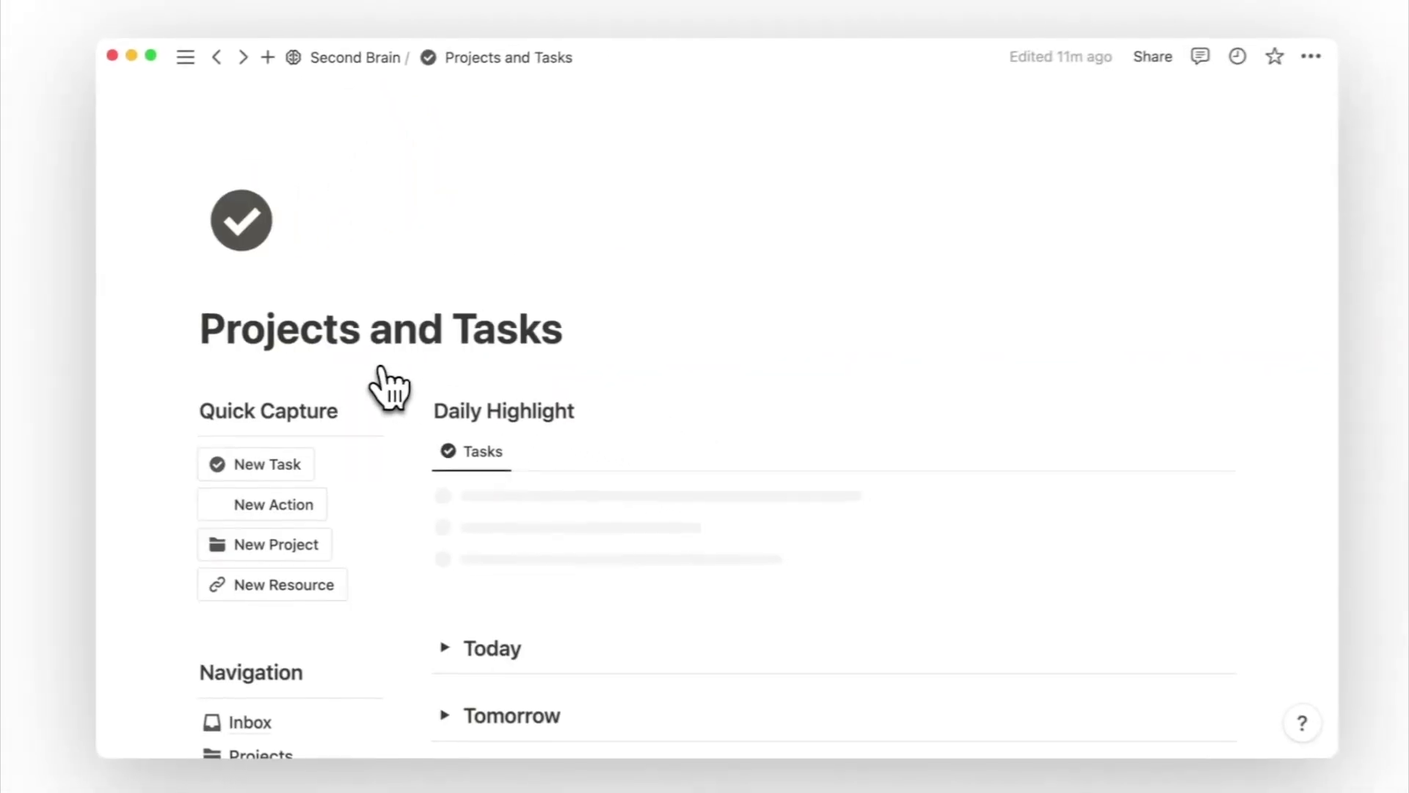
pyautogui.scroll(-10, 381, 387)
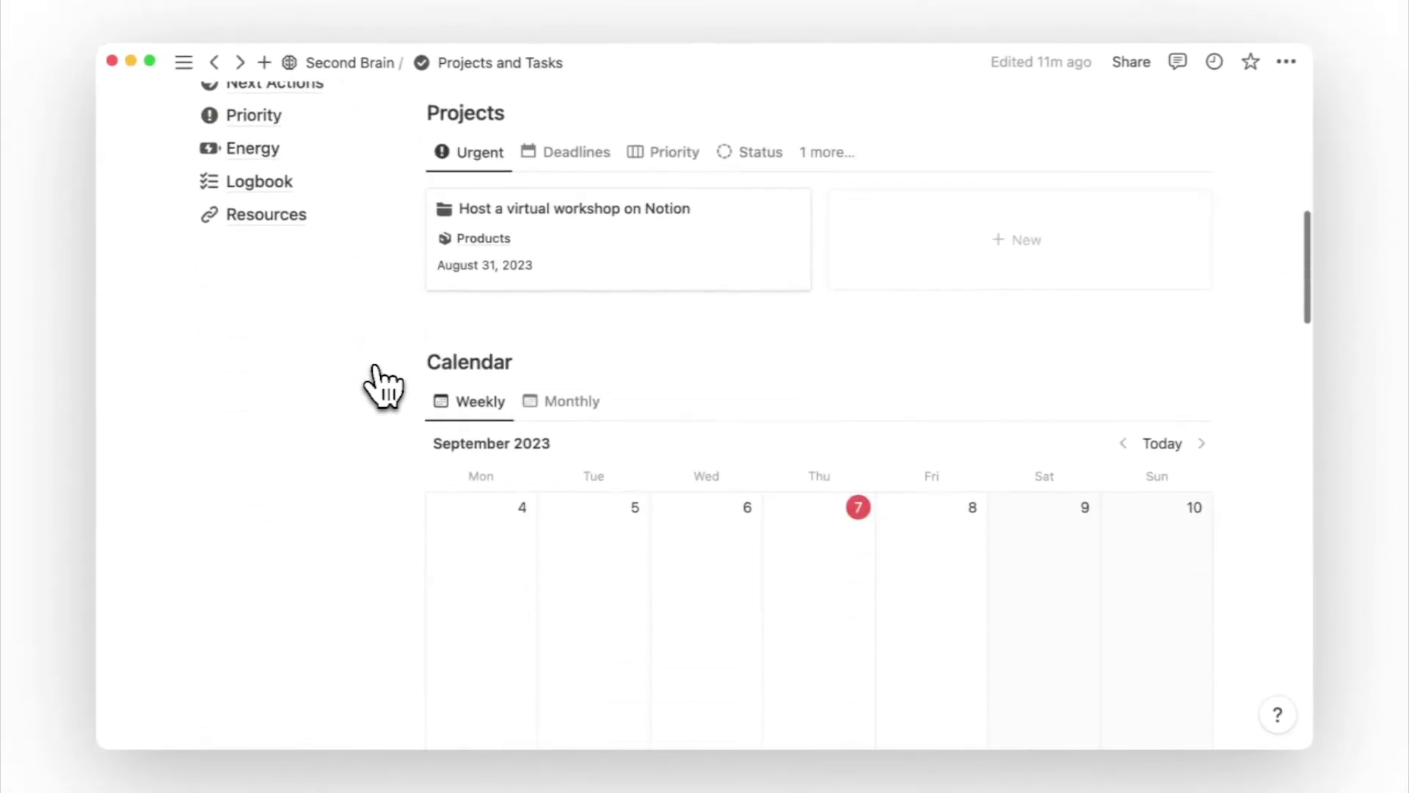
pyautogui.scroll(-8, 382, 387)
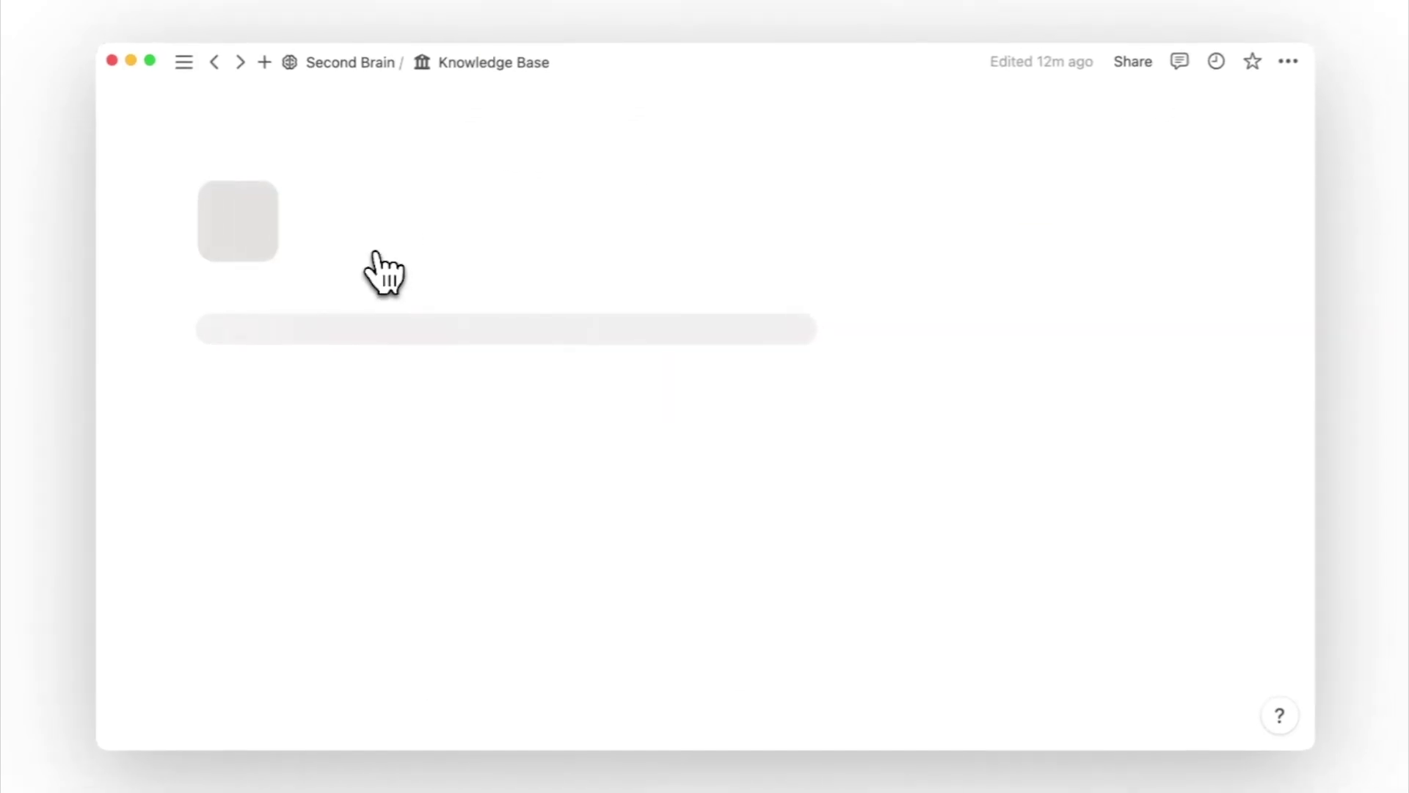
pyautogui.scroll(-7, 591, 351)
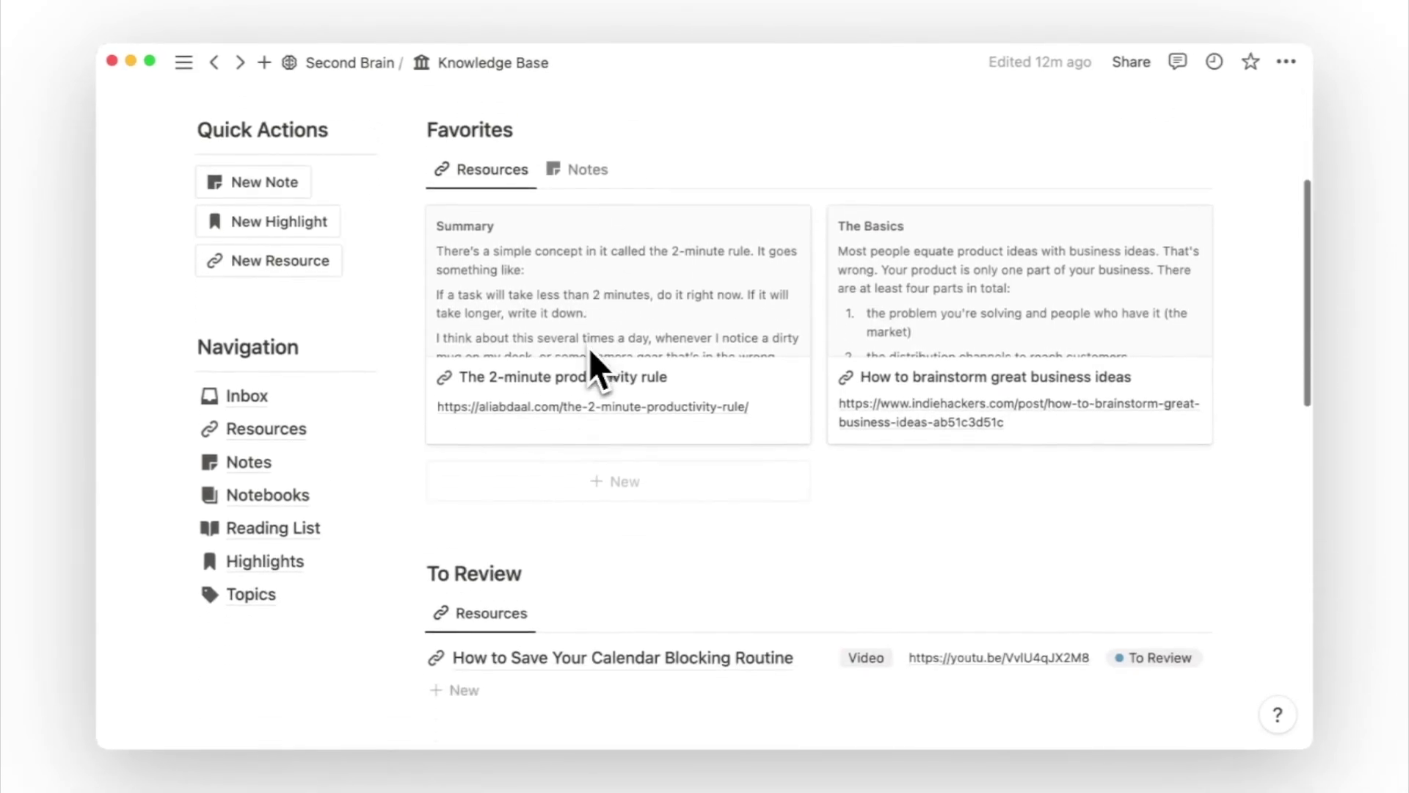
pyautogui.scroll(-6, 589, 349)
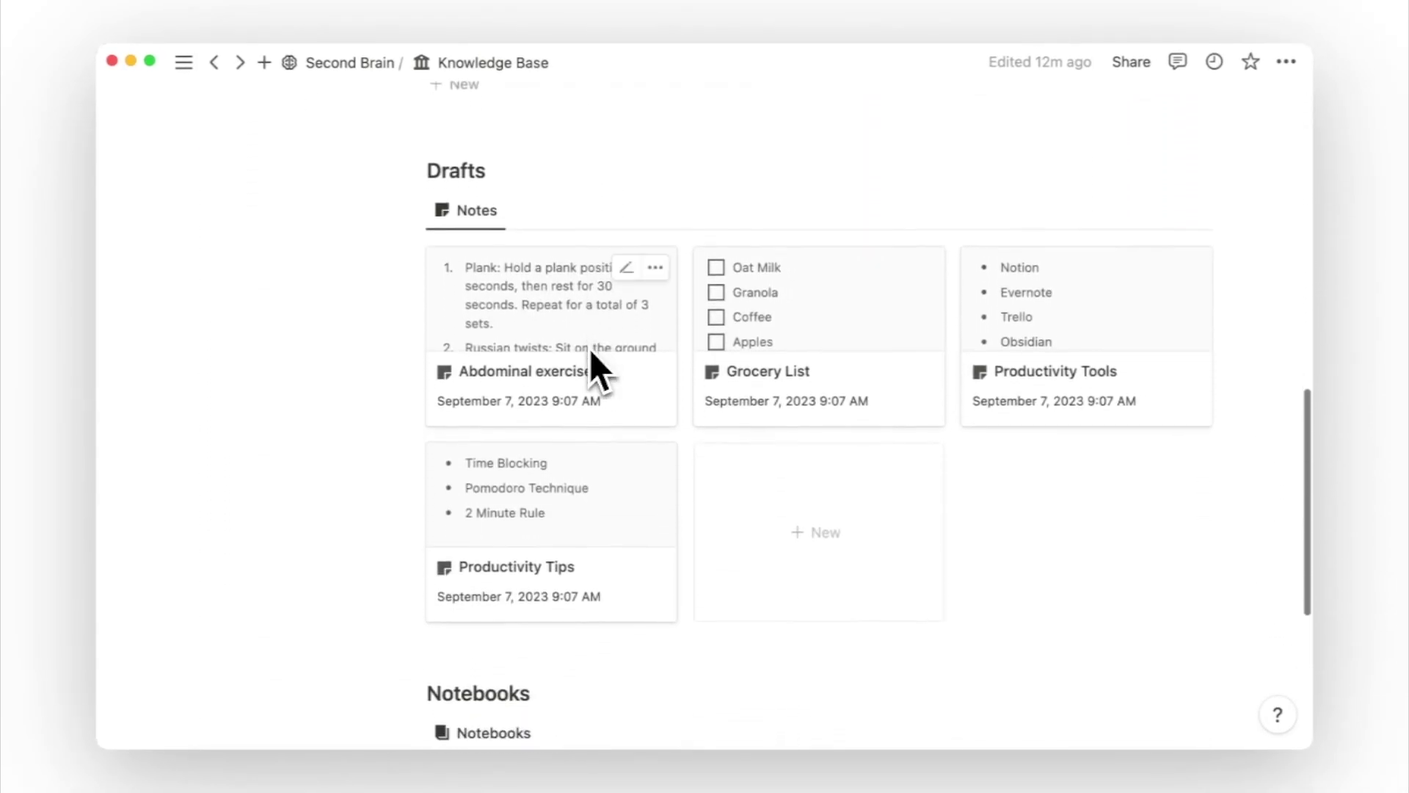
pyautogui.click(349, 62)
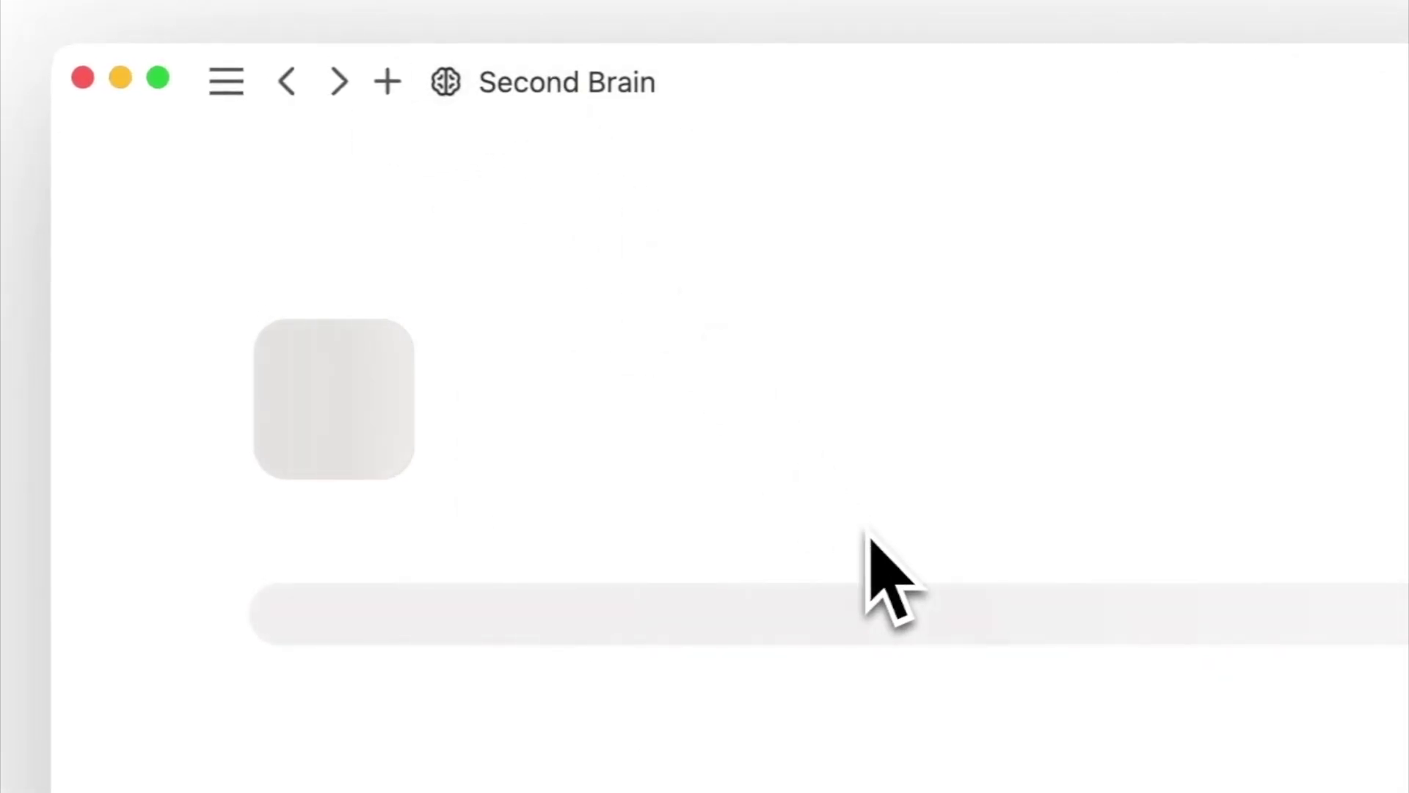
pyautogui.scroll(-10, 797, 507)
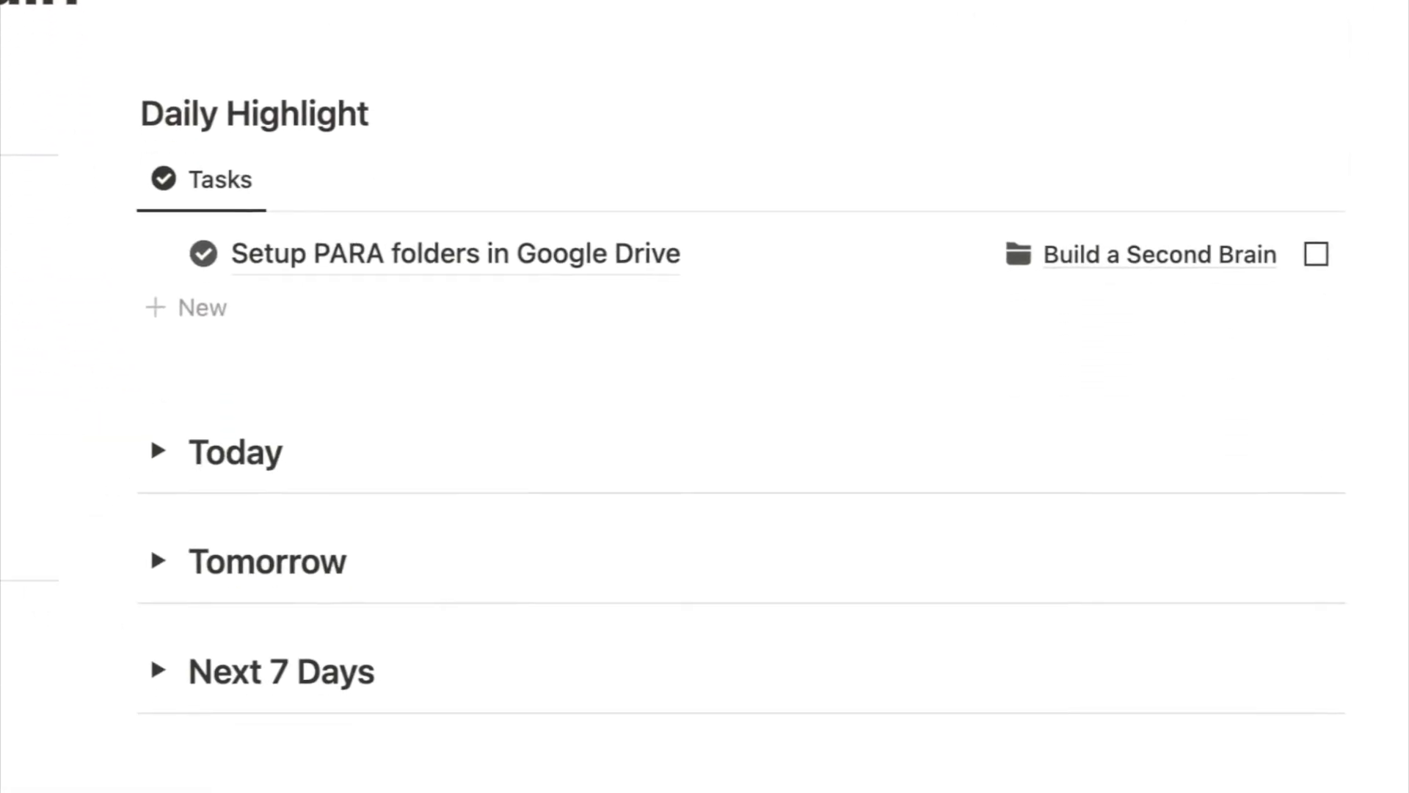
pyautogui.scroll(-5, 705, 397)
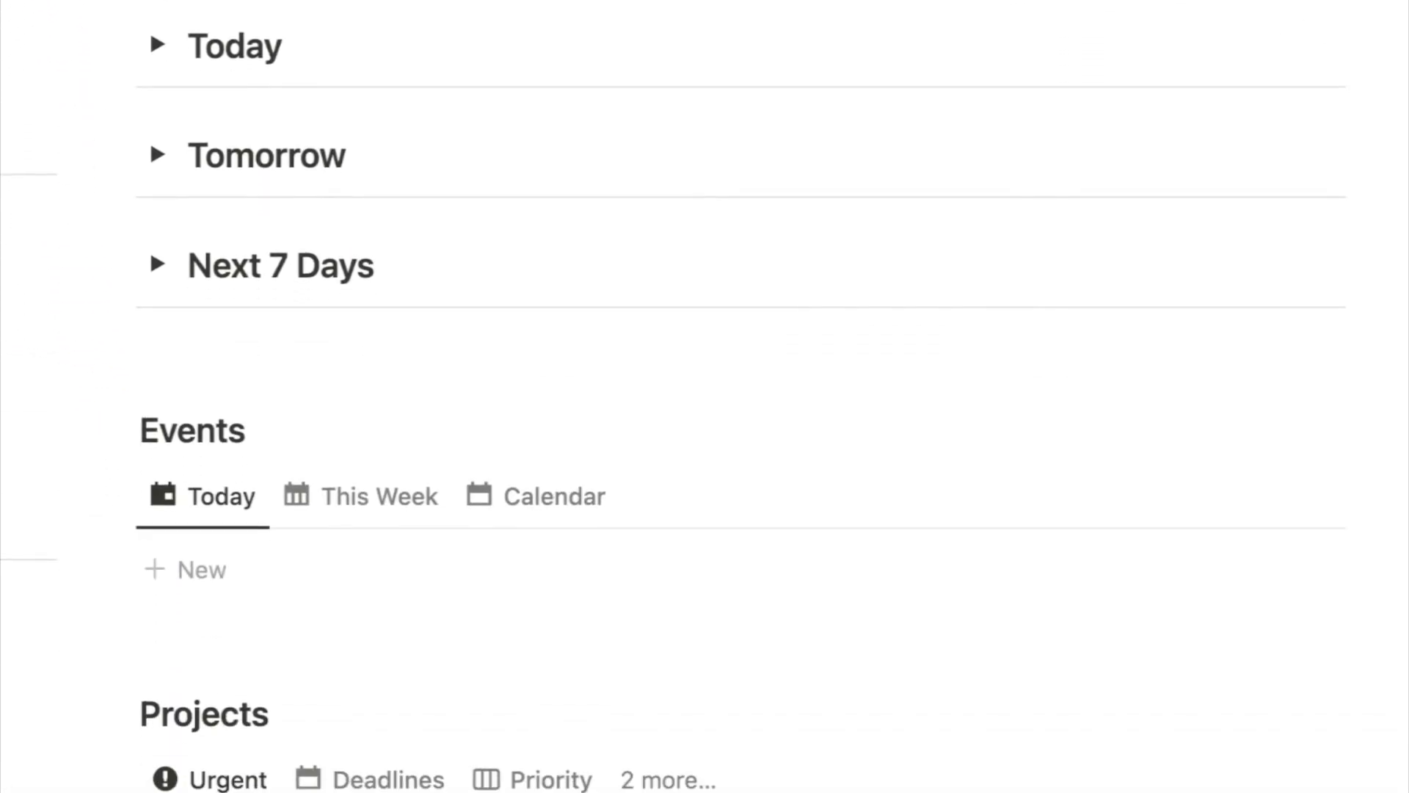
pyautogui.scroll(-7, 705, 396)
pyautogui.scroll(-8, 705, 397)
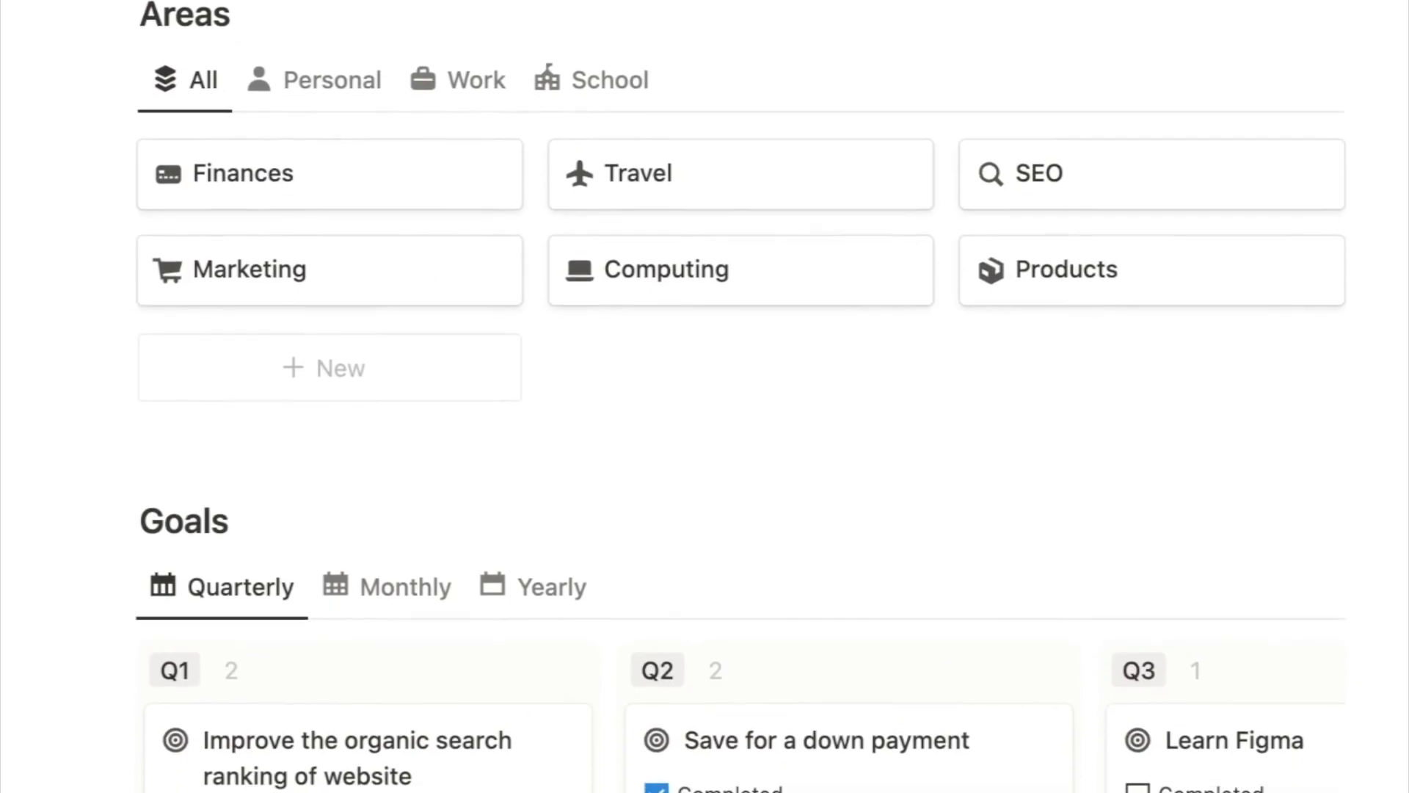
pyautogui.scroll(-8, 705, 396)
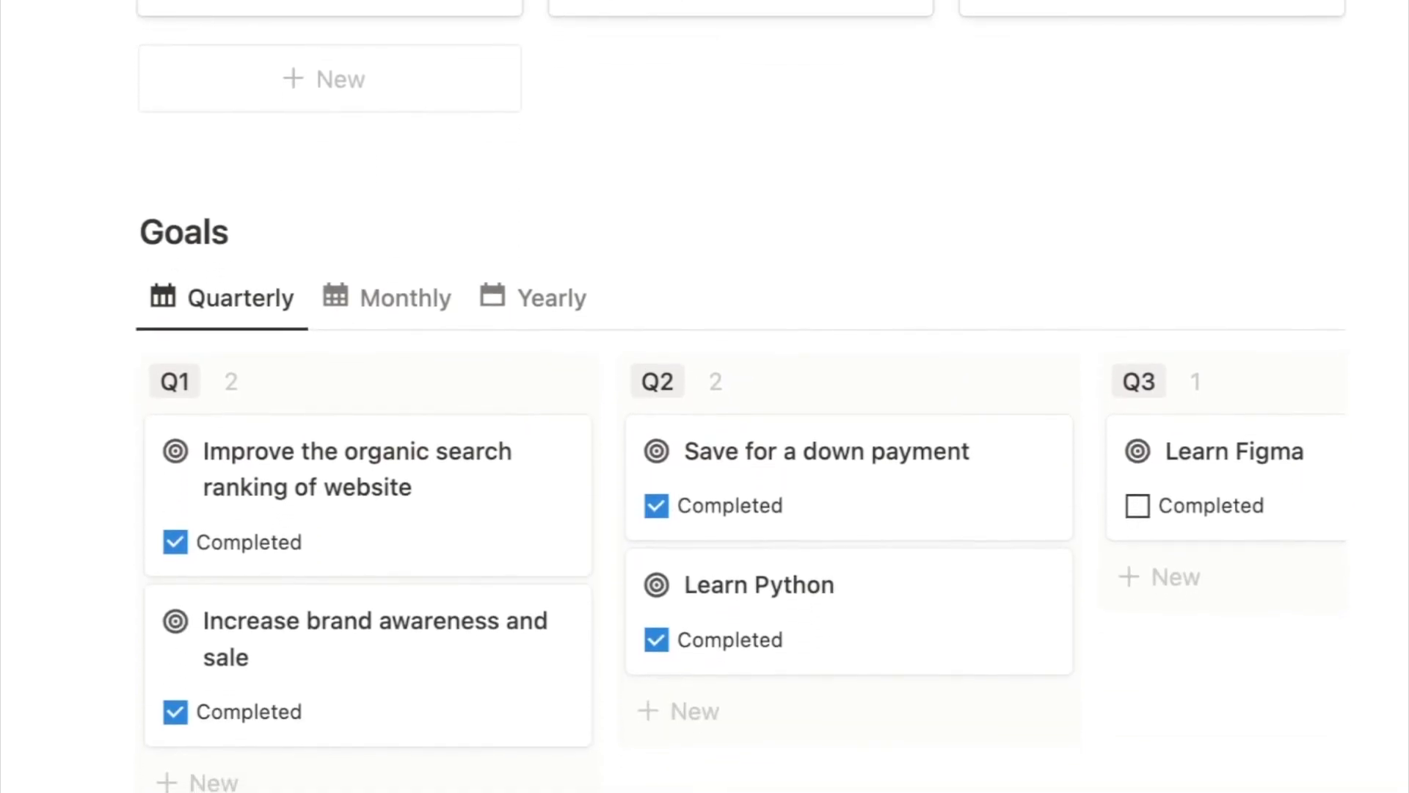
pyautogui.scroll(-2, 704, 396)
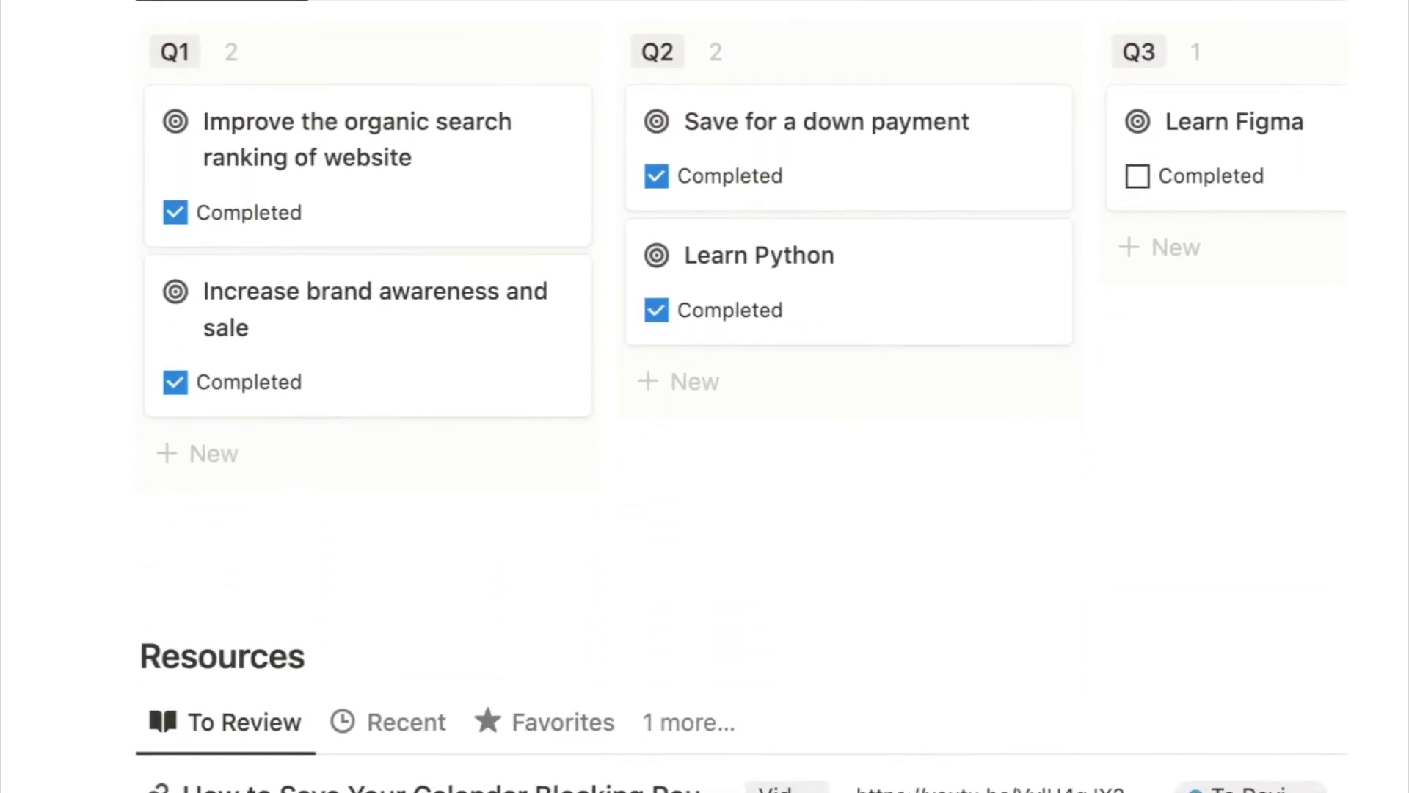
pyautogui.scroll(-15, 705, 396)
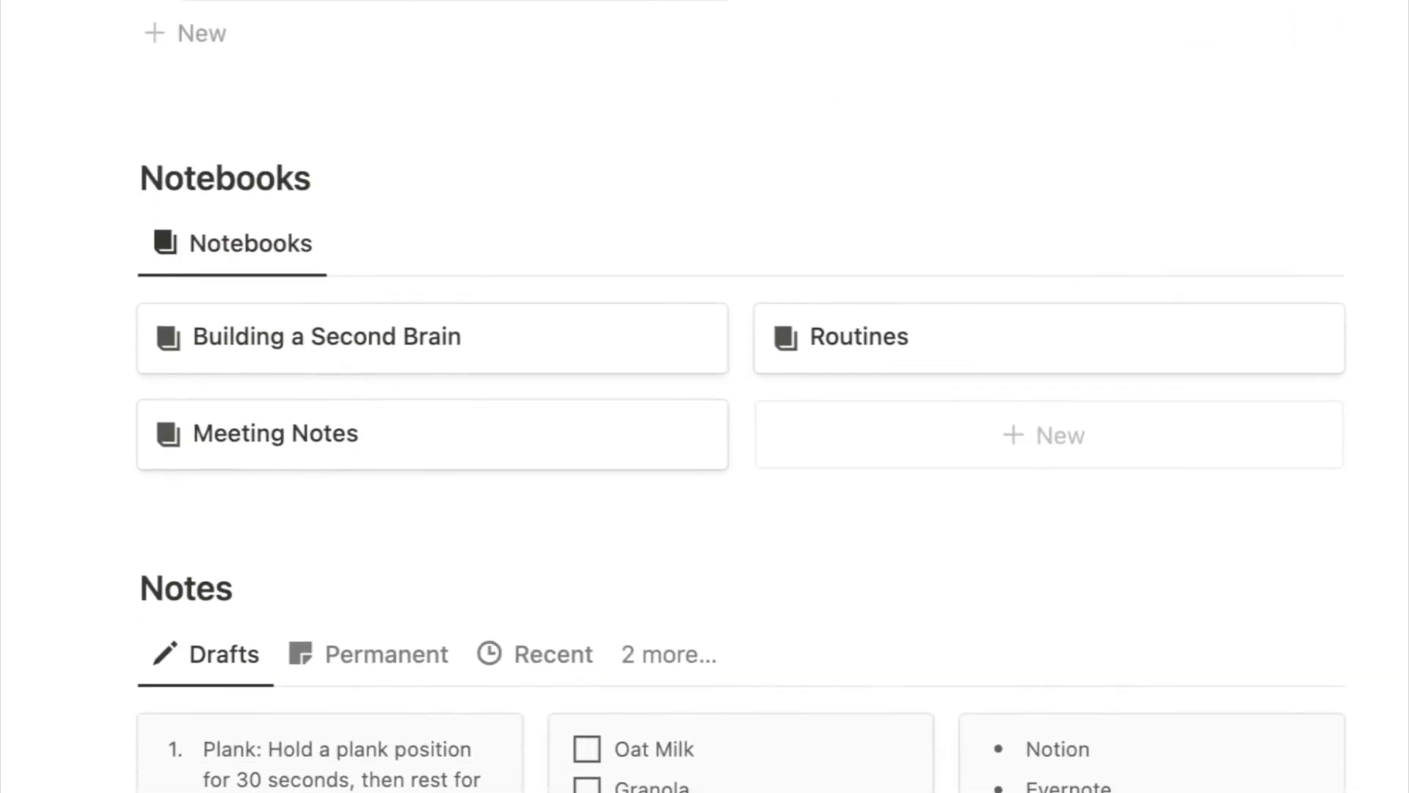
pyautogui.scroll(-3, 705, 397)
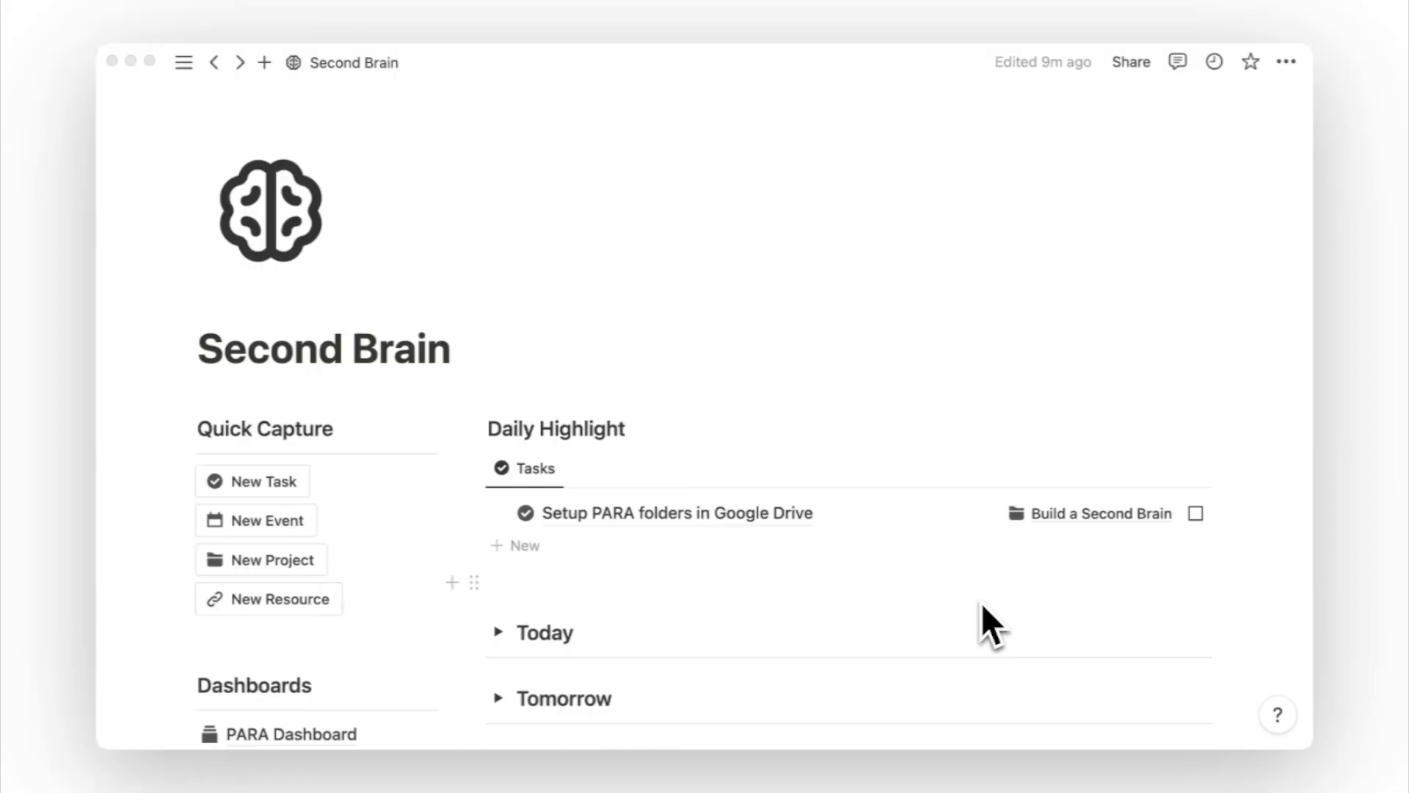
pyautogui.scroll(-10, 982, 607)
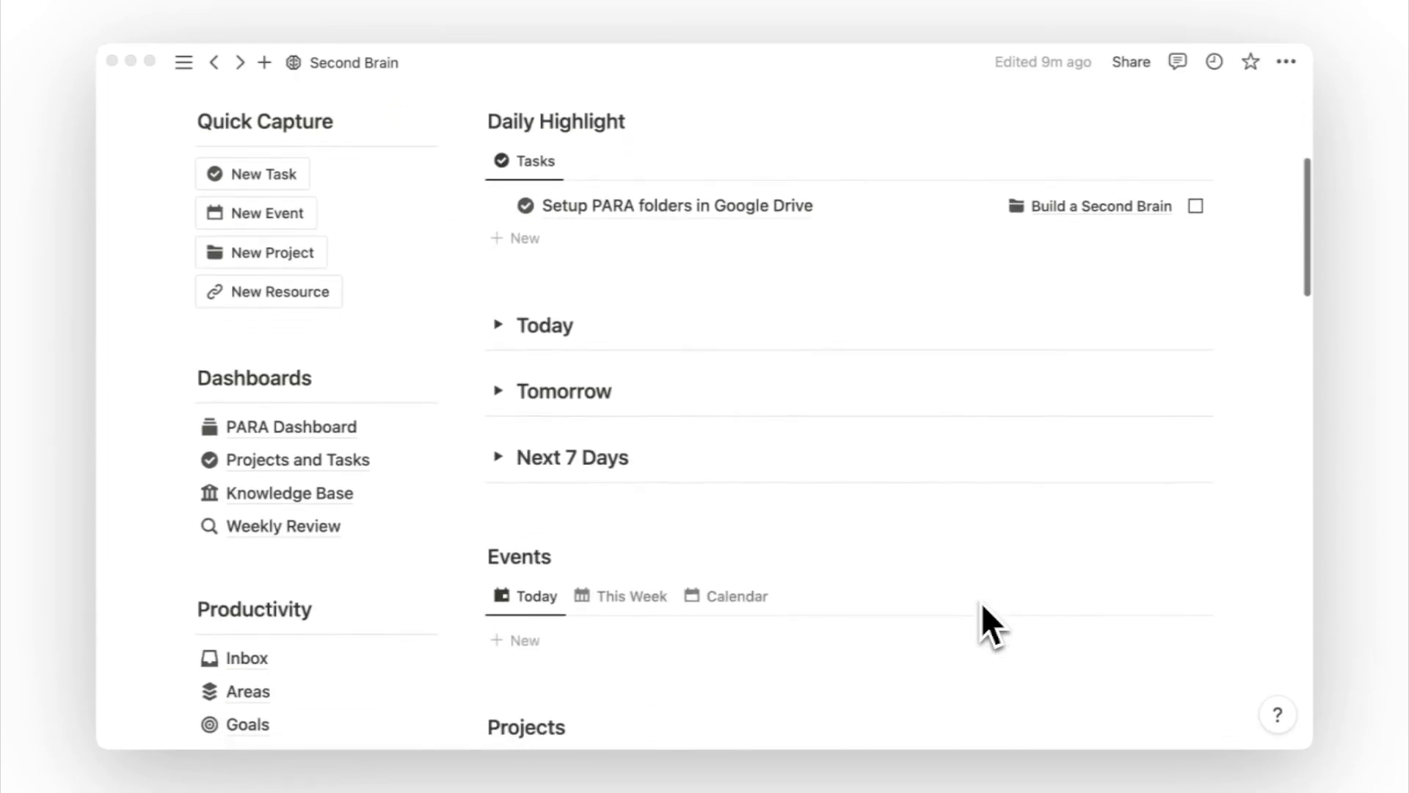
pyautogui.scroll(-5, 980, 602)
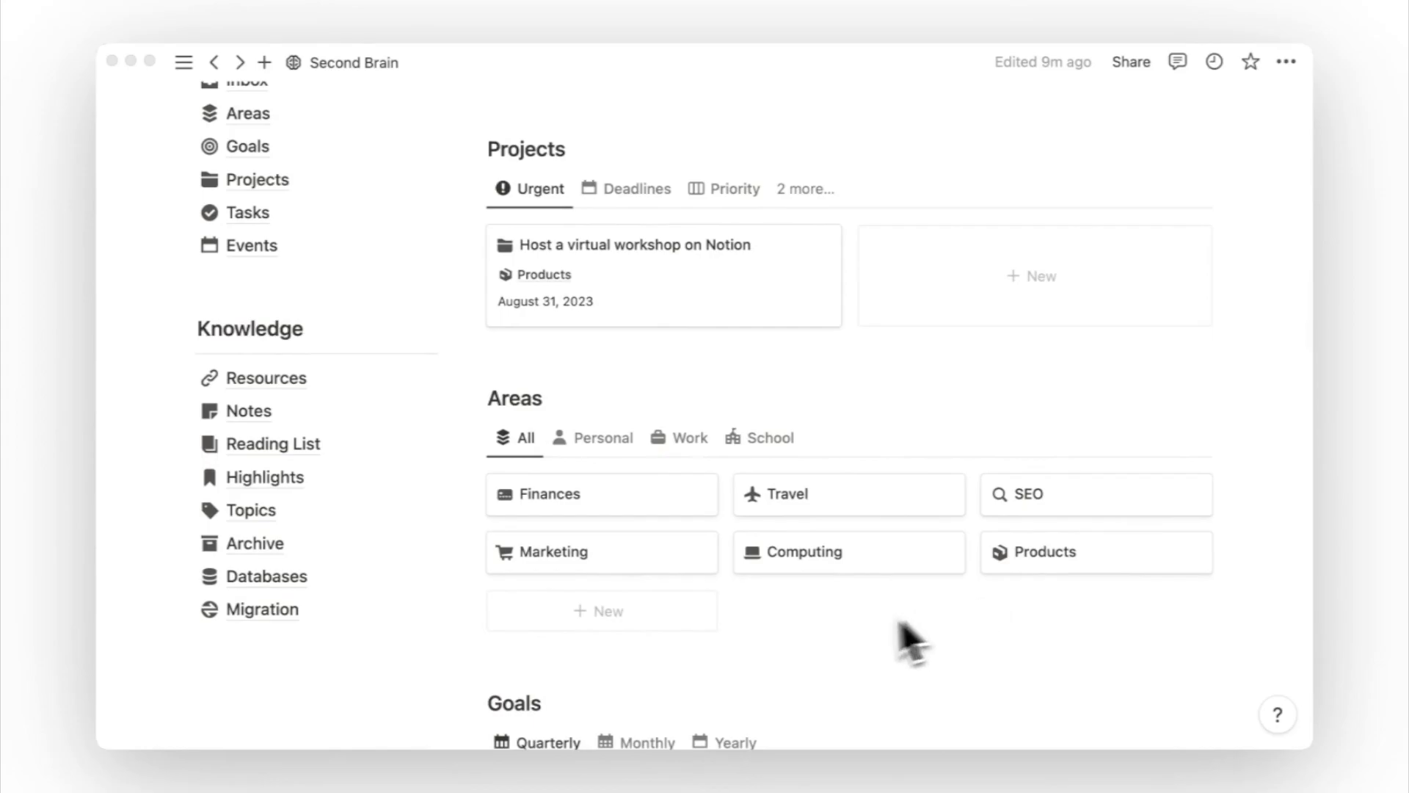
# Add a new 'Health & Fitness' area with a heart-pulse icon
pyautogui.click(659, 615)
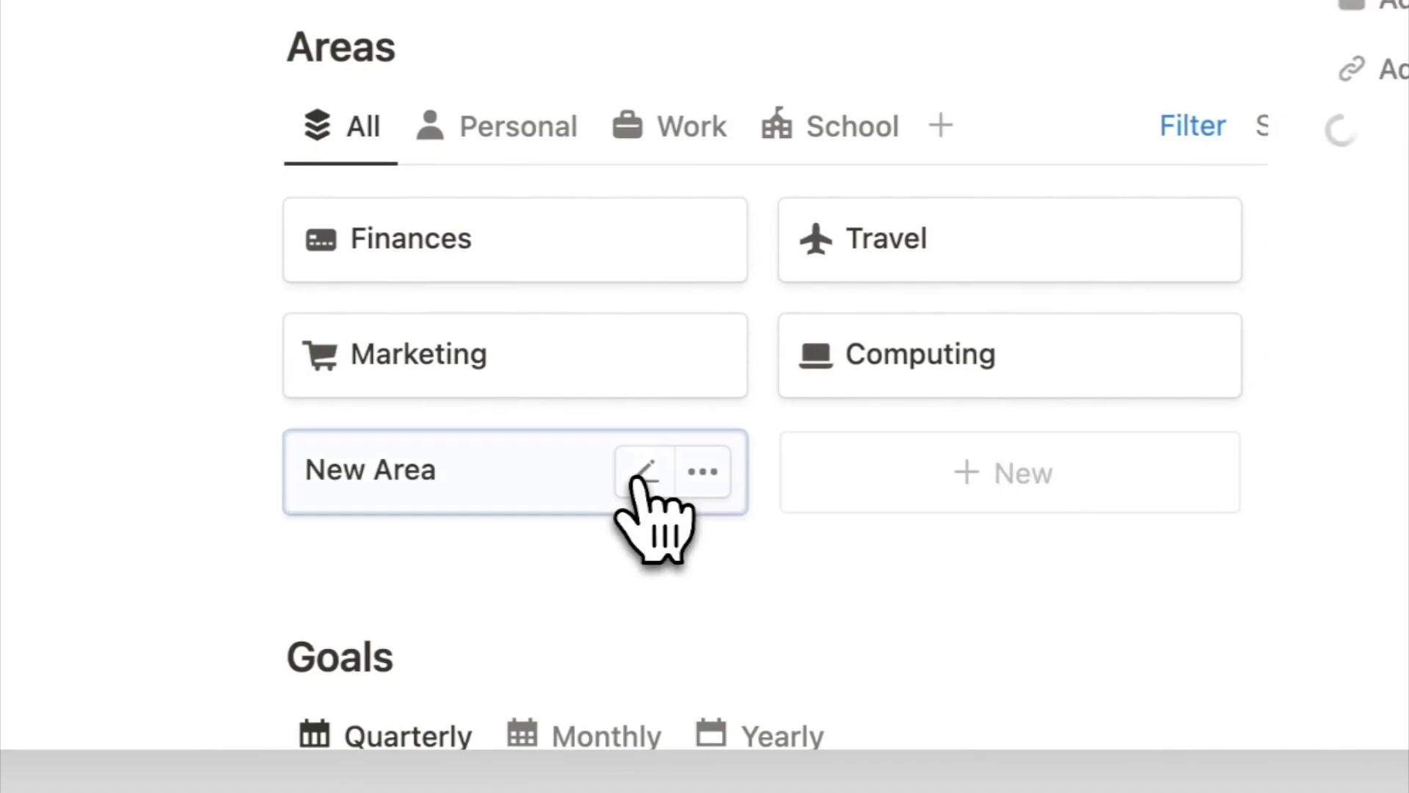
pyautogui.click(638, 478)
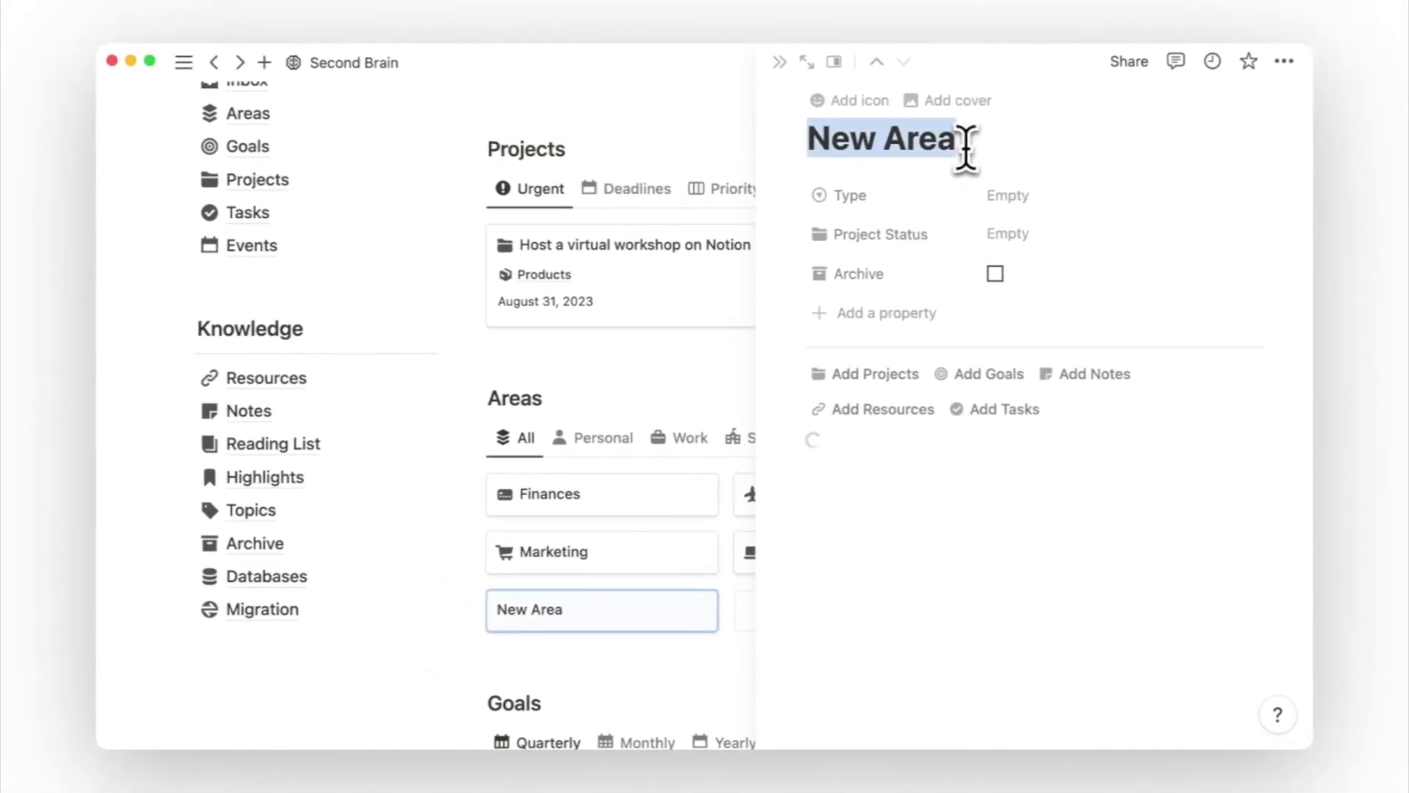
pyautogui.write('Health & Fitness')
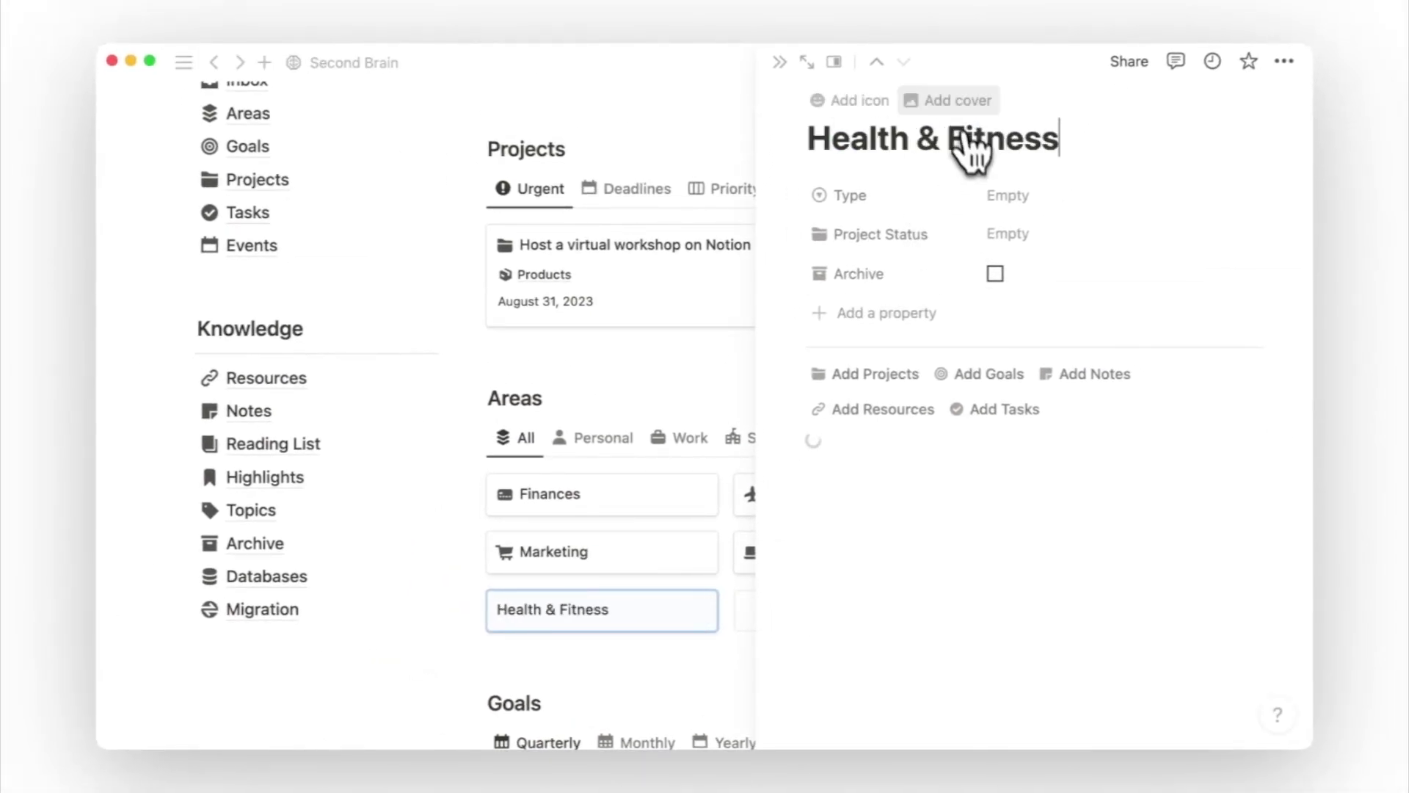
pyautogui.click(855, 100)
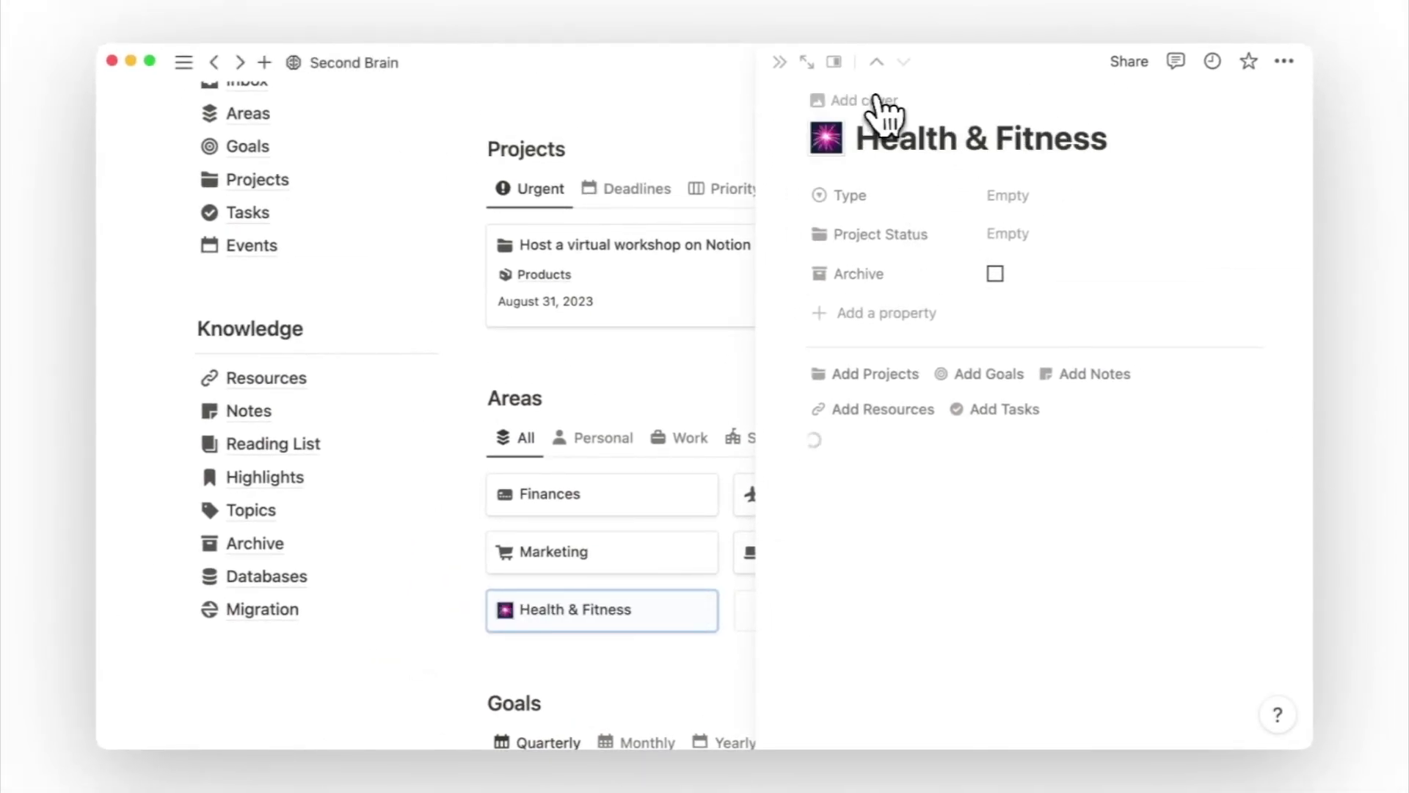
pyautogui.click(826, 138)
pyautogui.click(708, 181)
pyautogui.write('heart')
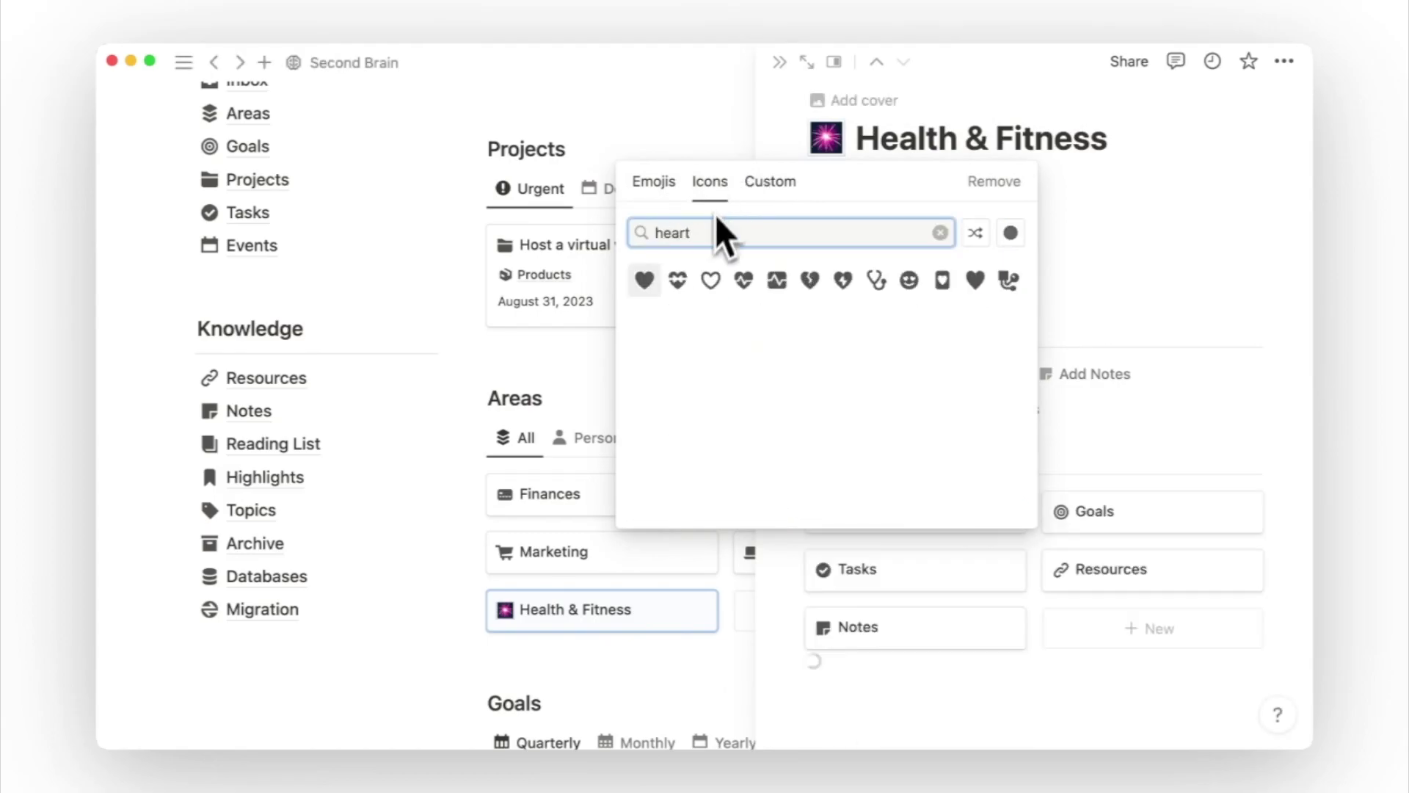
pyautogui.click(744, 281)
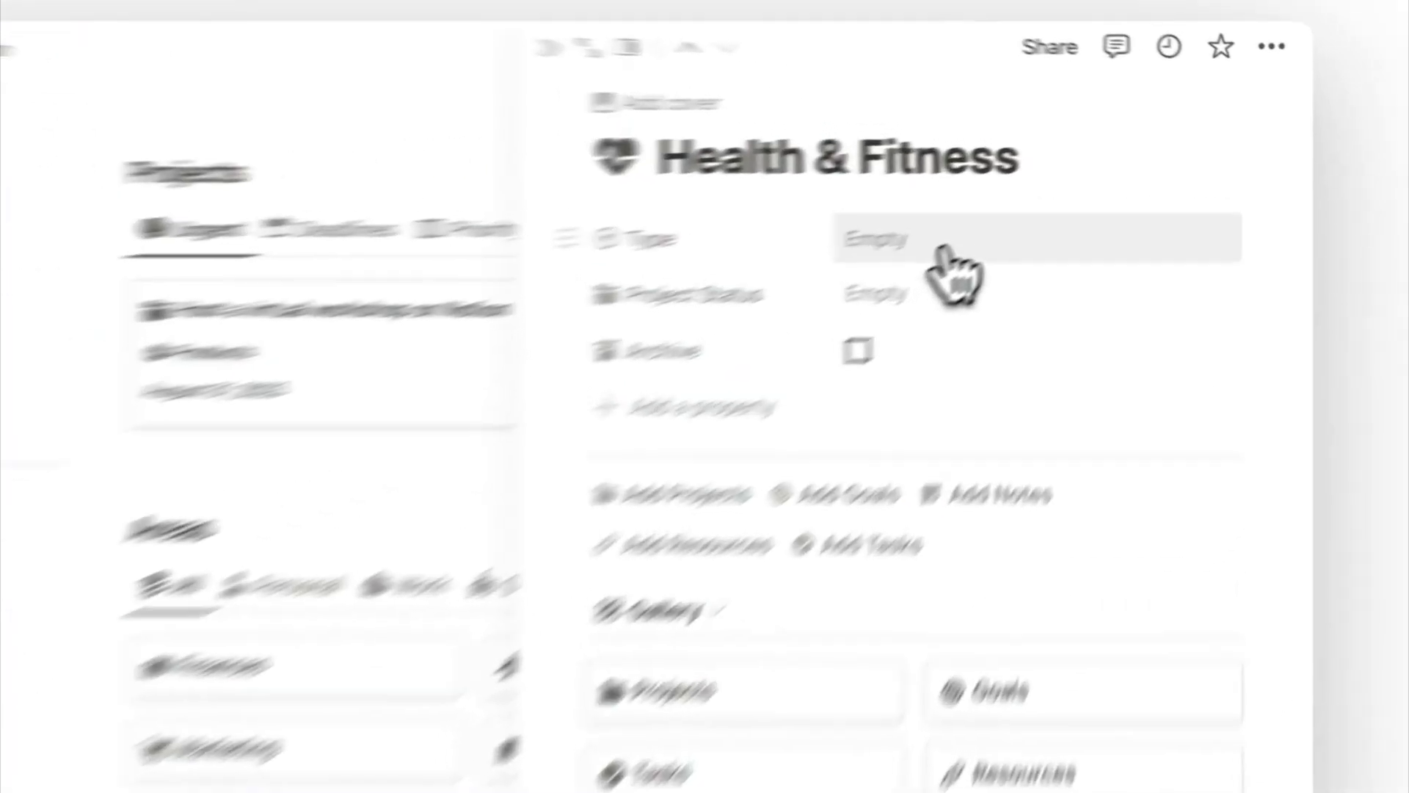
# Set the Health & Fitness type to Personal and delete the School type option
pyautogui.click(945, 254)
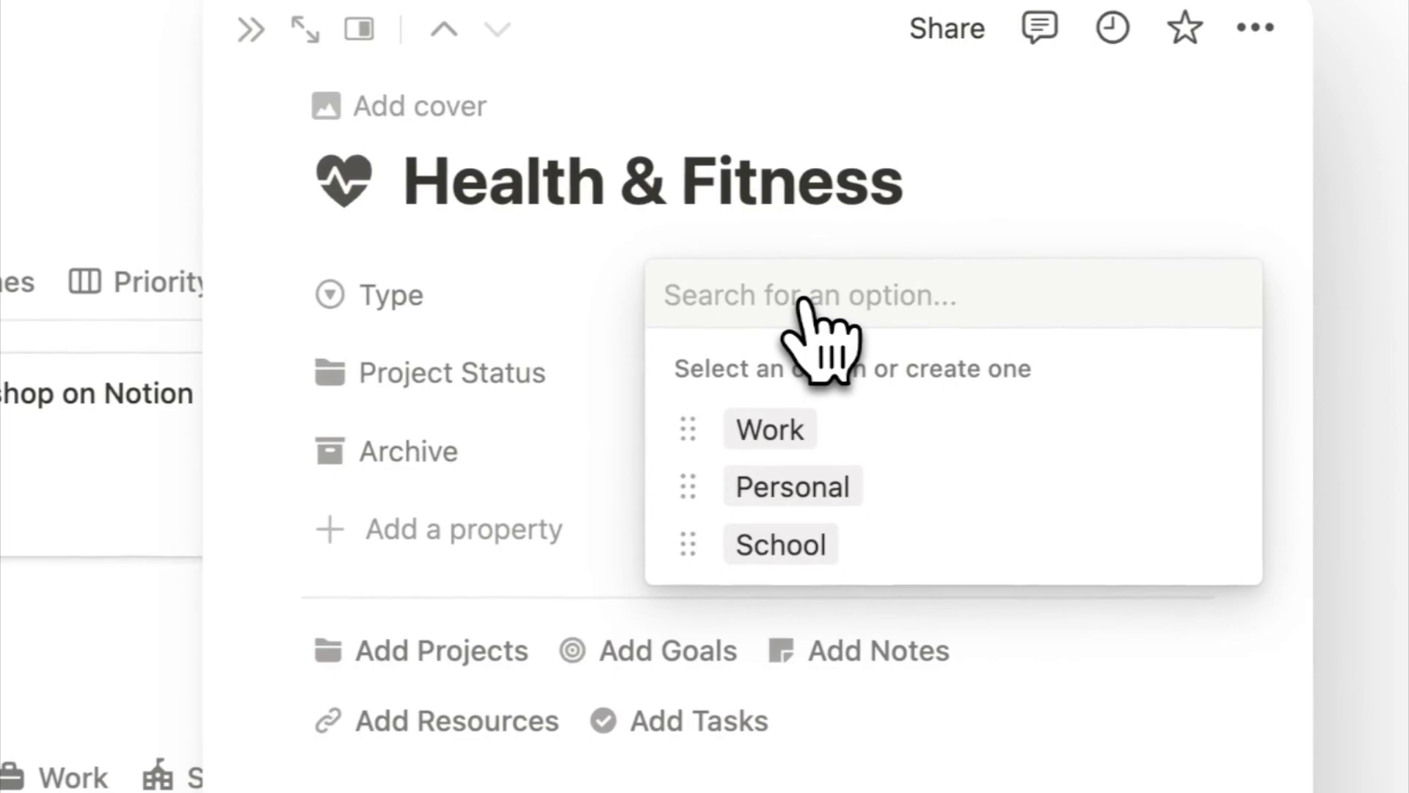
pyautogui.click(813, 488)
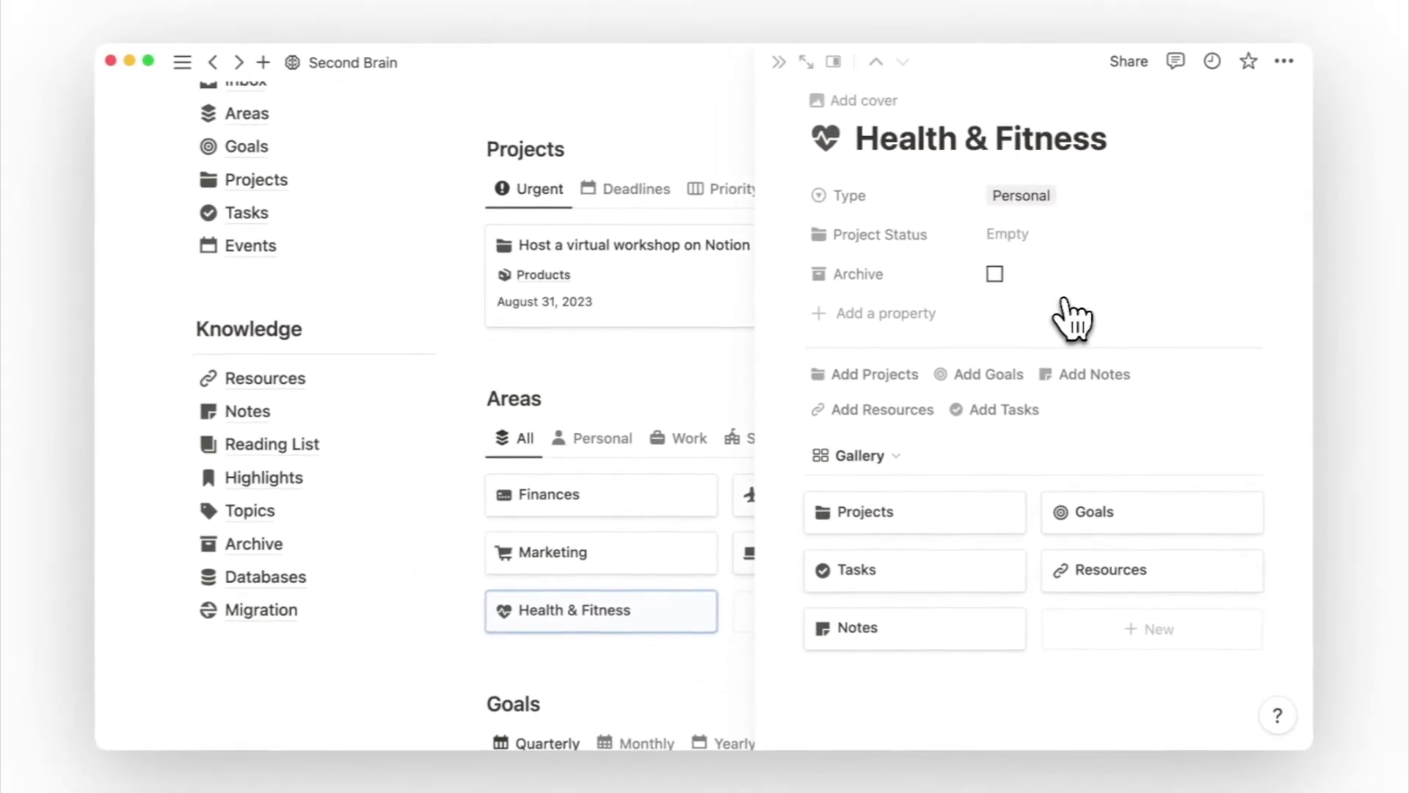
pyautogui.click(1079, 195)
pyautogui.click(1270, 322)
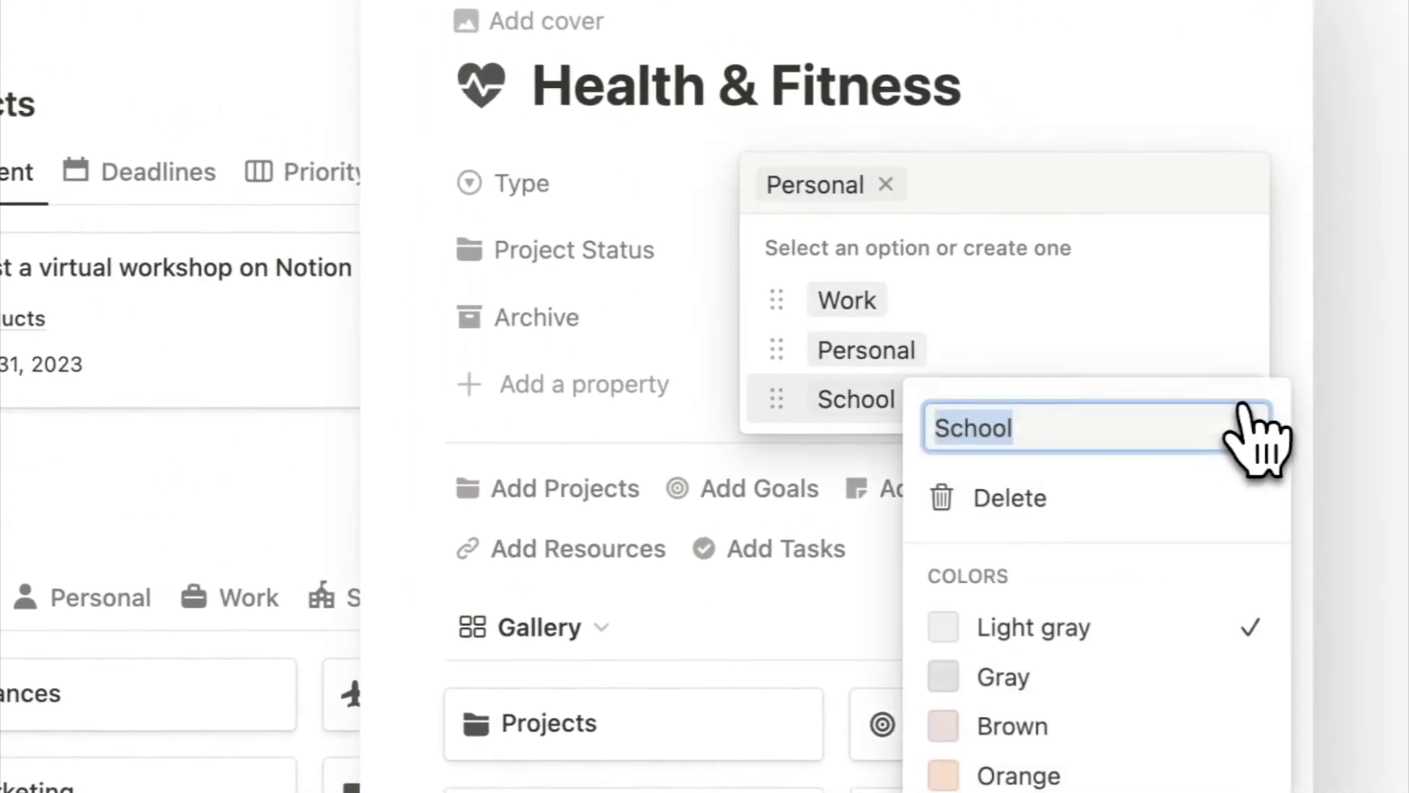
pyautogui.click(1193, 506)
pyautogui.press('Return')
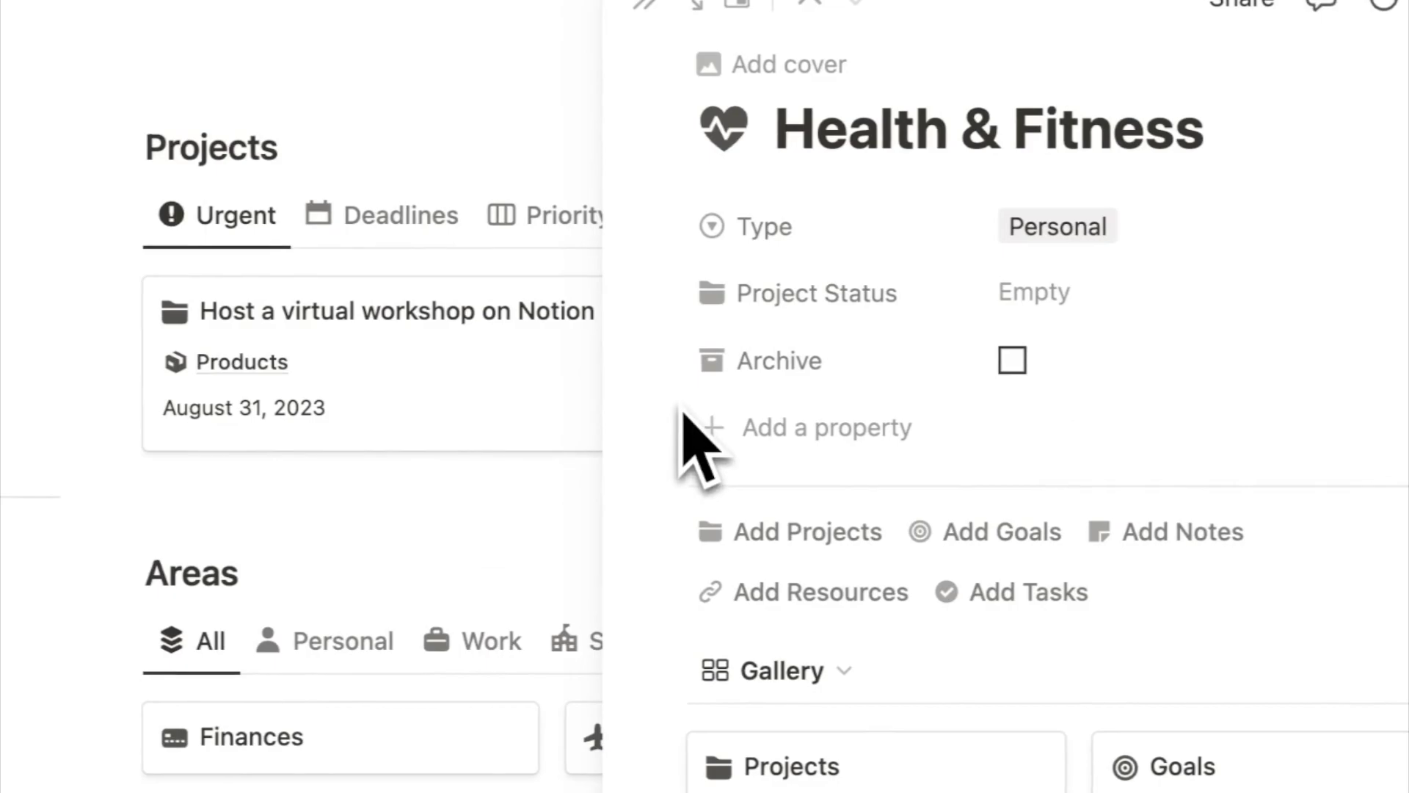
# Delete the School view from the Areas tabs
pyautogui.click(645, 3)
pyautogui.rightClick(617, 641)
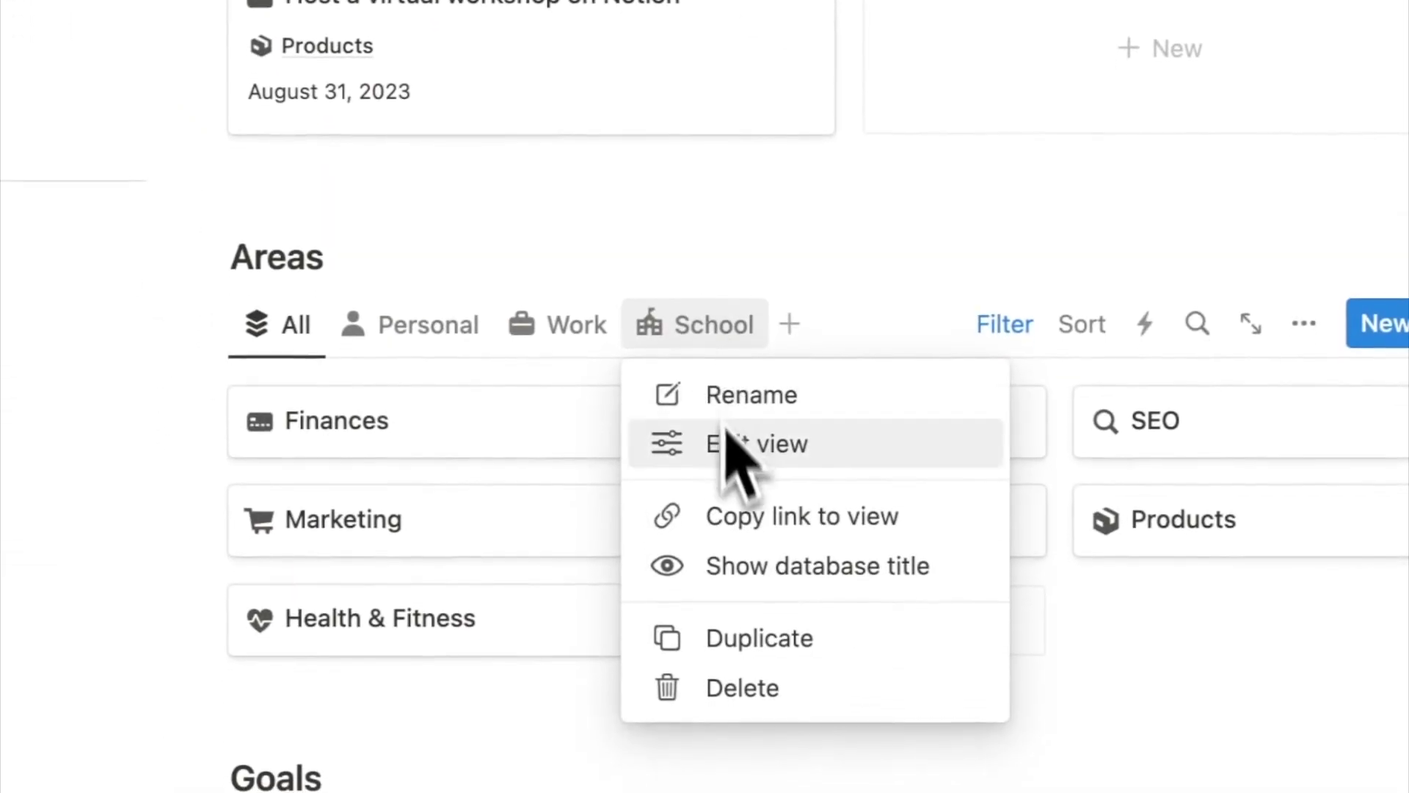
pyautogui.click(745, 687)
pyautogui.click(706, 273)
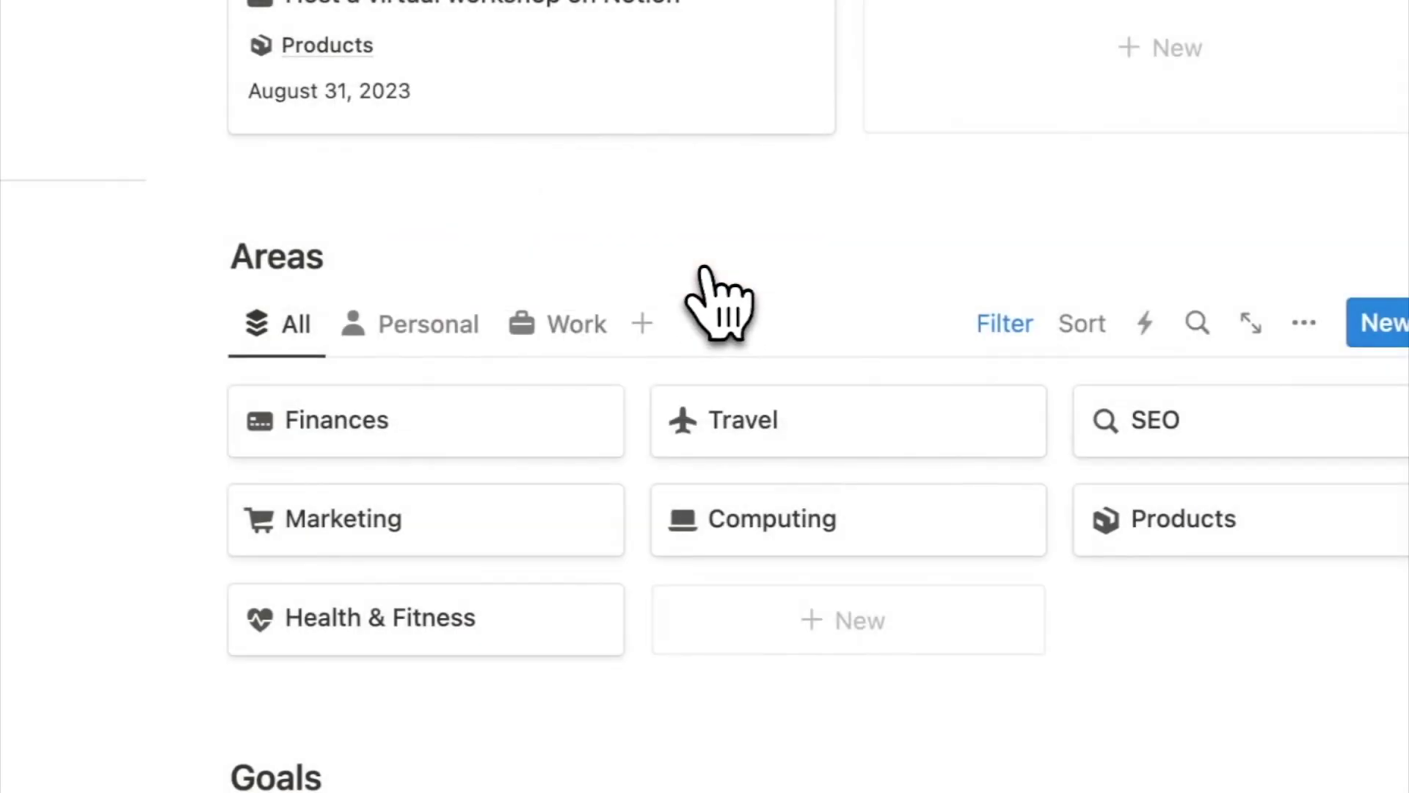
# Open the linked Goals page as a full page and filter Year to 2023
pyautogui.click(488, 624)
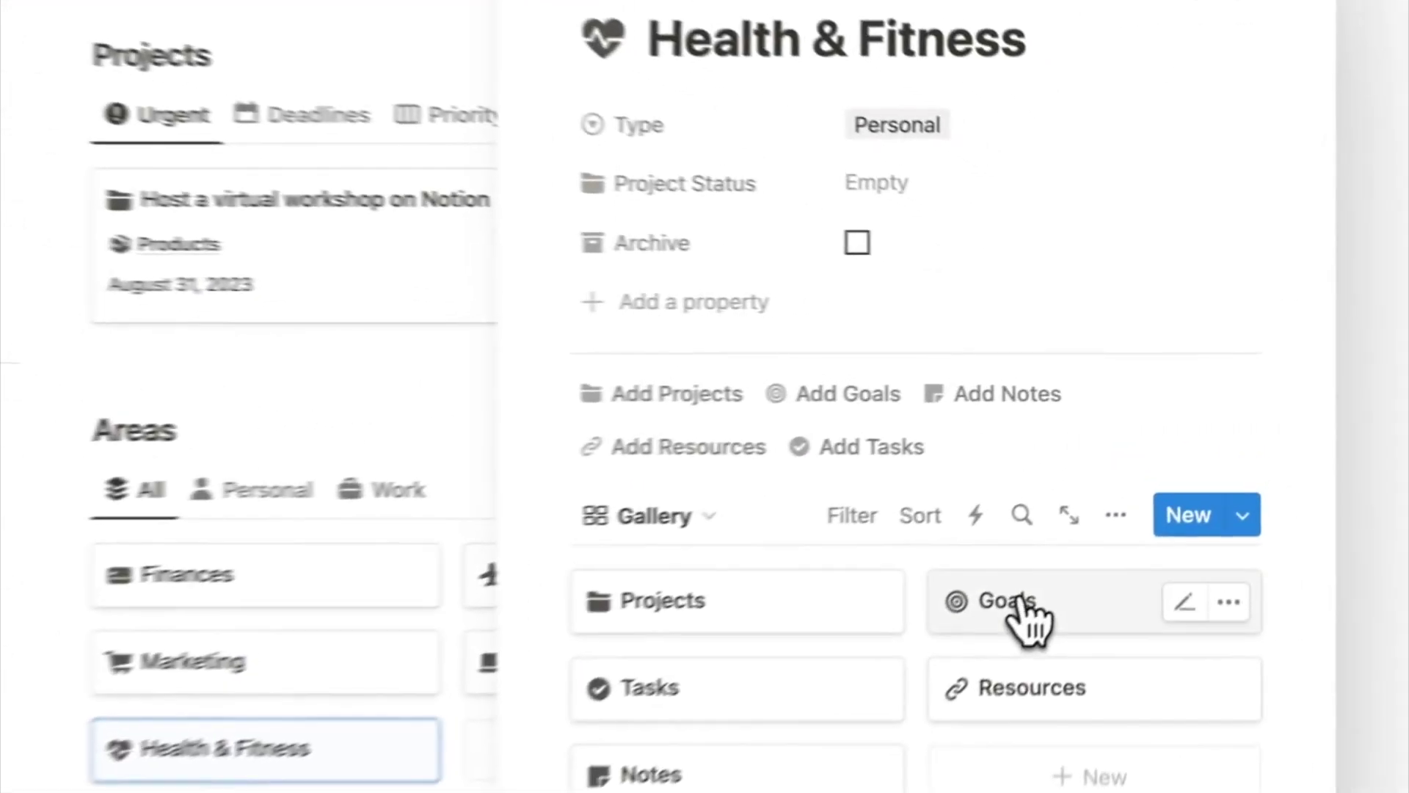
pyautogui.click(1099, 511)
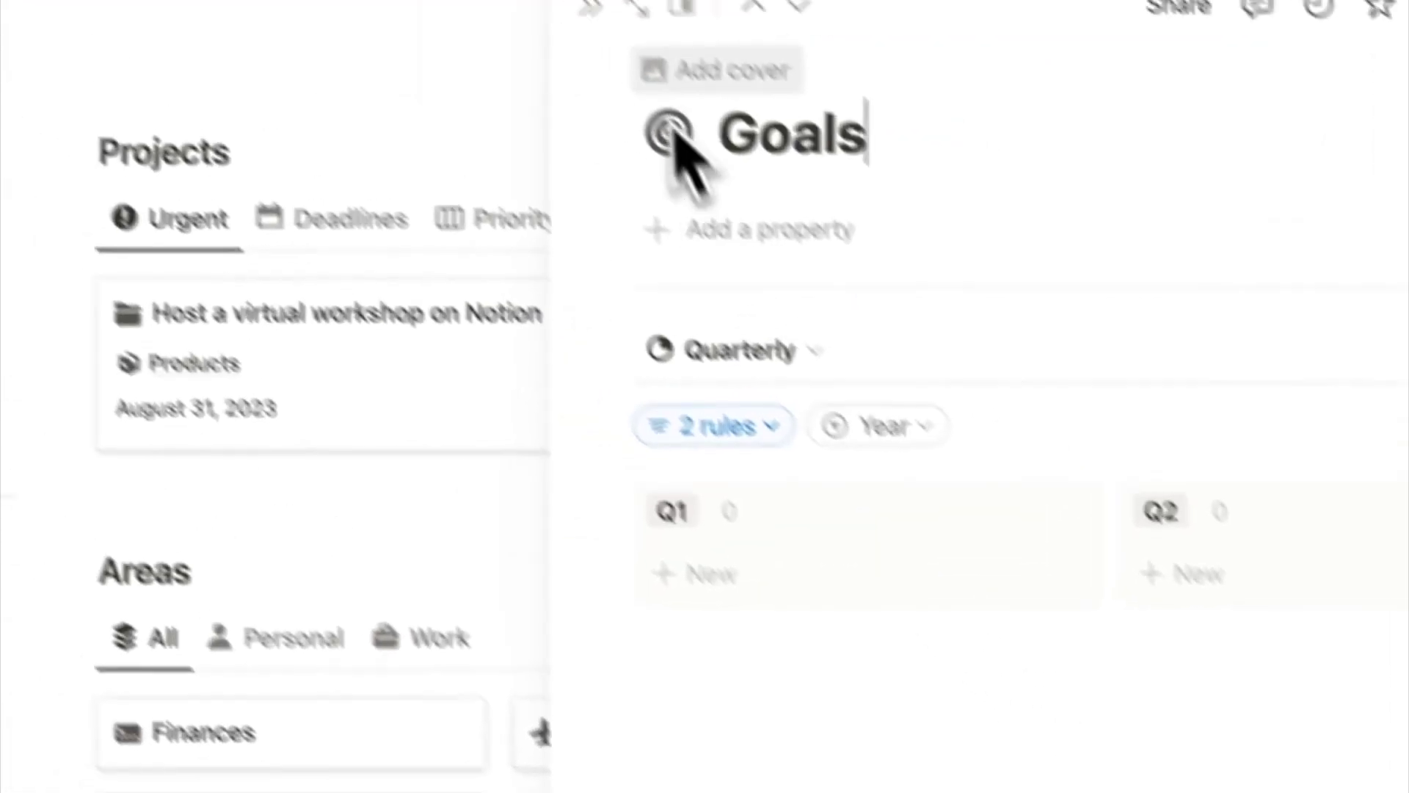
pyautogui.click(493, 0)
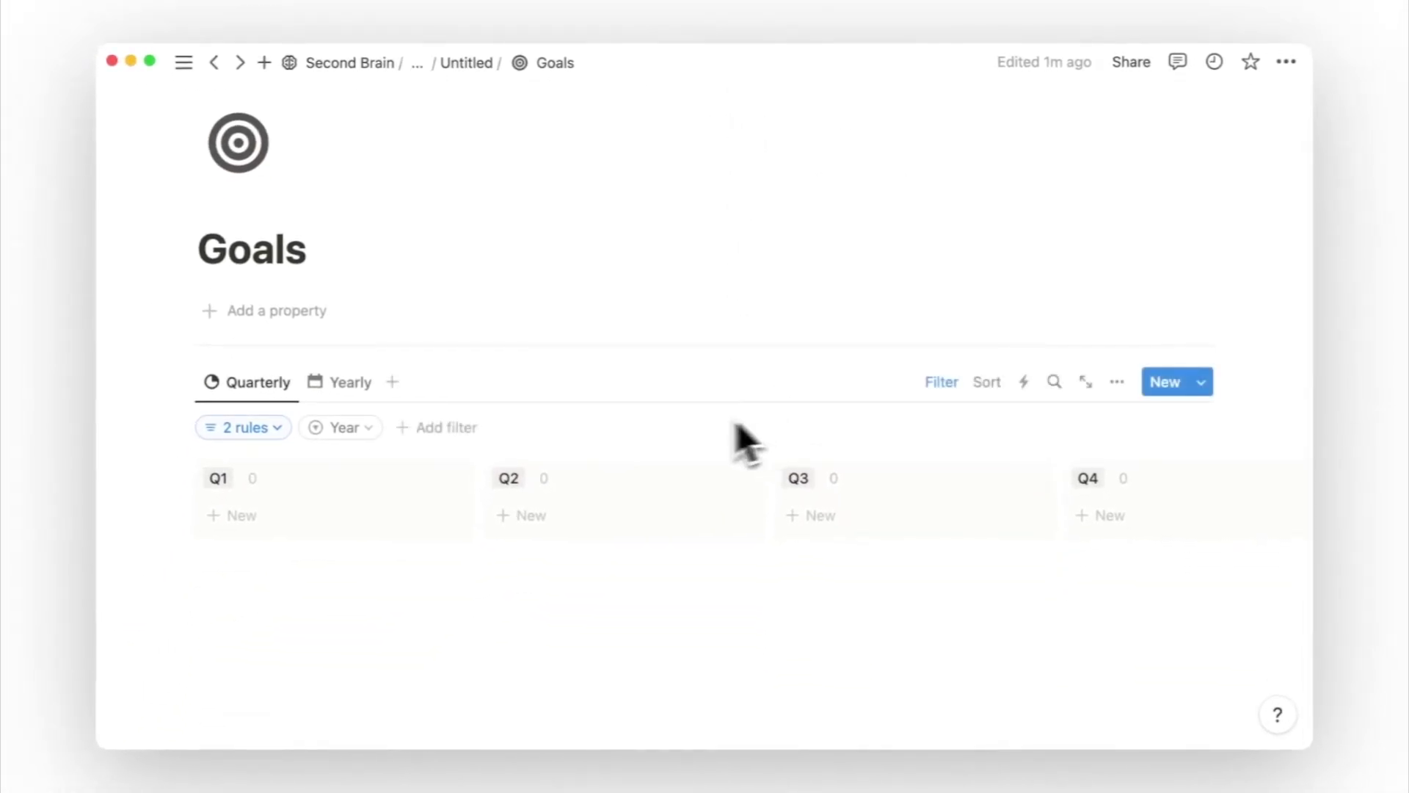
pyautogui.click(367, 429)
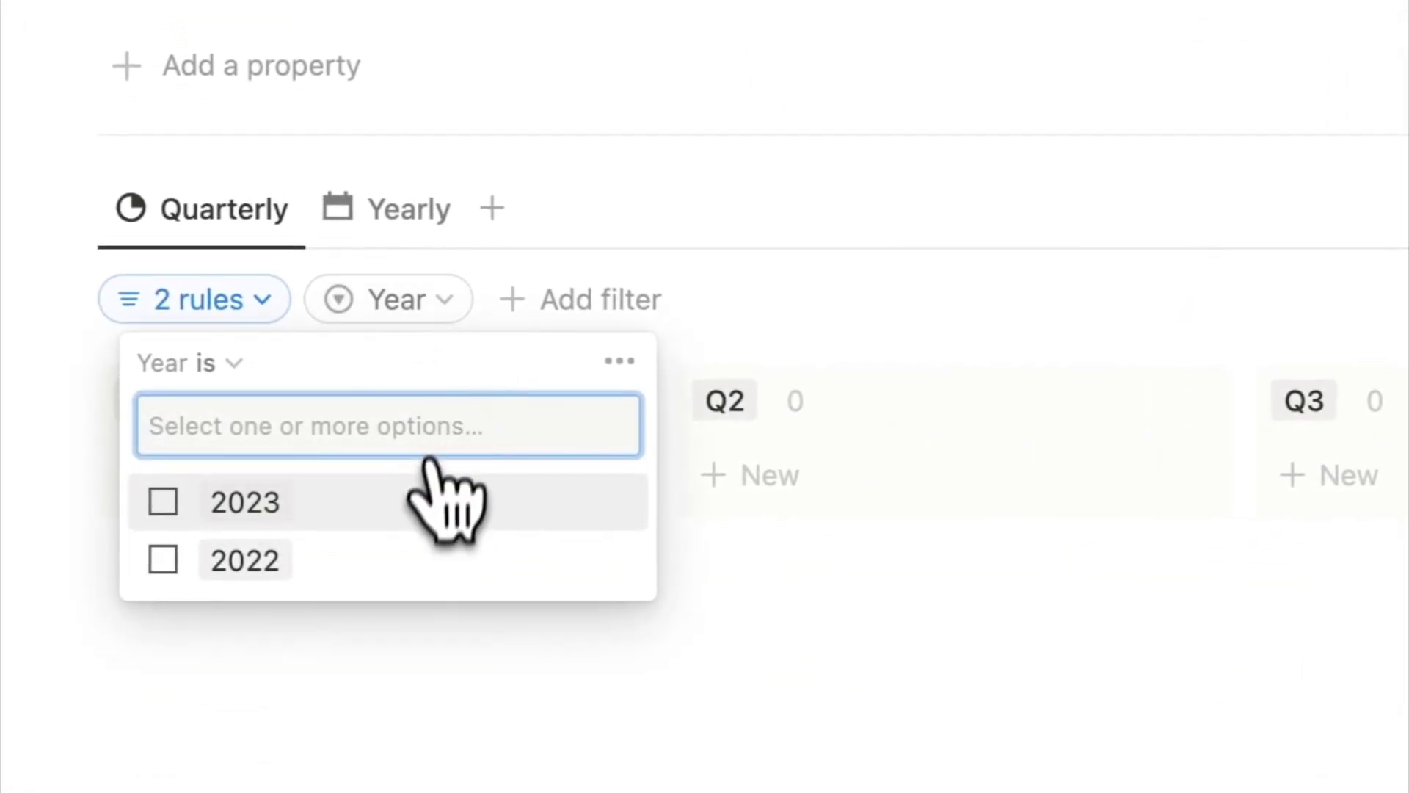
pyautogui.click(433, 502)
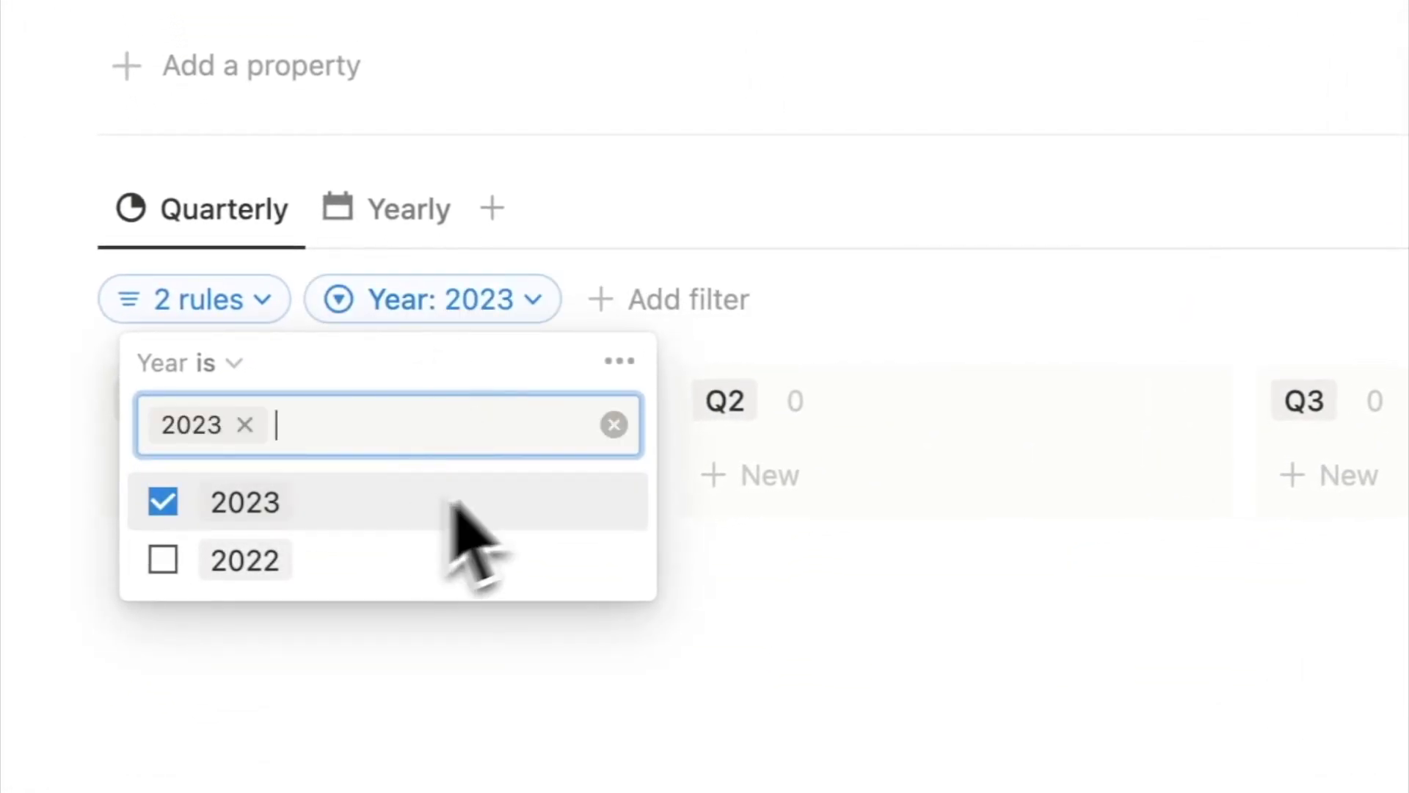
pyautogui.click(976, 437)
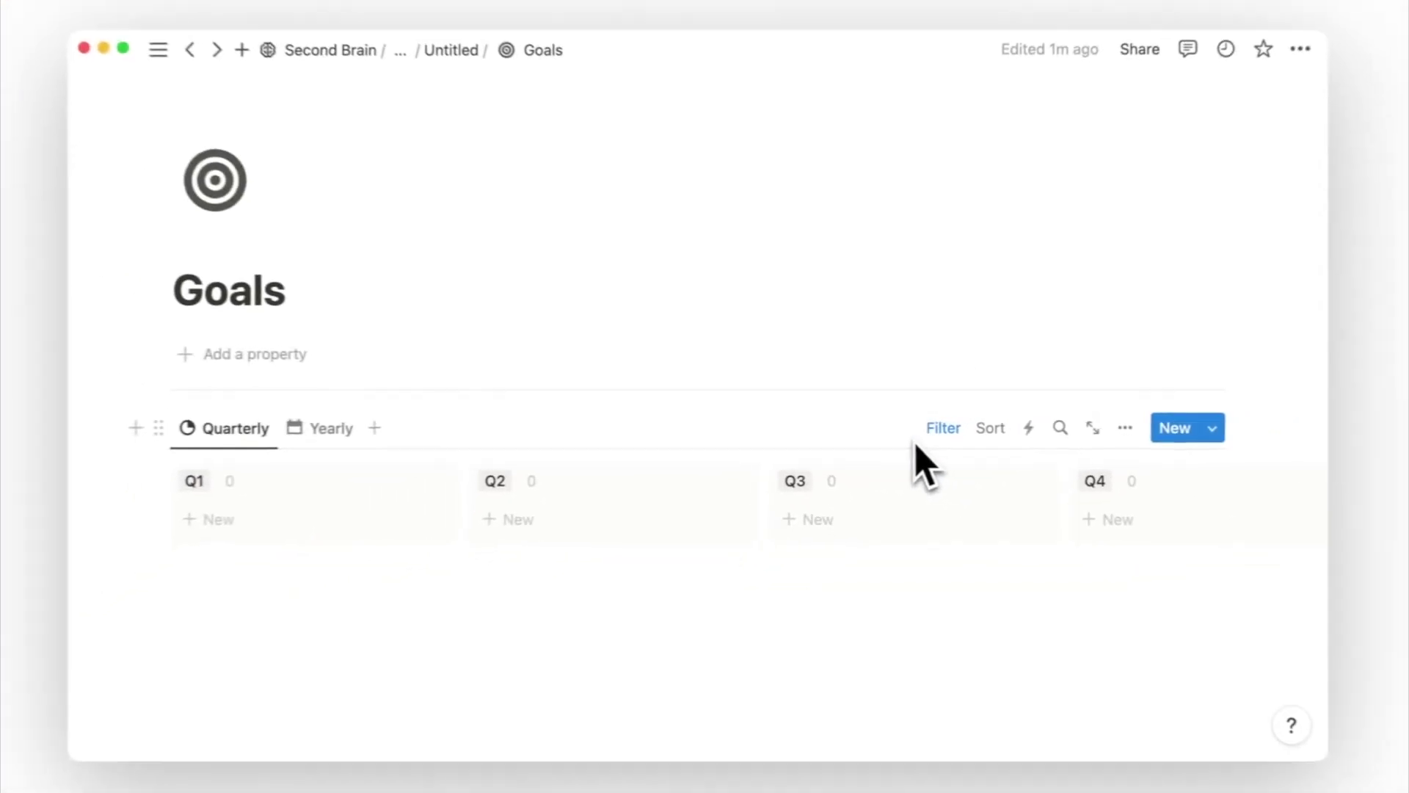
# Add the goal 'Run a half marathon' to the Q4 group
pyautogui.click(1277, 596)
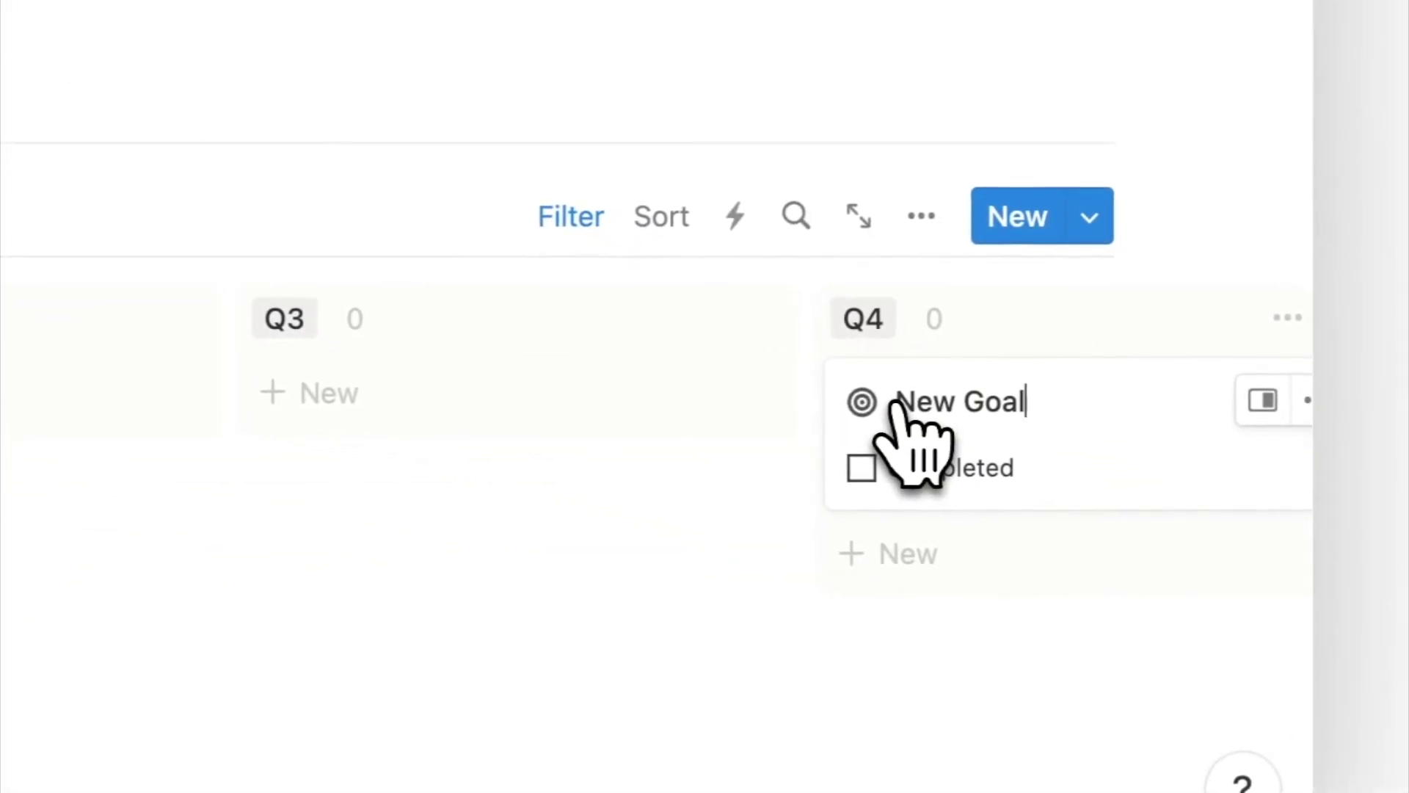
pyautogui.press('super+a')
pyautogui.write('Run')
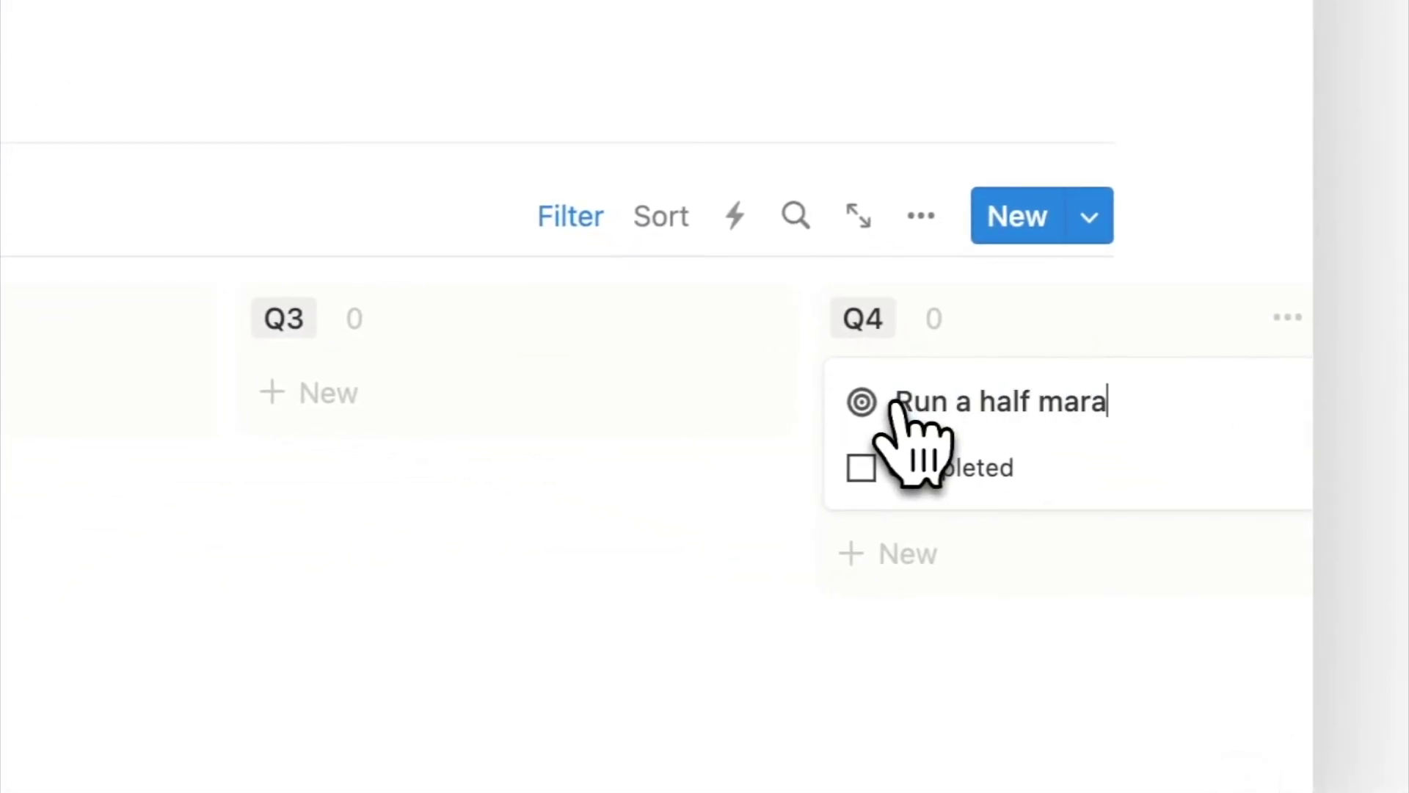
pyautogui.write(' a half marathon')
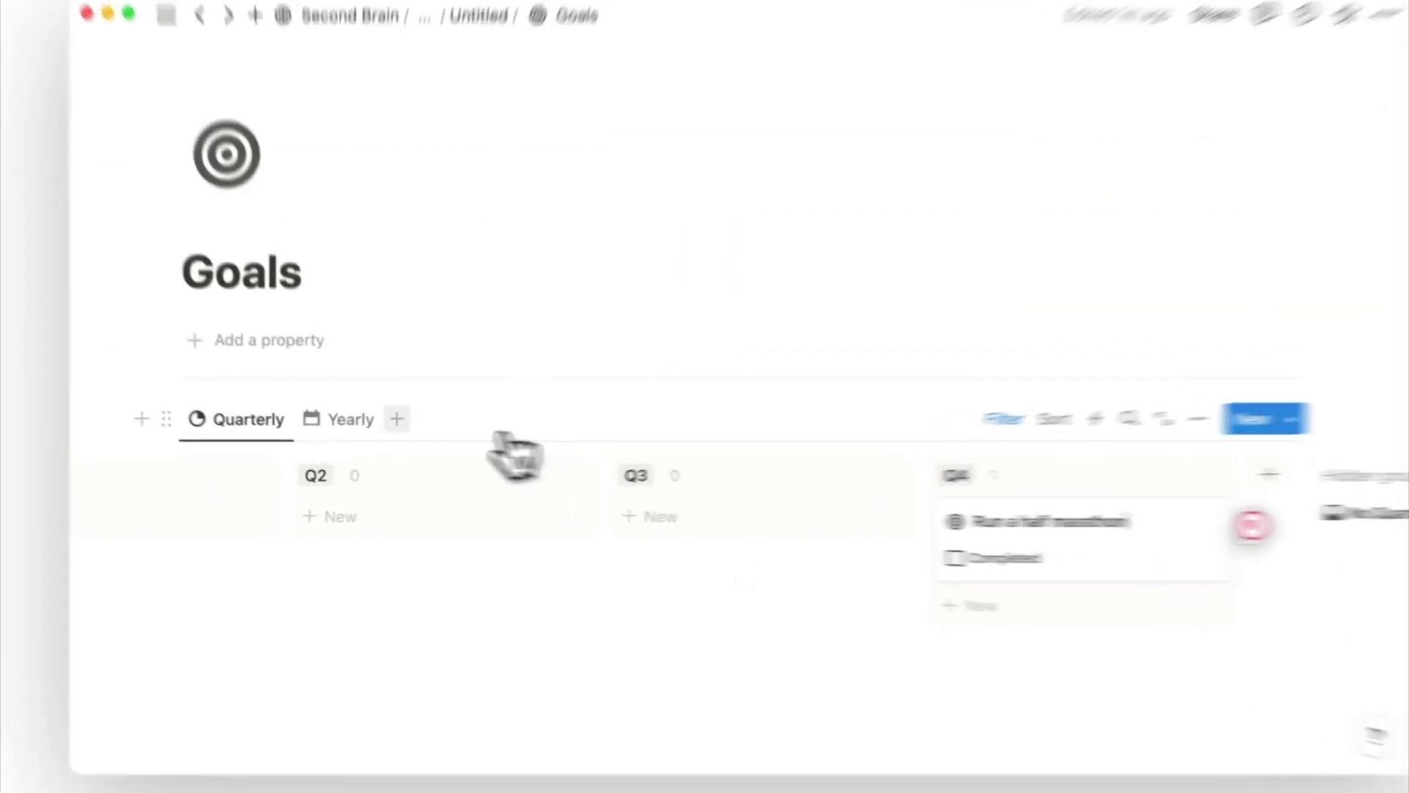
# In Yearly view, add a light gray 2024 group holding 'Run a full marathon'
pyautogui.click(345, 425)
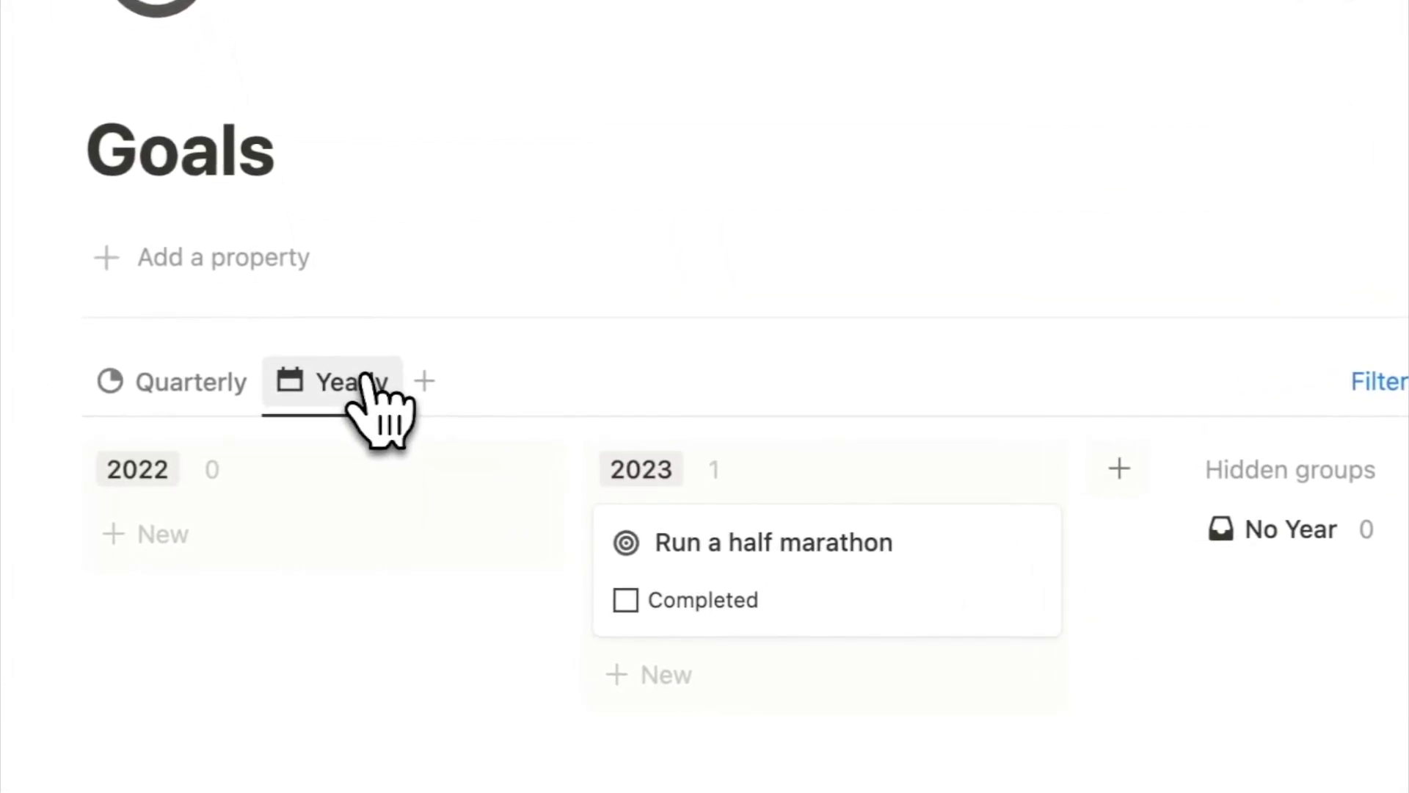
pyautogui.click(1119, 468)
pyautogui.write('2024')
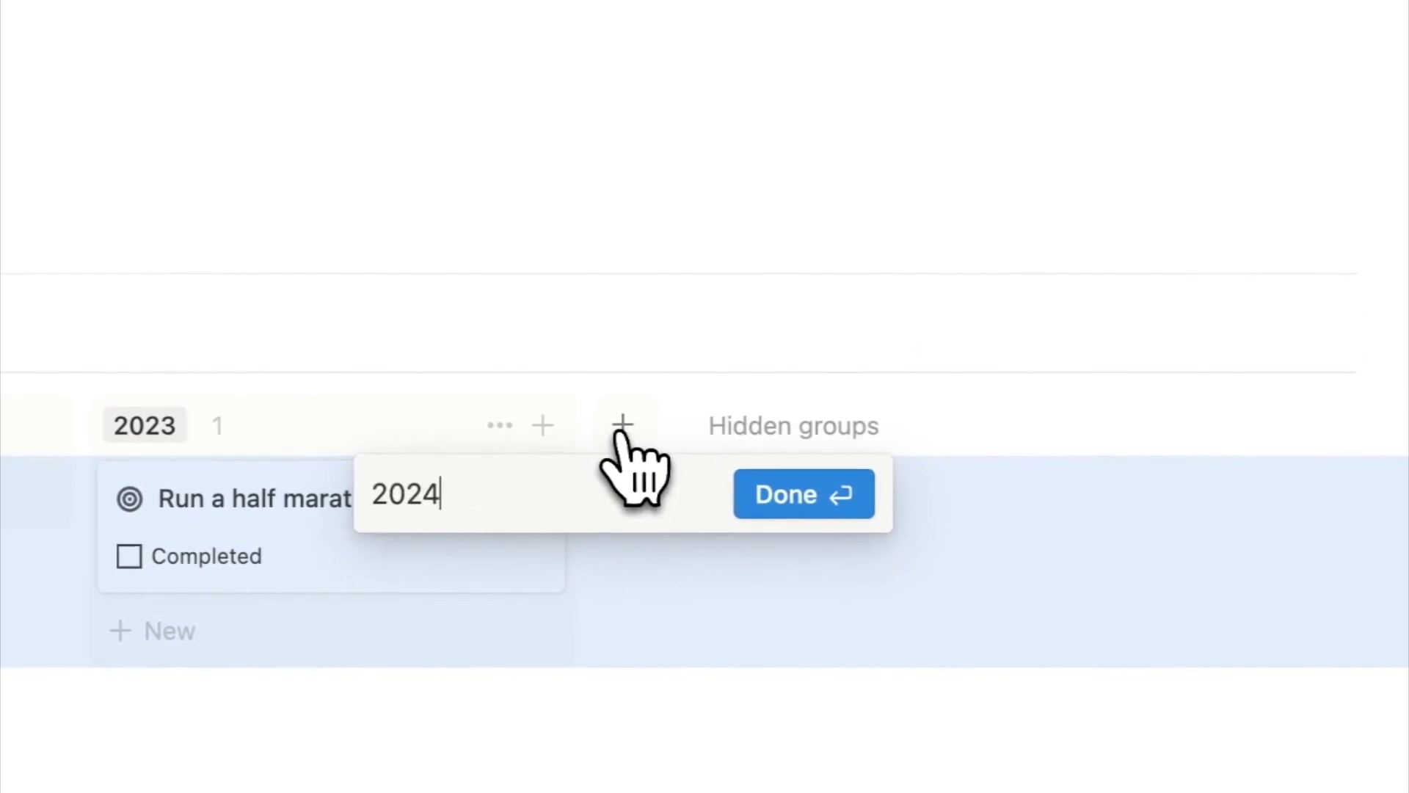
pyautogui.press('Return')
pyautogui.click(1006, 425)
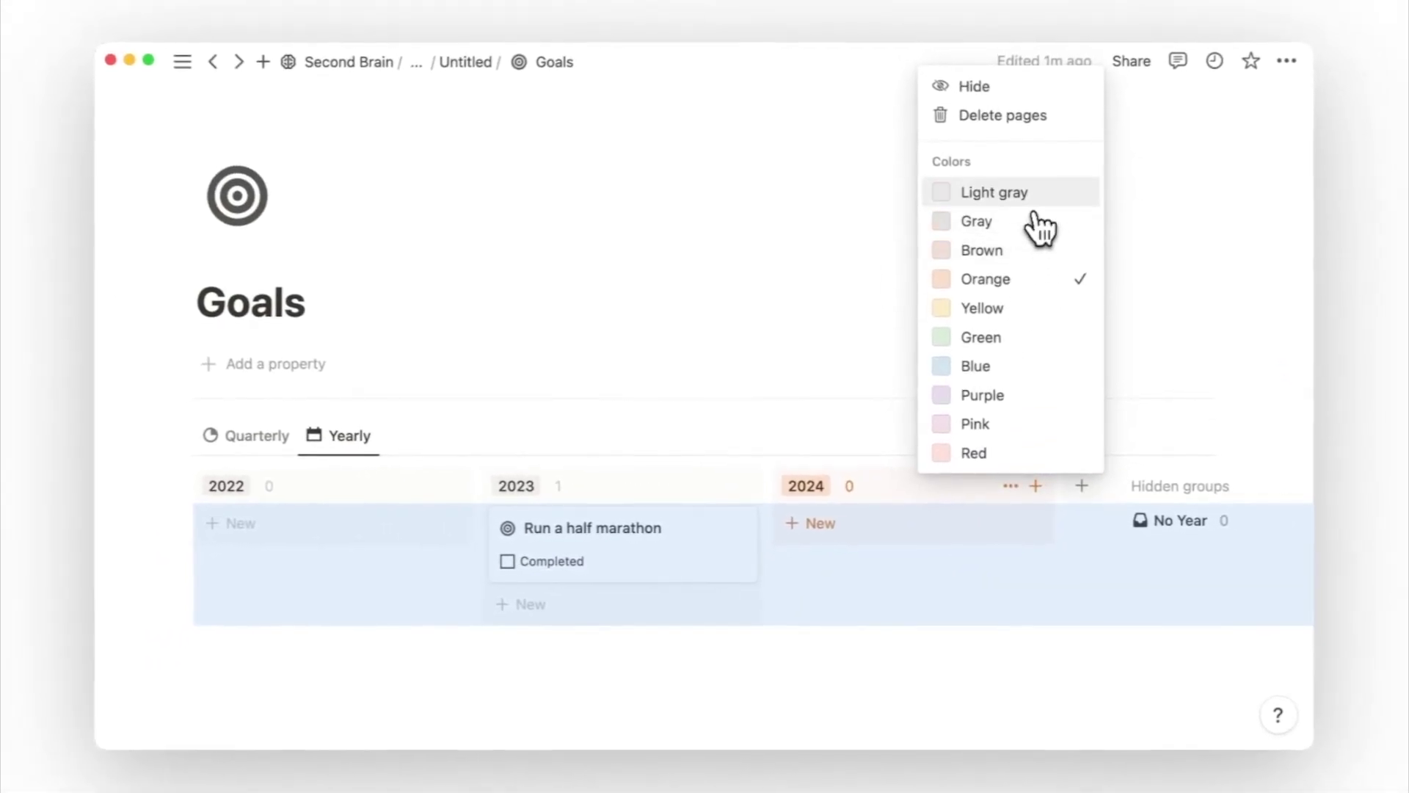
pyautogui.click(1033, 197)
pyautogui.click(896, 431)
pyautogui.click(891, 527)
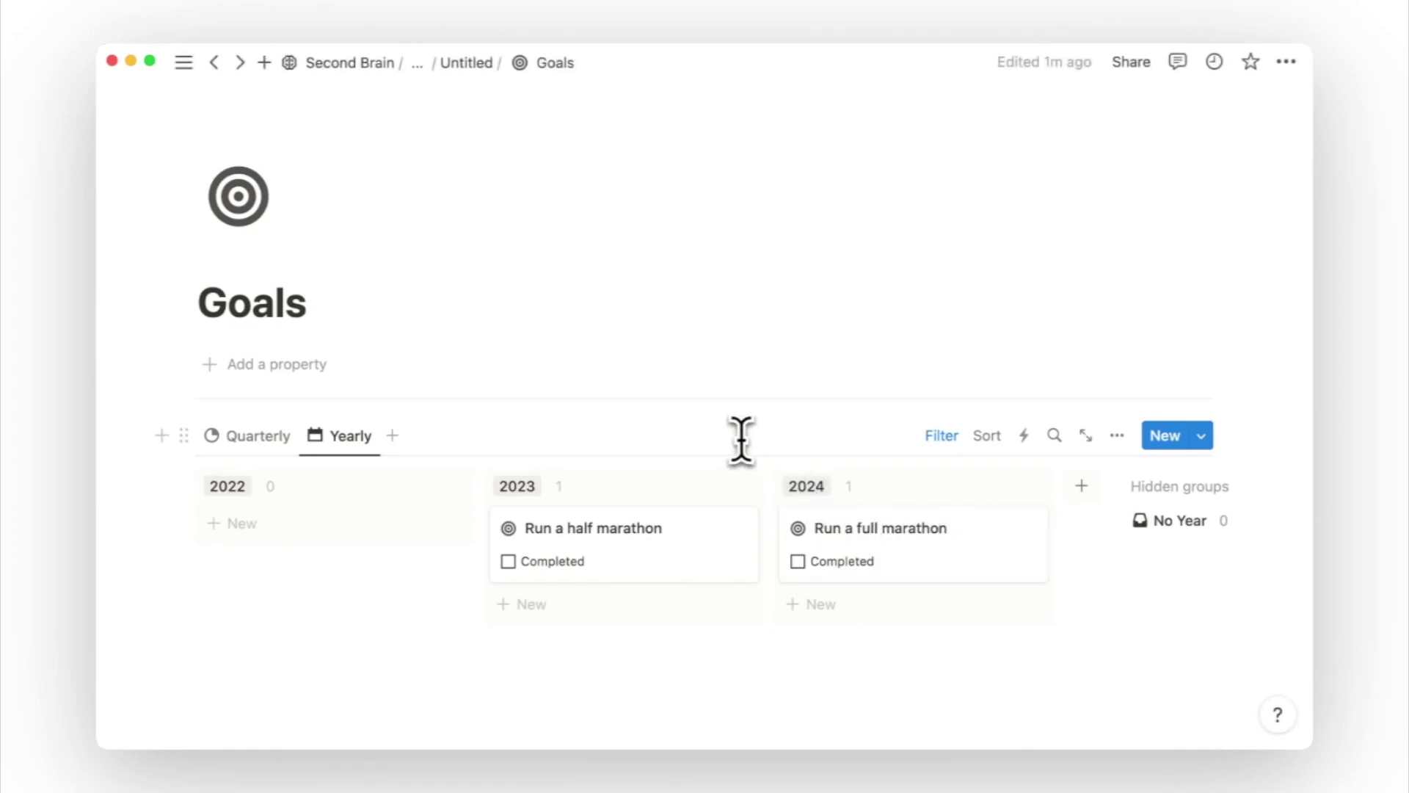
pyautogui.click(259, 436)
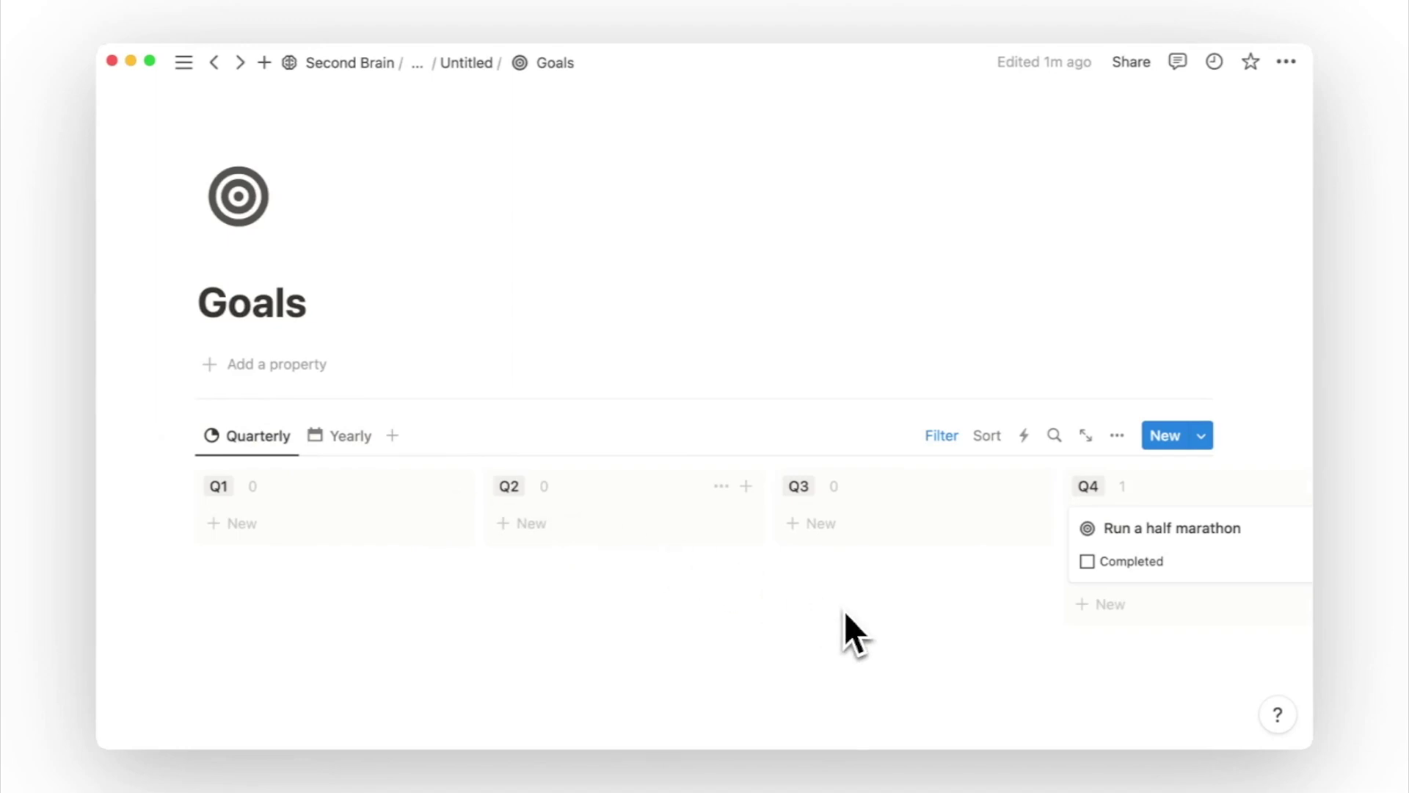
pyautogui.hscroll(3, 845, 617)
# Open the 'Run a half marathon' goal and set its Month to Dec
pyautogui.click(983, 550)
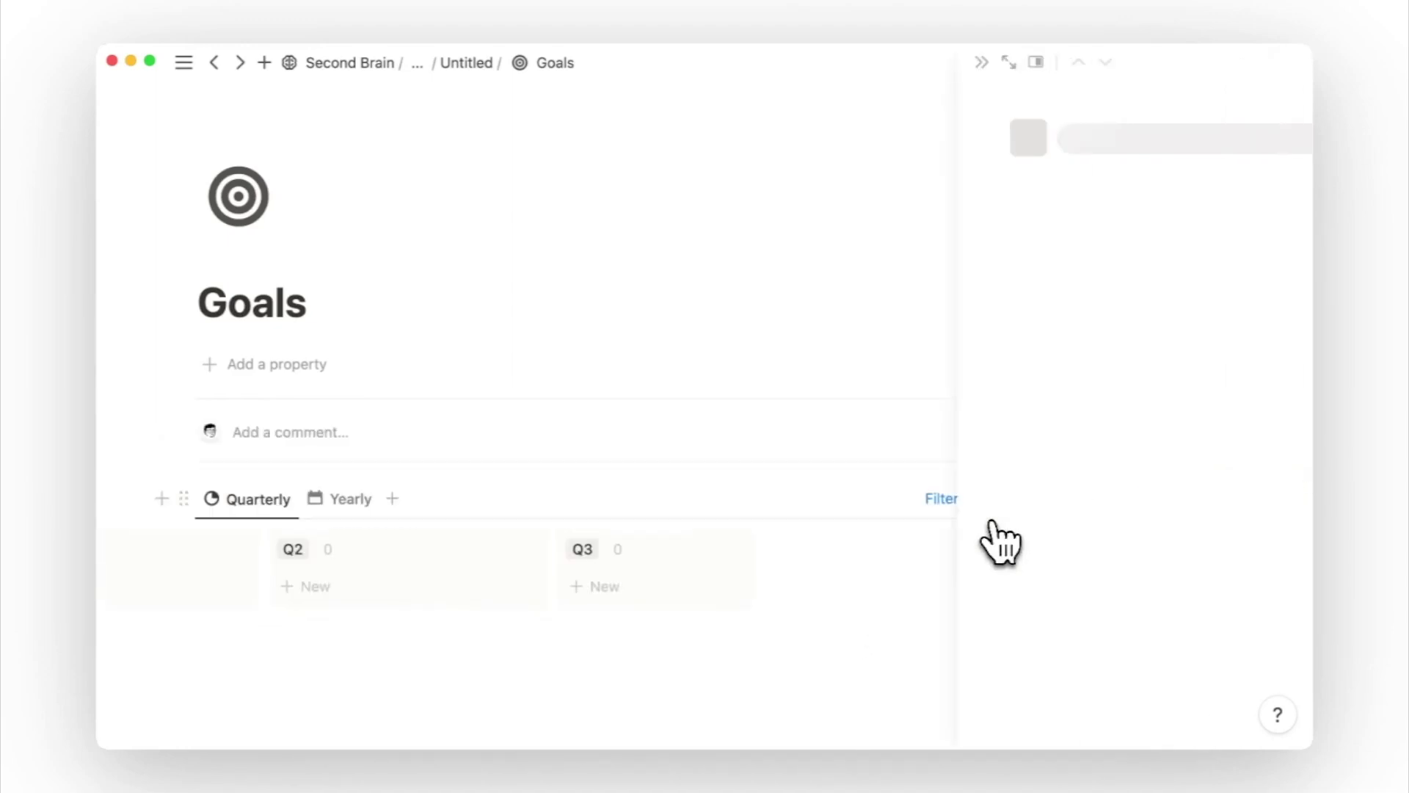
pyautogui.scroll(-1, 998, 543)
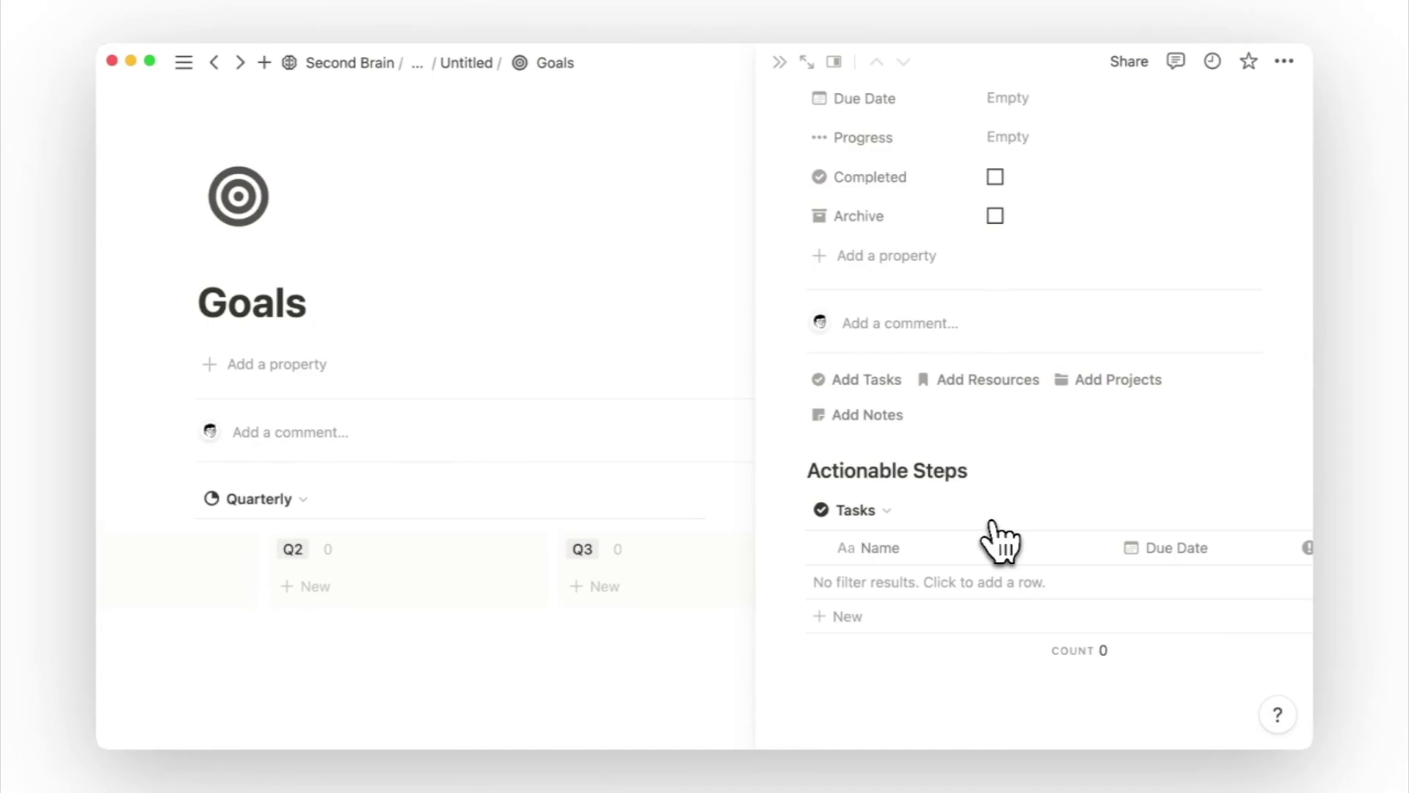
pyautogui.scroll(5, 1000, 542)
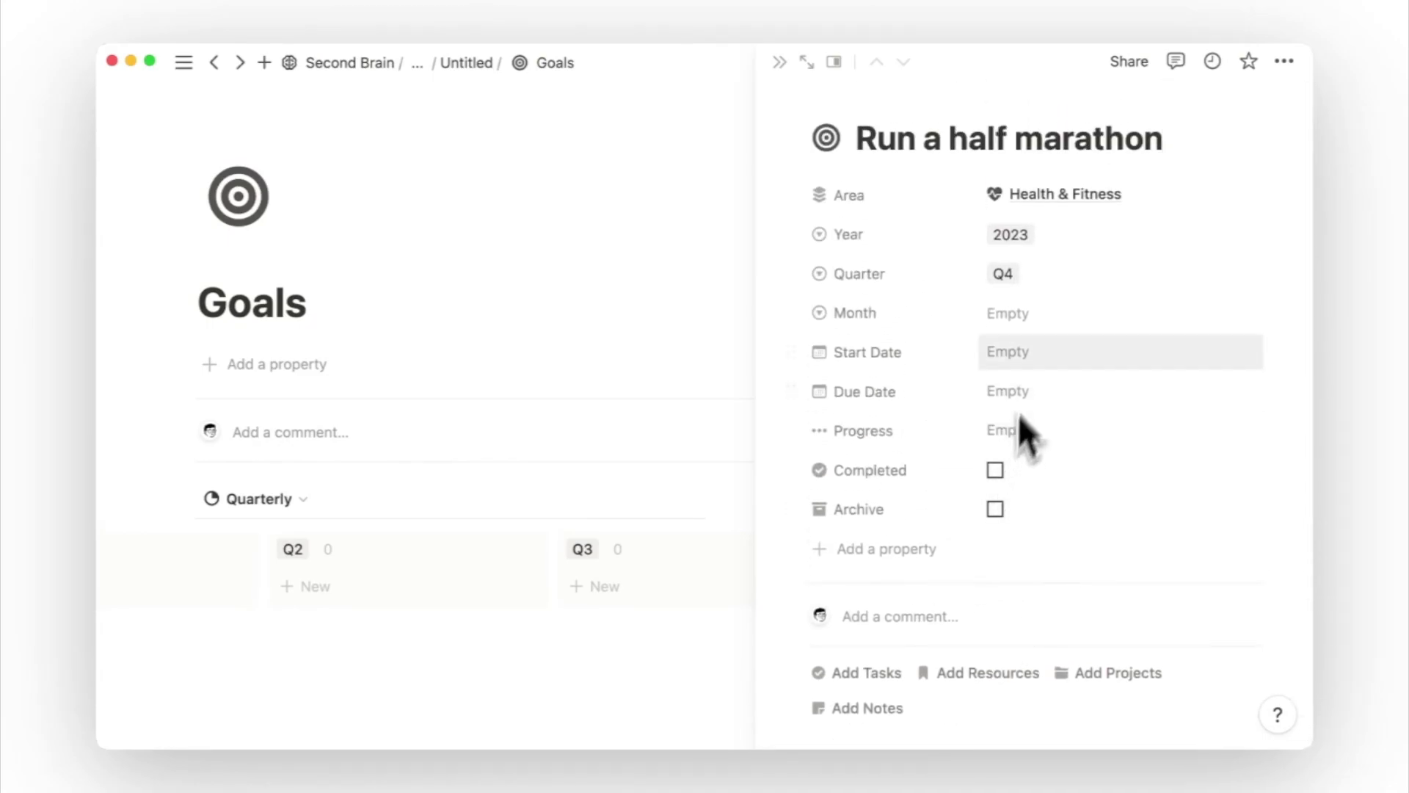
pyautogui.click(1046, 317)
pyautogui.click(792, 686)
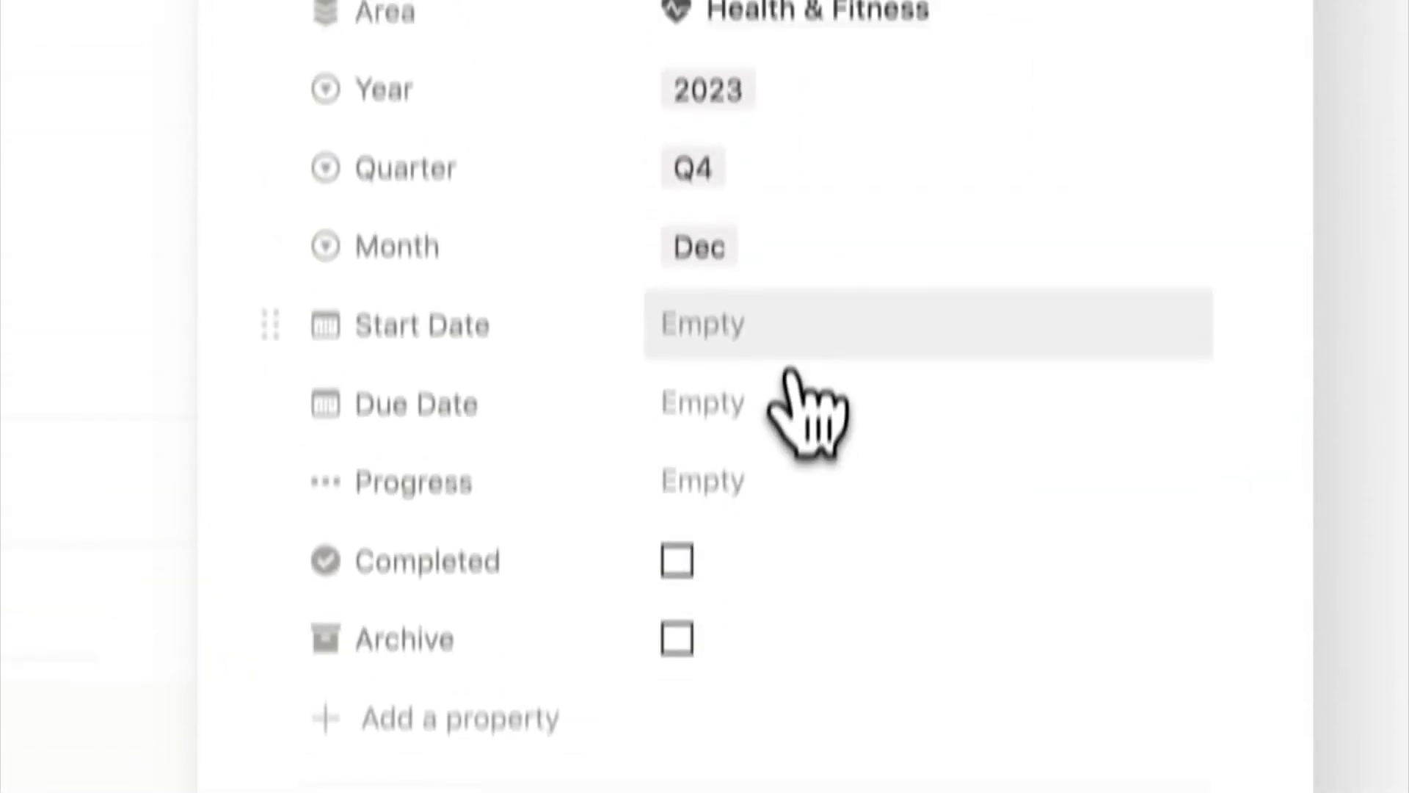
# Set start date September 7, 2023 and due date December 31, 2023
pyautogui.click(789, 352)
pyautogui.click(922, 279)
pyautogui.click(593, 409)
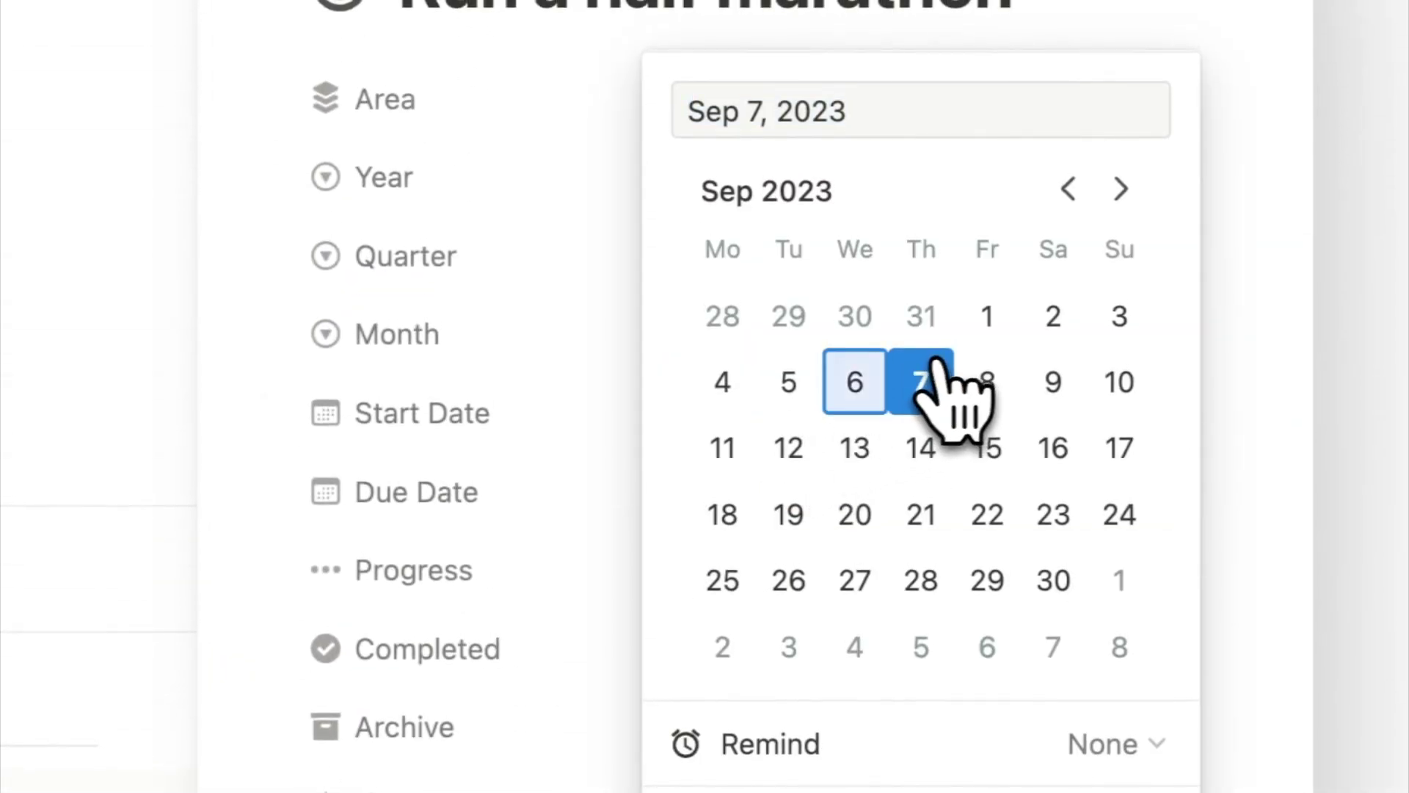
pyautogui.click(698, 490)
pyautogui.click(1122, 188)
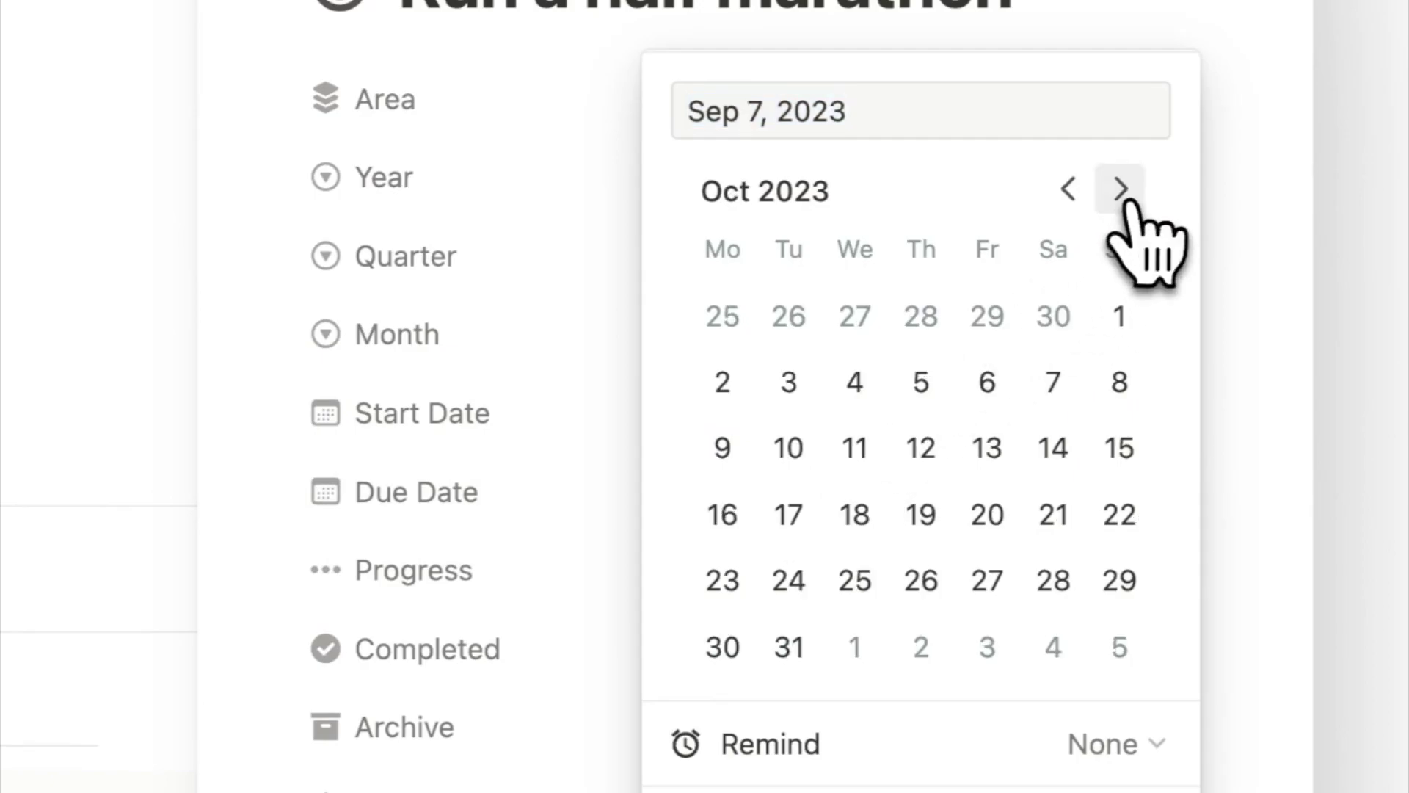
pyautogui.click(1121, 189)
pyautogui.click(1121, 189)
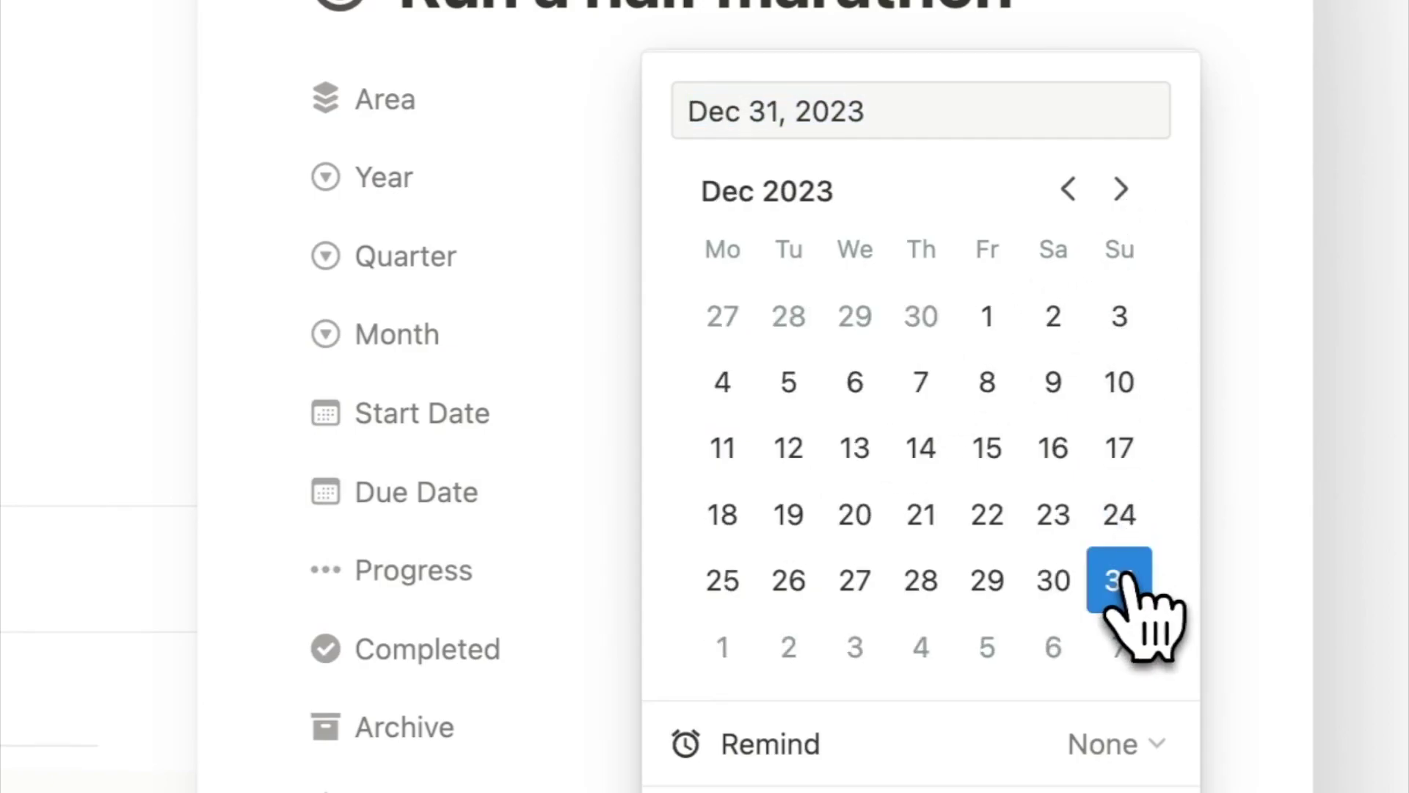
pyautogui.click(531, 605)
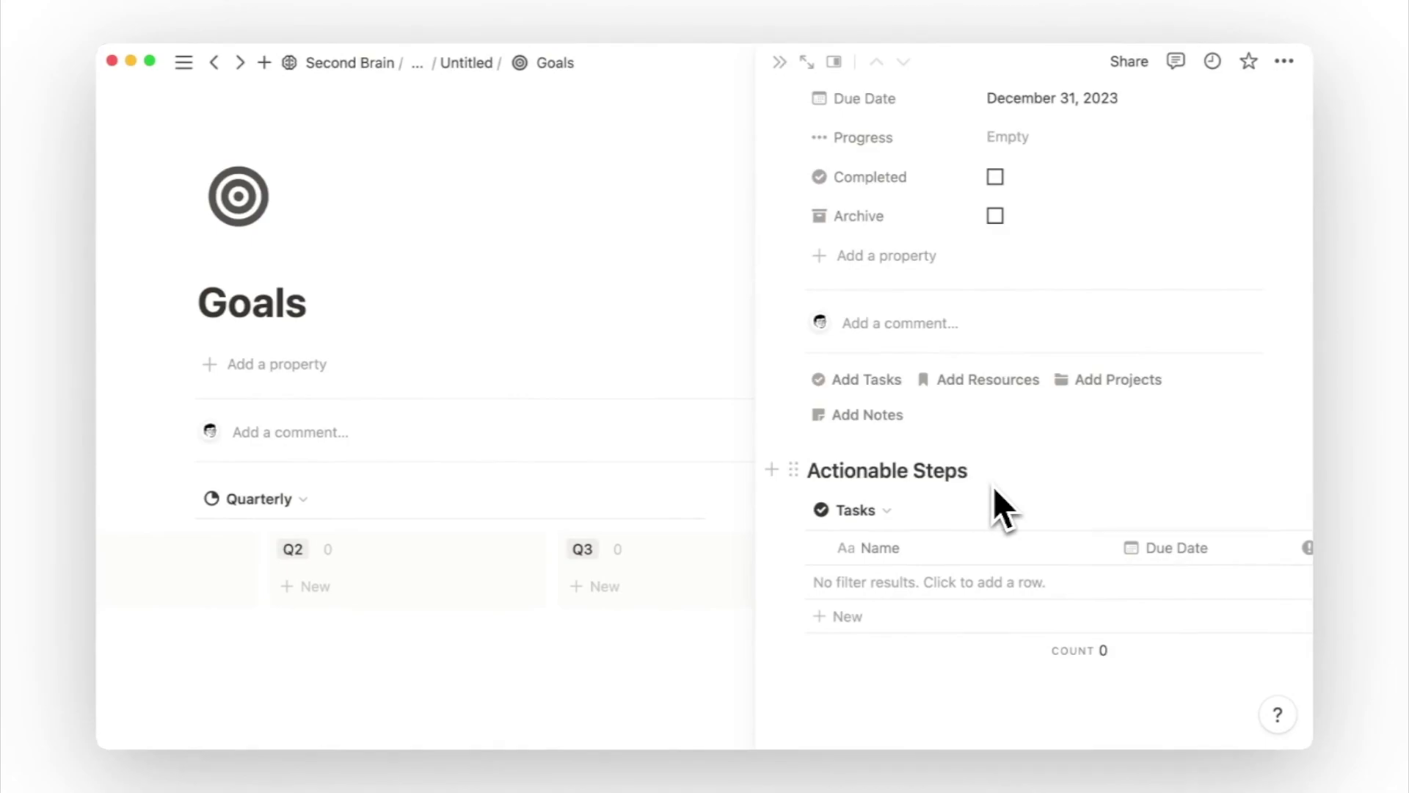
# Add actionable steps 'Register for a half marathon' and 'Join a running club'
pyautogui.click(942, 580)
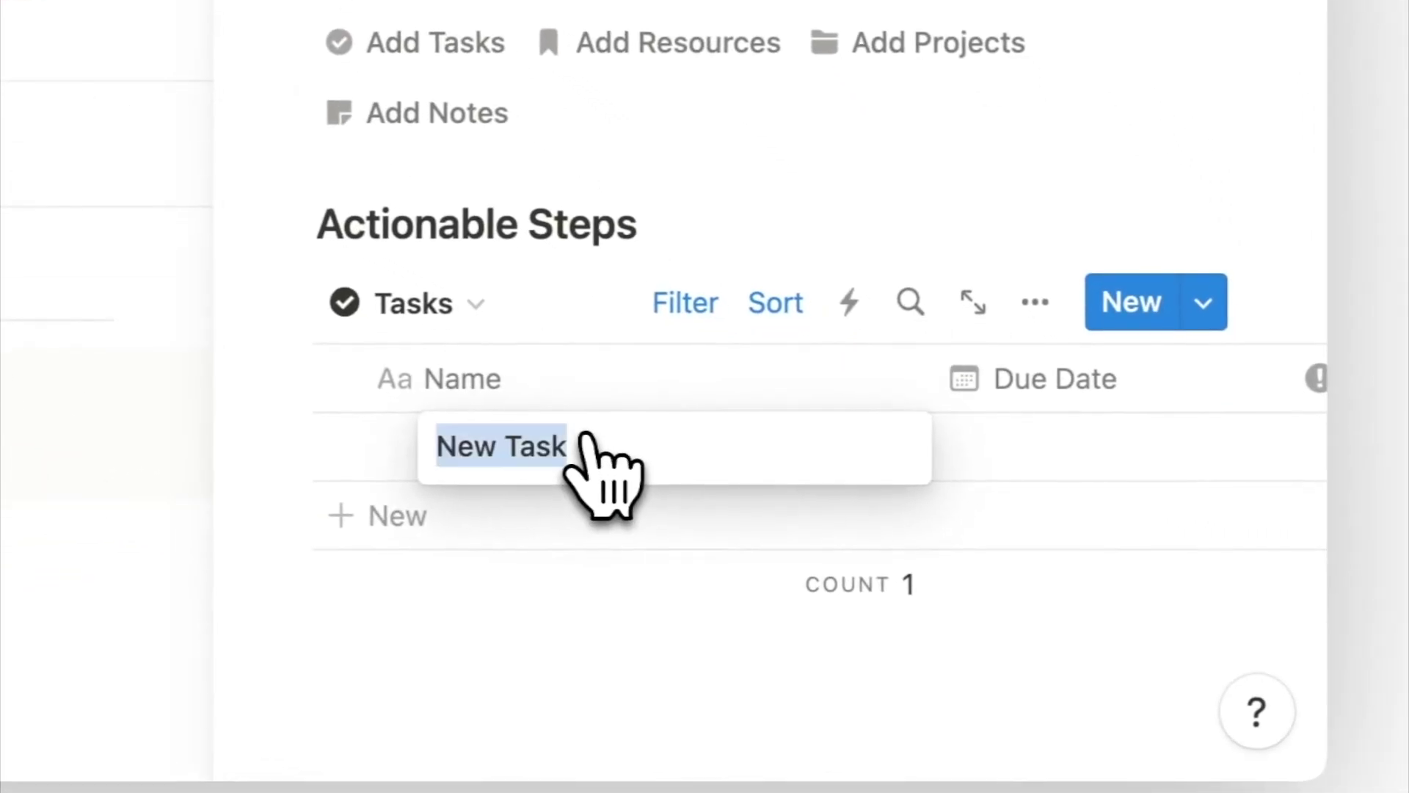
pyautogui.write('Register for a half marathon')
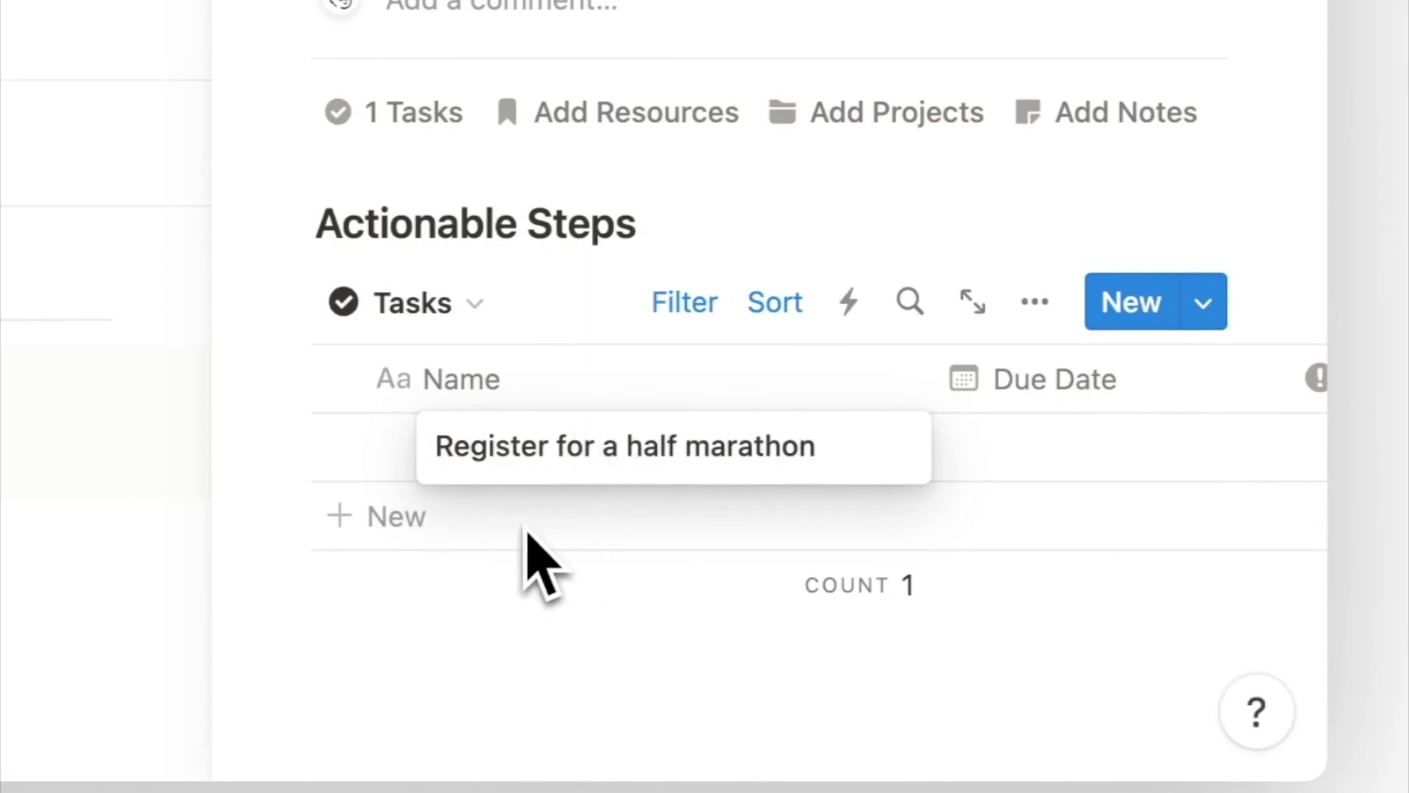
pyautogui.click(526, 518)
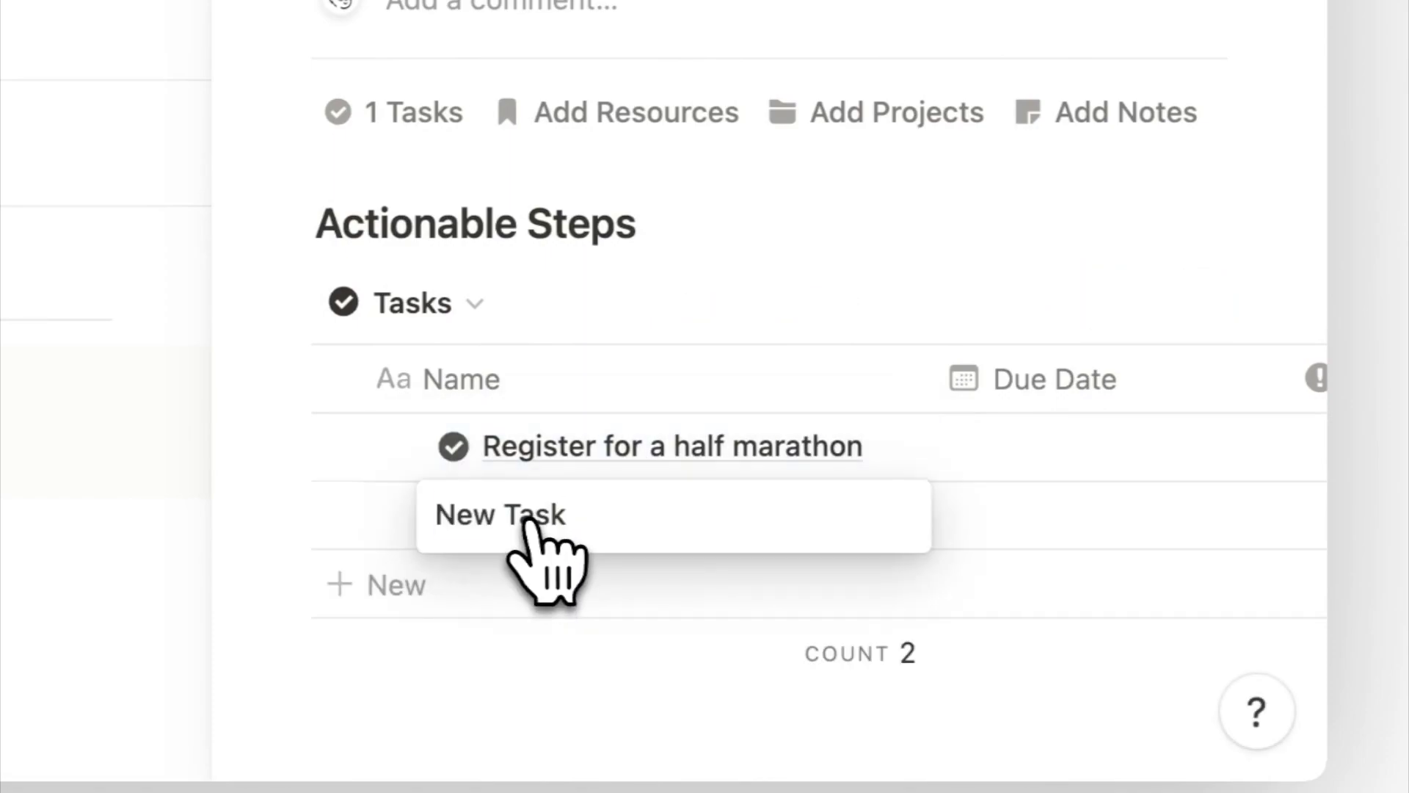
pyautogui.write('Join a running club')
pyautogui.press('Return')
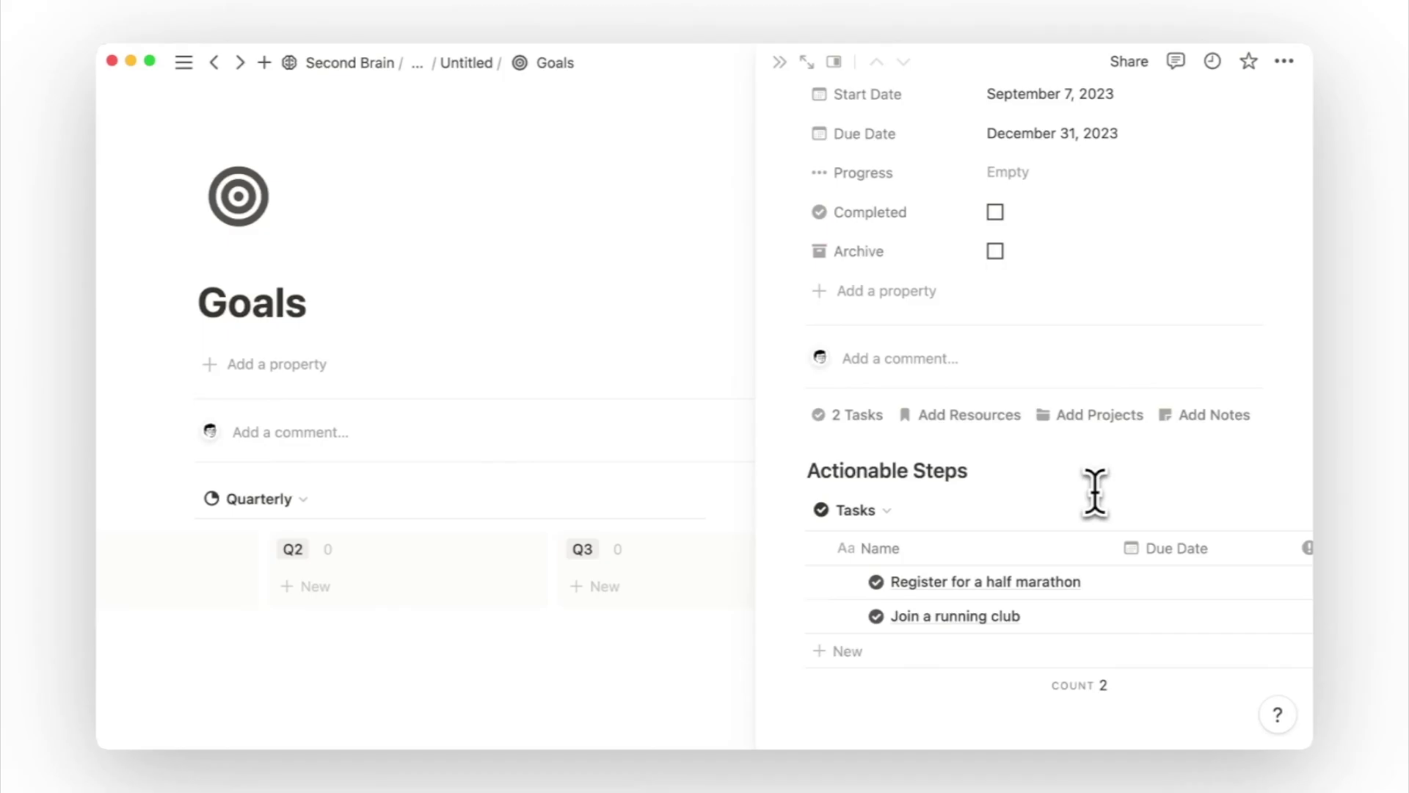
# Create a new 'Train for Half Marathon' project linked to the goal
pyautogui.scroll(-1, 1094, 492)
pyautogui.click(1090, 380)
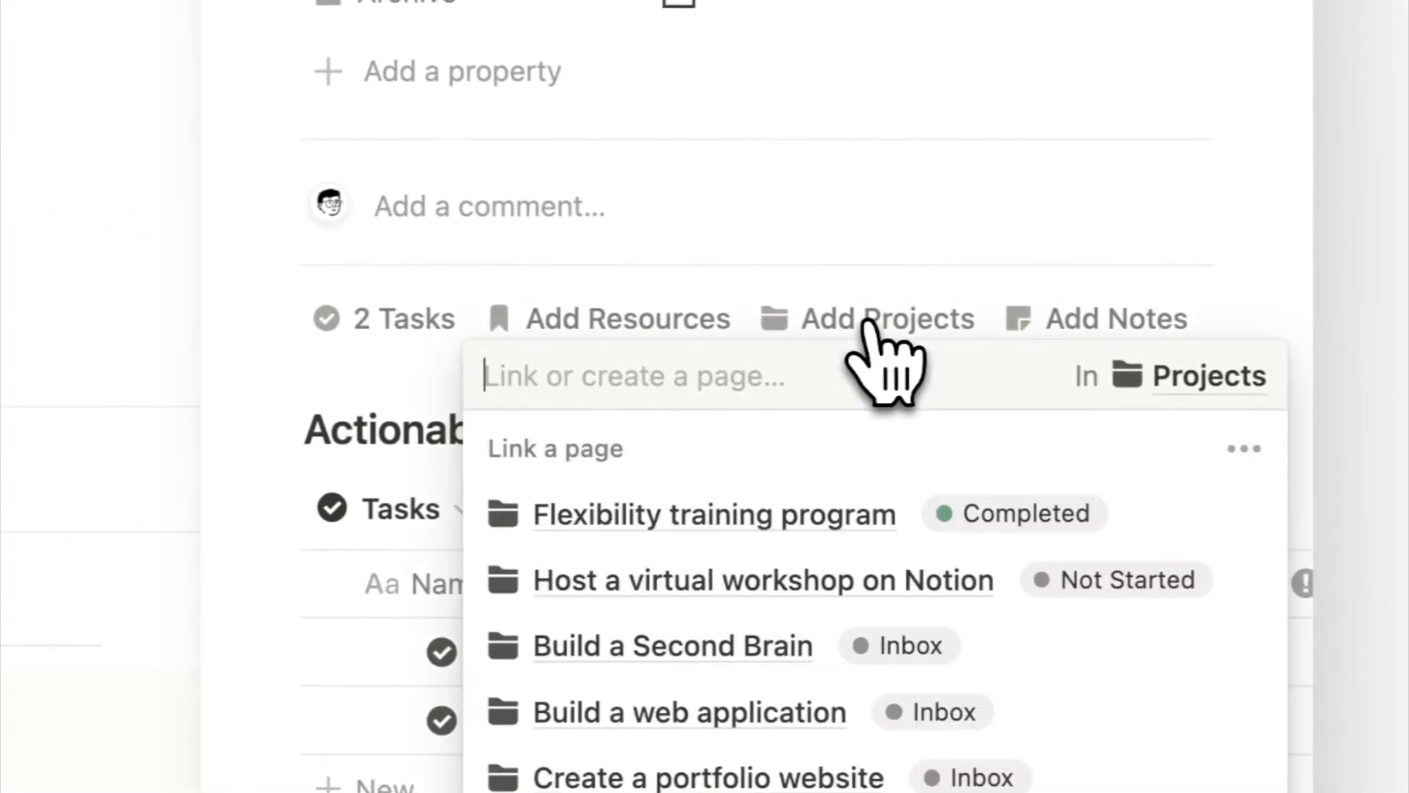
pyautogui.write('Train for Half Mara')
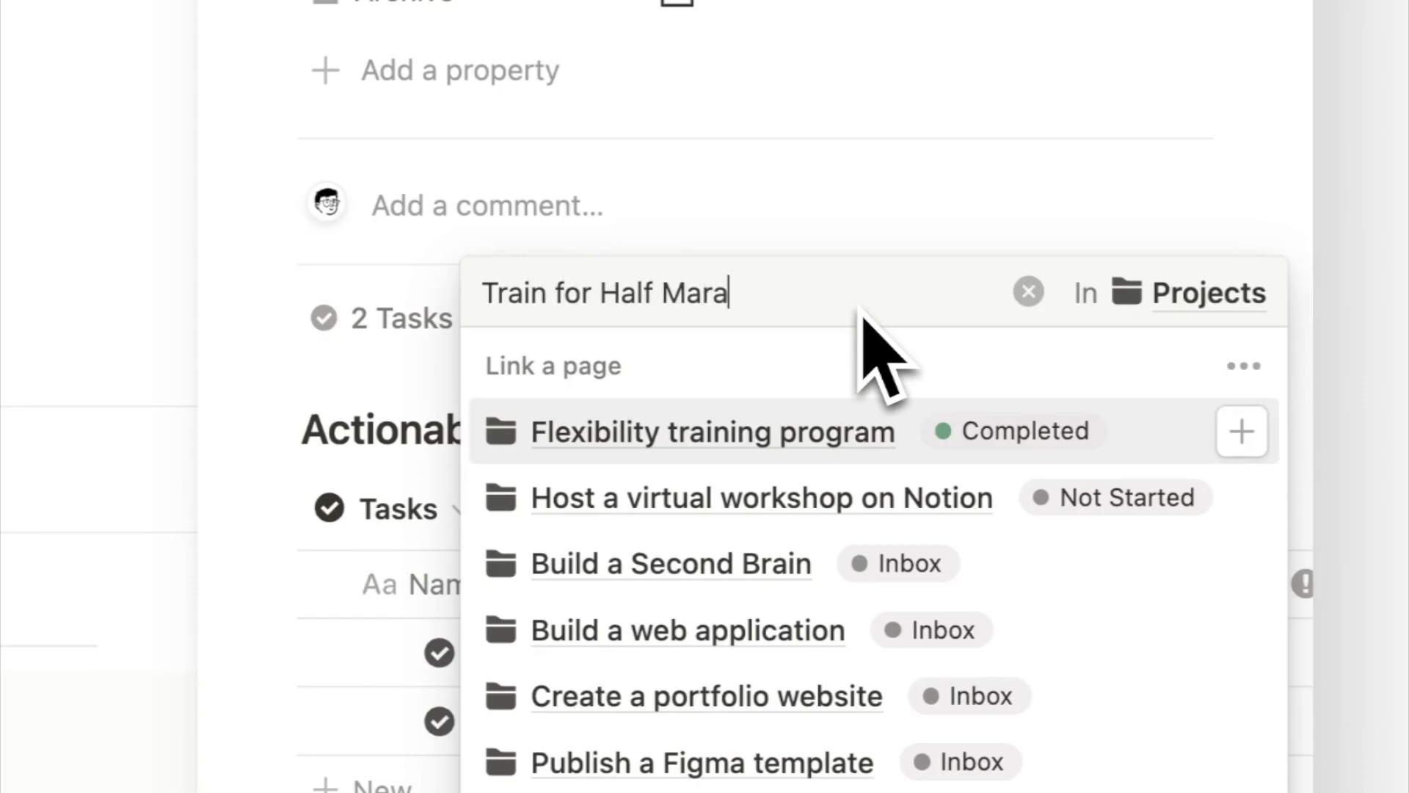
pyautogui.write('thon')
pyautogui.click(845, 531)
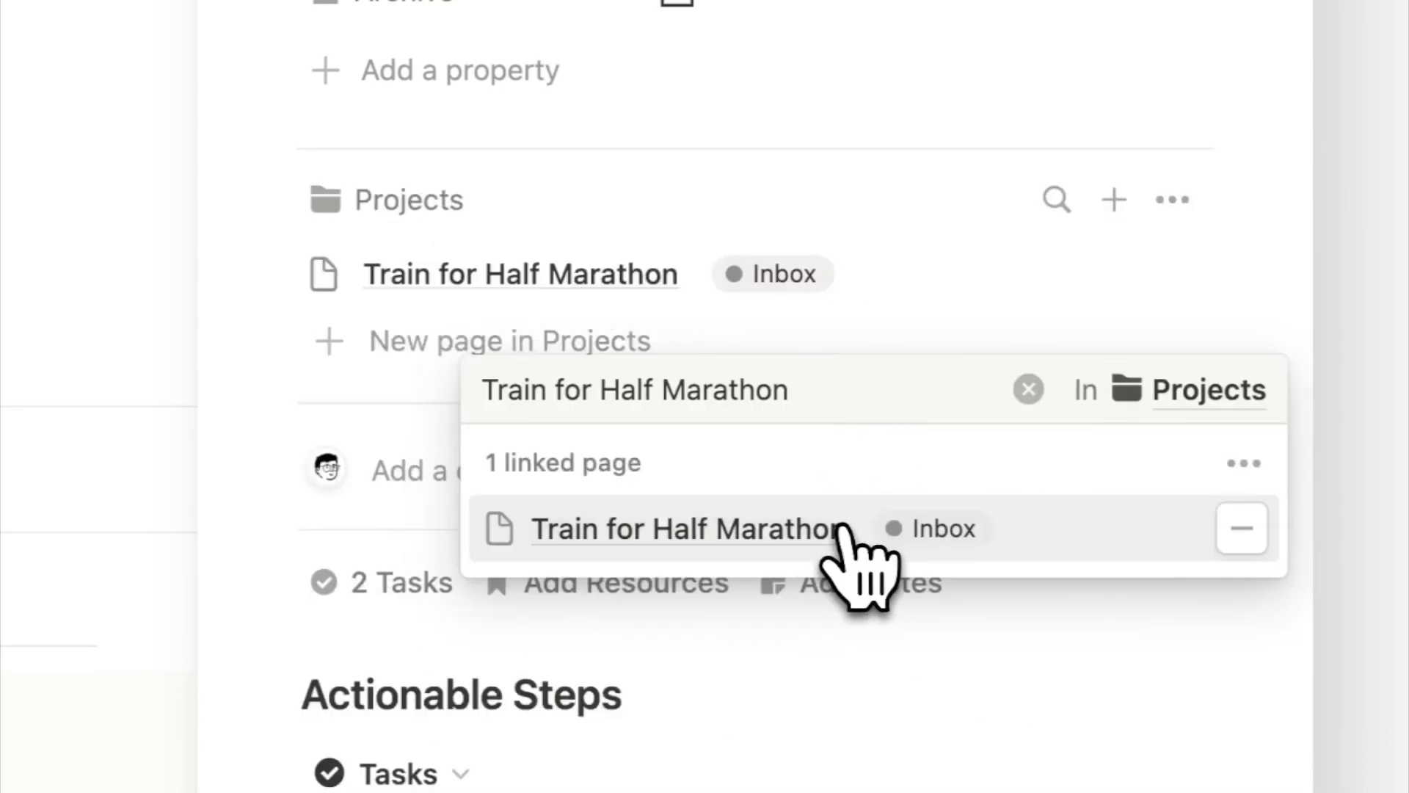
pyautogui.click(940, 315)
# Open the project alongside the goal and apply the New Project template
pyautogui.moveTo(1007, 292)
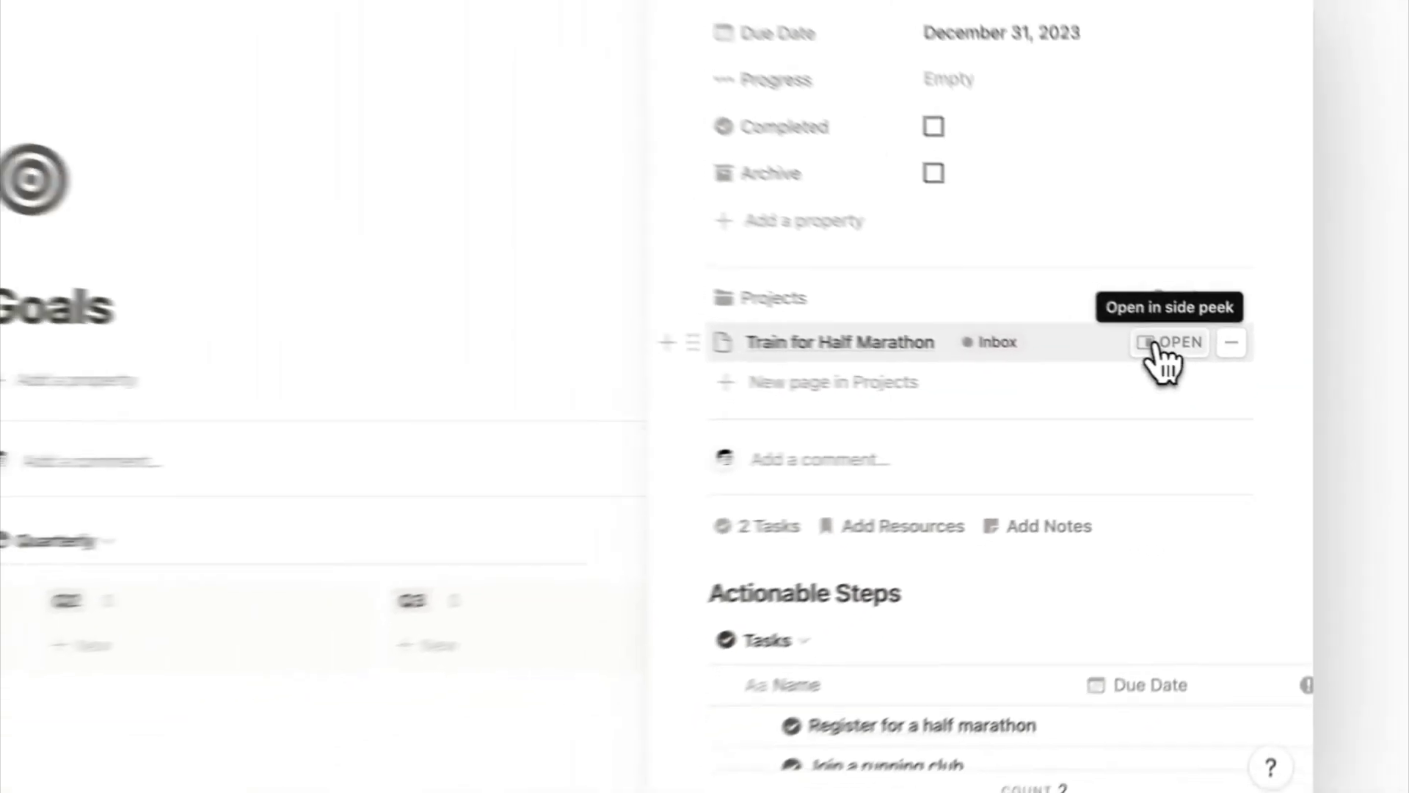
pyautogui.click(1056, 279)
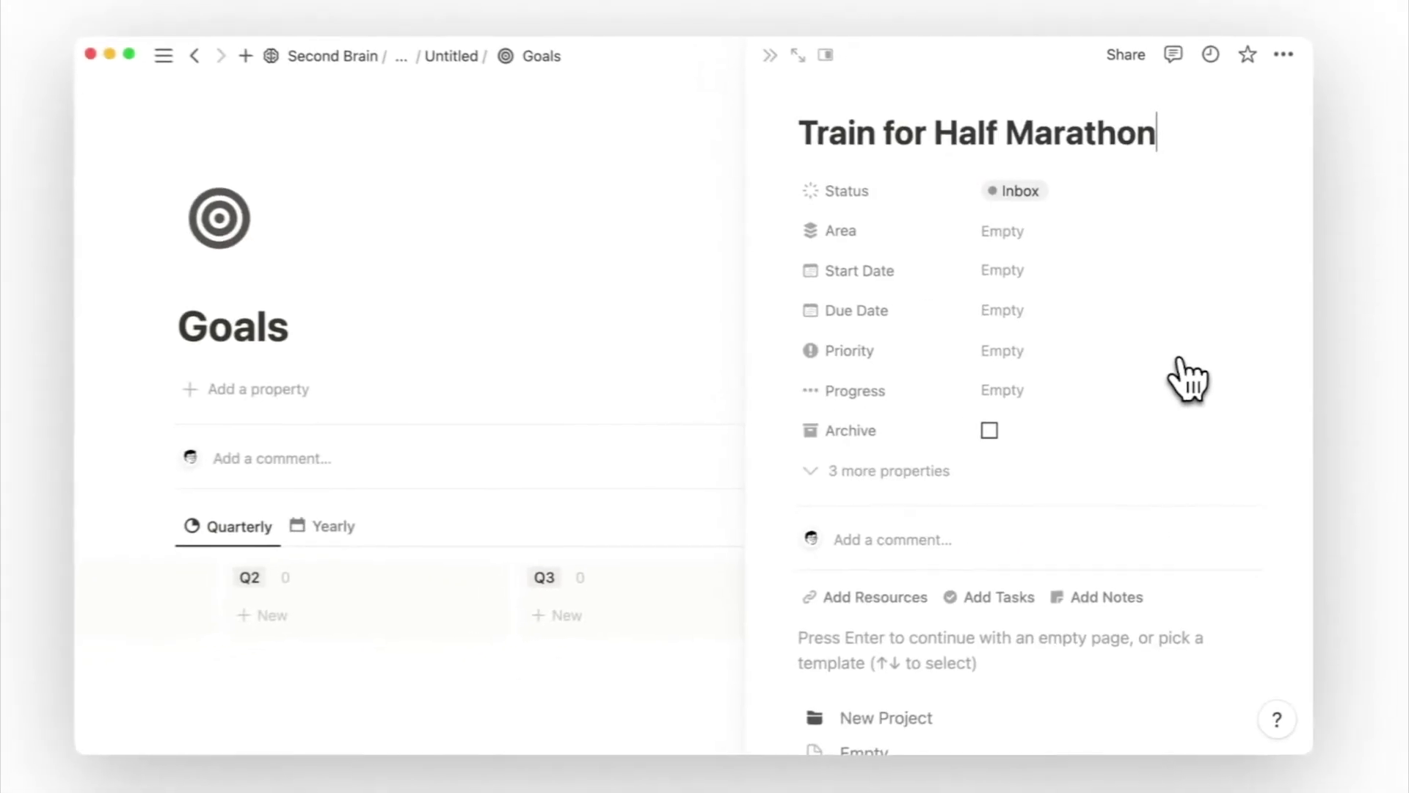
pyautogui.scroll(-5, 1174, 396)
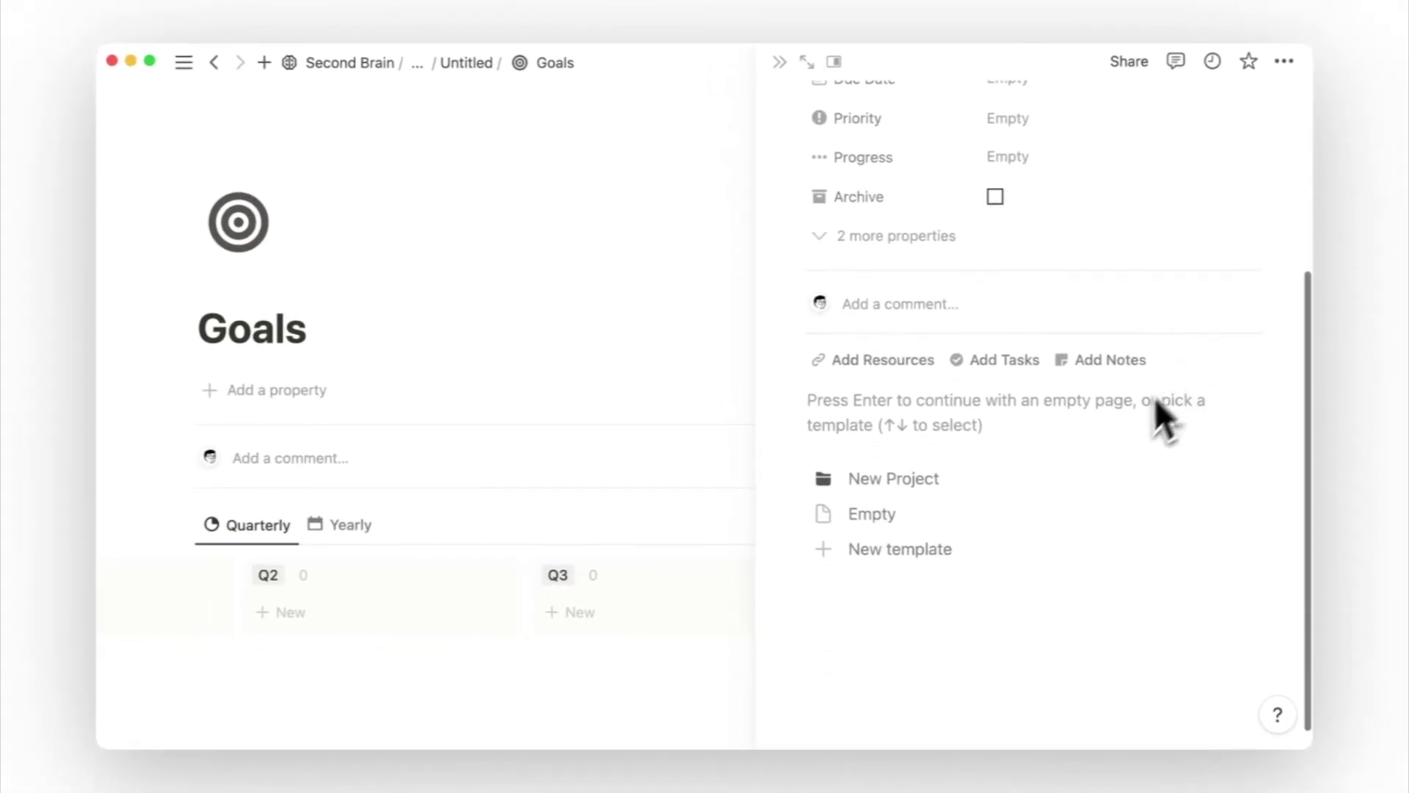
pyautogui.click(1090, 477)
pyautogui.scroll(4, 1094, 503)
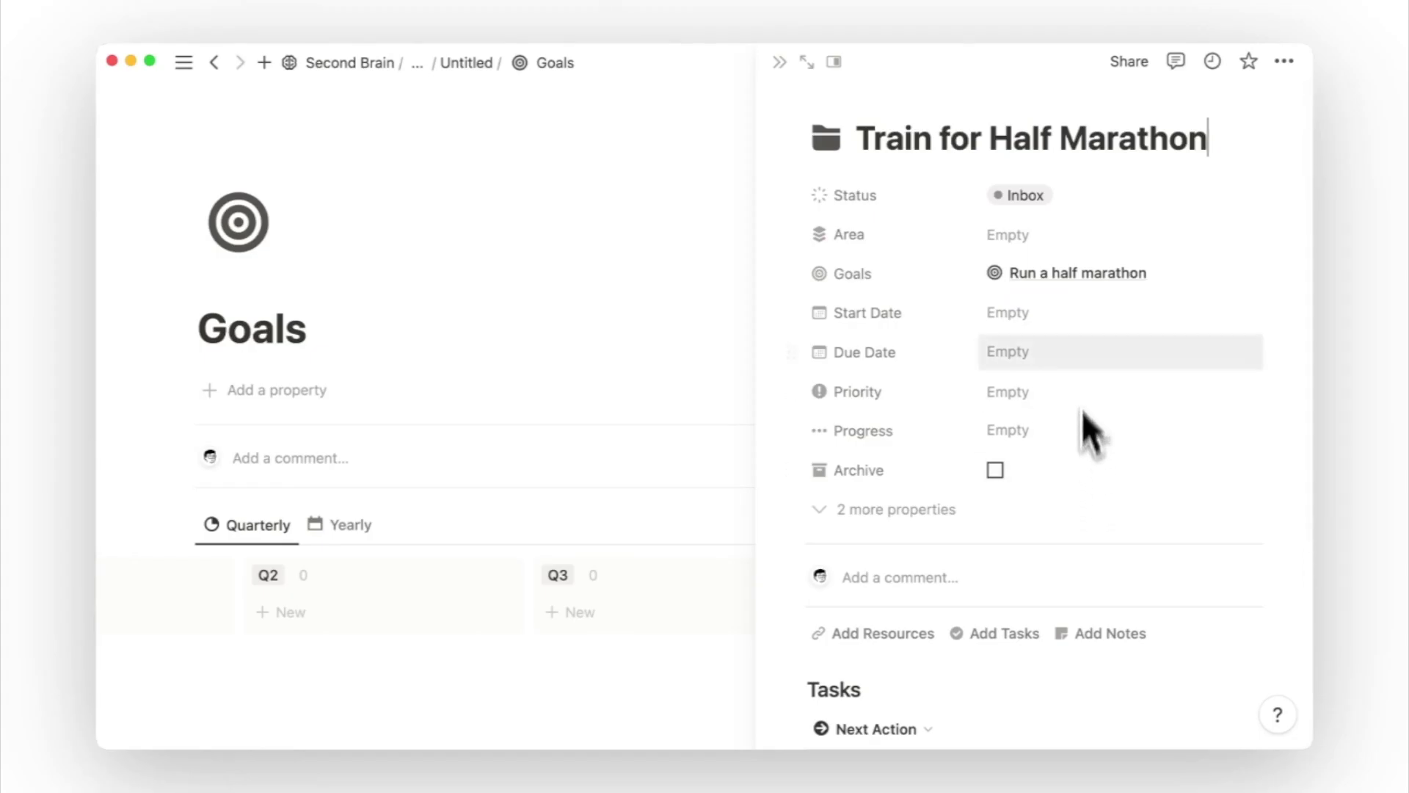
# Set Area Health & Fitness, dates September 7–December 21, 2023, and Medium priority
pyautogui.click(1093, 234)
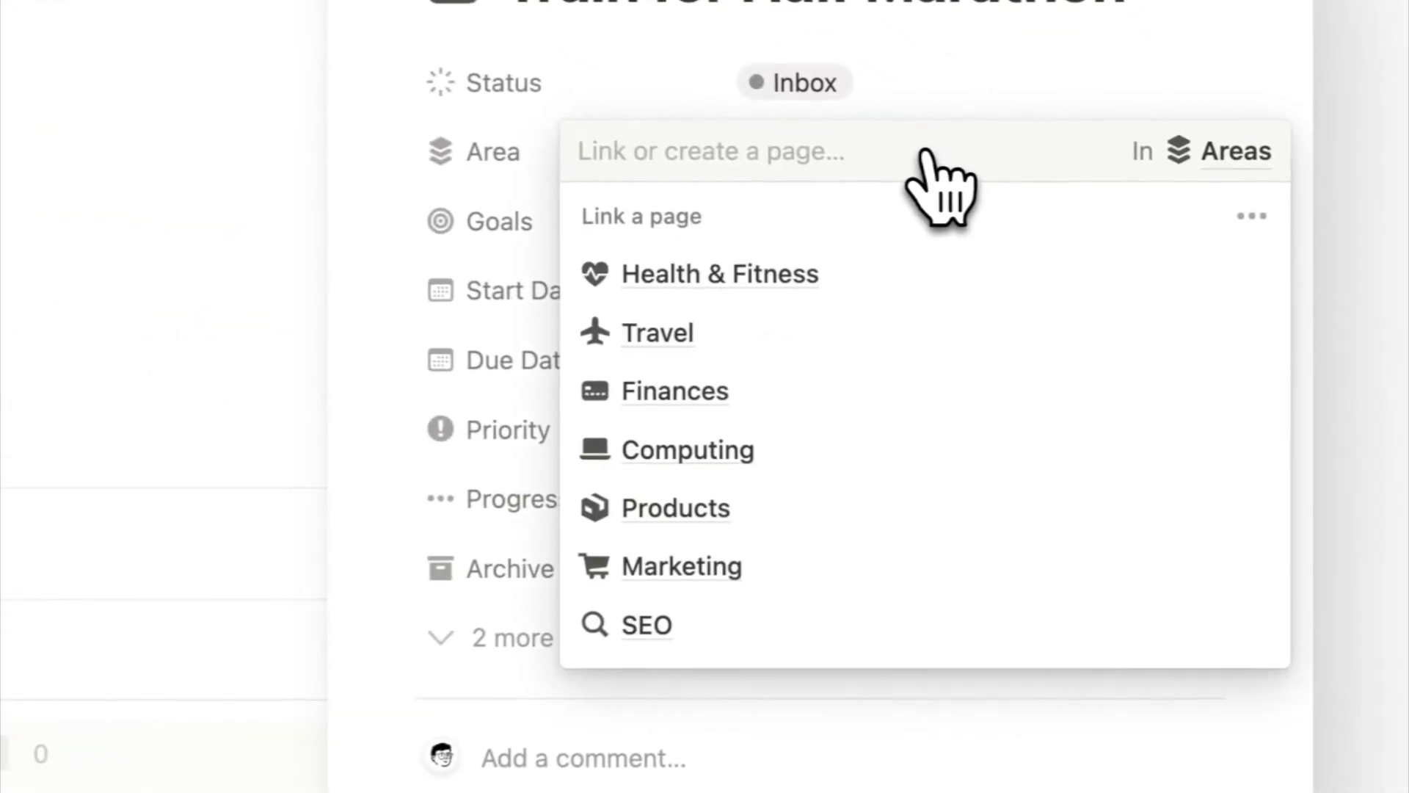
pyautogui.click(914, 274)
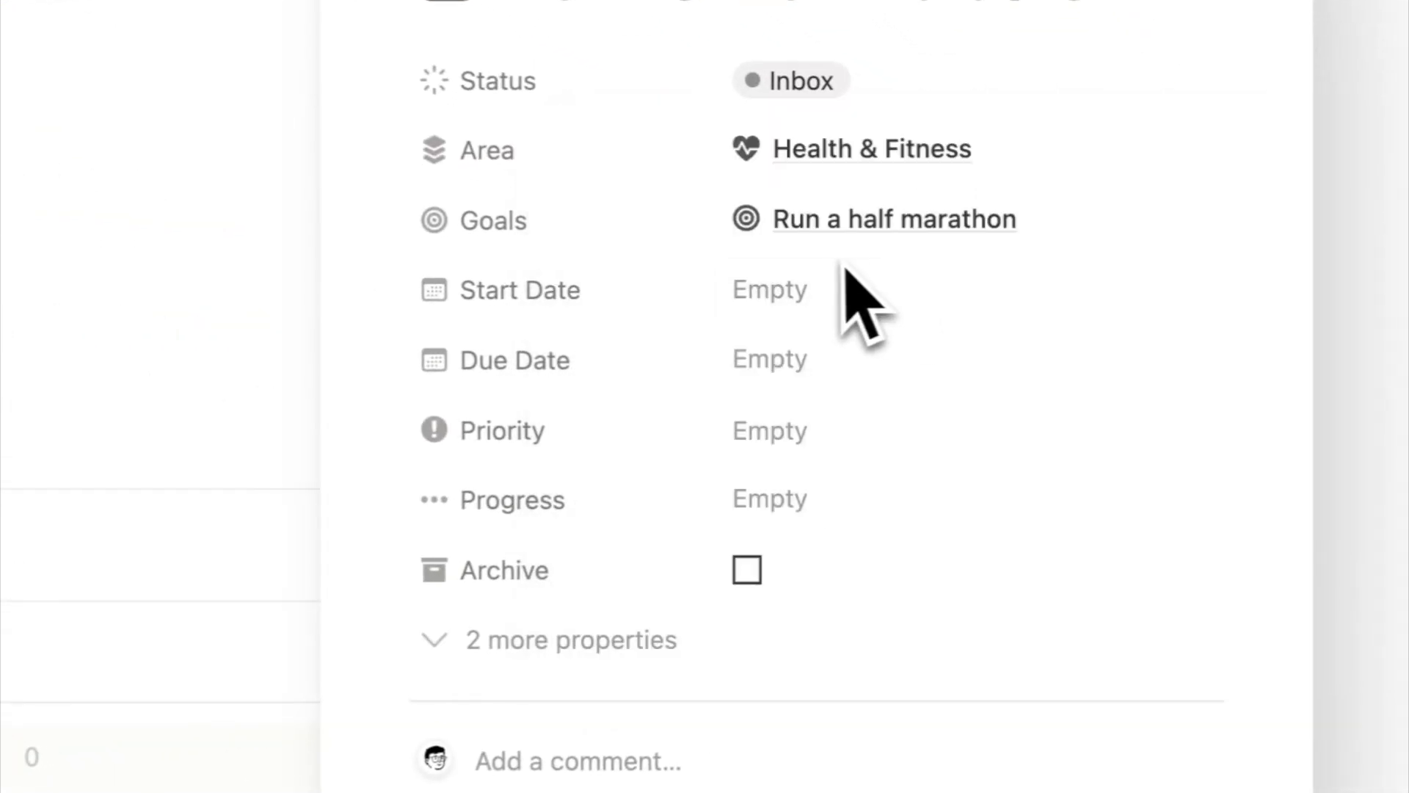
pyautogui.click(840, 288)
pyautogui.click(964, 334)
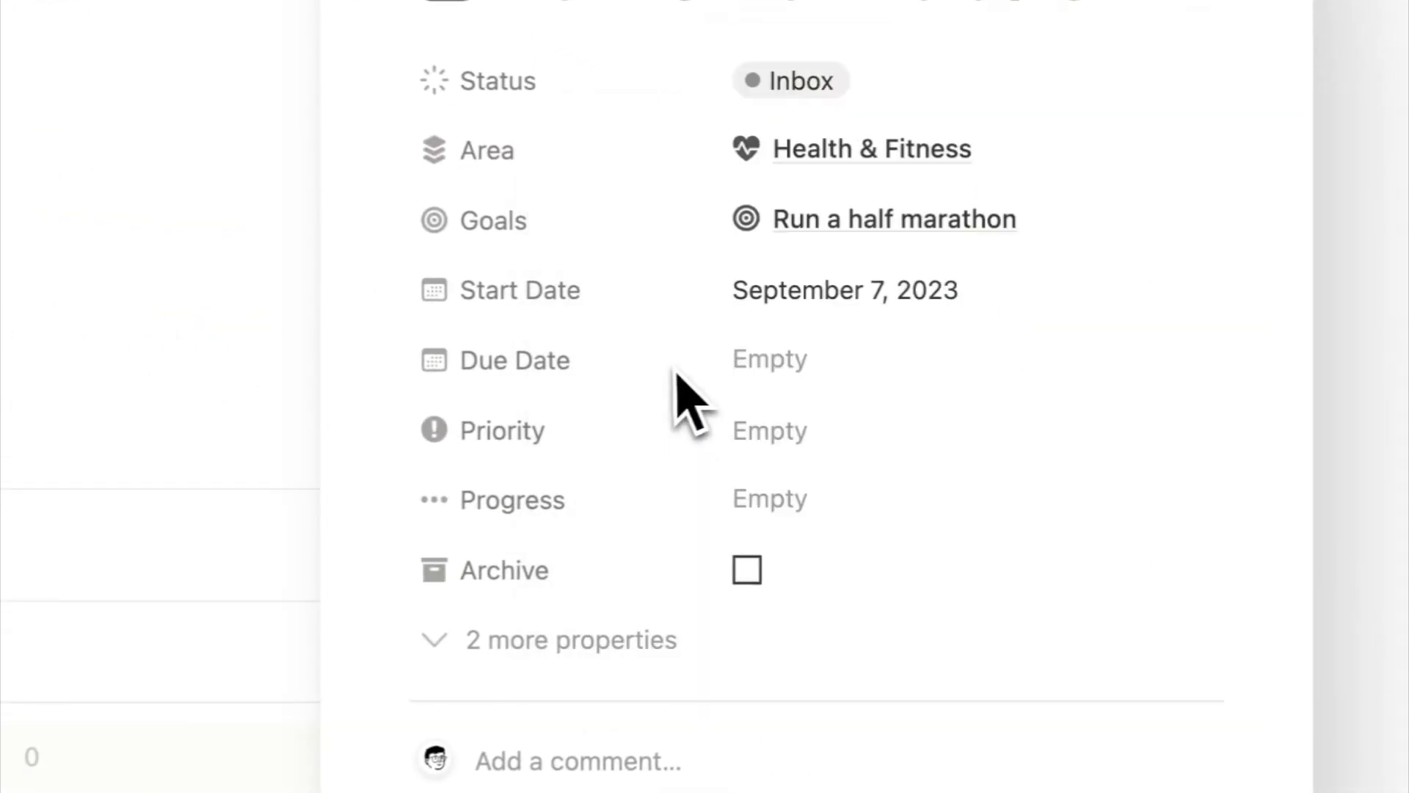
pyautogui.click(778, 359)
pyautogui.click(1142, 160)
pyautogui.click(1142, 161)
pyautogui.click(1142, 161)
pyautogui.click(1142, 161)
pyautogui.click(1095, 160)
pyautogui.click(964, 450)
pyautogui.click(780, 444)
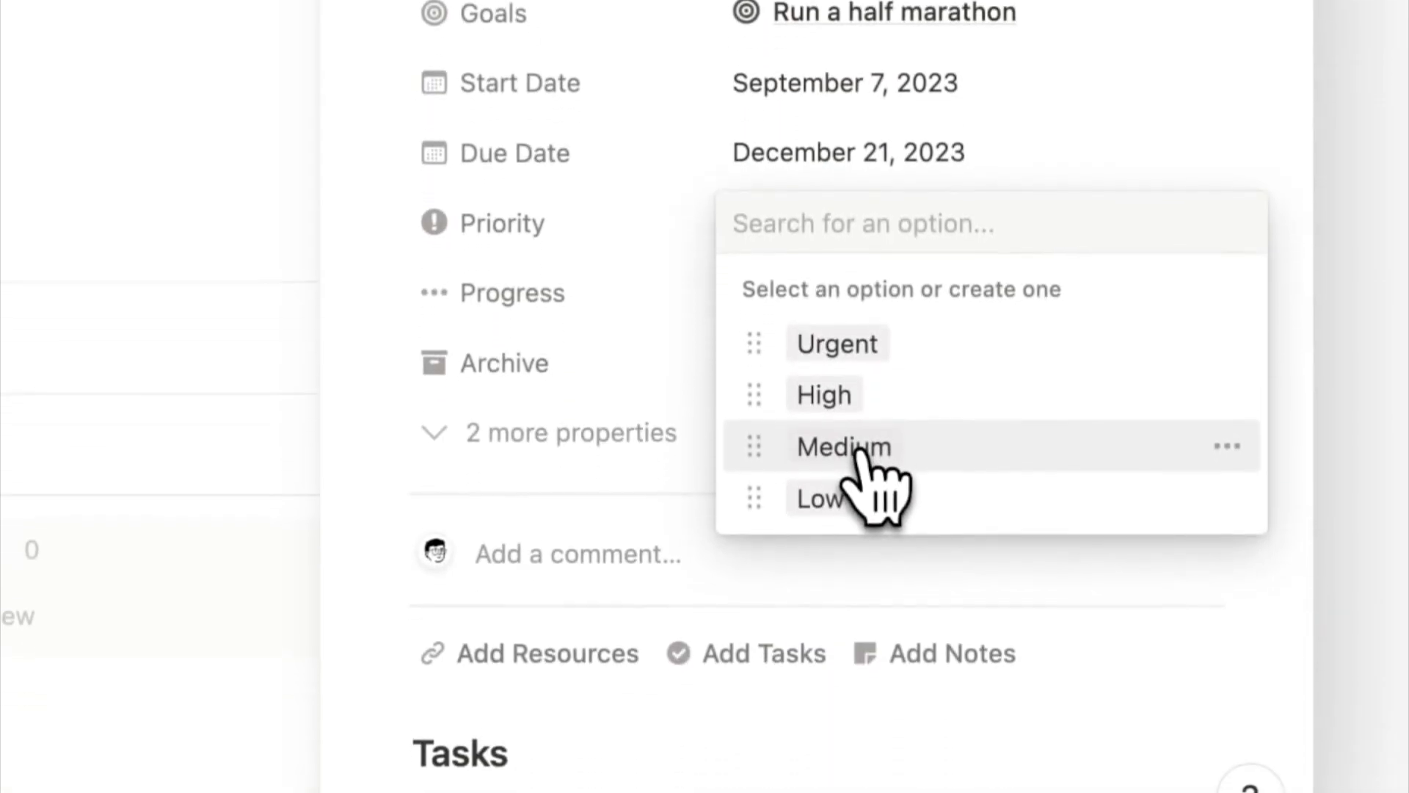
pyautogui.click(848, 654)
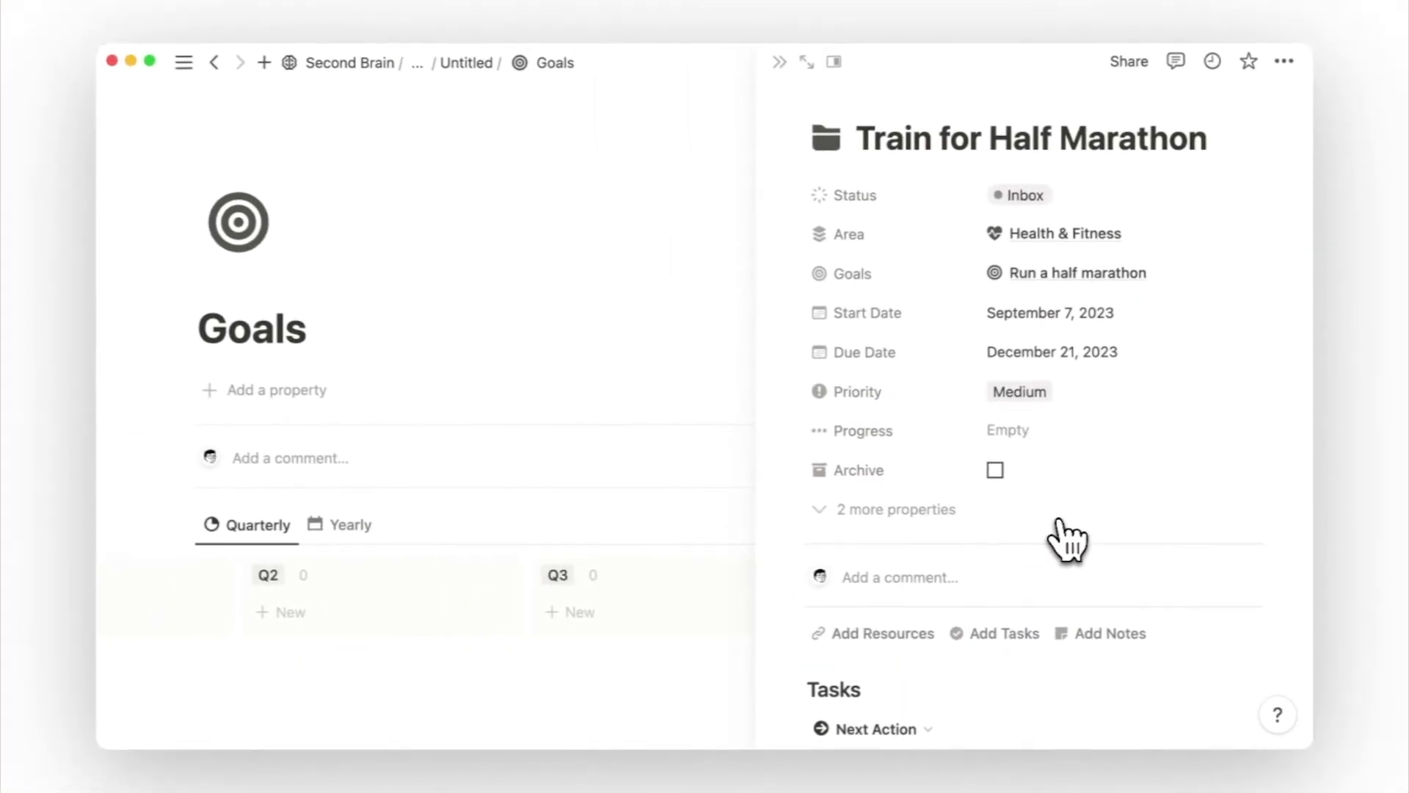
# Add tasks 'Consult a fitness coach', 'Create a personalized diet plan' and 'Plan running schedule'
pyautogui.scroll(-5, 1062, 532)
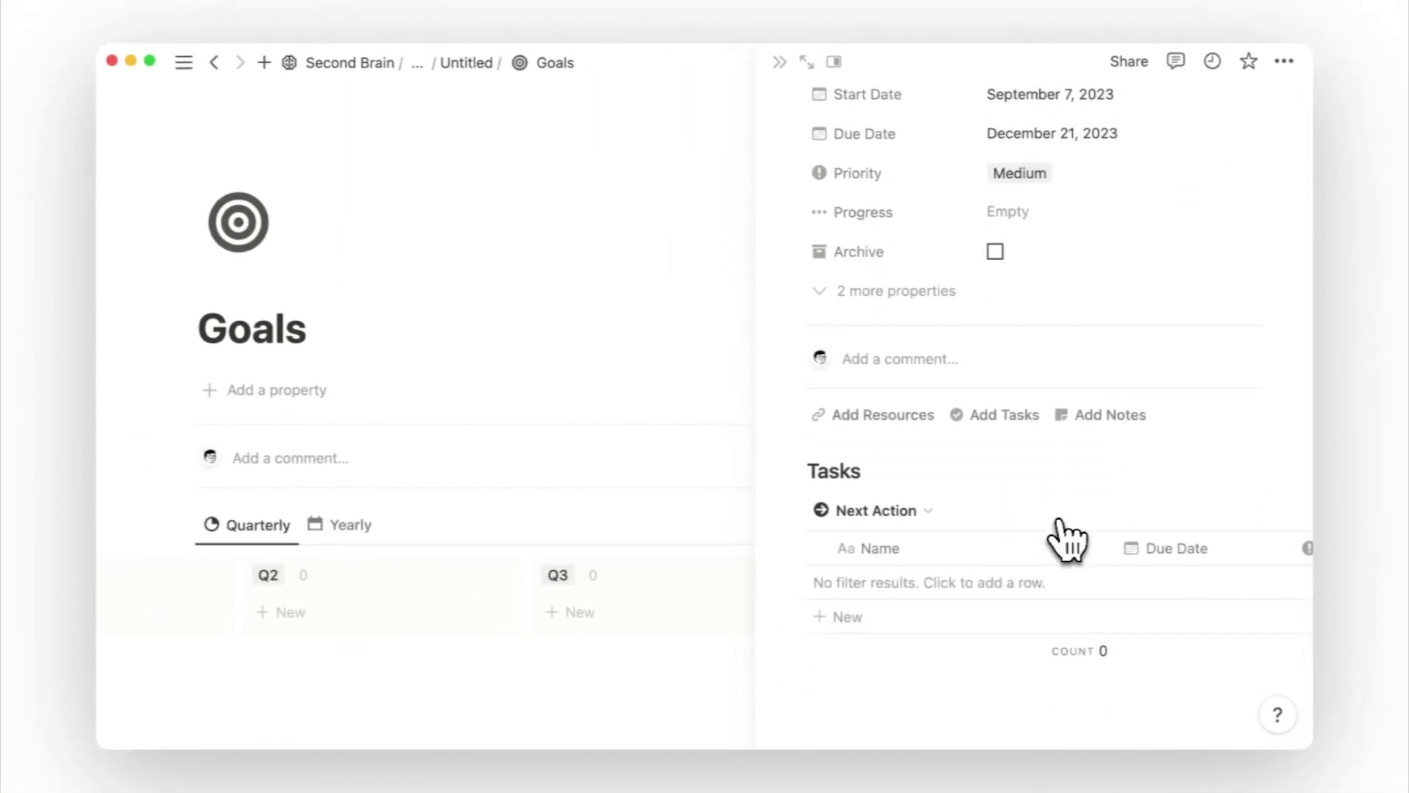
pyautogui.click(1027, 580)
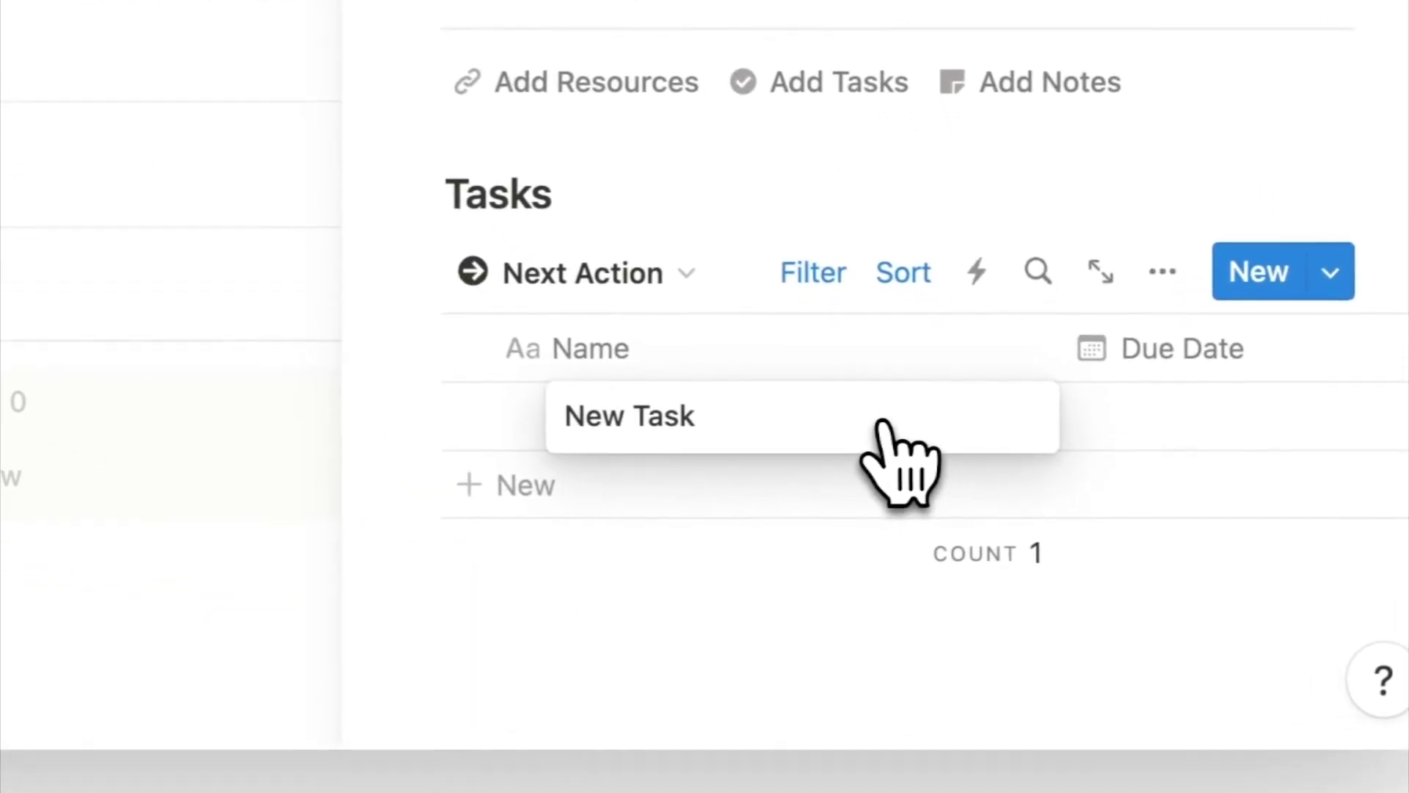
pyautogui.write('Consult a fitnes')
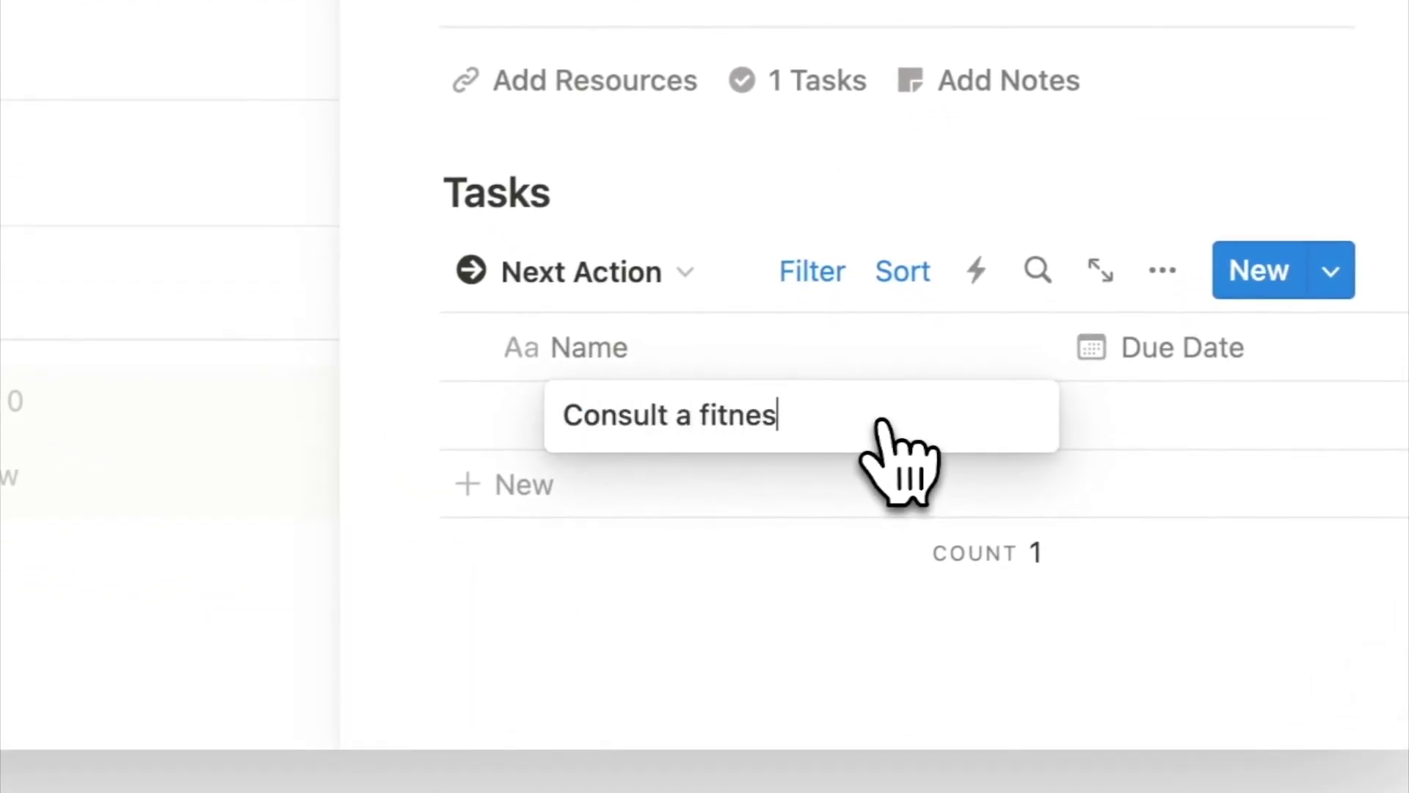
pyautogui.write('s coach')
pyautogui.click(843, 503)
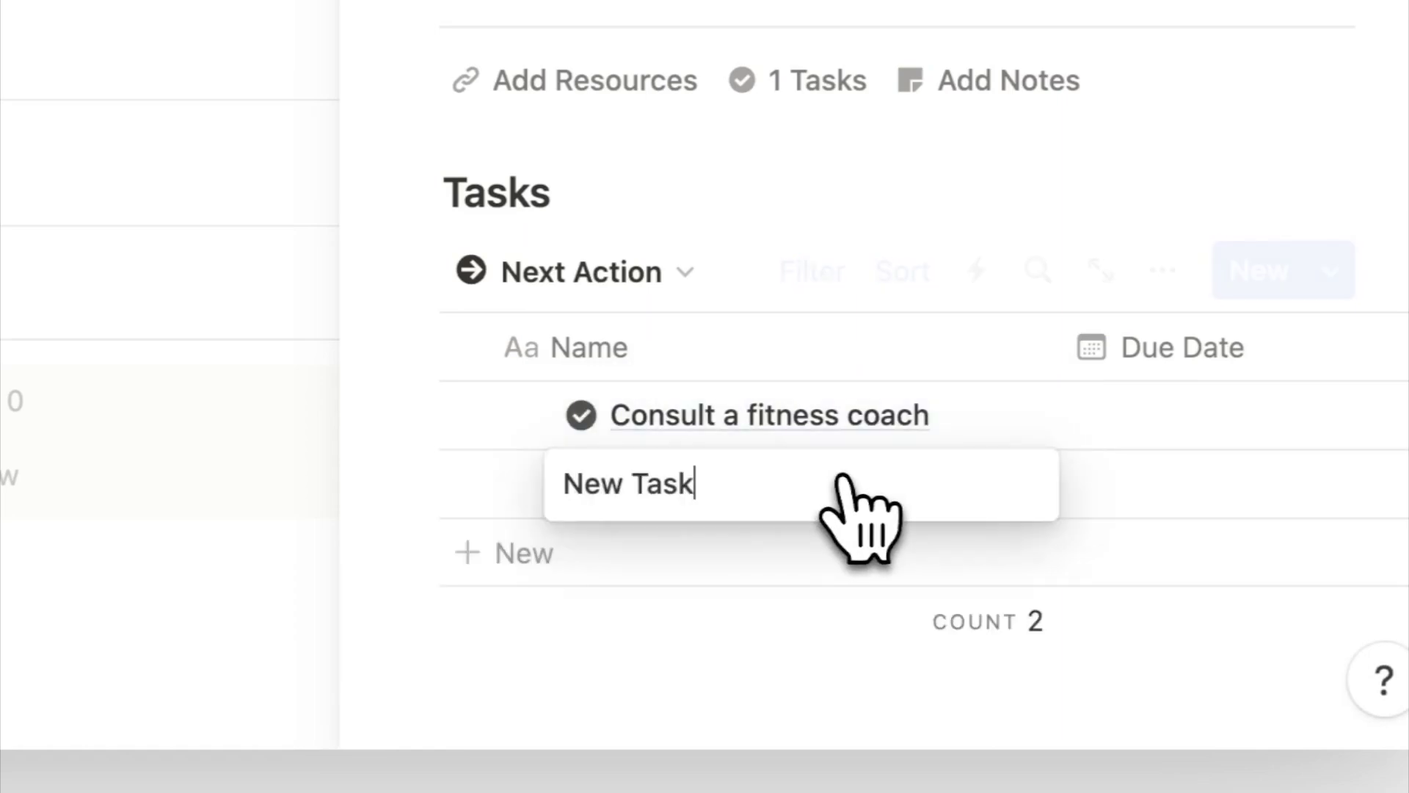
pyautogui.write('Create')
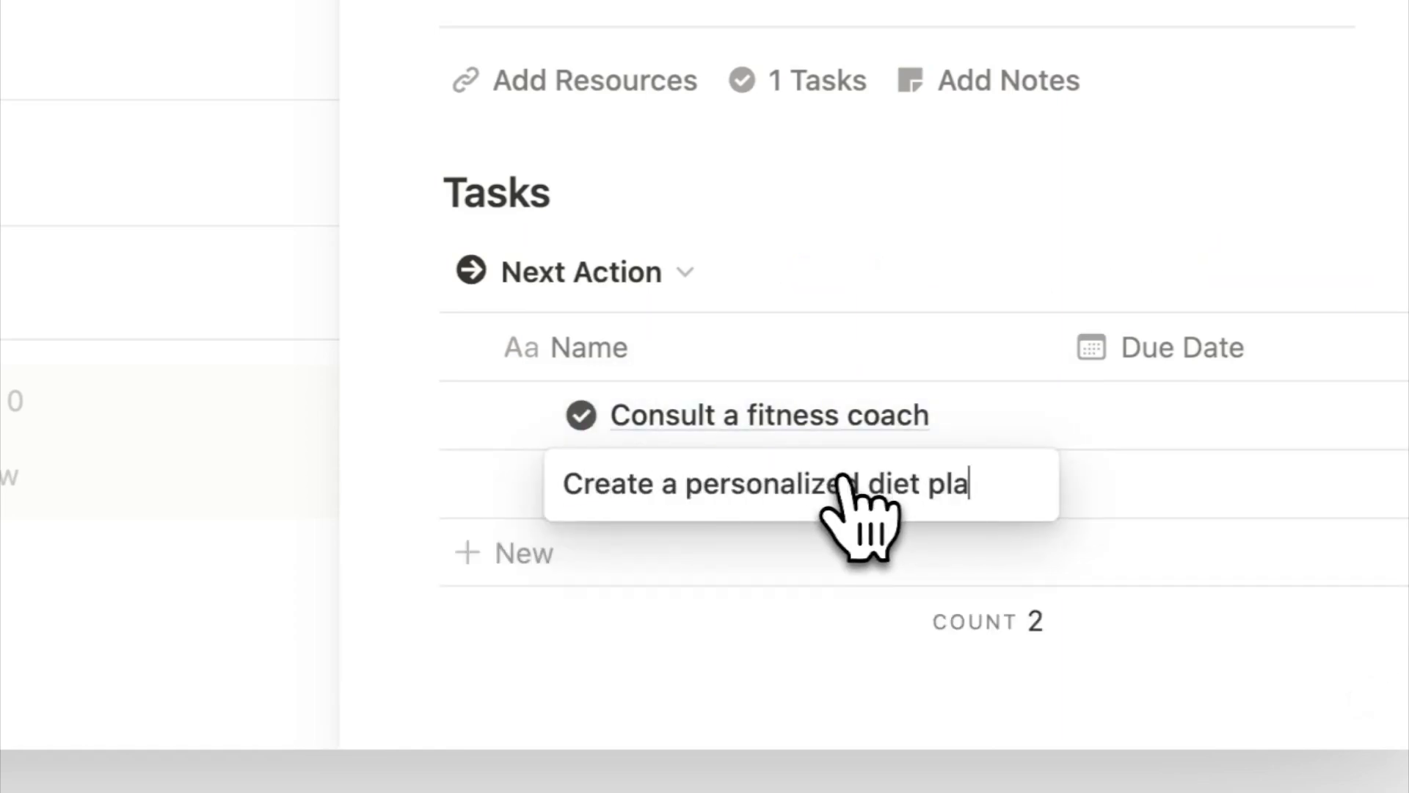
pyautogui.click(770, 565)
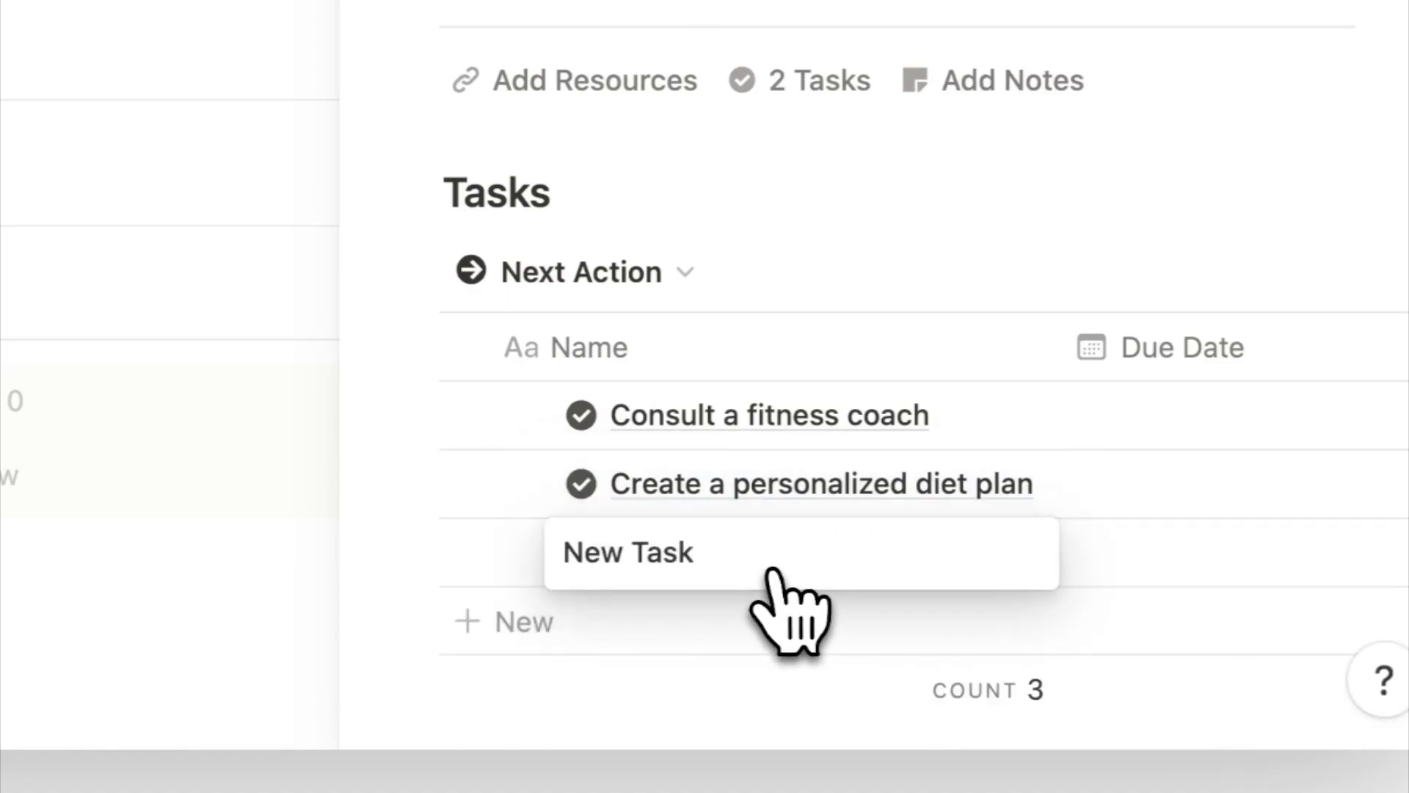
pyautogui.write('Plan runni')
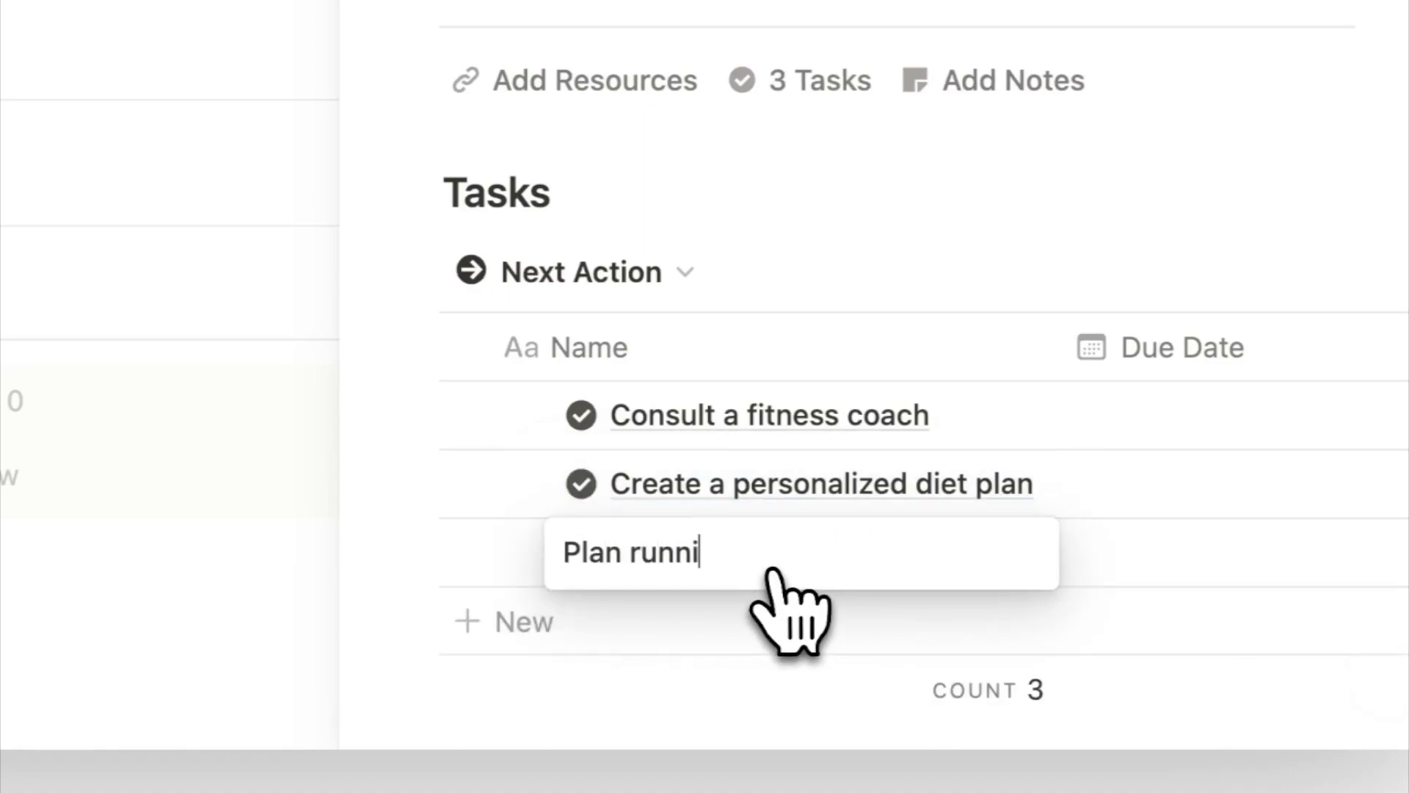
pyautogui.write('ng schedule')
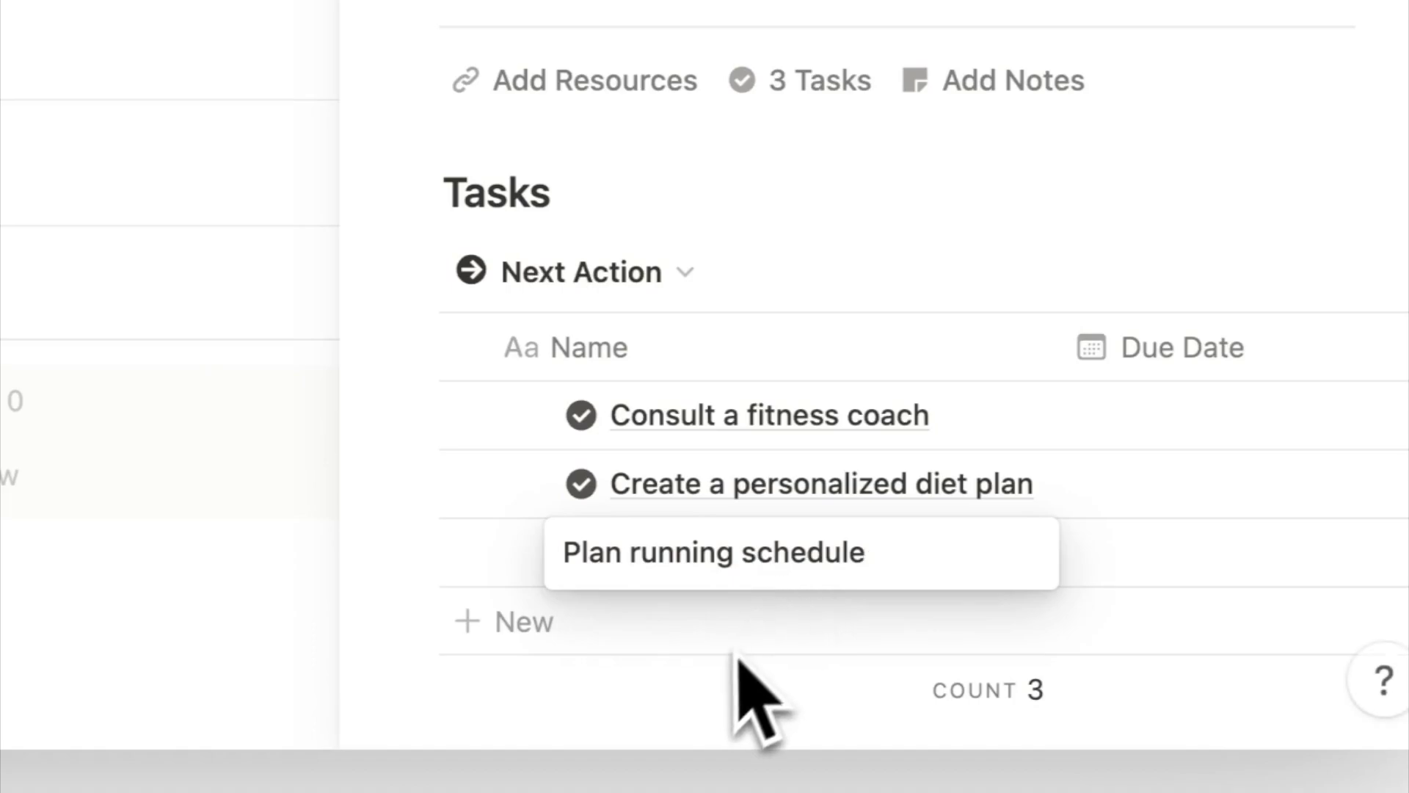
pyautogui.press('Escape')
# Add sub-item 'Research on training for long distances' under Plan running schedule
pyautogui.click(522, 558)
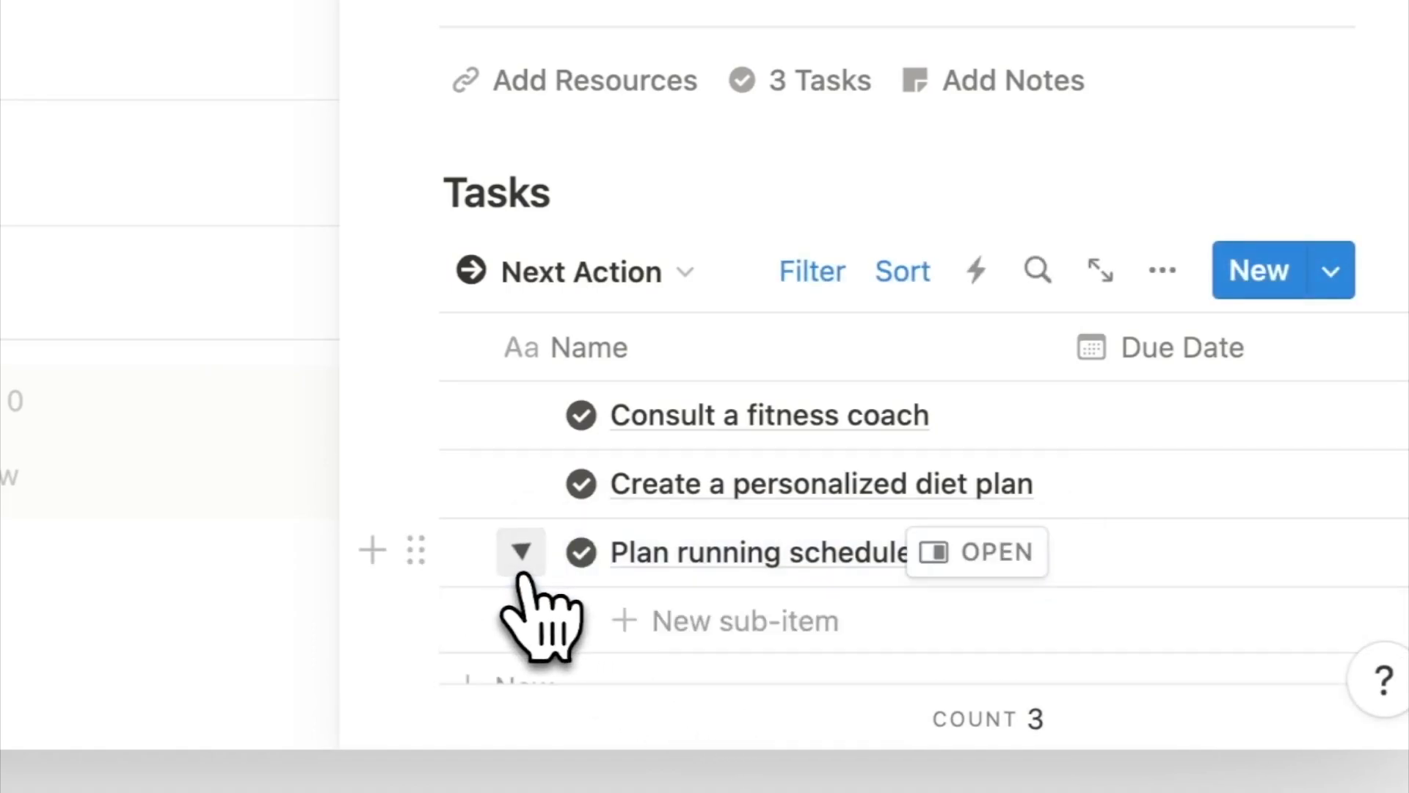
pyautogui.click(678, 626)
pyautogui.write('Resear')
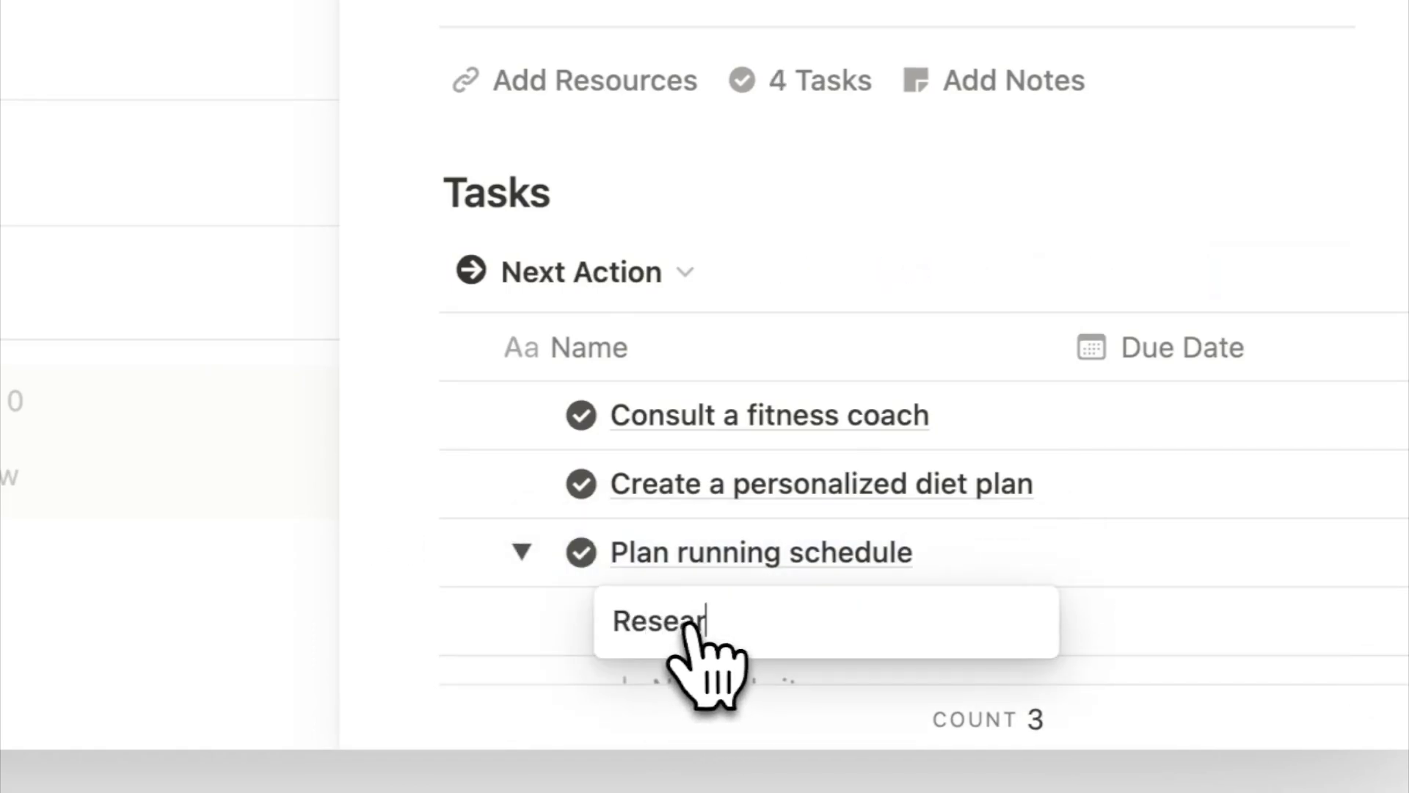
pyautogui.write('ch on training for long distances')
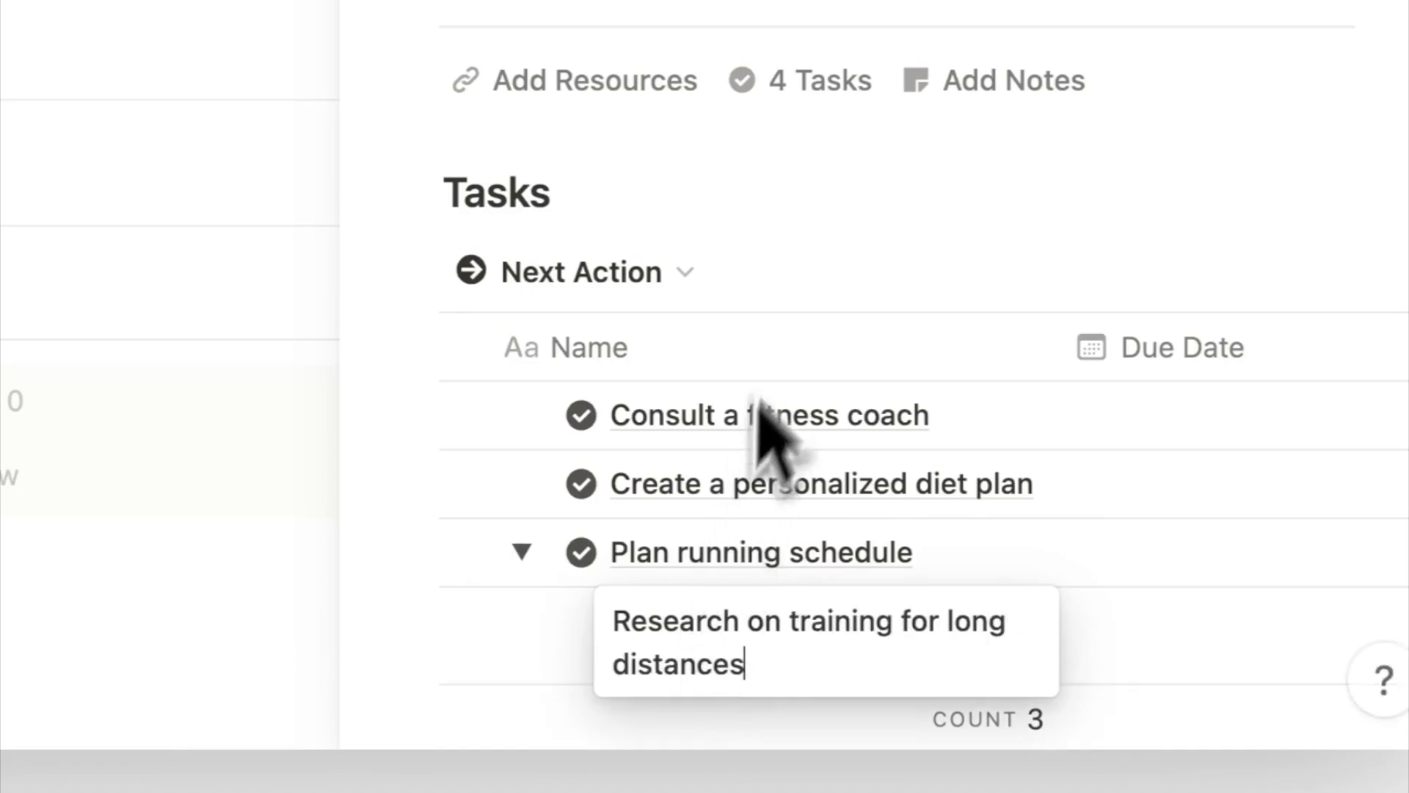
pyautogui.click(844, 210)
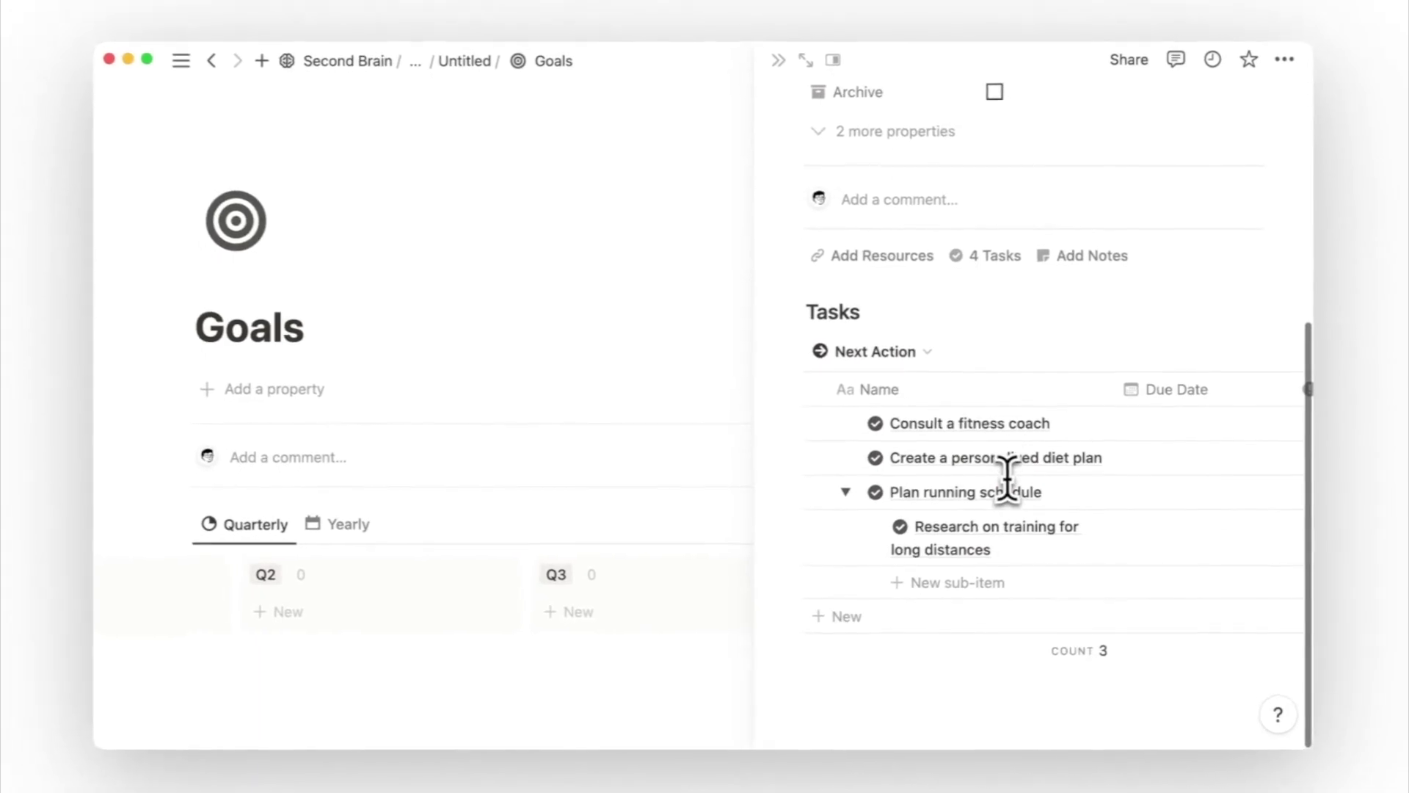
# Switch the Train for Half Marathon project status to Not Started
pyautogui.scroll(5, 1028, 499)
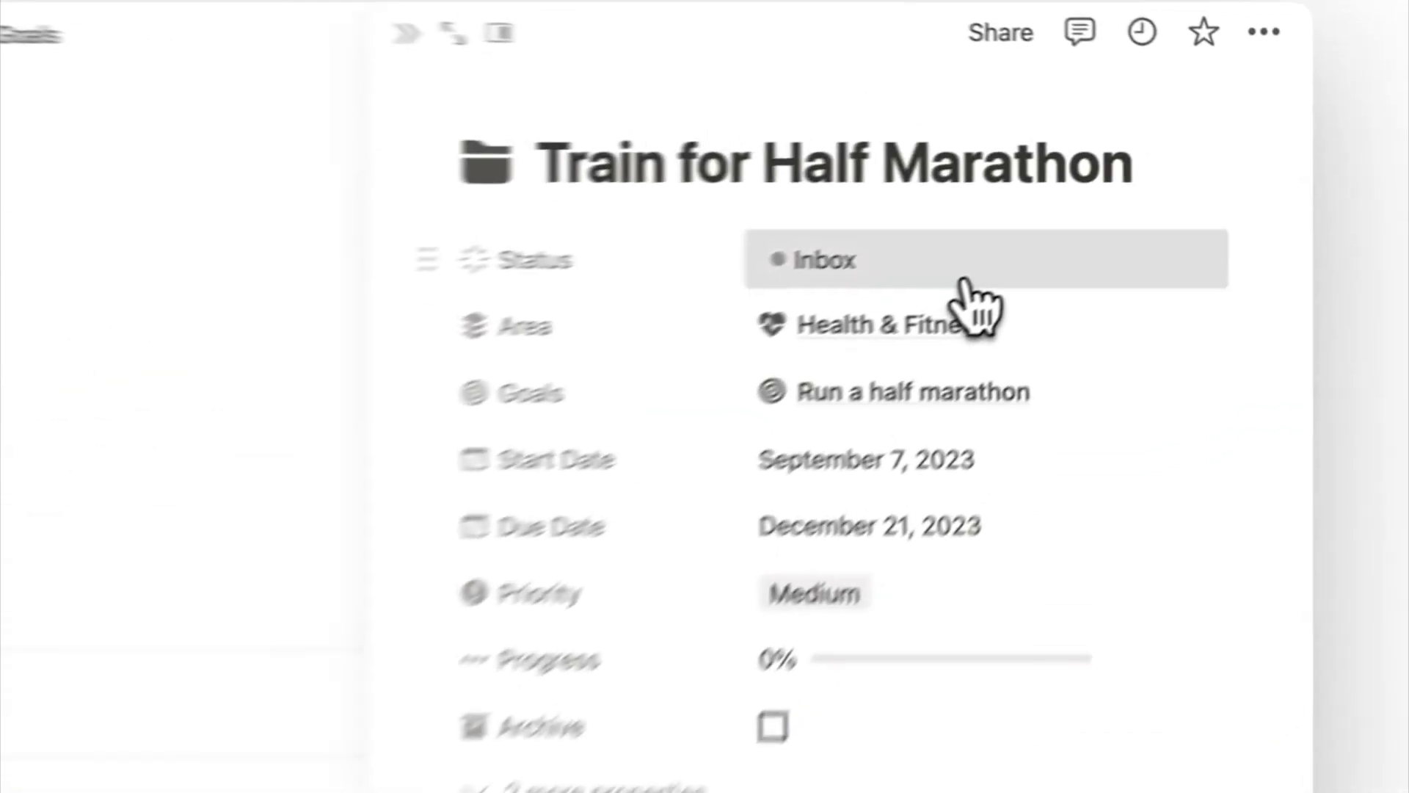
pyautogui.click(965, 282)
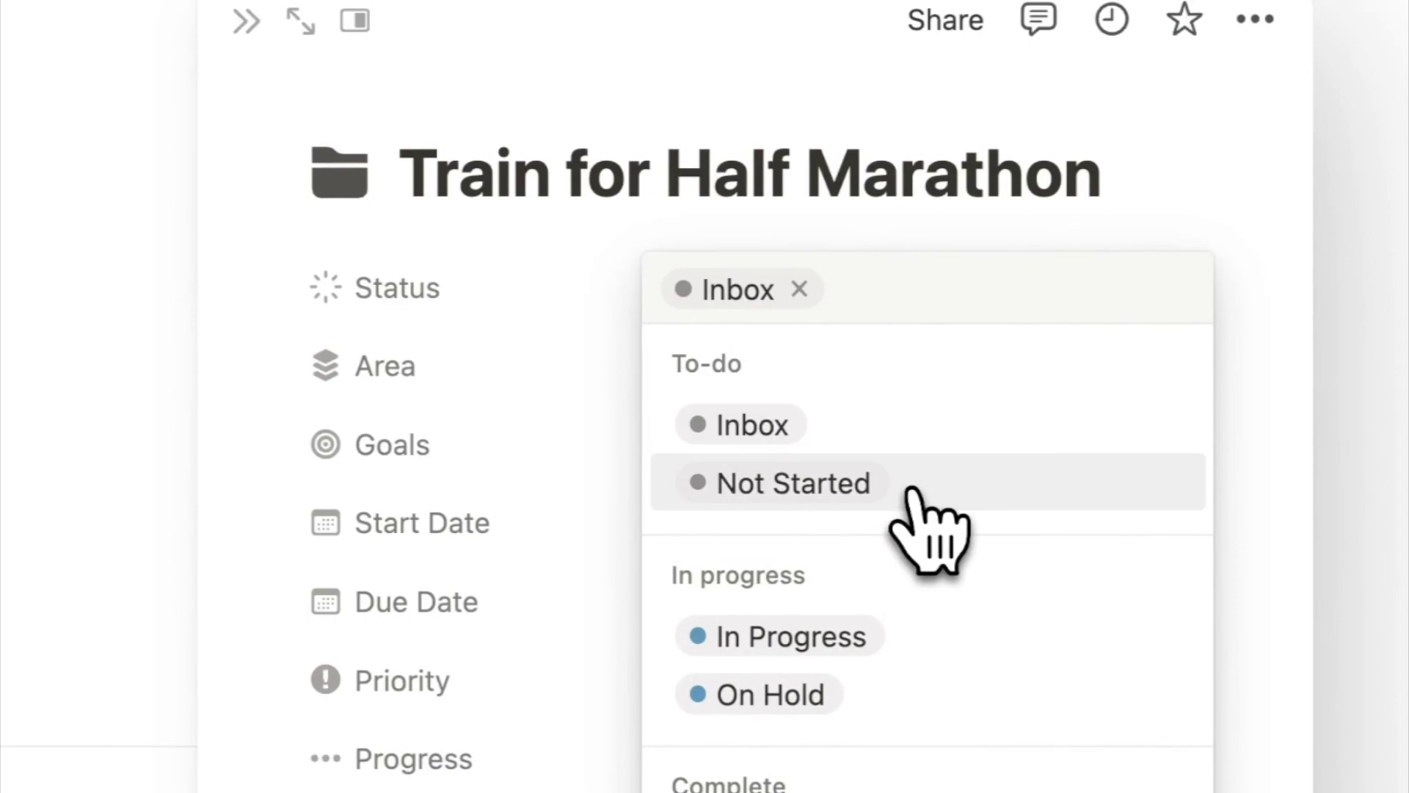
pyautogui.click(910, 490)
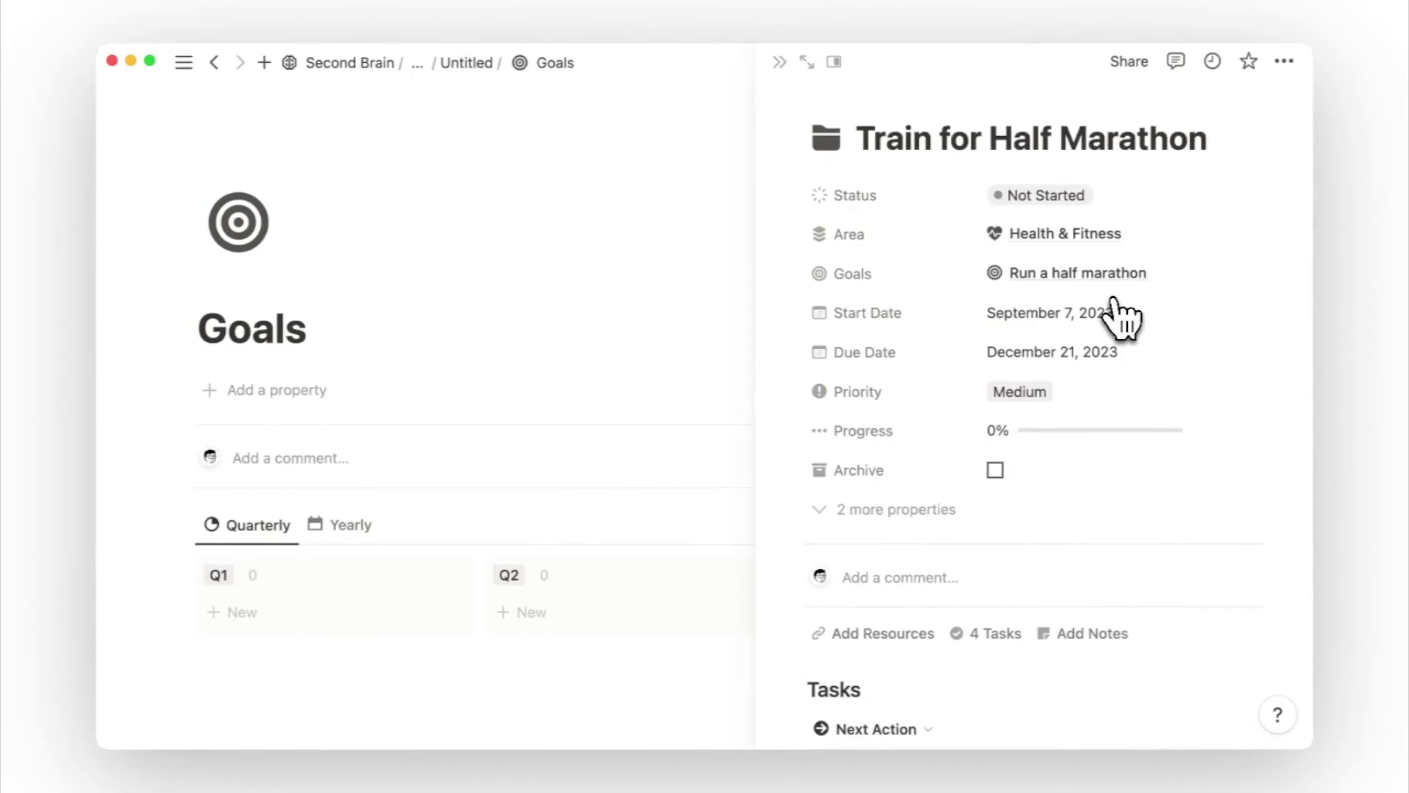
# Open the Health & Fitness area's Projects board as a full page
pyautogui.click(1089, 236)
pyautogui.click(806, 62)
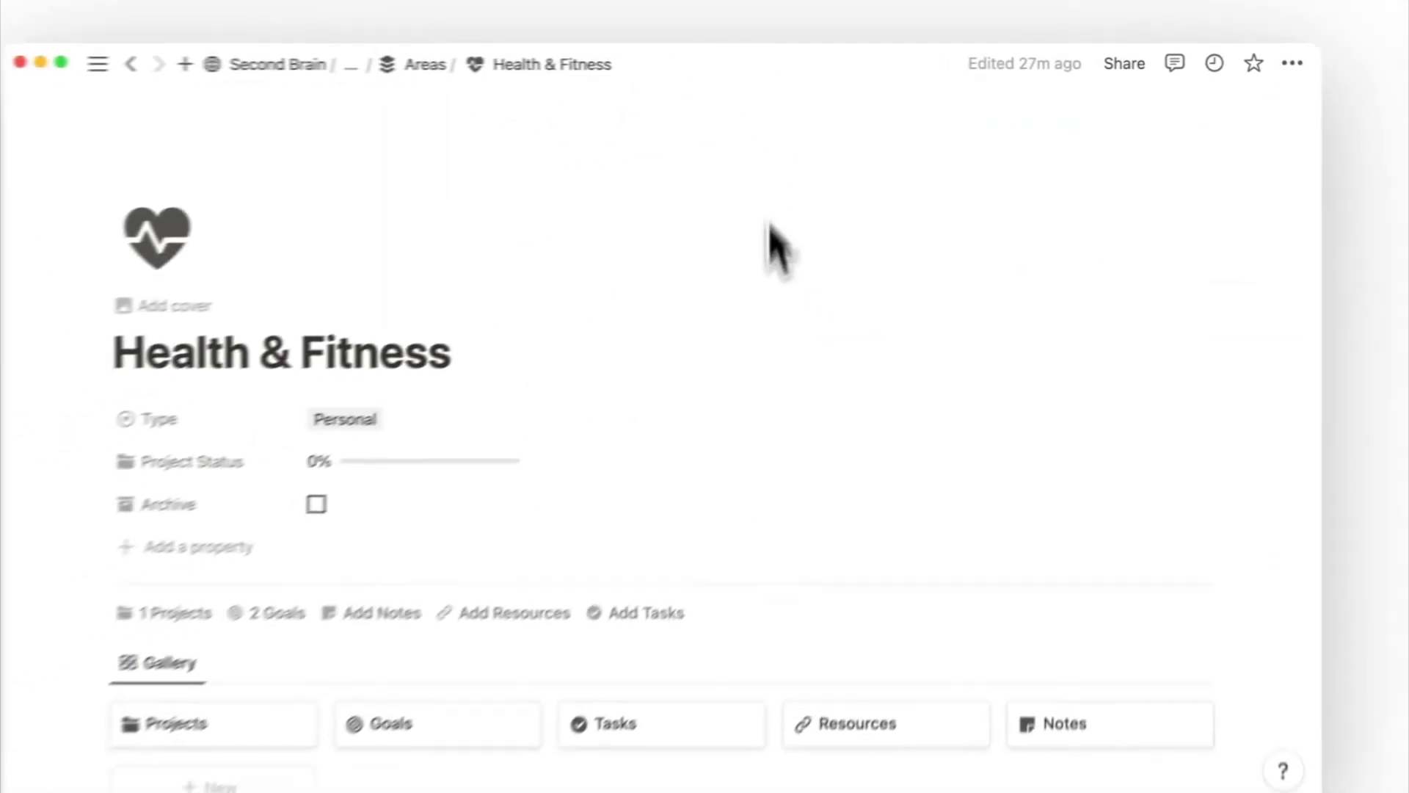
pyautogui.scroll(-5, 807, 425)
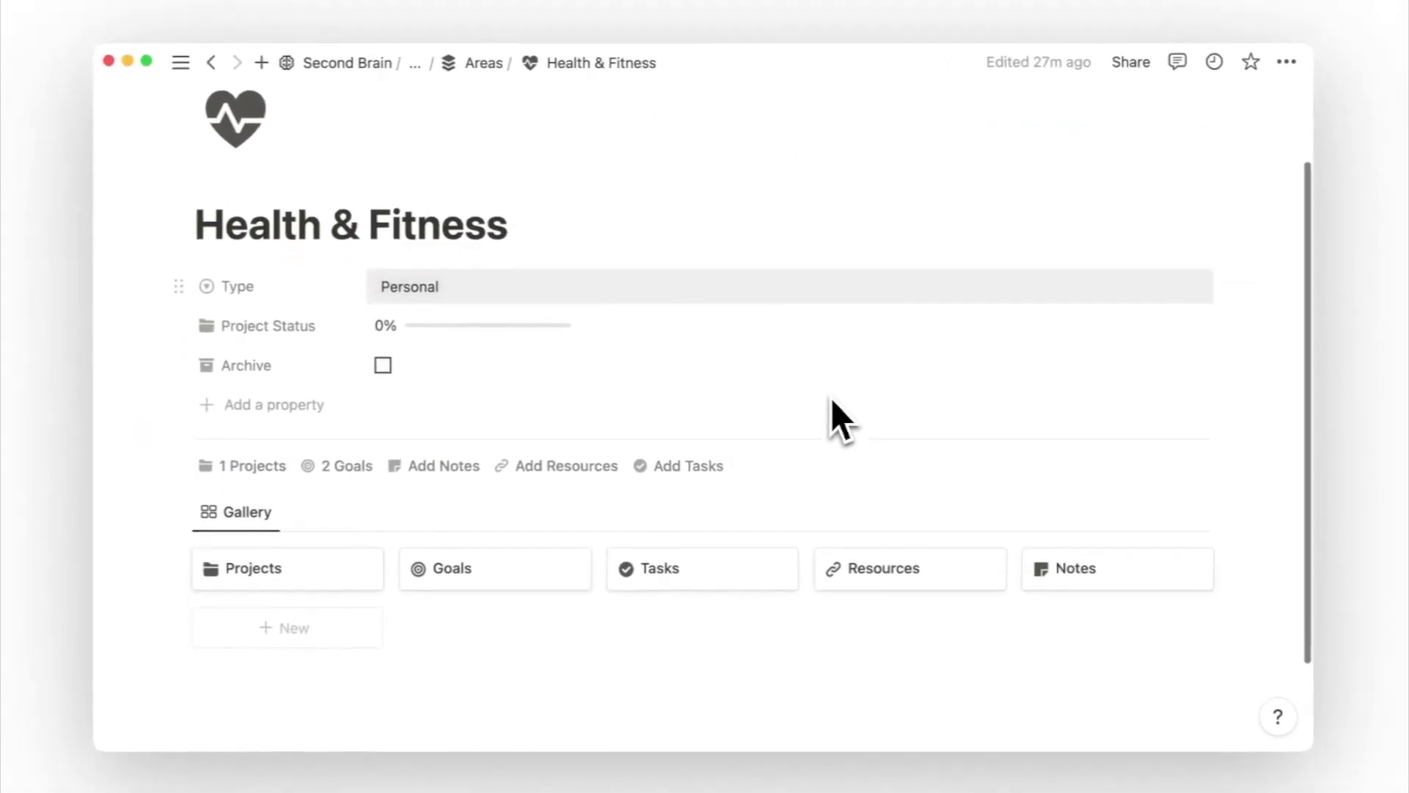
pyautogui.click(224, 494)
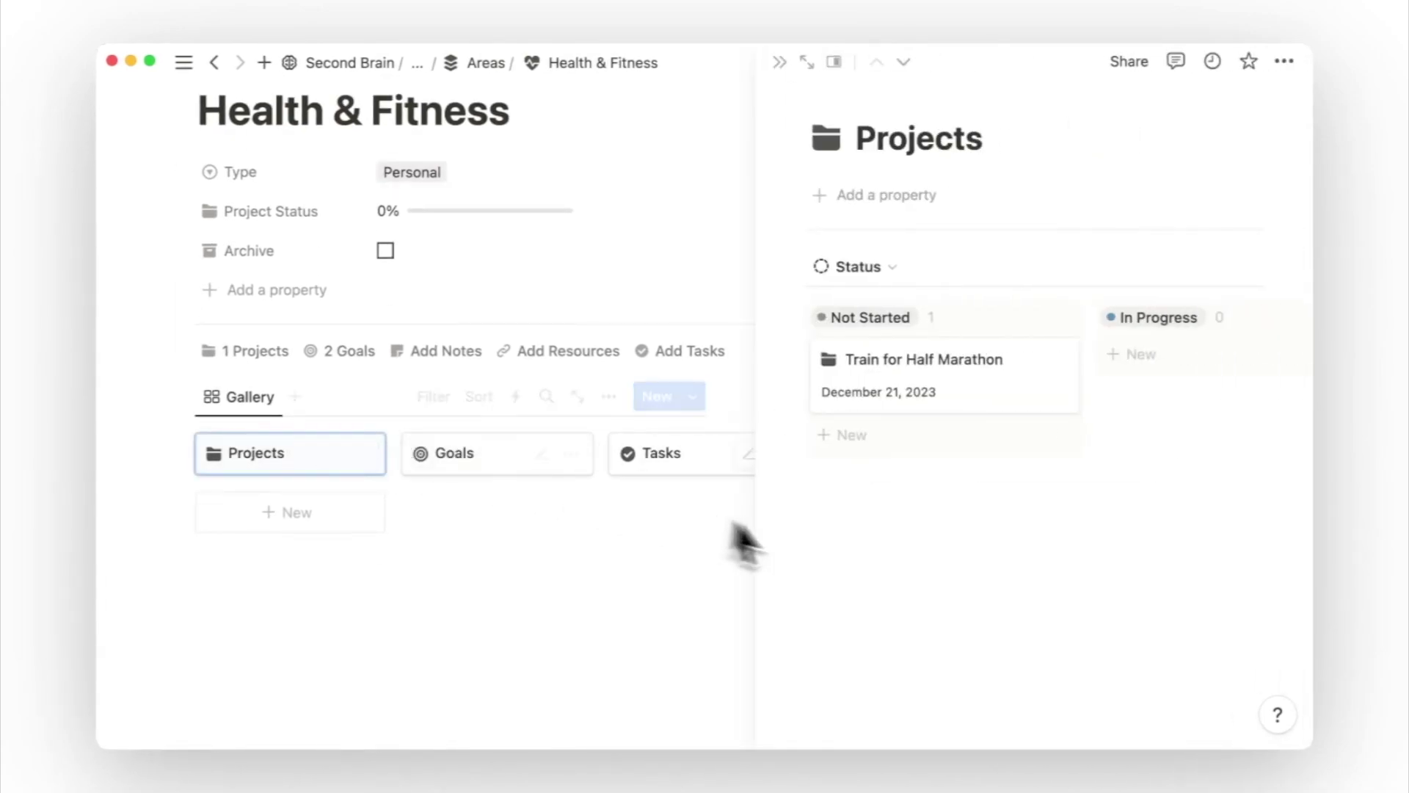
pyautogui.click(811, 62)
# Add an In Progress project 'Build a Home Gym' due September 30, 2023
pyautogui.click(675, 546)
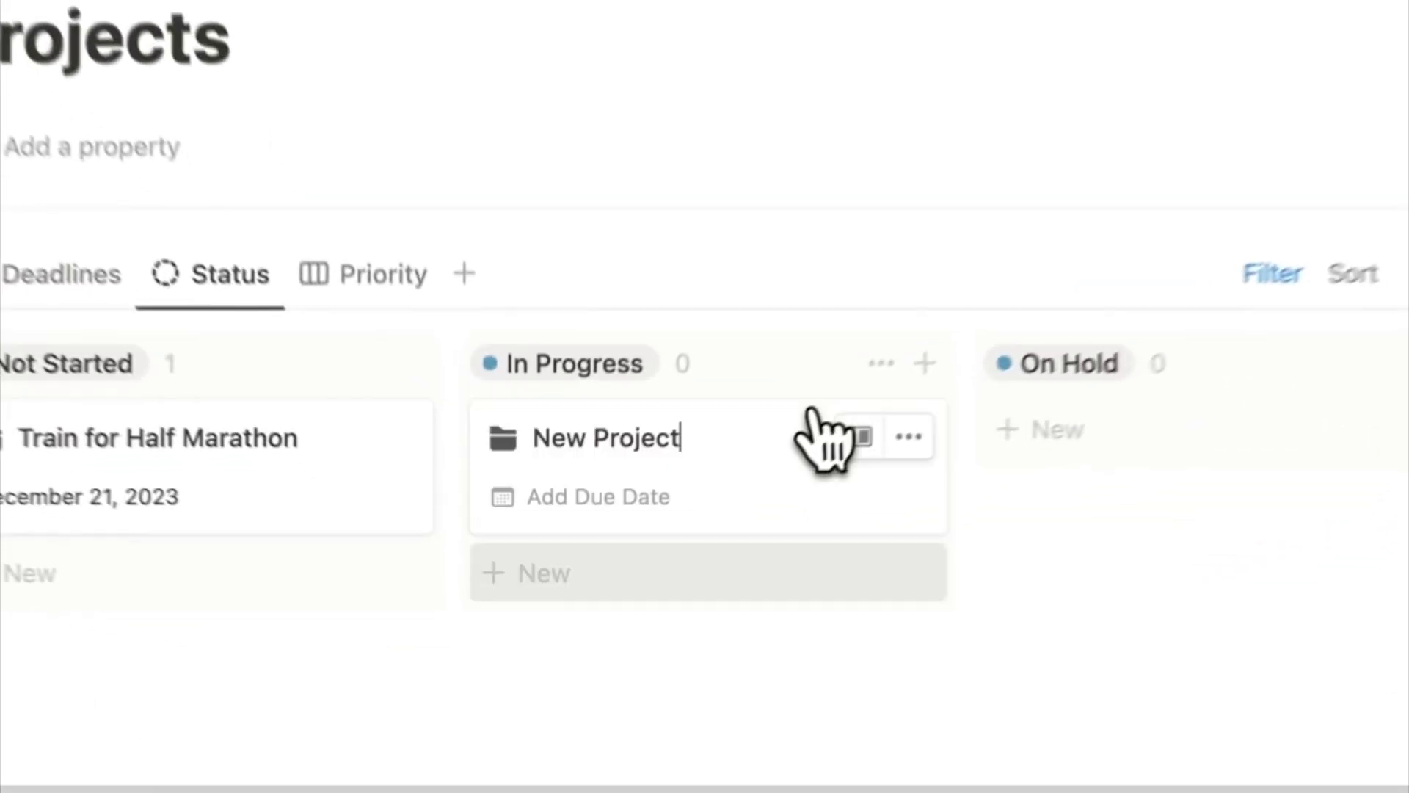
pyautogui.hotkey('ctrl', 'a')
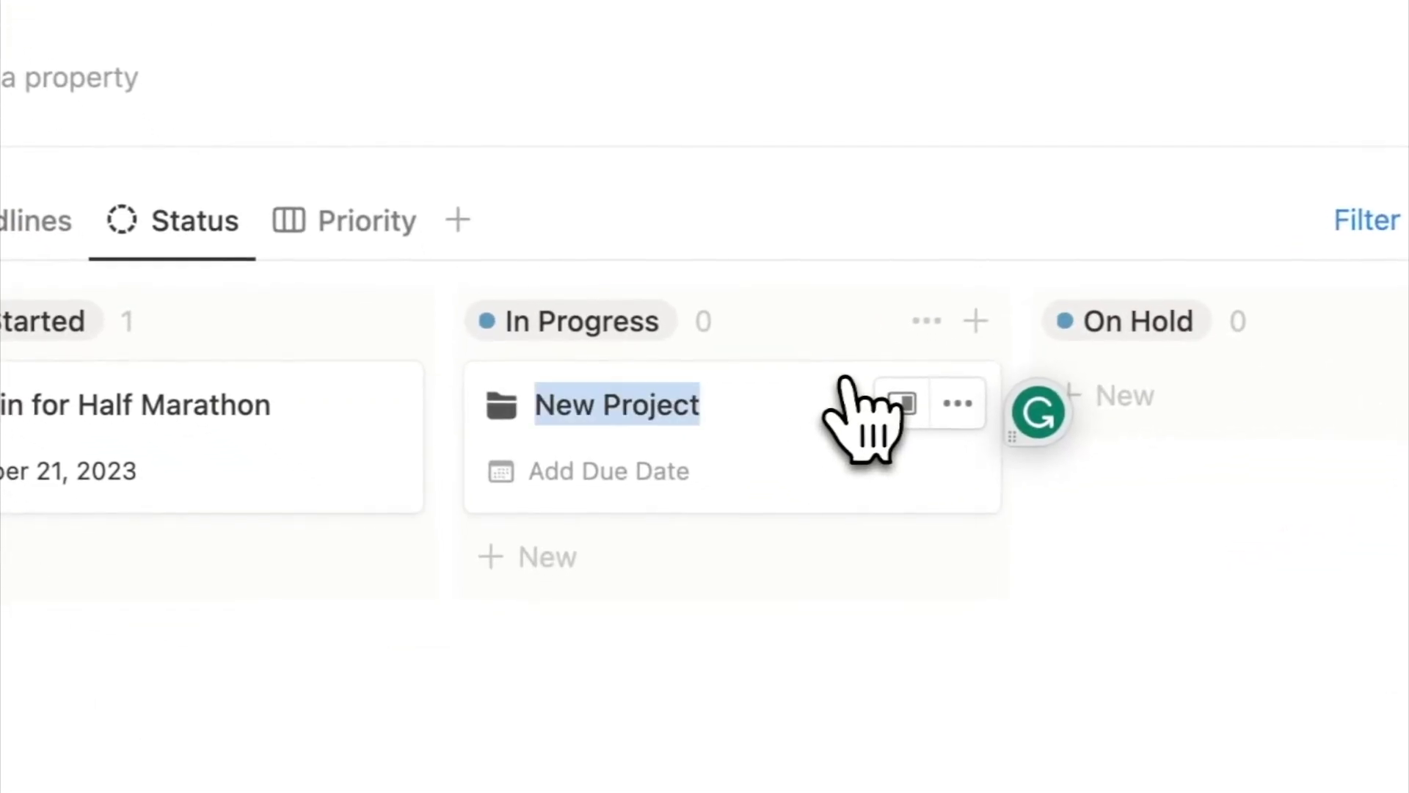
pyautogui.write('Build a Home Gym')
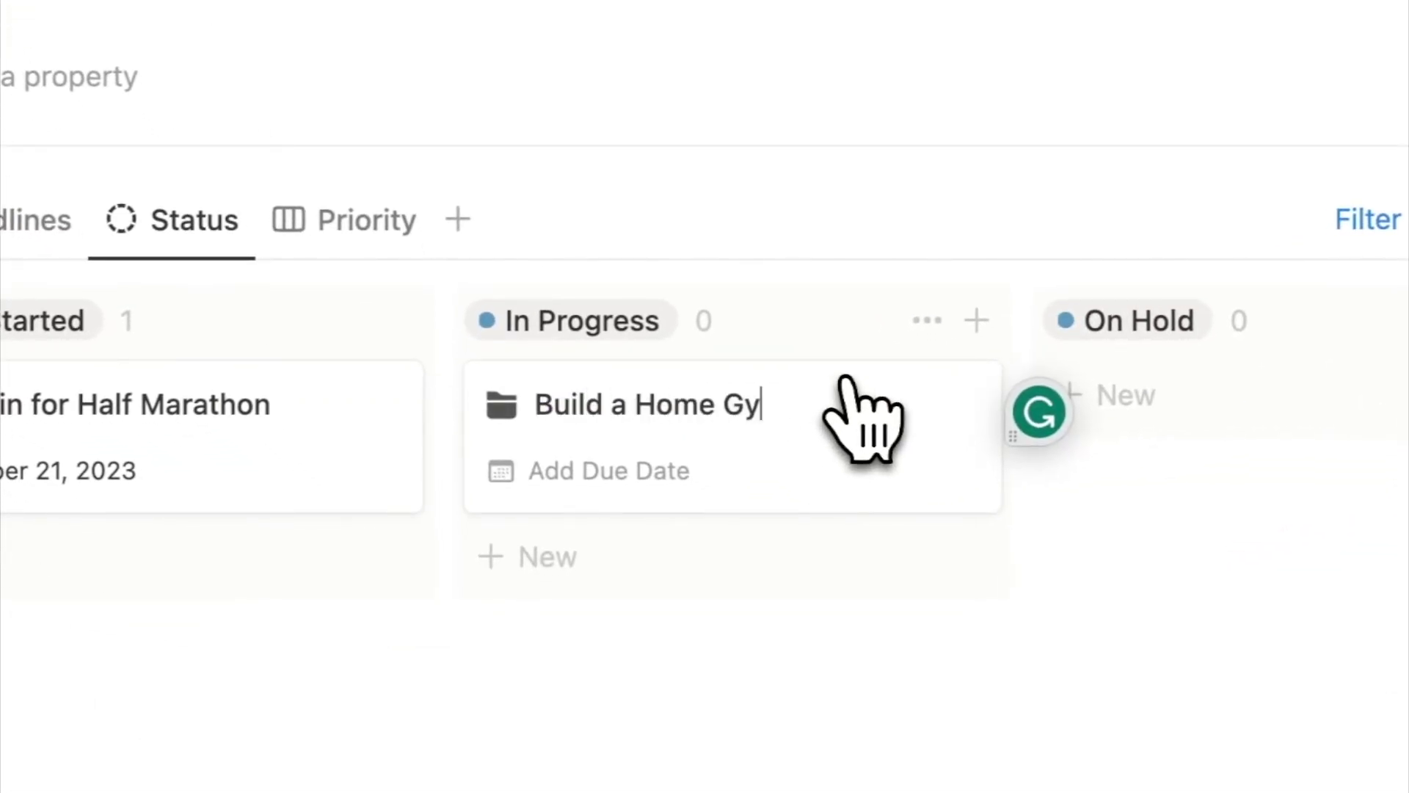
pyautogui.click(811, 466)
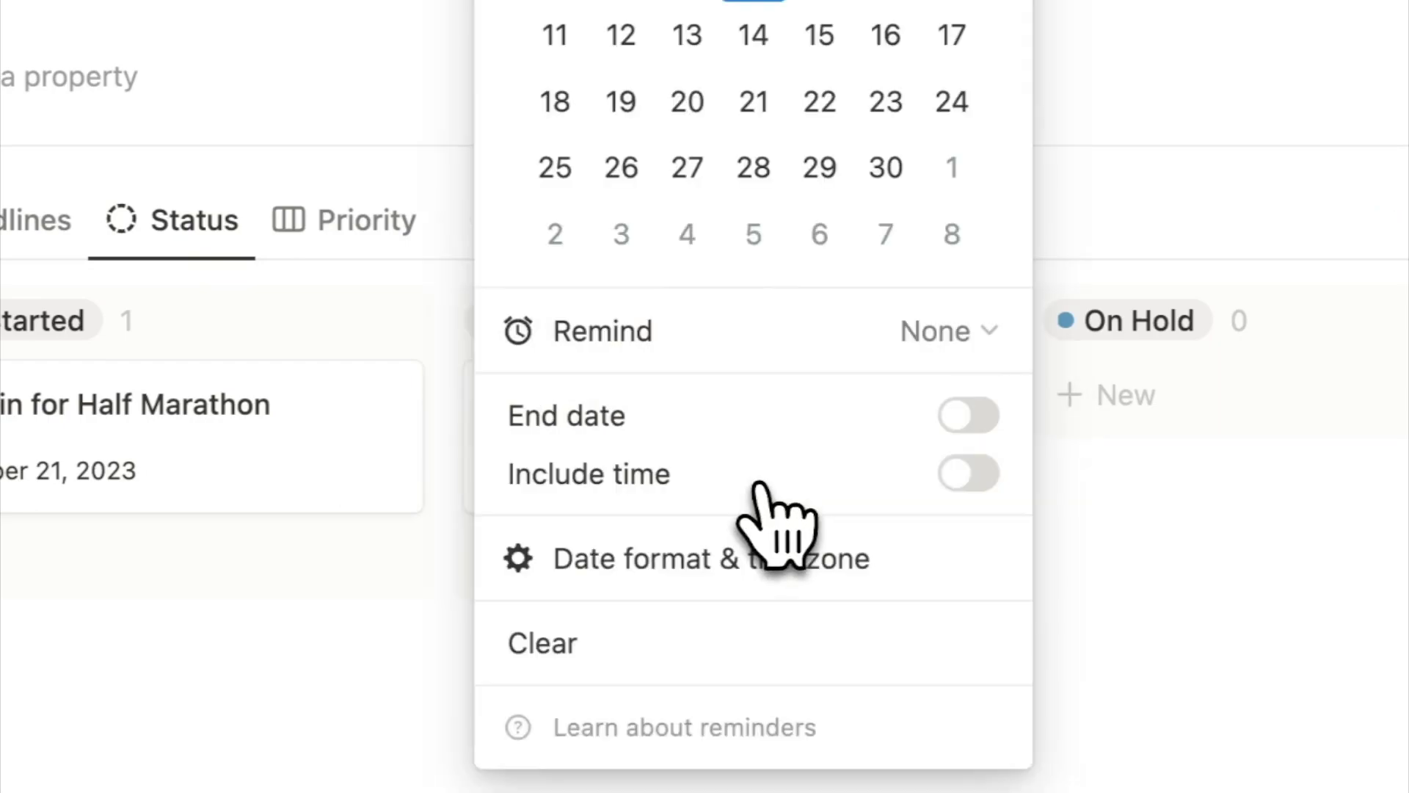
pyautogui.click(892, 169)
pyautogui.press('Escape')
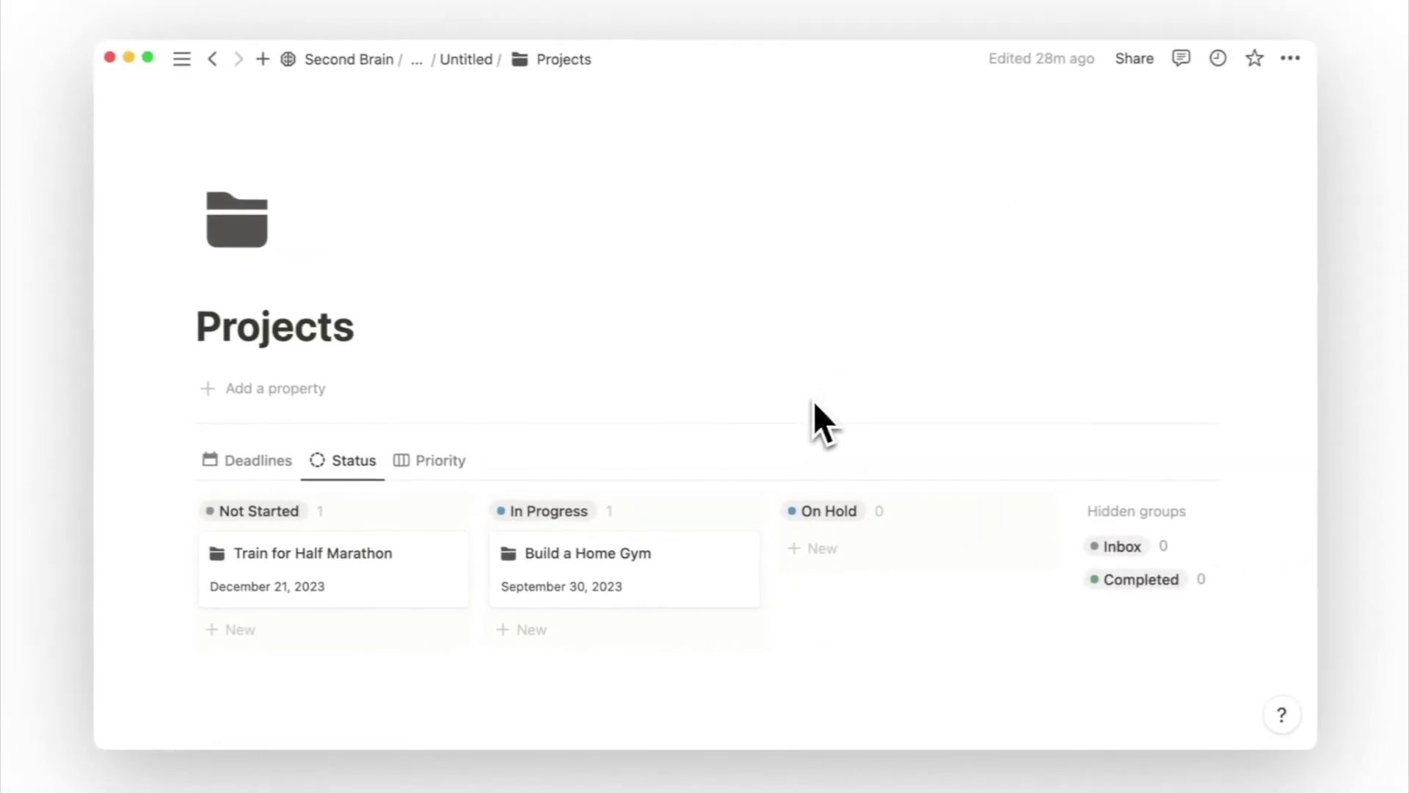
# Give Build a Home Gym a September 1, 2023 start date and Medium priority
pyautogui.click(718, 574)
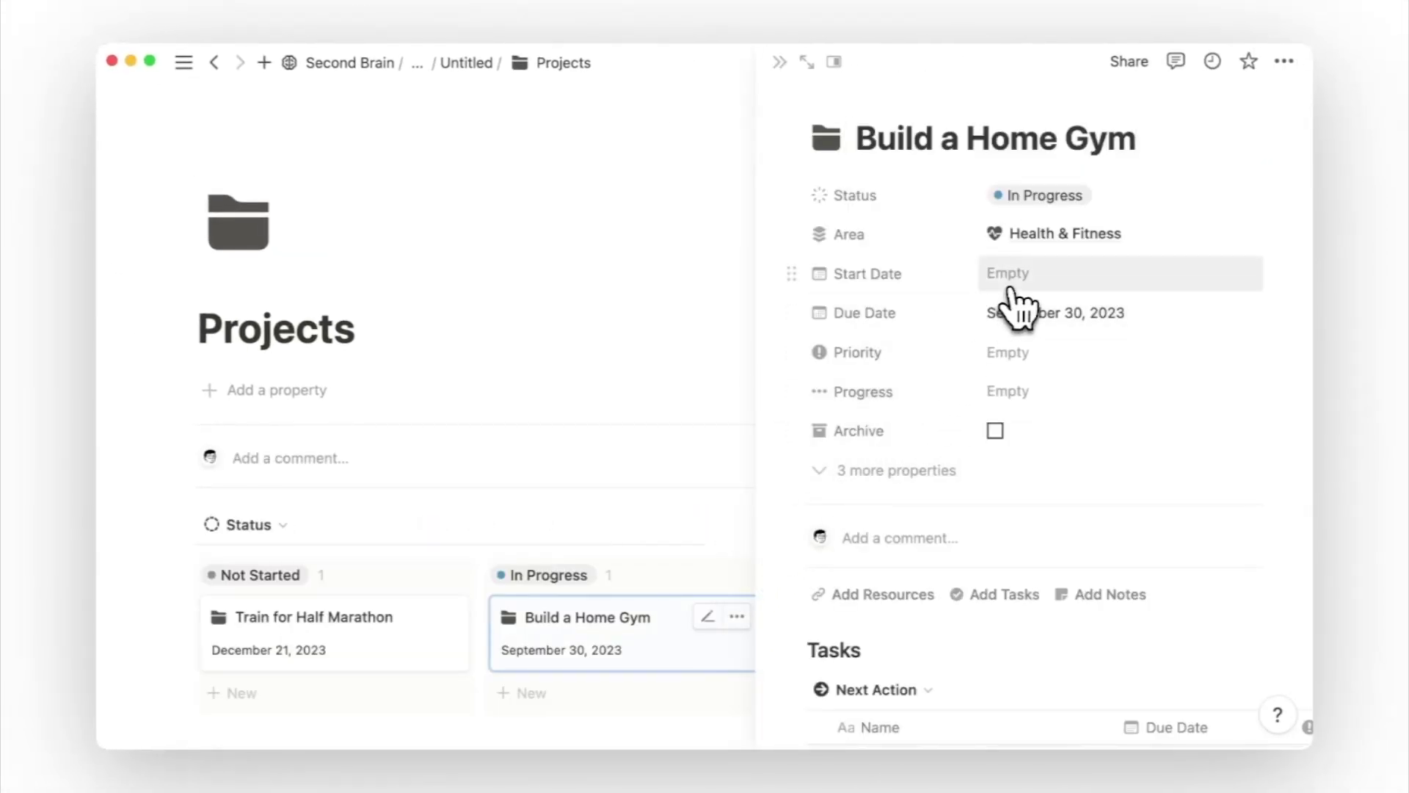
pyautogui.click(1013, 284)
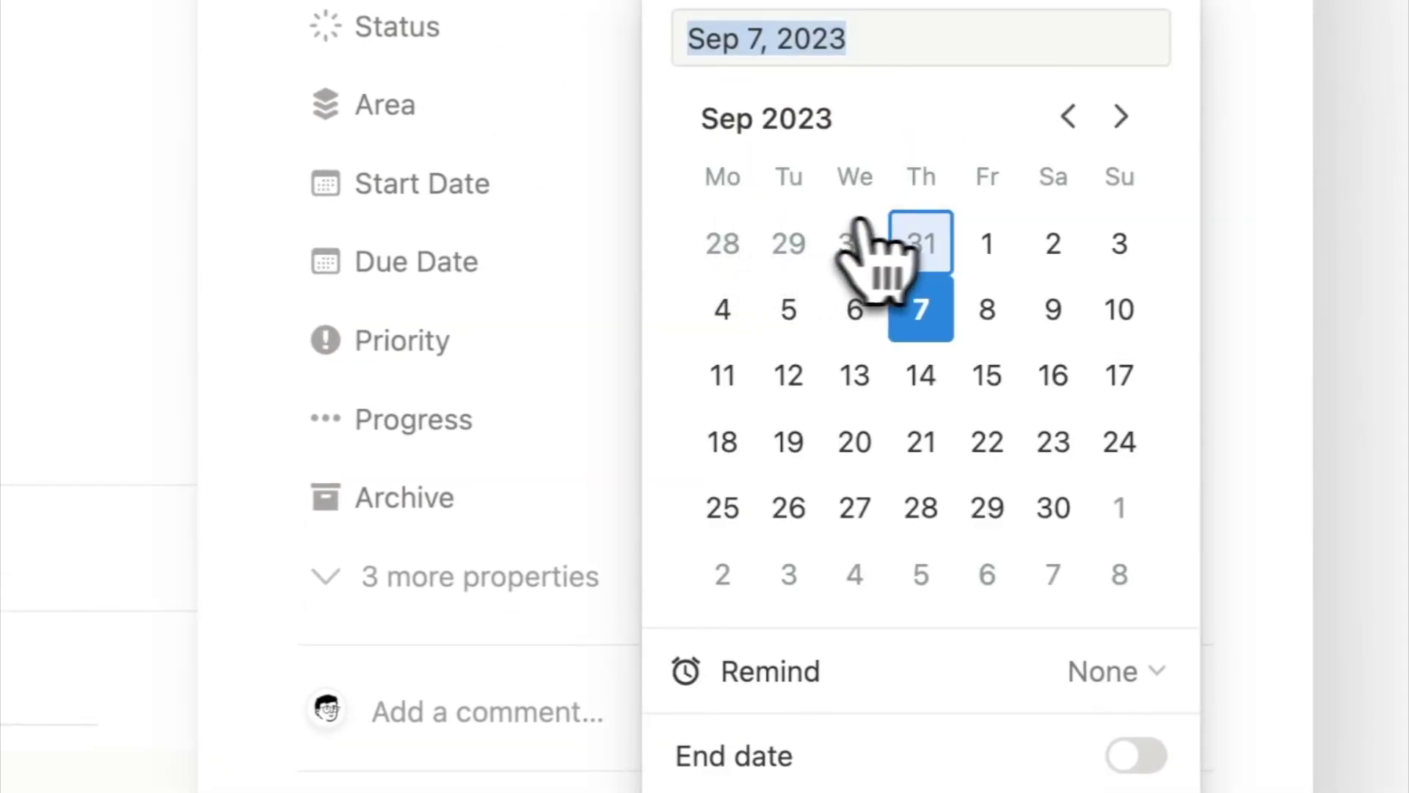
pyautogui.click(987, 244)
pyautogui.click(584, 263)
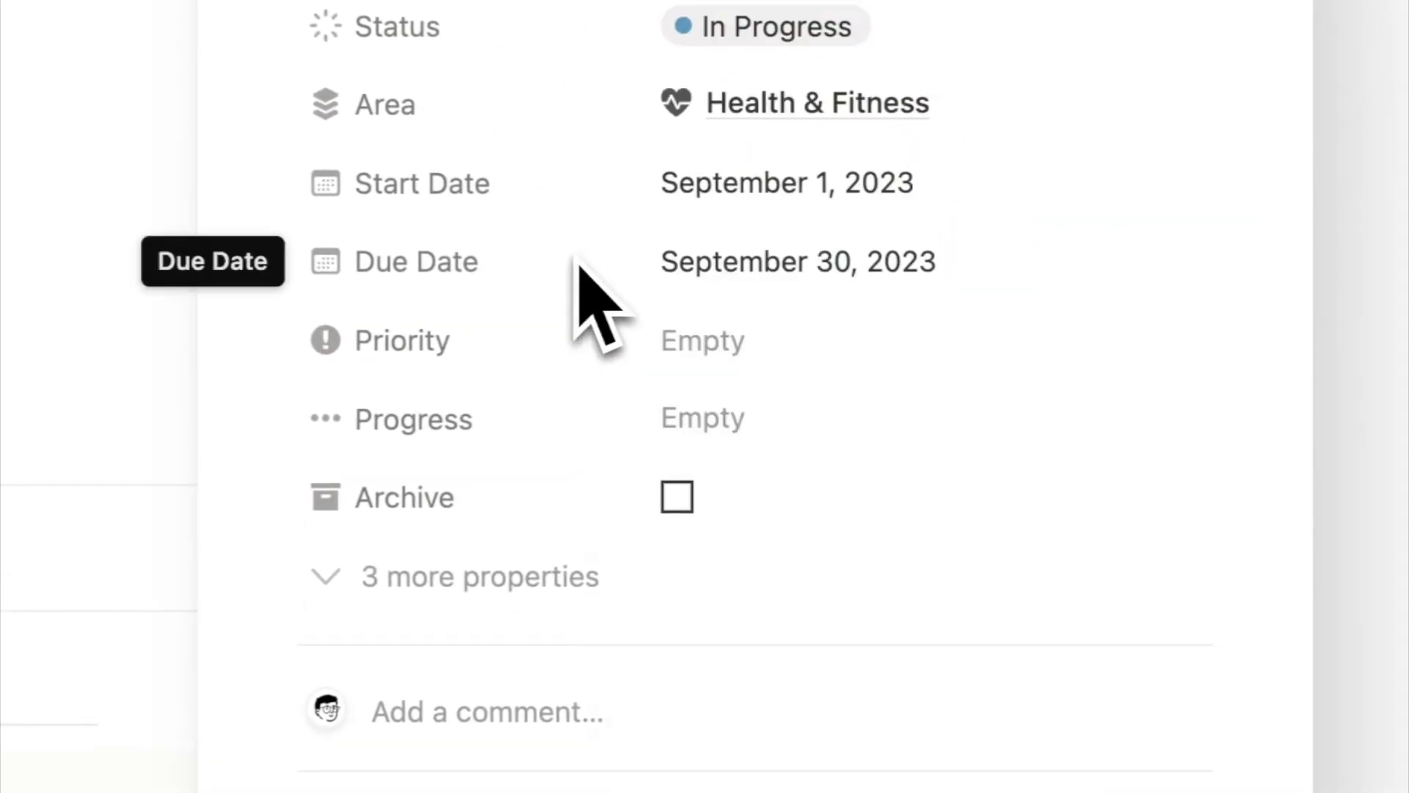
pyautogui.click(693, 345)
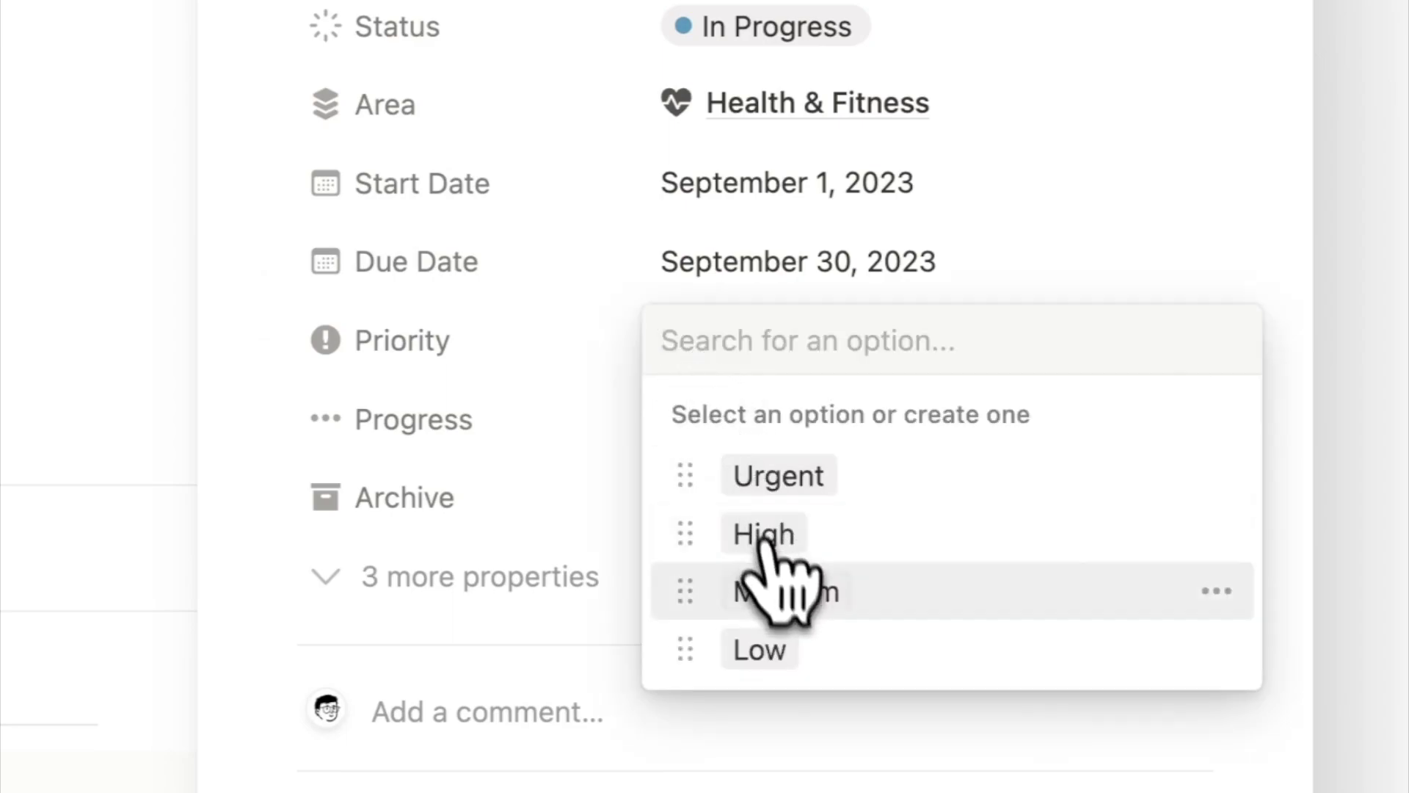
pyautogui.click(778, 594)
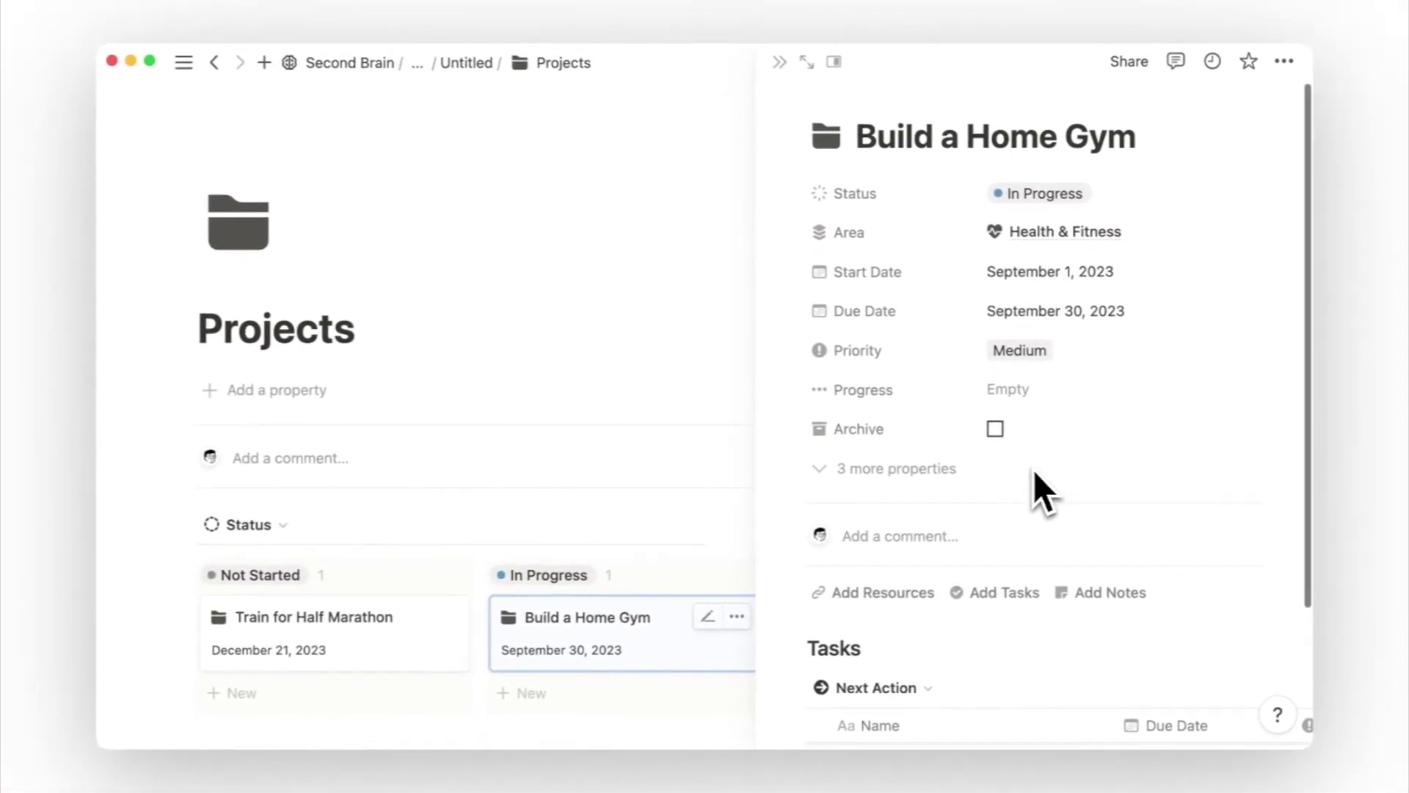
# Add the tasks Buy yoga mat, Buy 10kg dumbbells and Print out workout plan to Build a Home Gym
pyautogui.scroll(-3, 1033, 469)
pyautogui.click(1000, 582)
pyautogui.write('New Task')
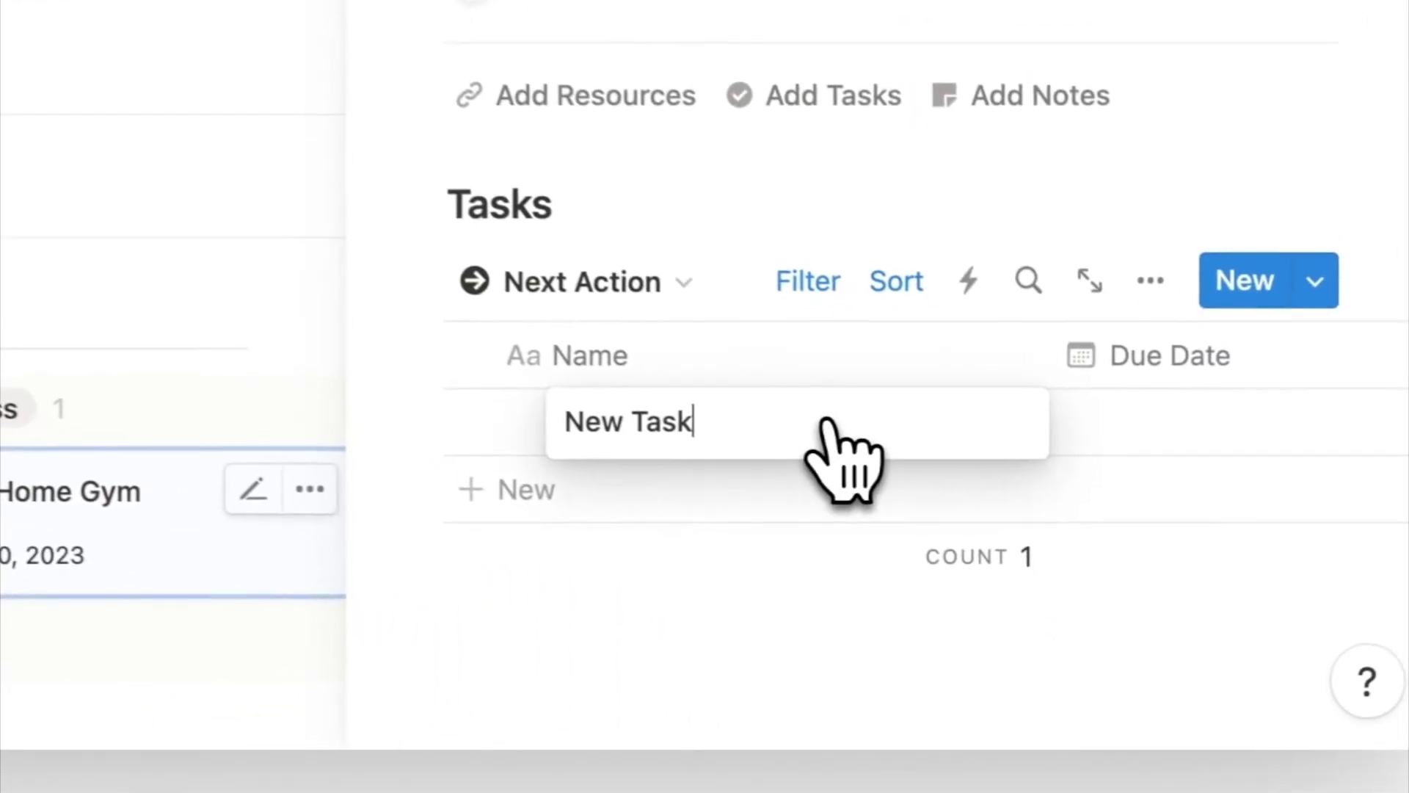
pyautogui.hotkey('ctrl', 'a')
pyautogui.write('Buy yoga')
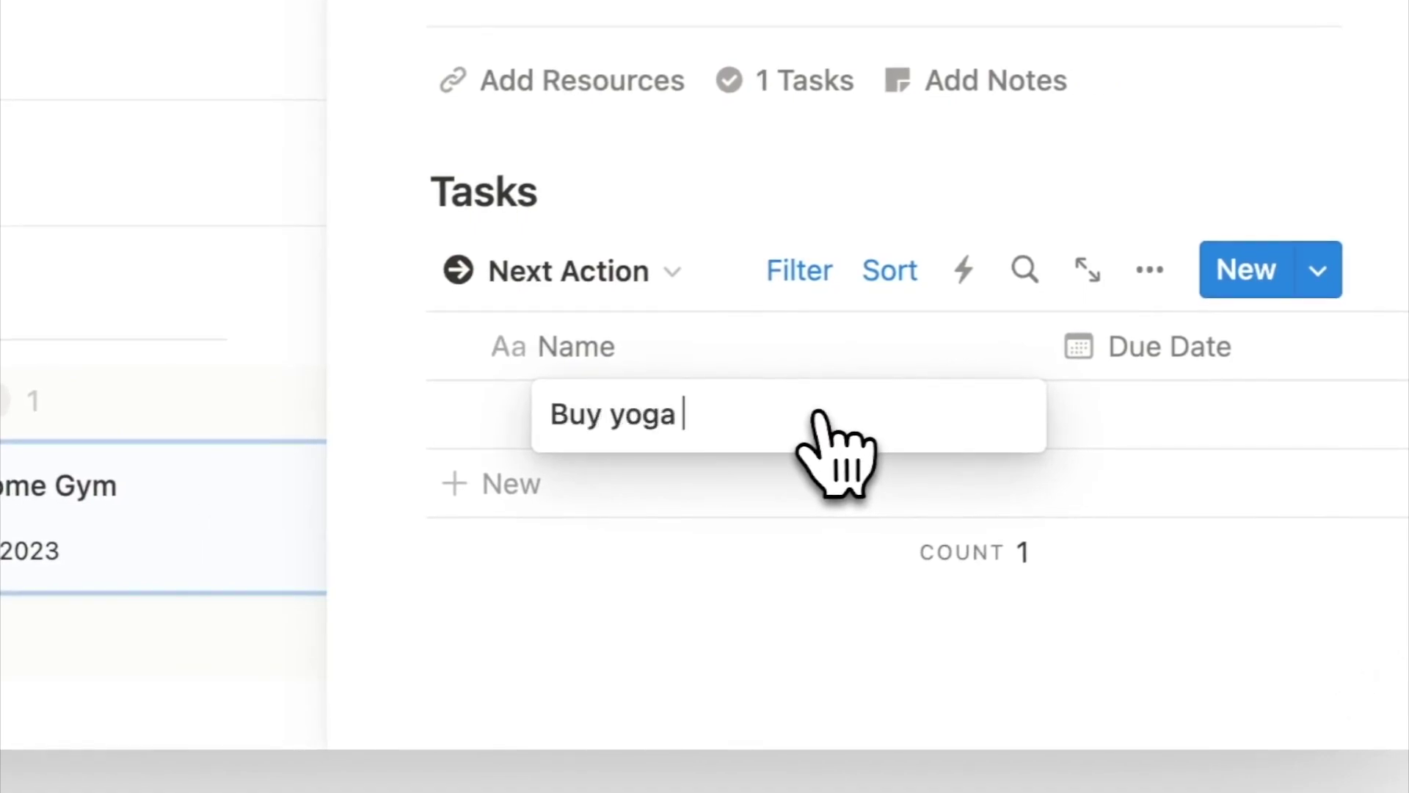
pyautogui.press('Return')
pyautogui.hotkey('ctrl', 'a')
pyautogui.write('Buy ')
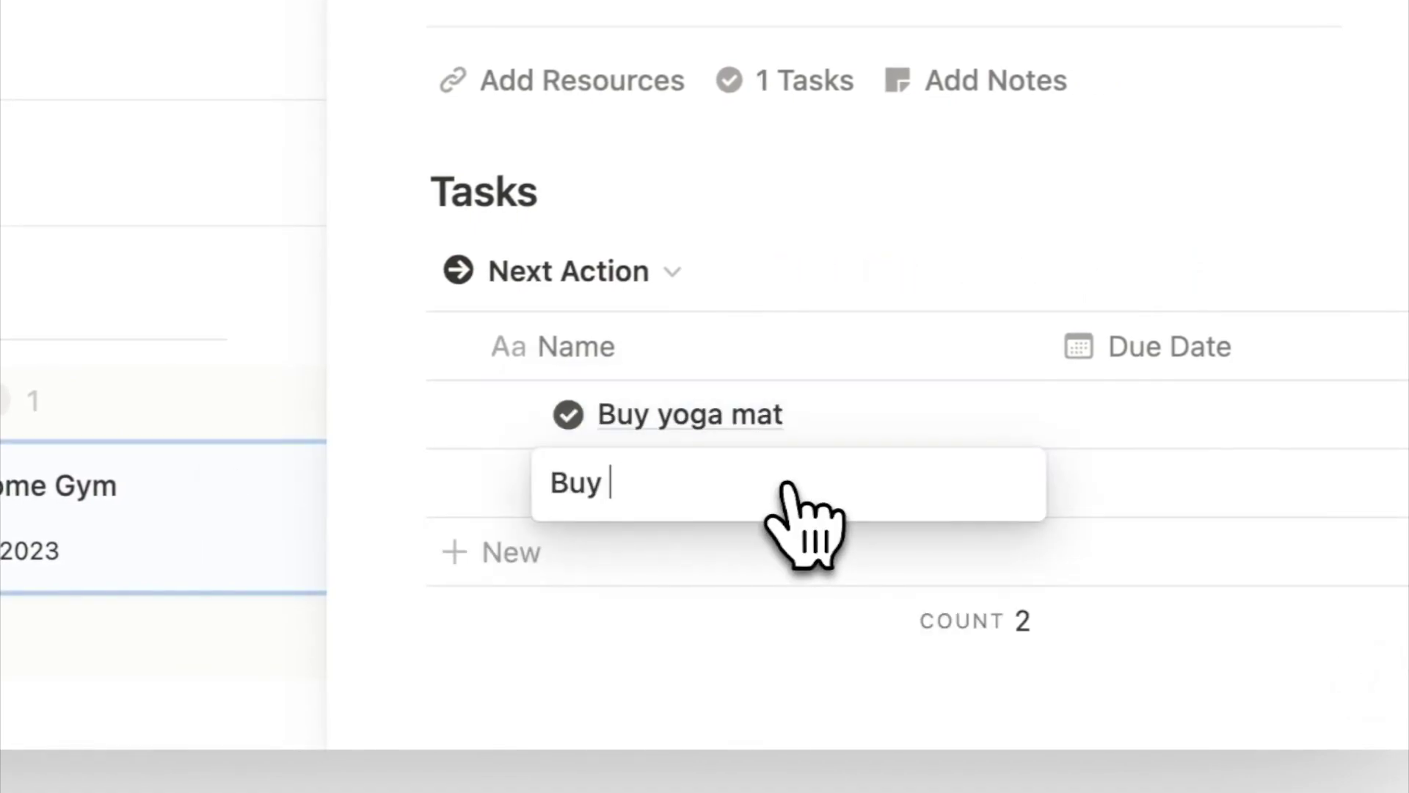
pyautogui.write('10kg dumbbells')
pyautogui.press('Return')
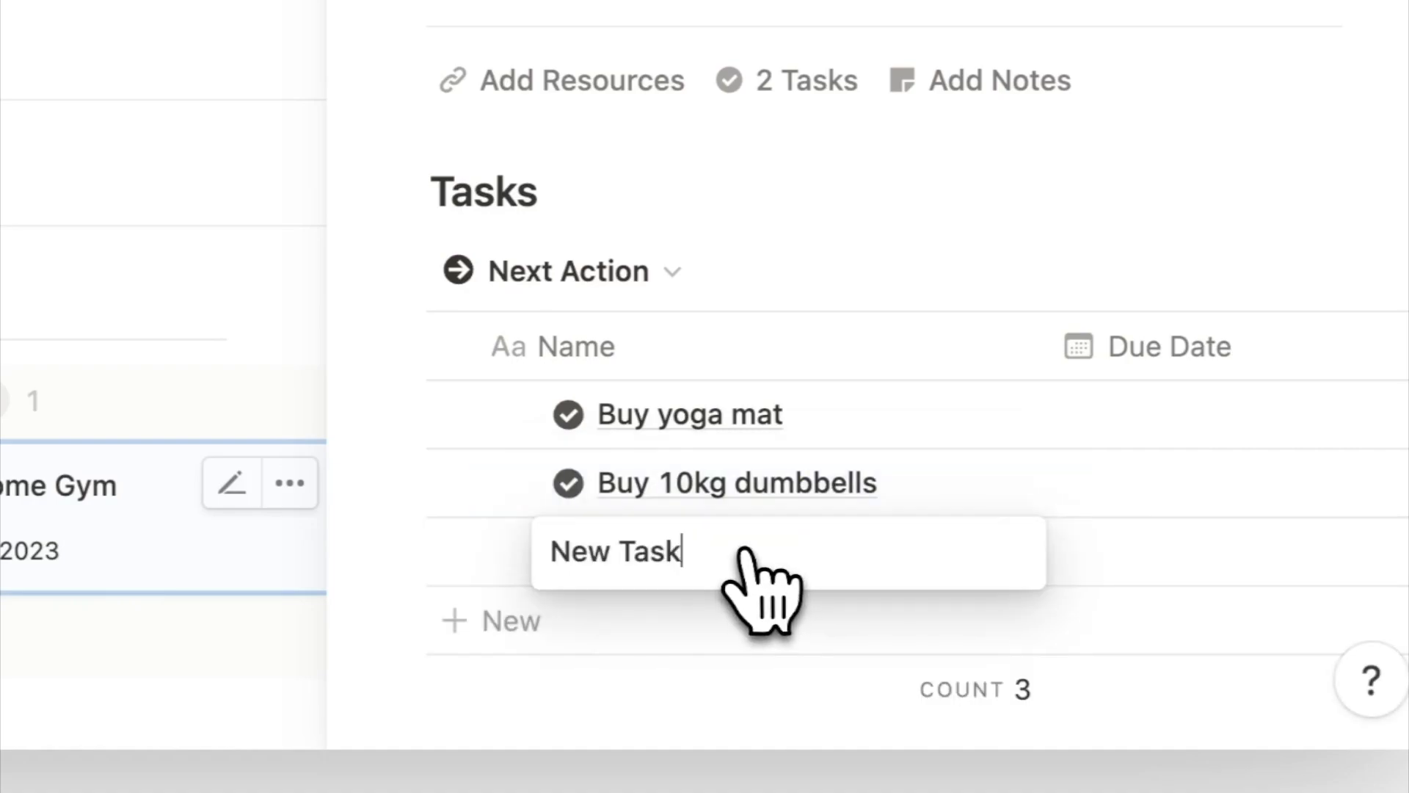
pyautogui.hotkey('ctrl', 'a')
pyautogui.write('Print o')
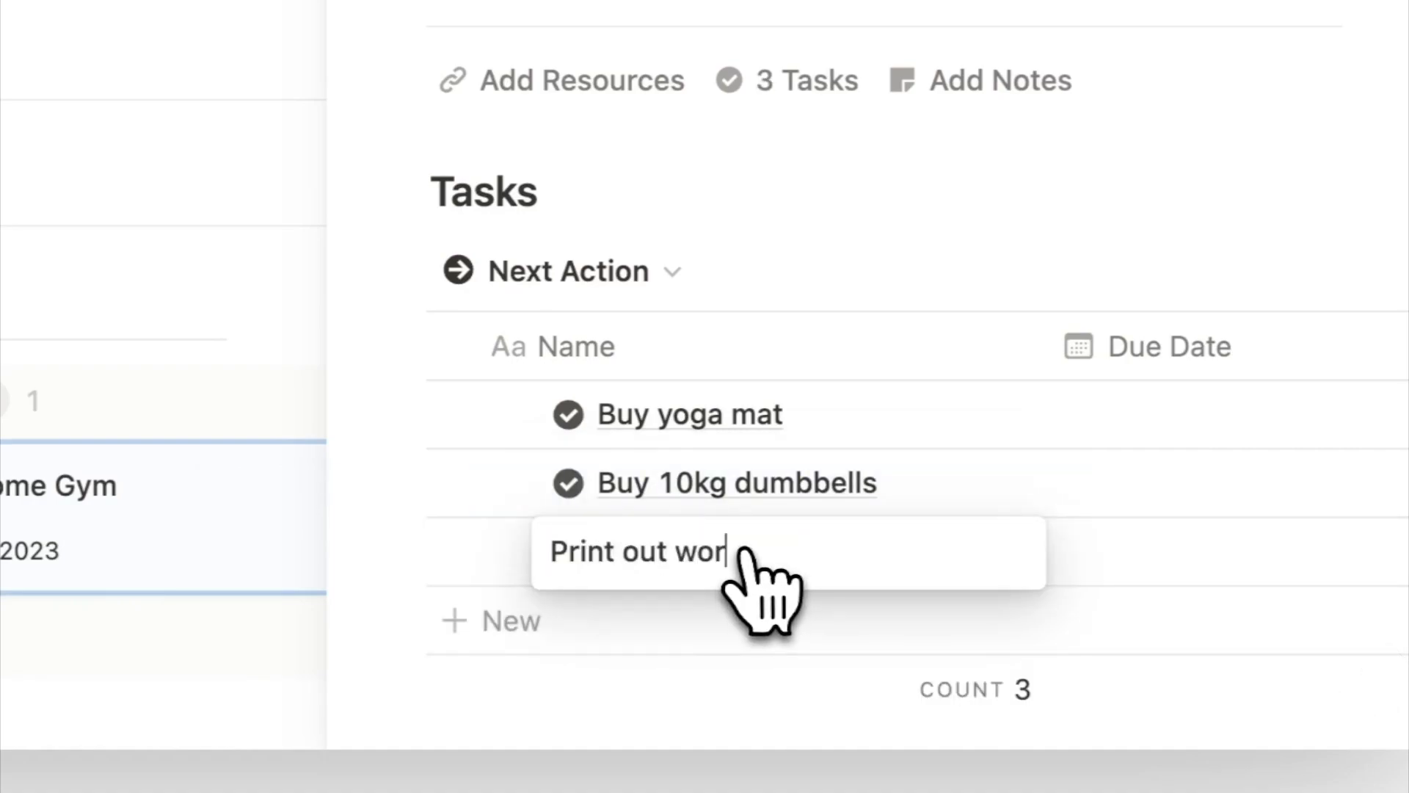
pyautogui.write('ut workout plan')
pyautogui.press('Escape')
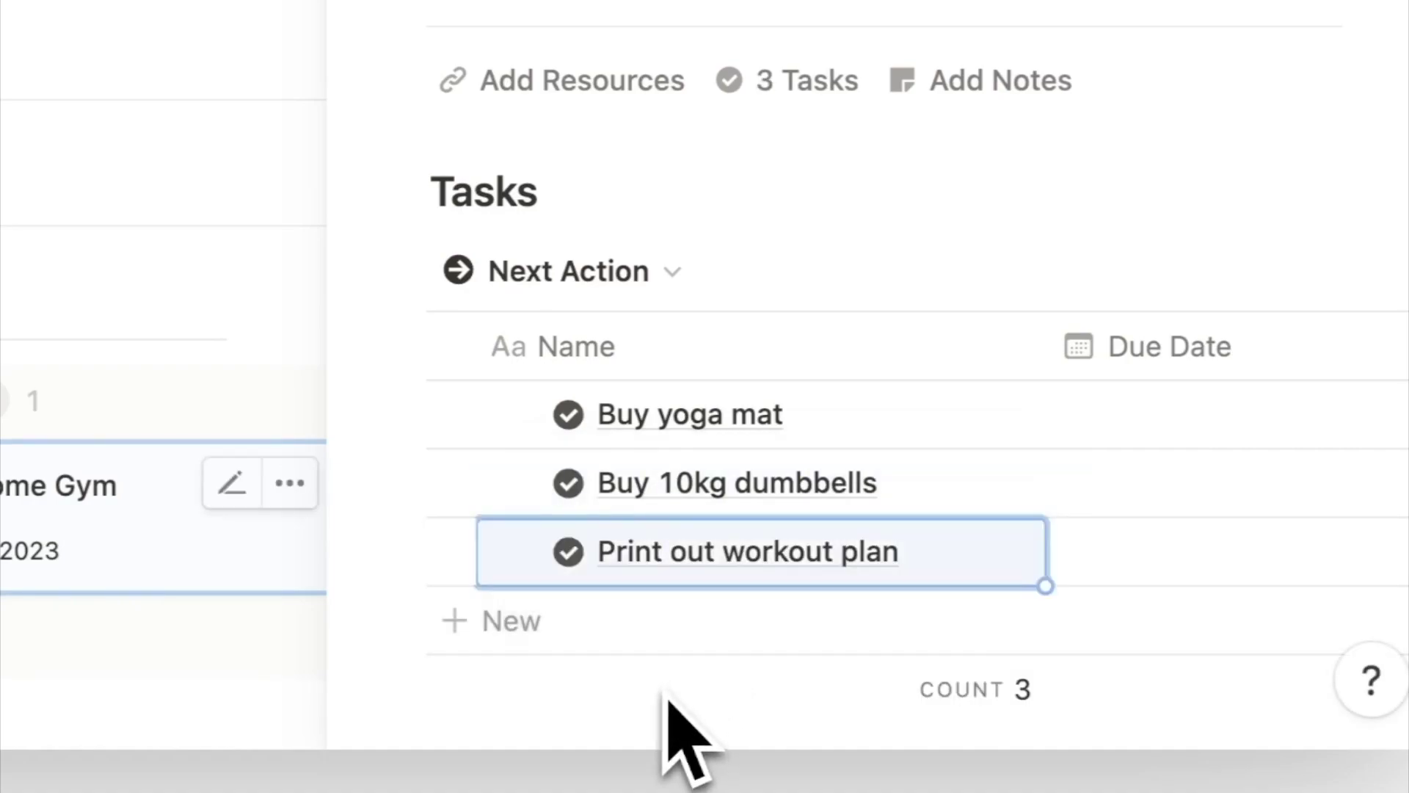
# Add a sub-item 'Plan weekly workouts' under Print out workout plan
pyautogui.click(508, 550)
pyautogui.click(688, 640)
pyautogui.hotkey('ctrl', 'a')
pyautogui.write('Plan weekly workouts')
pyautogui.press('Escape')
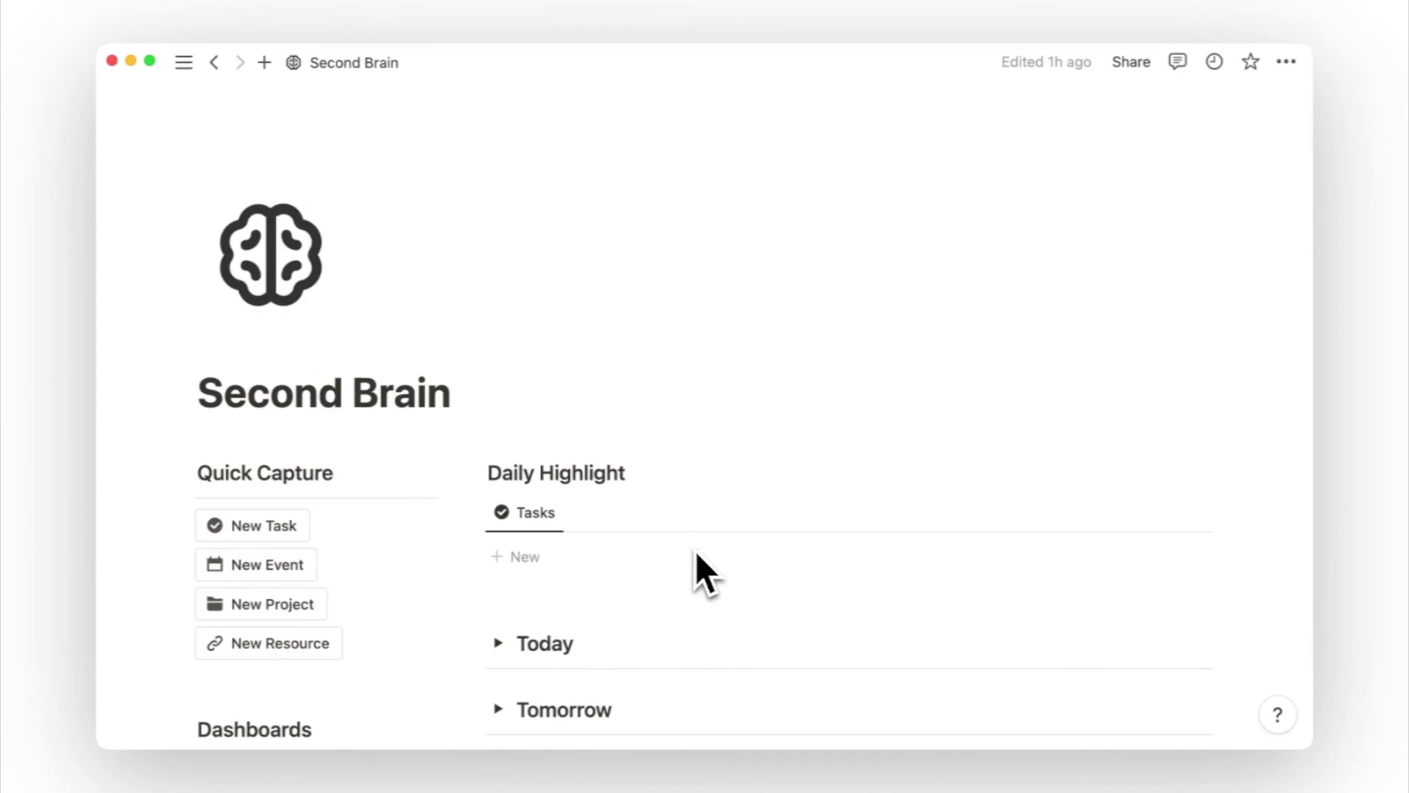
# Move Organize my folders in Google Drive from Today into Daily Highlight
pyautogui.scroll(-3, 695, 555)
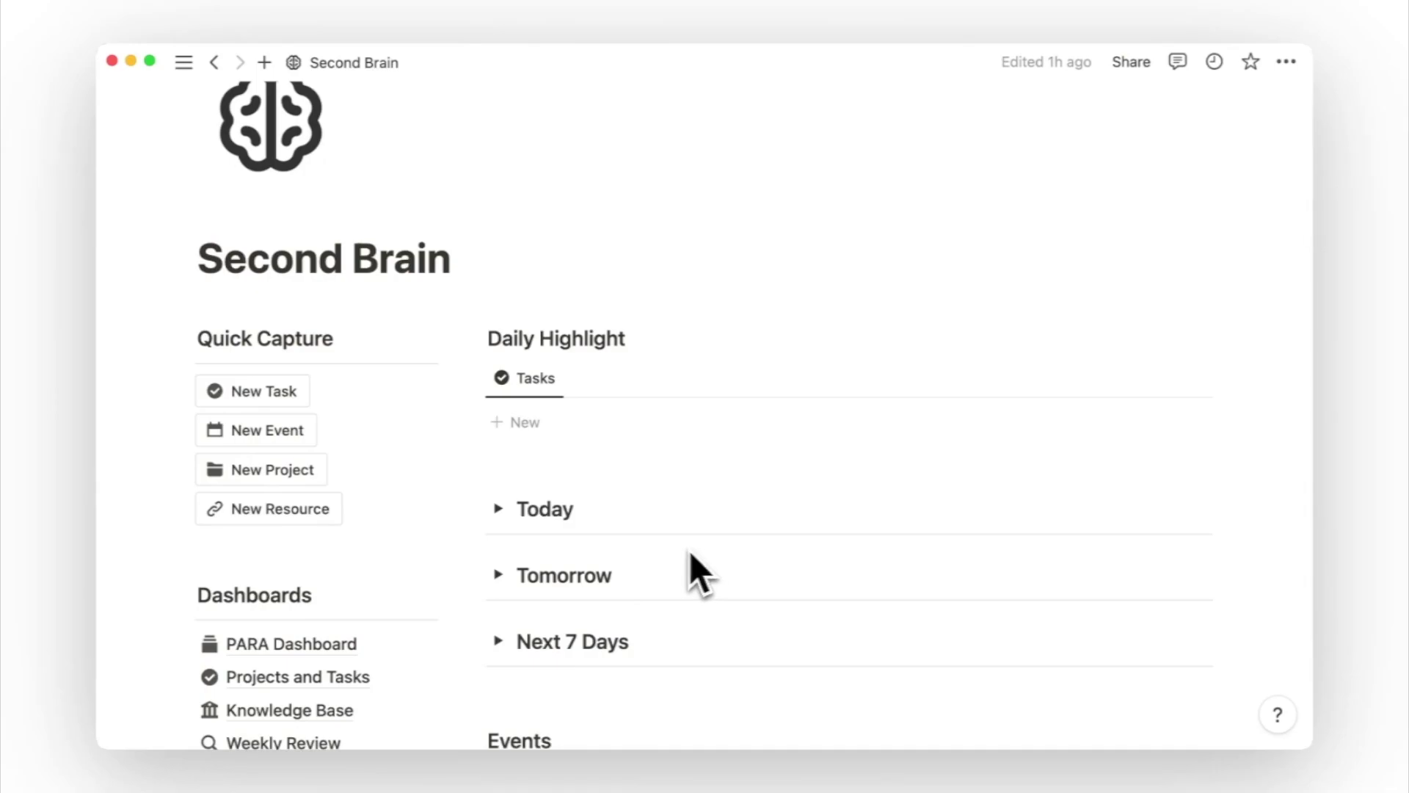
pyautogui.click(499, 509)
pyautogui.scroll(-3, 507, 524)
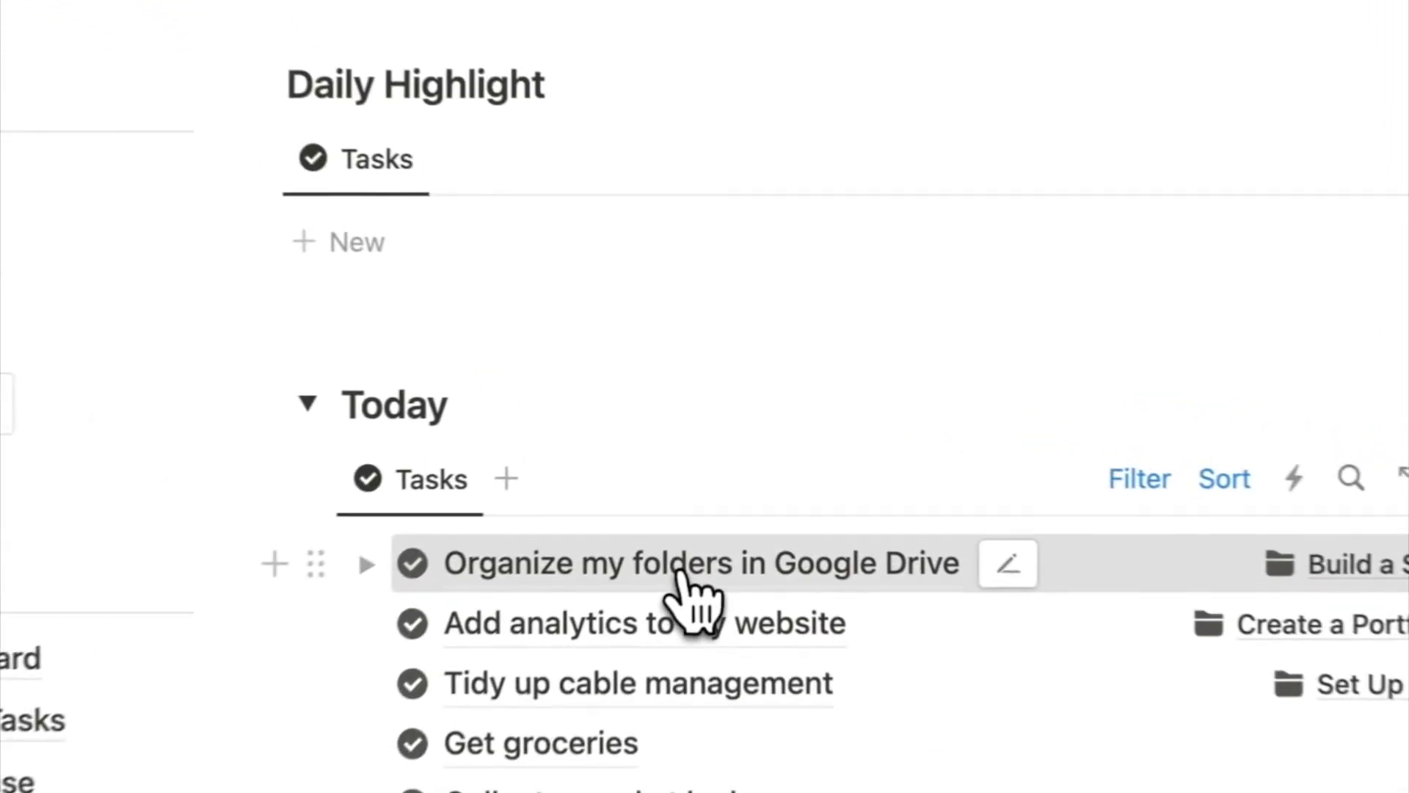
pyautogui.moveTo(696, 473); pyautogui.dragTo(748, 259)
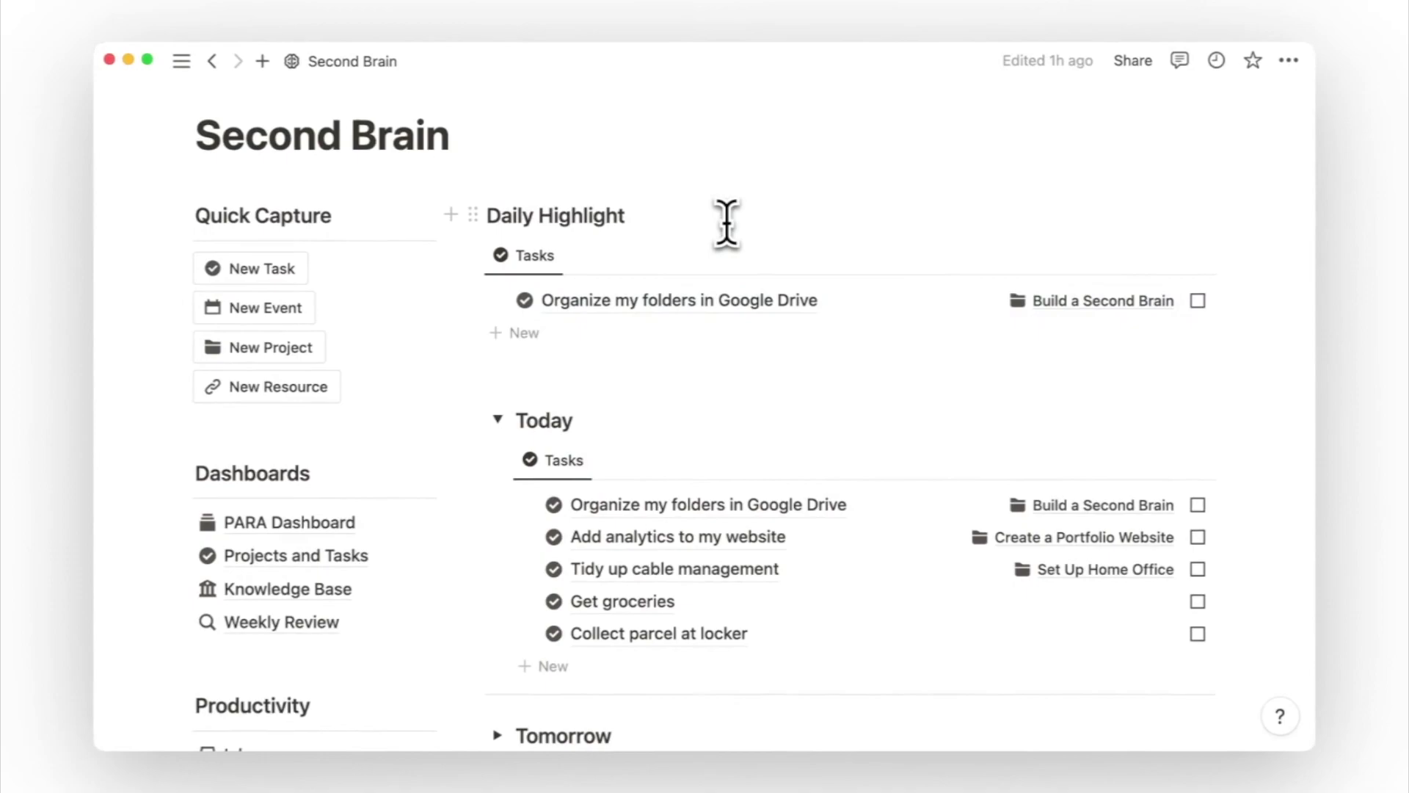
pyautogui.click(498, 419)
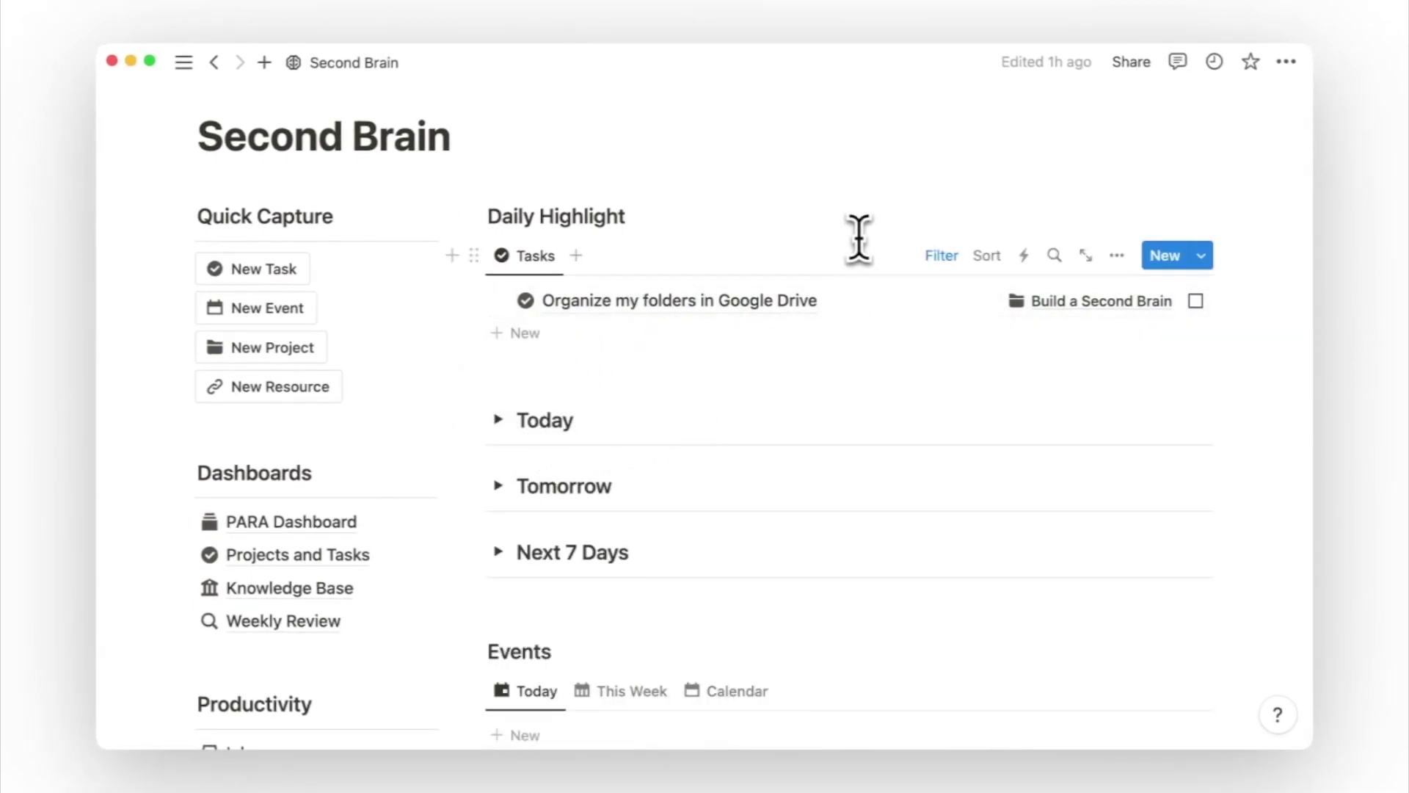
# Give the task a description referencing the PARA method and its author
pyautogui.click(903, 312)
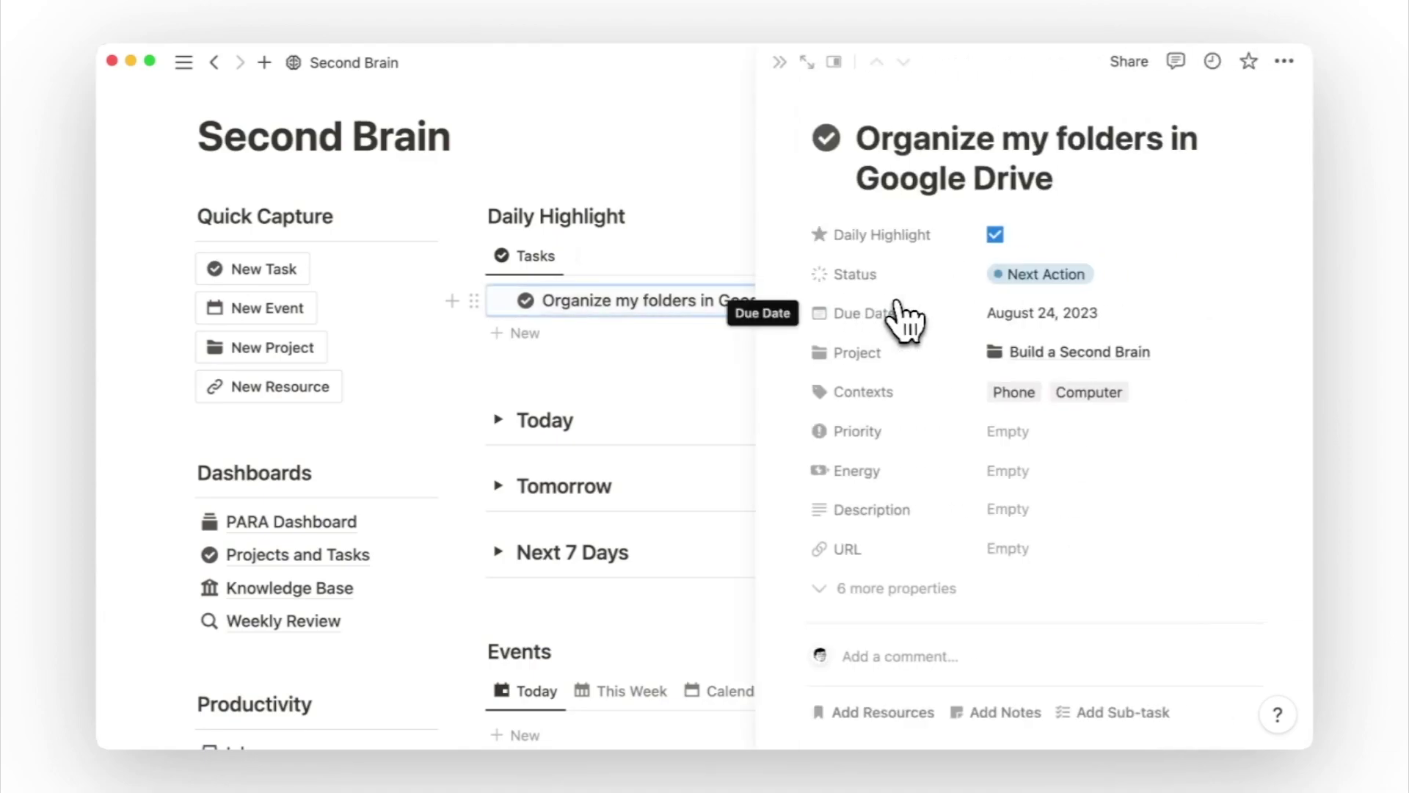
pyautogui.click(1023, 509)
pyautogui.write('Reference to PARA method by ')
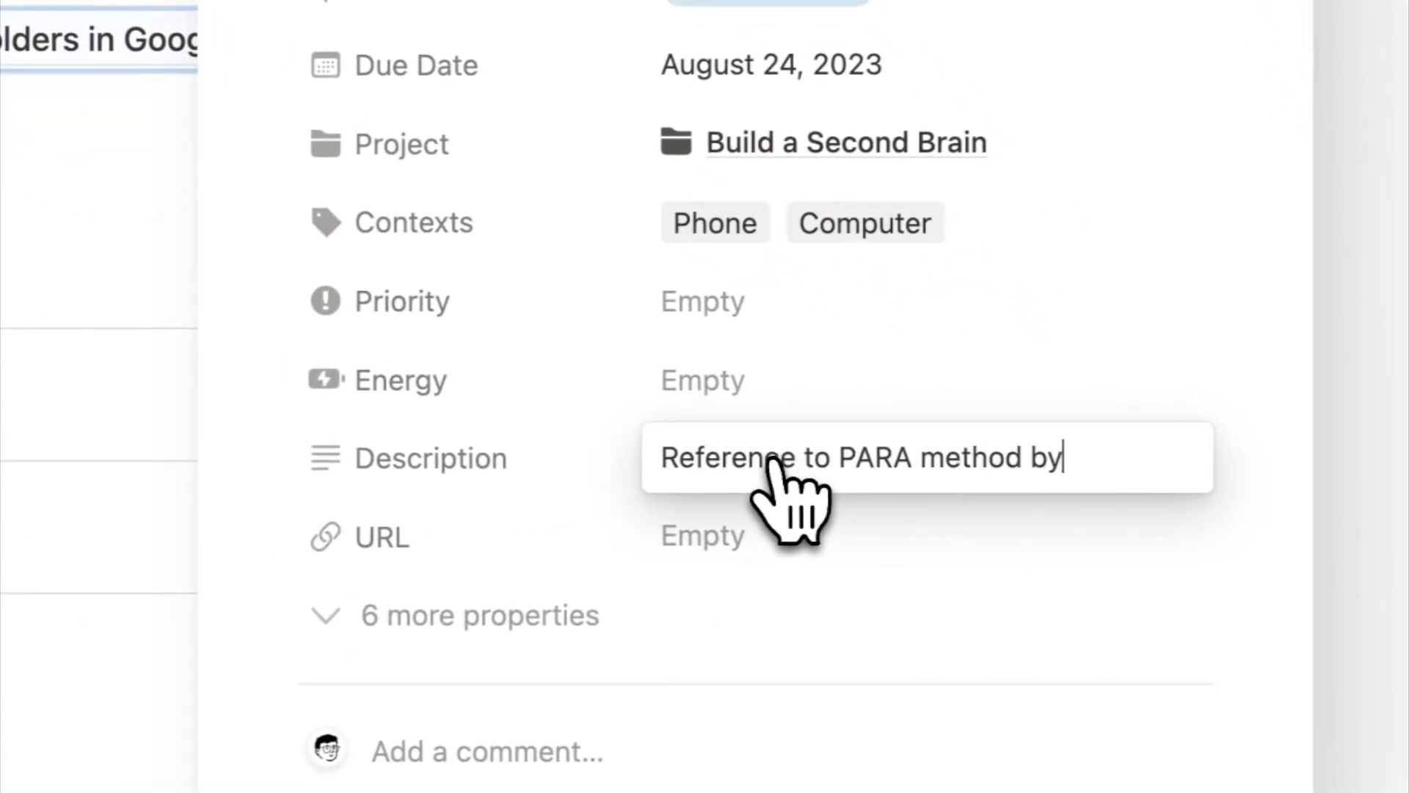
pyautogui.write('Tiago Forte')
pyautogui.press('Escape')
pyautogui.press('Escape')
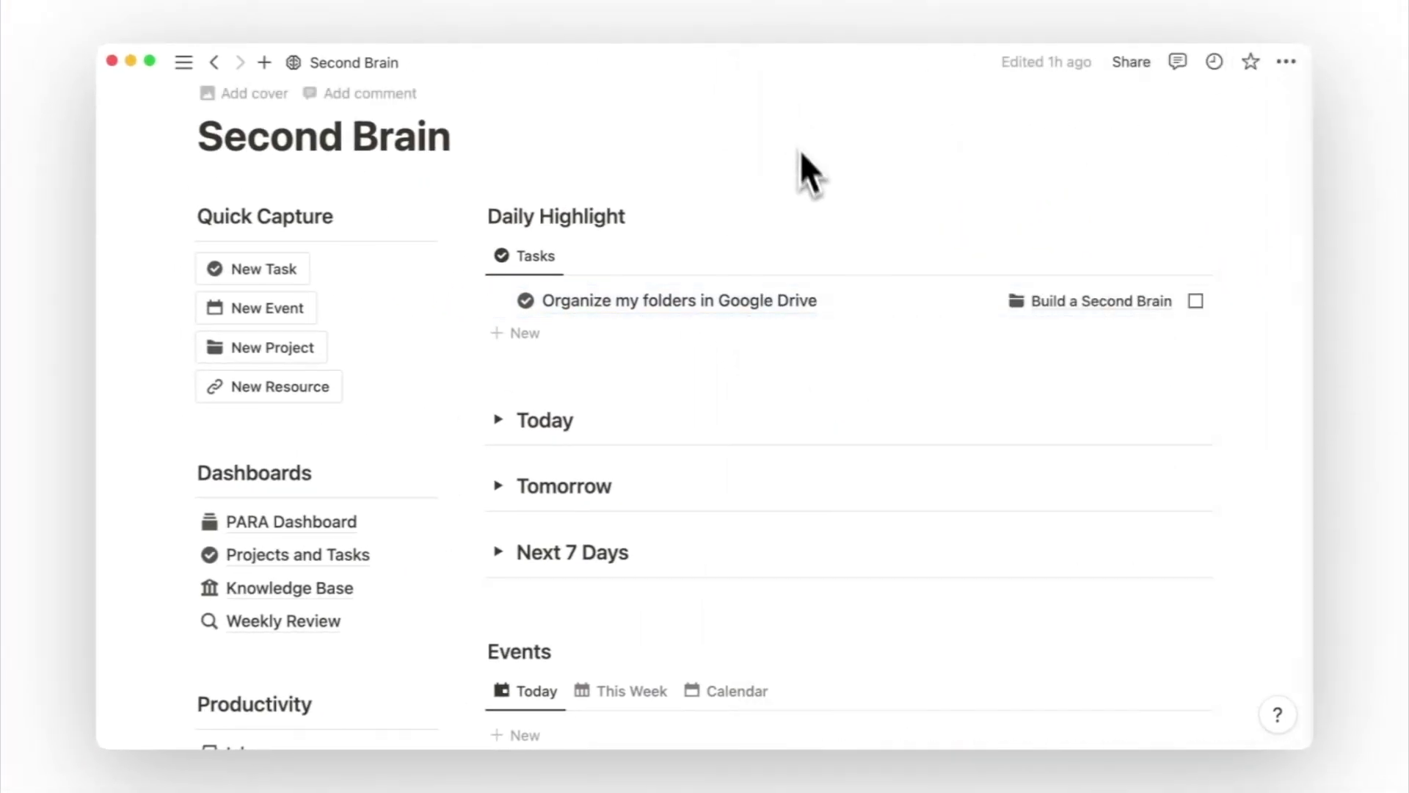
# In the Deadlines view, date Train for Half Marathon's coach task September 8 and diet plan September 9
pyautogui.scroll(-5, 807, 426)
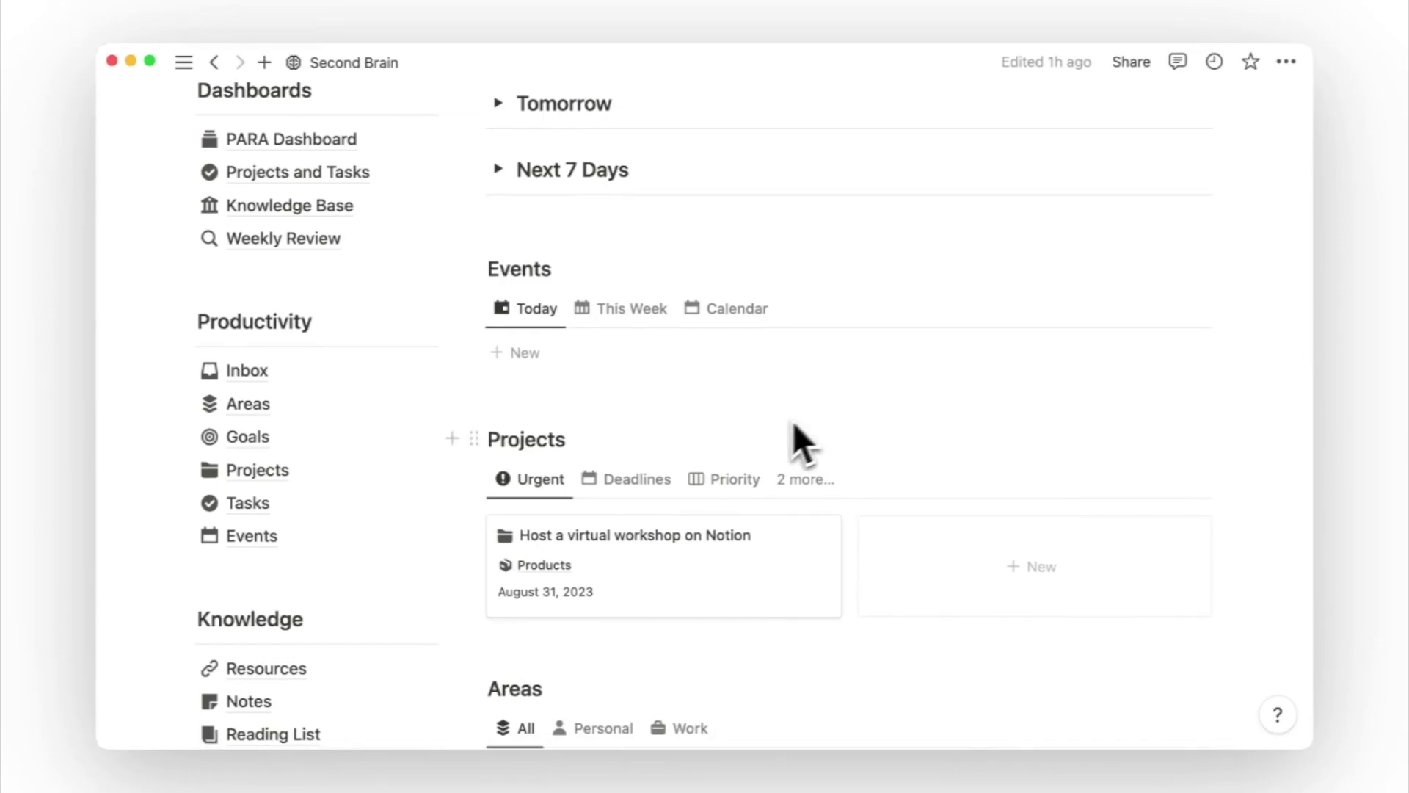
pyautogui.click(650, 479)
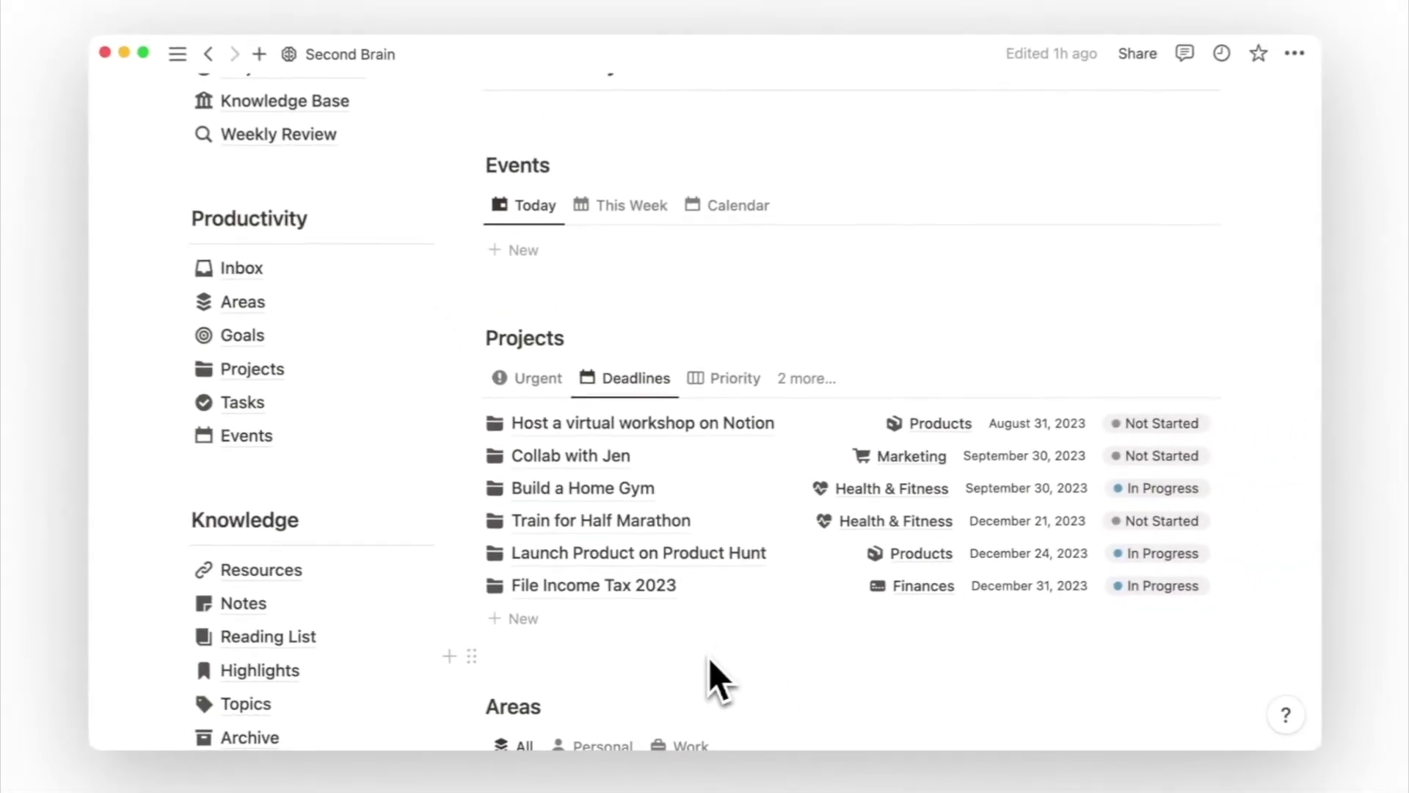
pyautogui.click(826, 533)
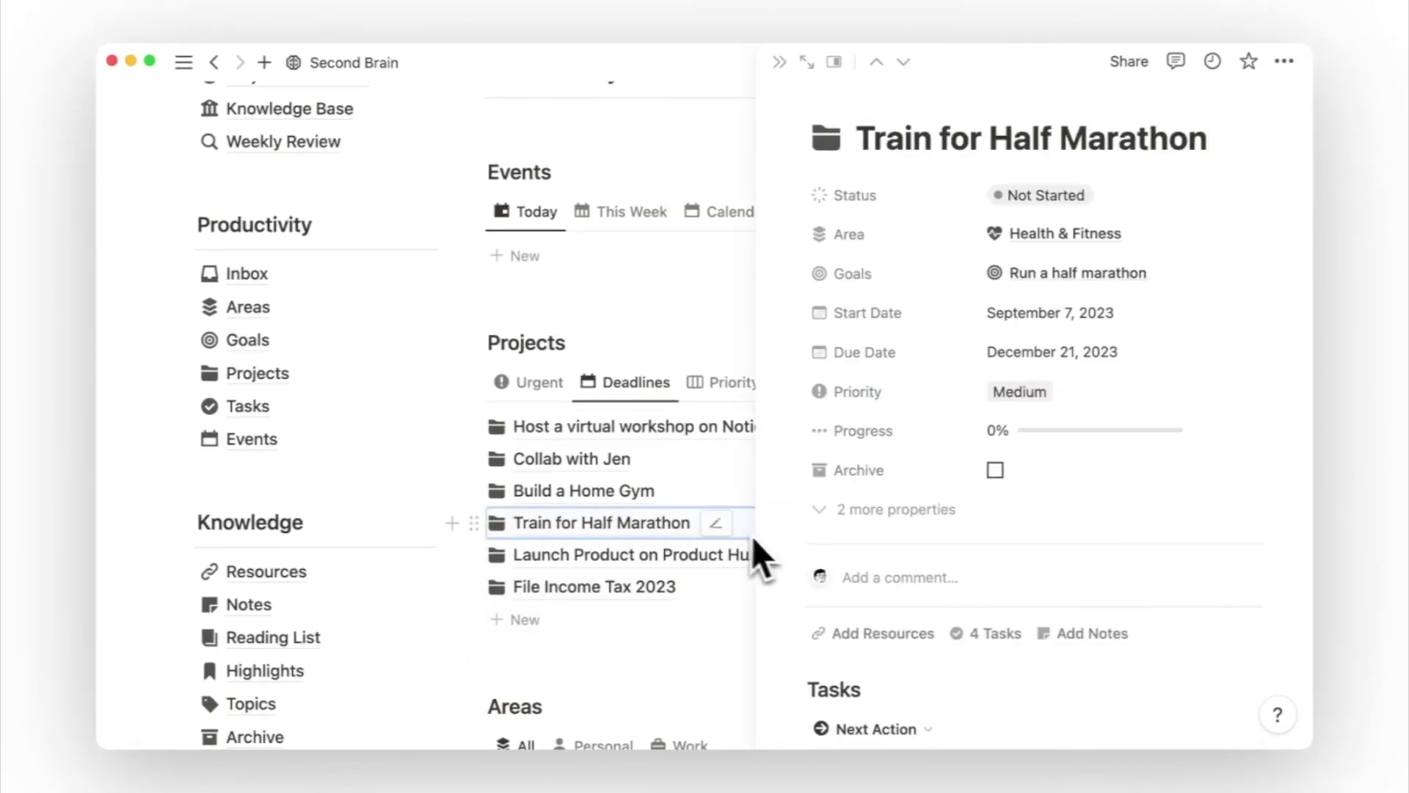
pyautogui.scroll(-5, 841, 573)
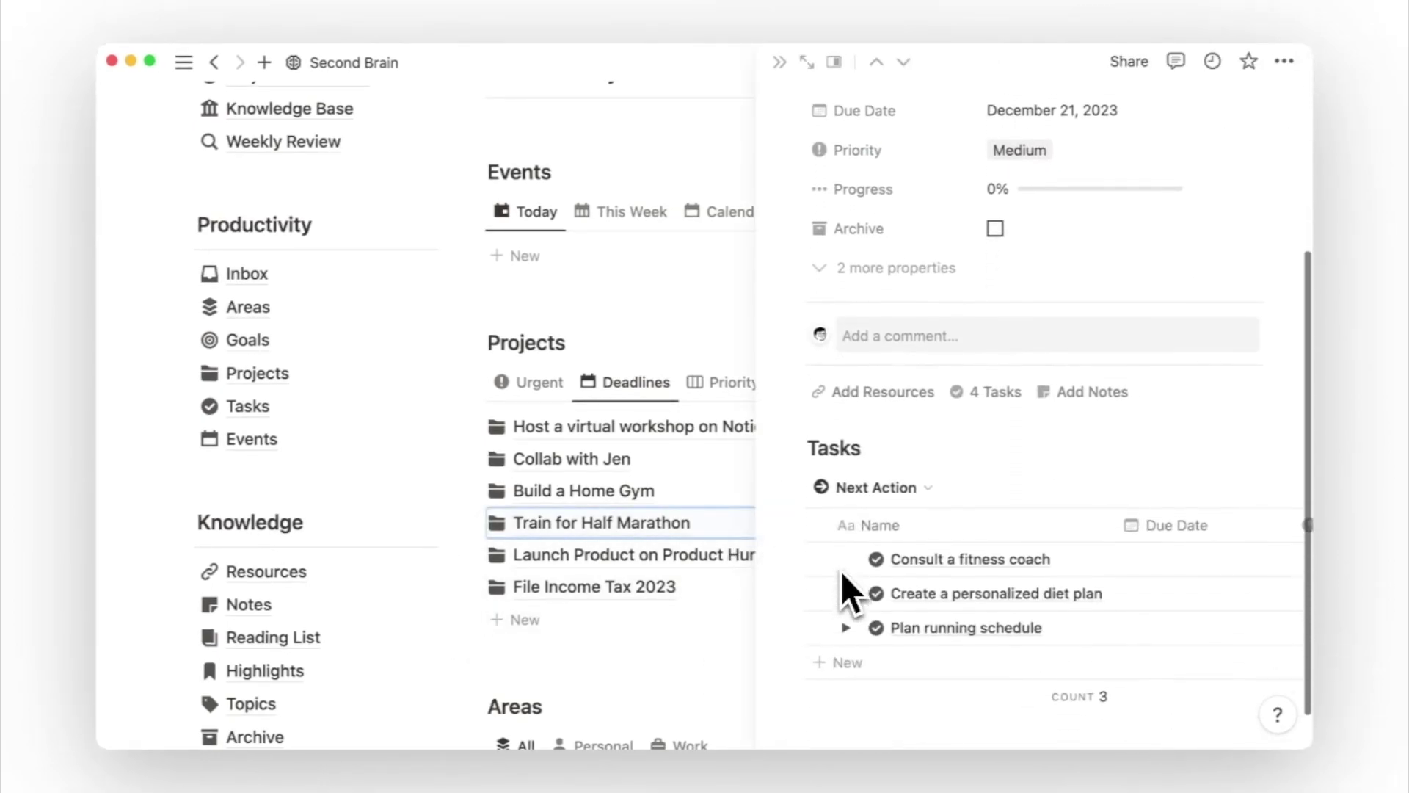
pyautogui.click(1164, 565)
pyautogui.click(1193, 336)
pyautogui.click(984, 540)
pyautogui.click(1167, 587)
pyautogui.click(1227, 336)
pyautogui.press('Escape')
# Date the research sub-item September 9 and Plan running schedule September 10, 2023
pyautogui.click(847, 618)
pyautogui.scroll(-3, 1170, 685)
pyautogui.click(1204, 562)
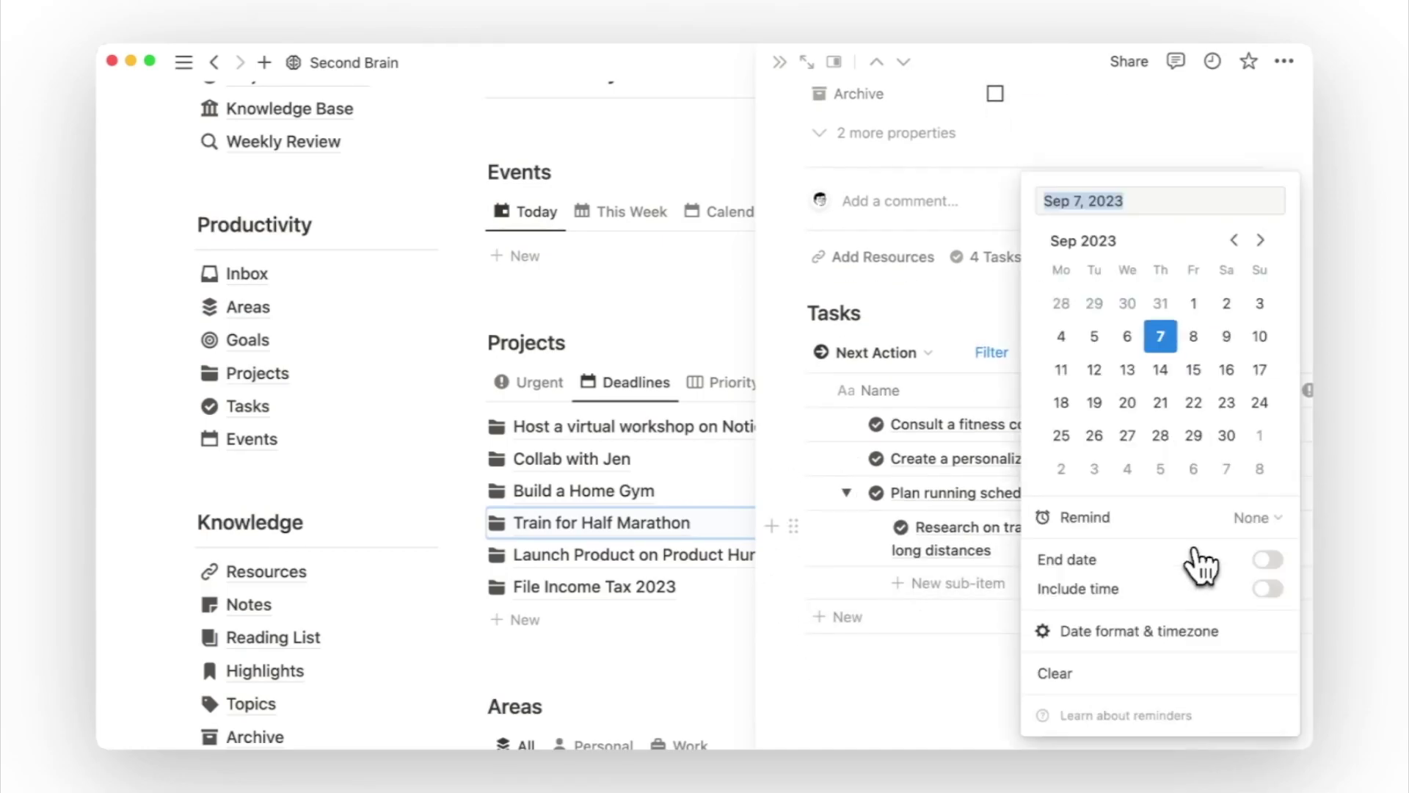
pyautogui.click(1226, 336)
pyautogui.press('Escape')
pyautogui.click(1174, 492)
pyautogui.click(1260, 336)
pyautogui.click(1084, 317)
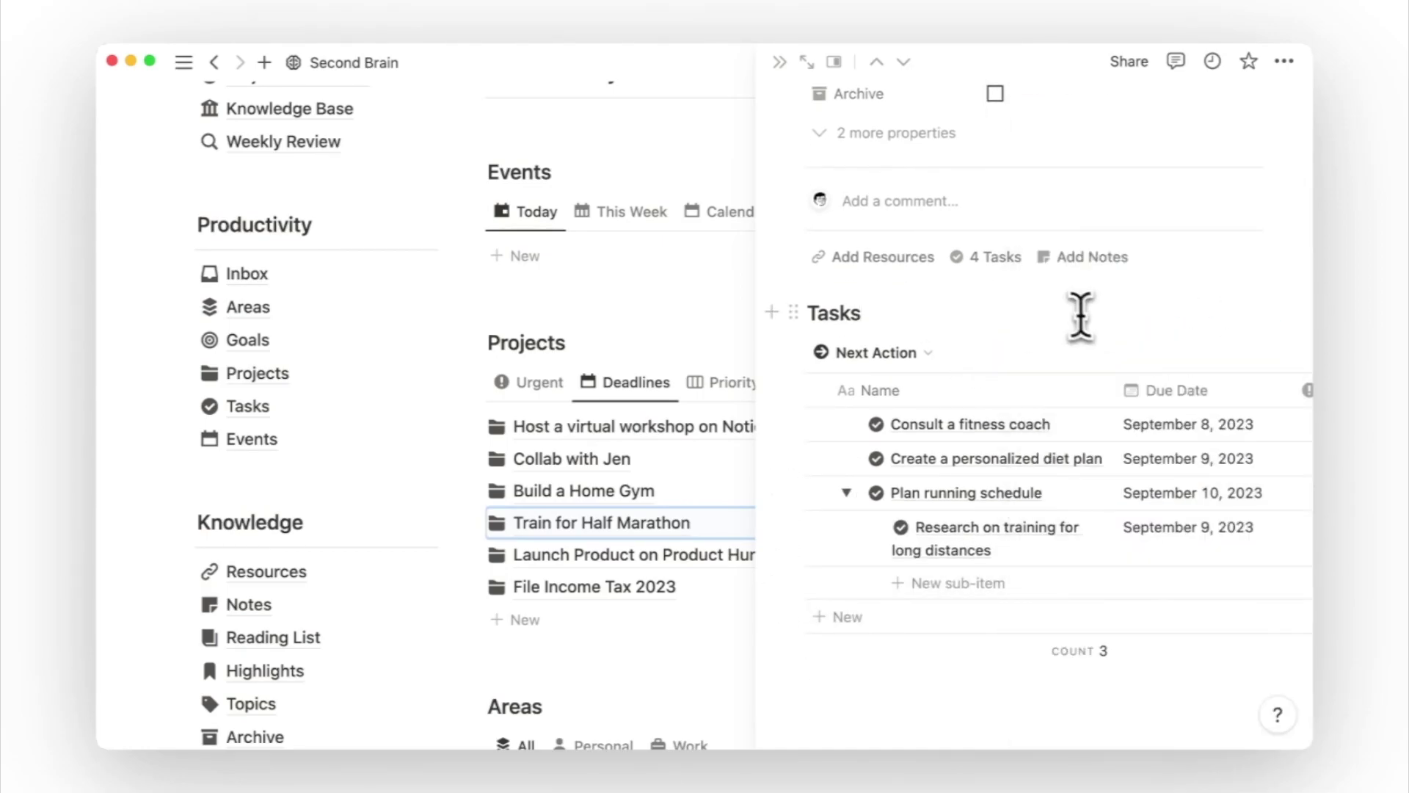
pyautogui.click(779, 62)
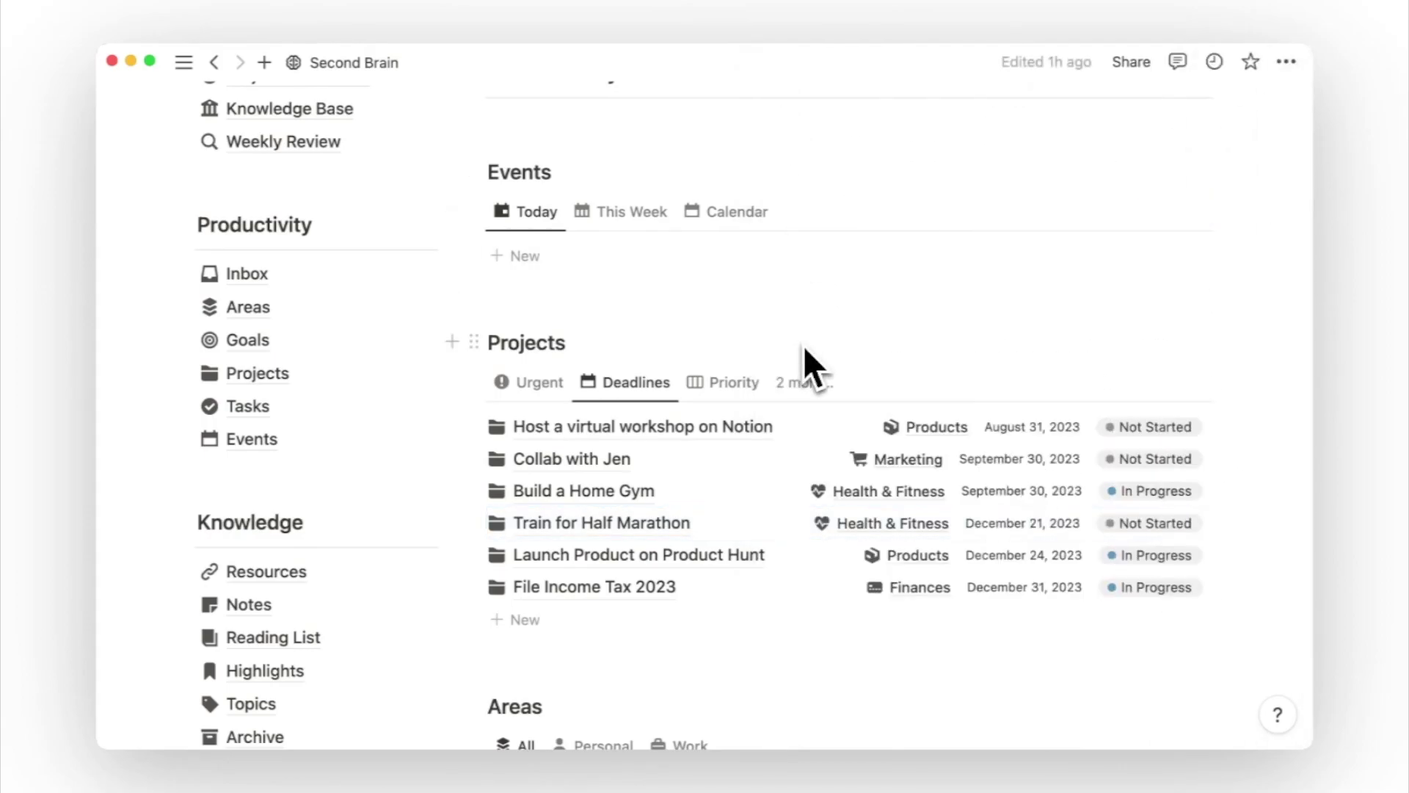
pyautogui.scroll(-5, 805, 350)
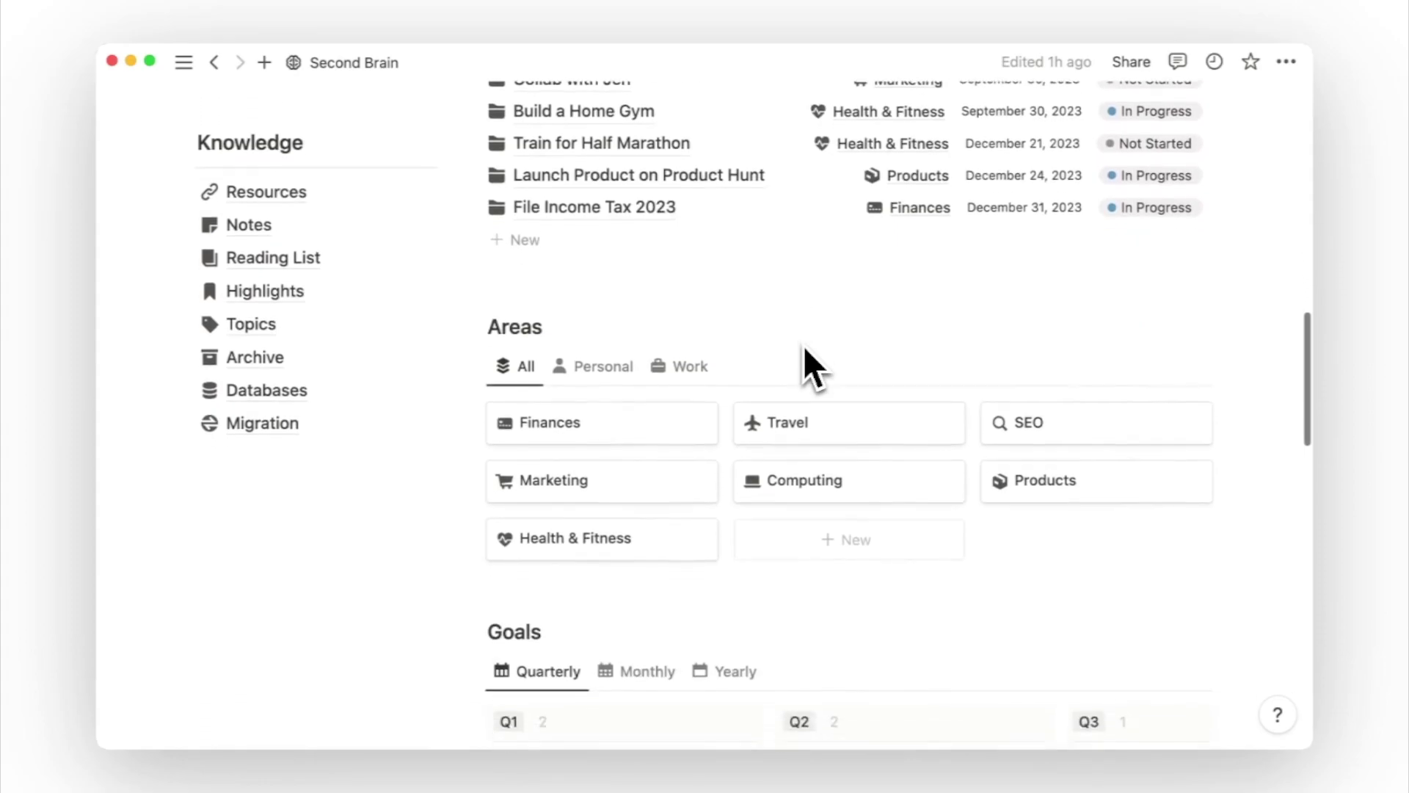
# Open the Projects list inside the Travel area
pyautogui.scroll(-2, 805, 351)
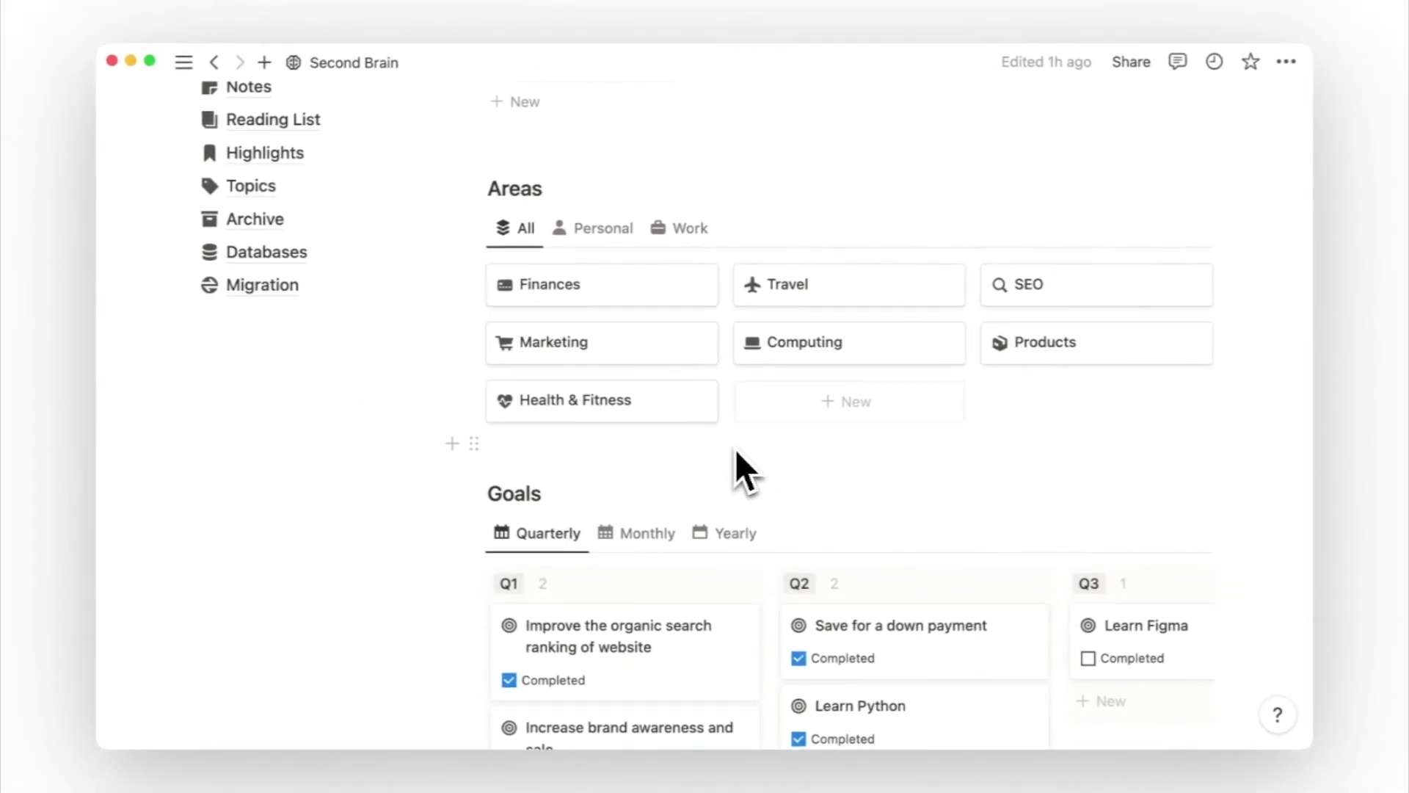
pyautogui.click(837, 294)
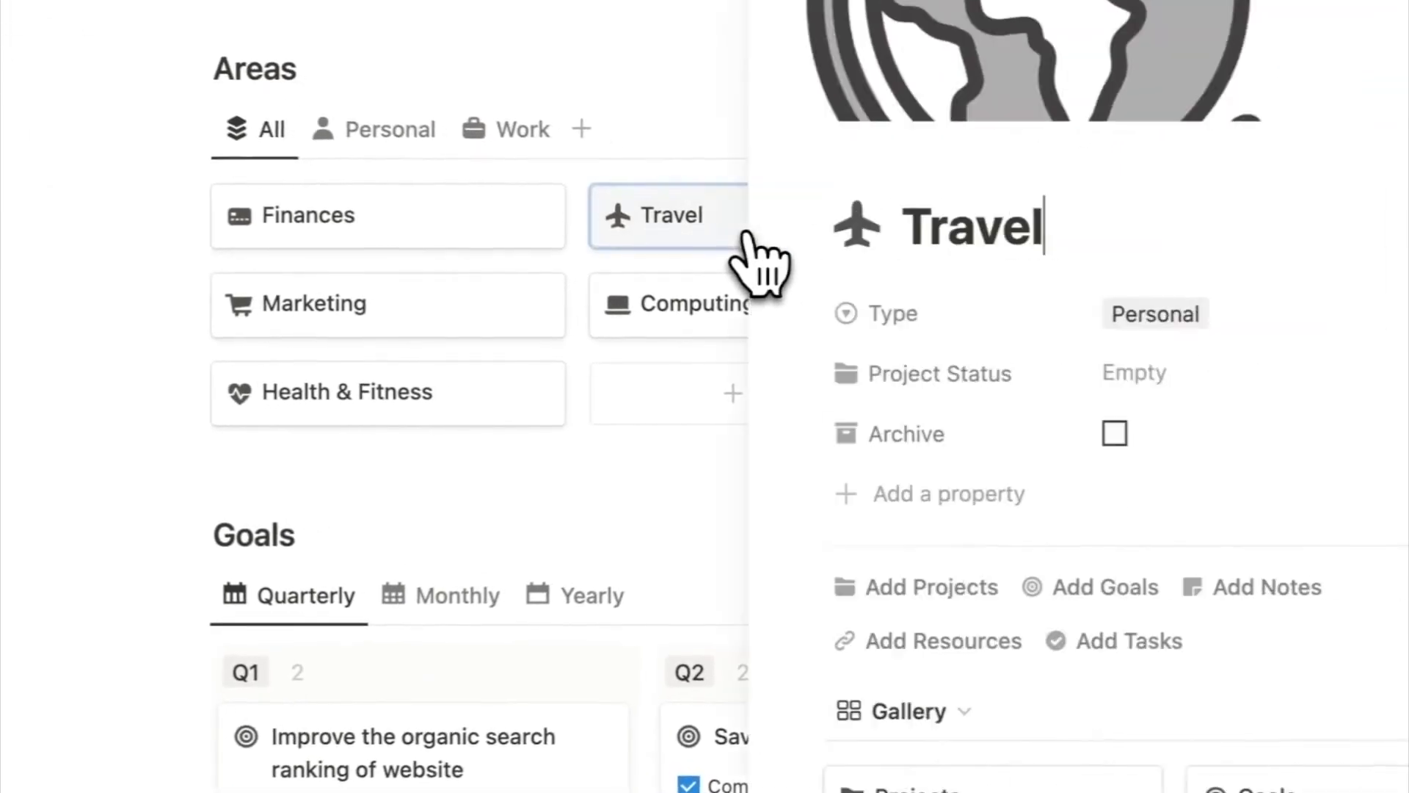
pyautogui.scroll(-3, 750, 269)
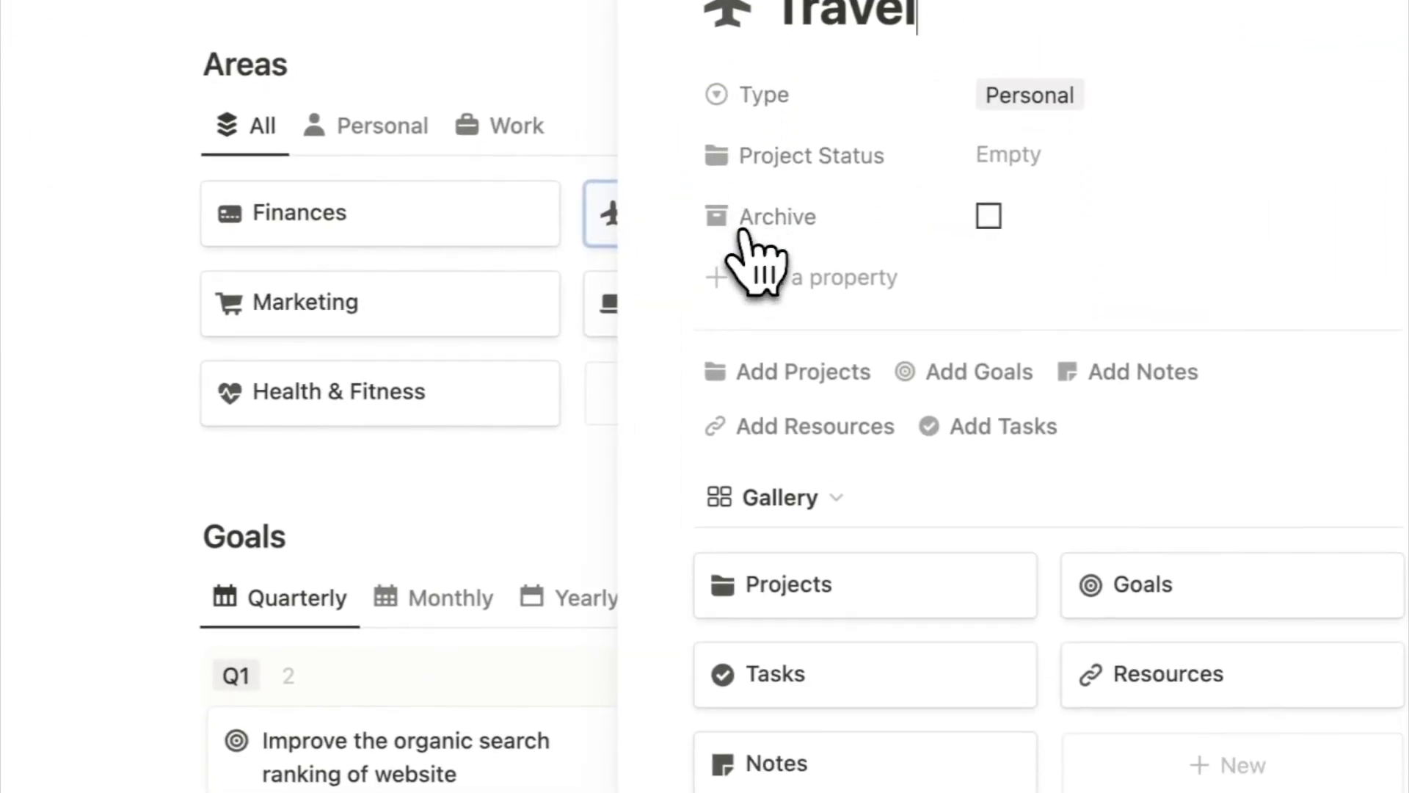
pyautogui.click(824, 587)
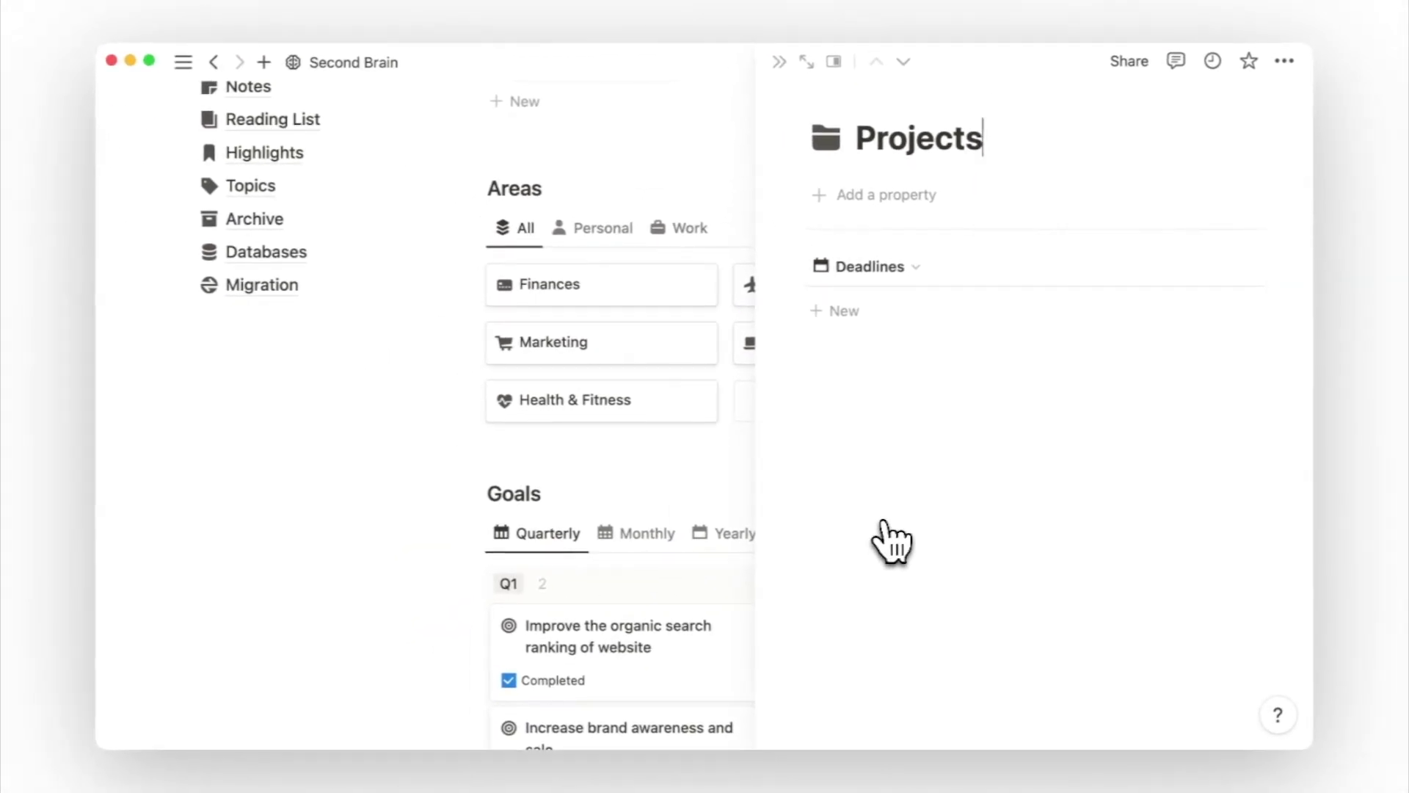
# Add the project 'Plan a trip to Europe' with a deadline of March 31, 2024
pyautogui.click(919, 316)
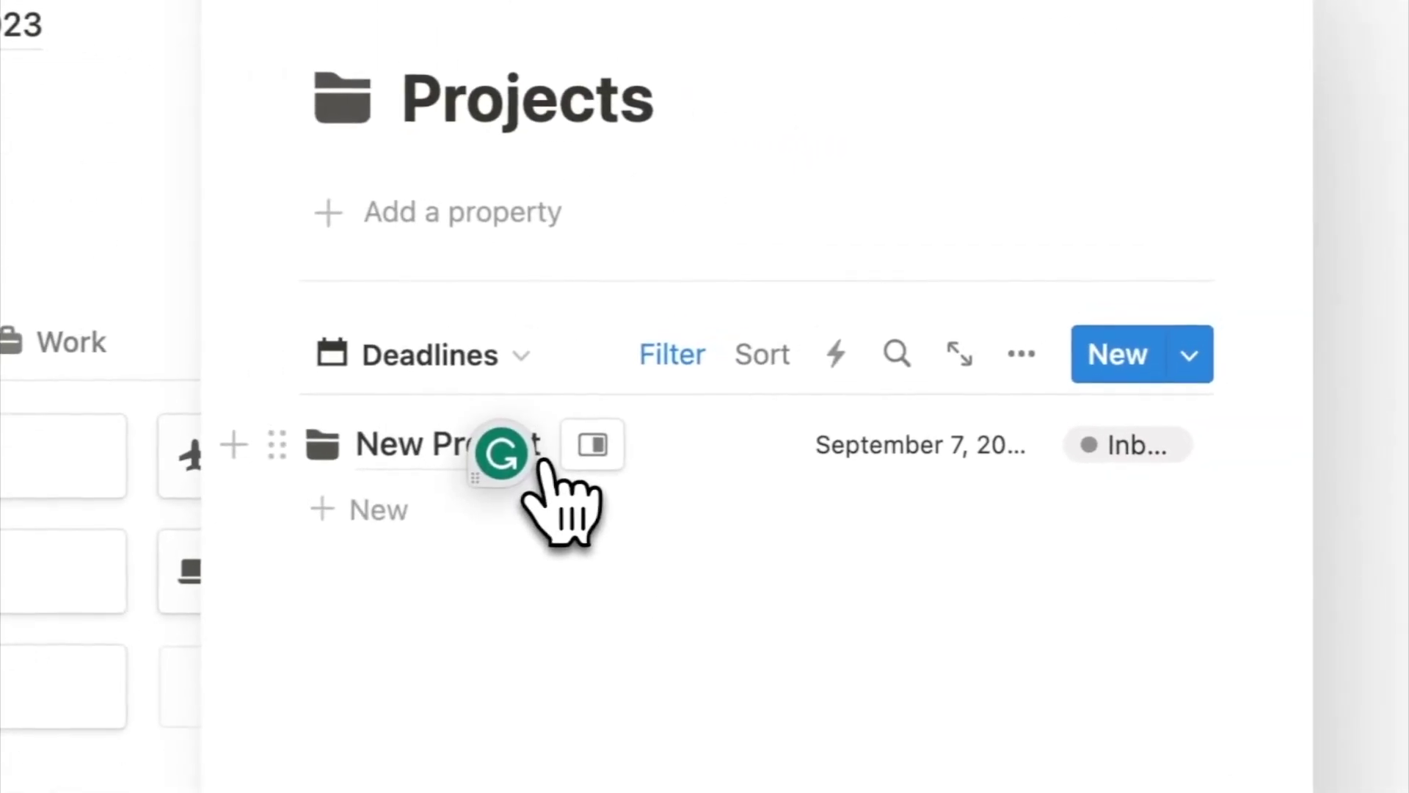
pyautogui.write('Plan a trip to Europe')
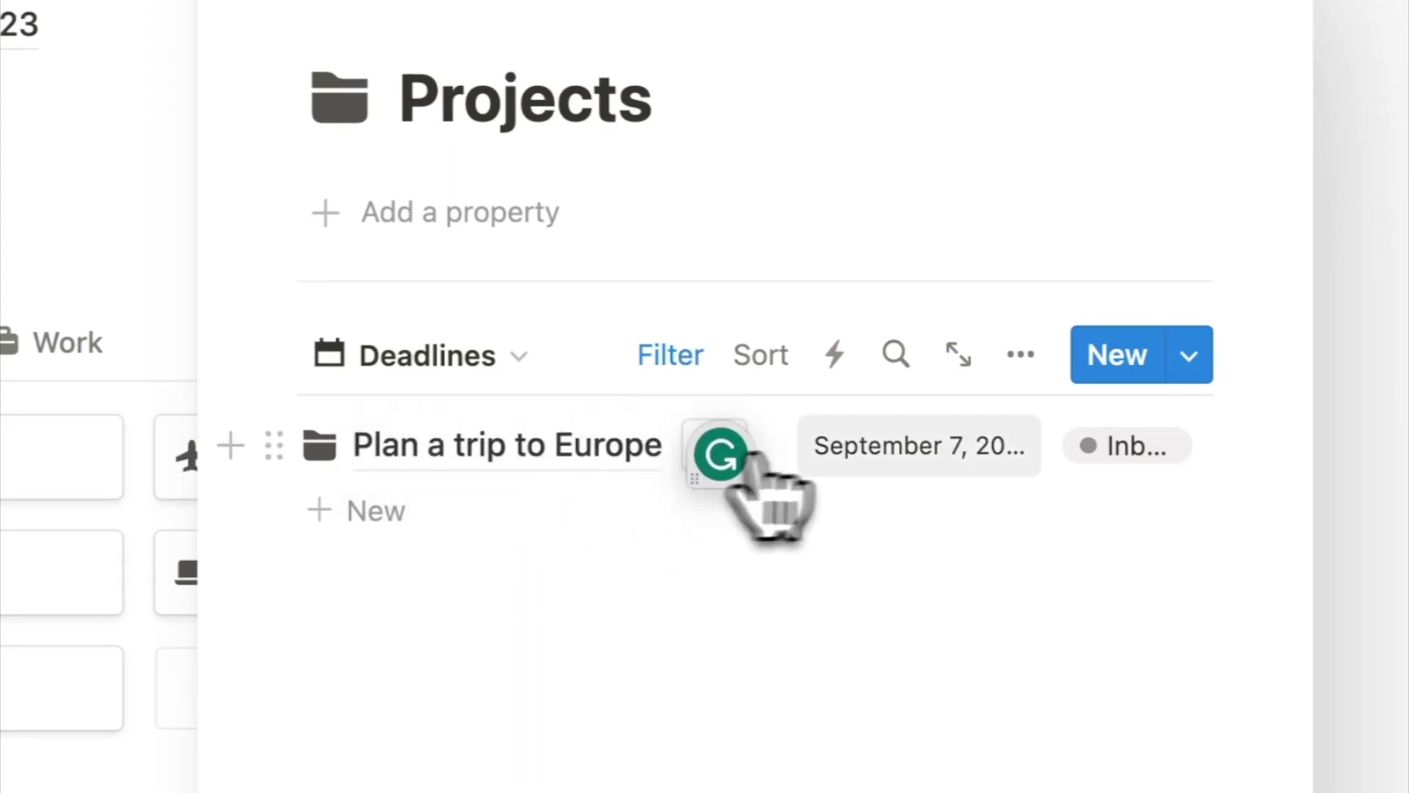
pyautogui.click(815, 448)
pyautogui.click(1208, 302)
pyautogui.click(1208, 303)
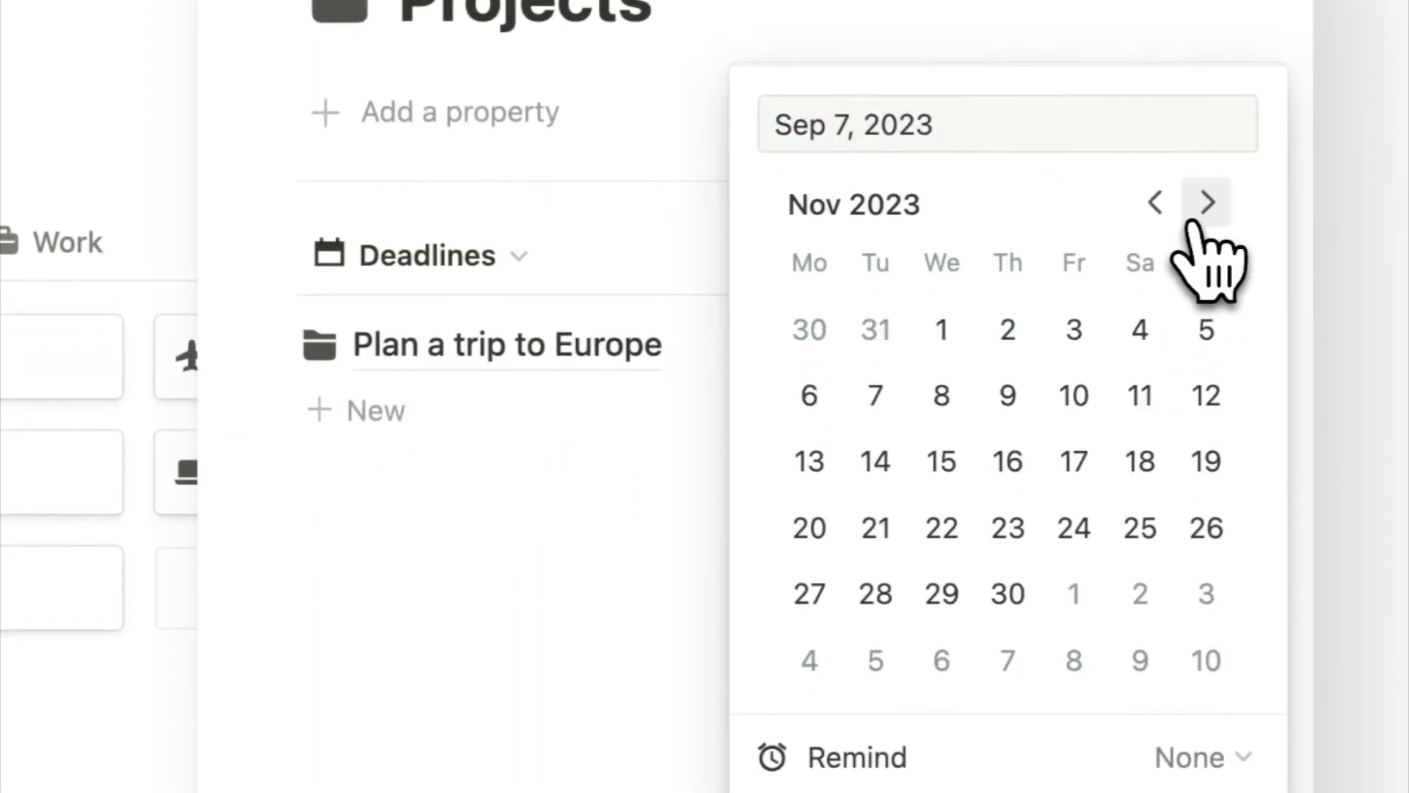
pyautogui.click(1193, 225)
pyautogui.click(1193, 225)
pyautogui.click(1192, 225)
pyautogui.click(1195, 226)
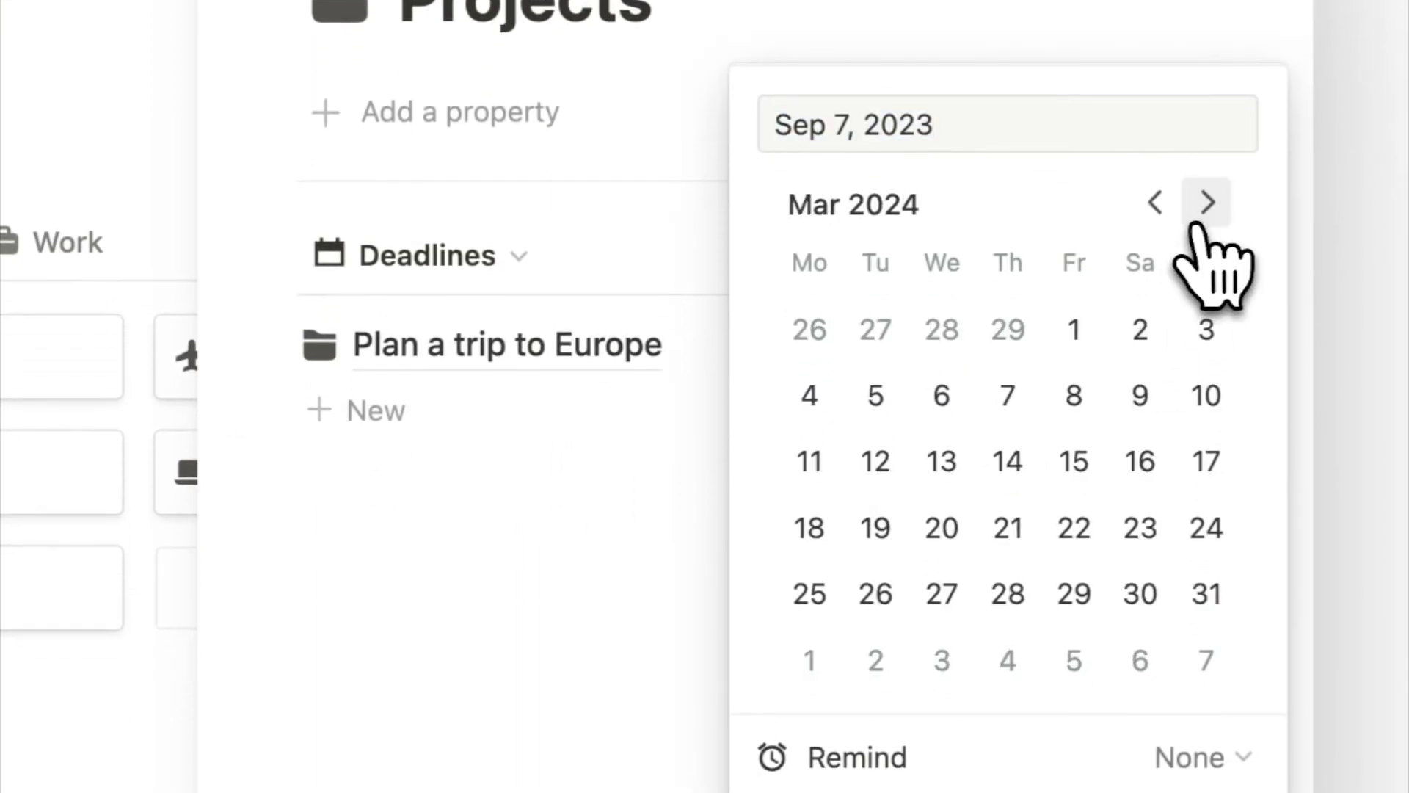
pyautogui.click(716, 588)
# Add the card 'Save $20,000 Emergency Fund' to the Q4 column of the Finances area's Goals
pyautogui.press('Escape')
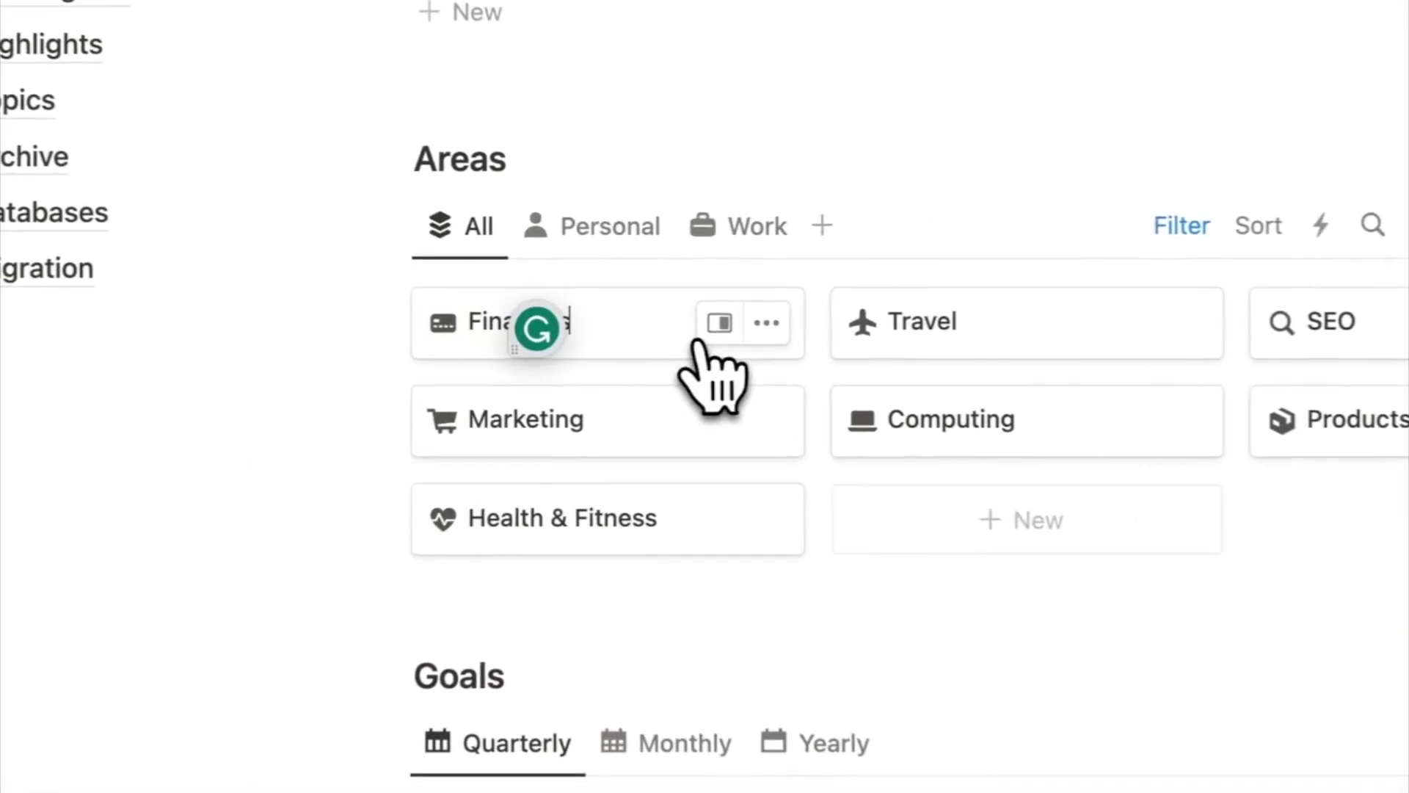
pyautogui.click(718, 325)
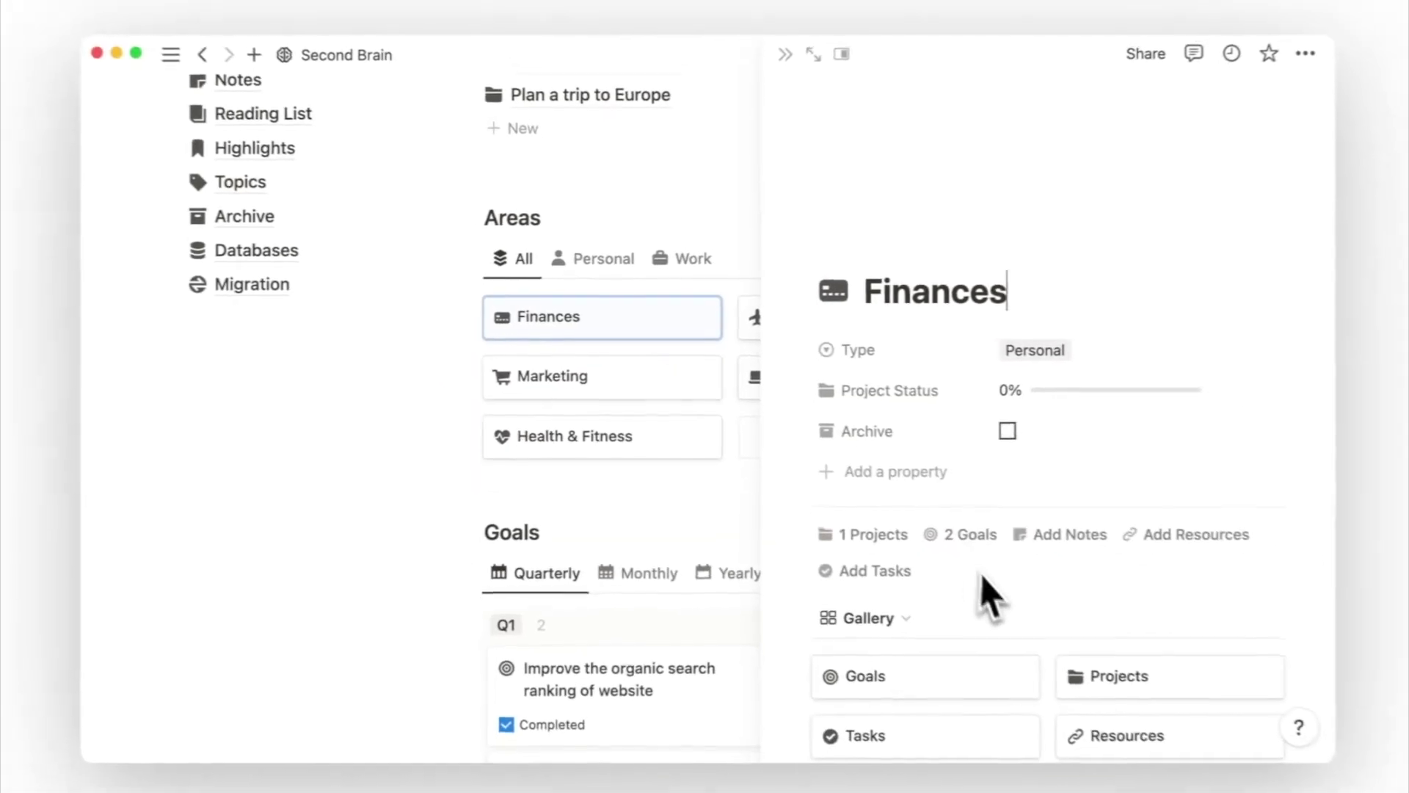
pyautogui.scroll(-3, 991, 600)
pyautogui.click(967, 543)
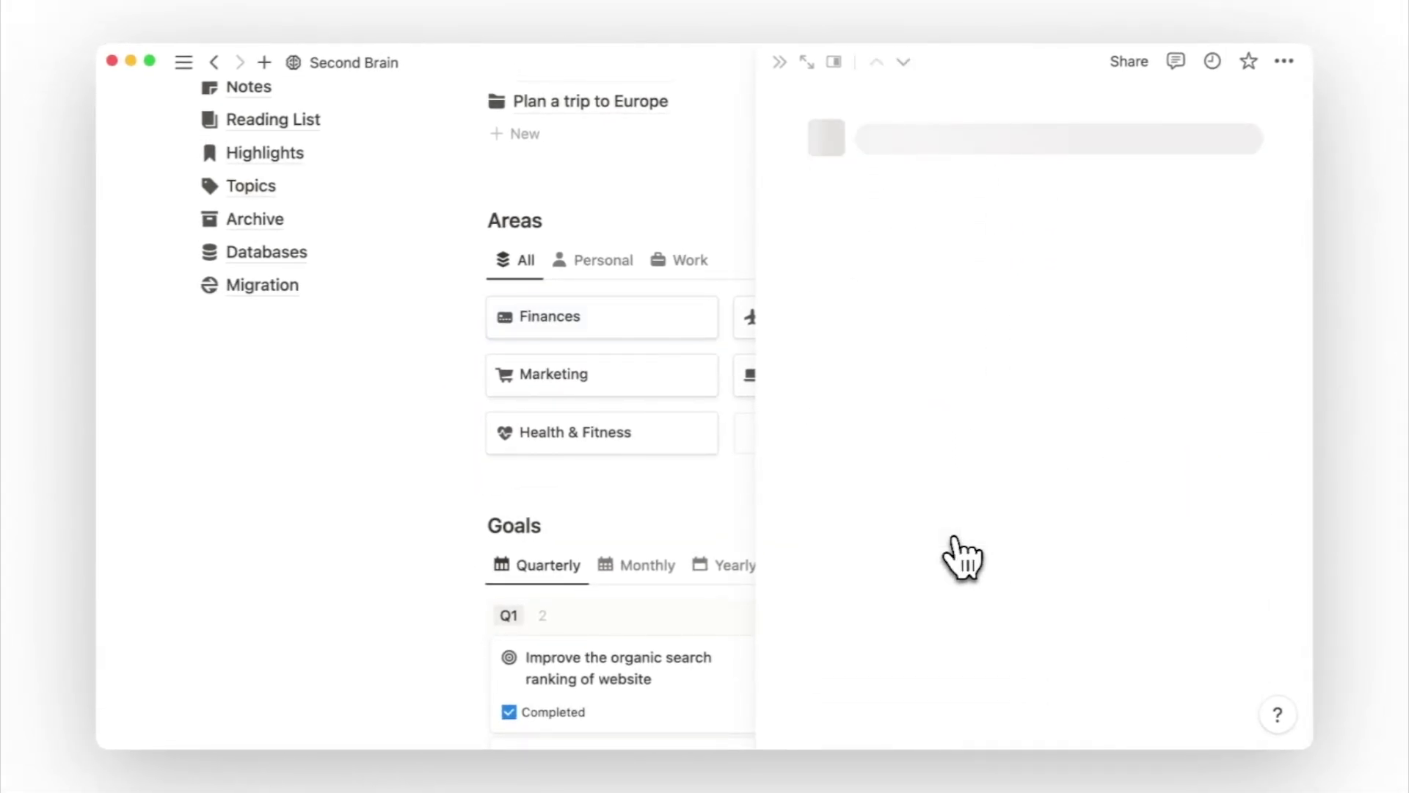
pyautogui.hscroll(10, 1187, 440)
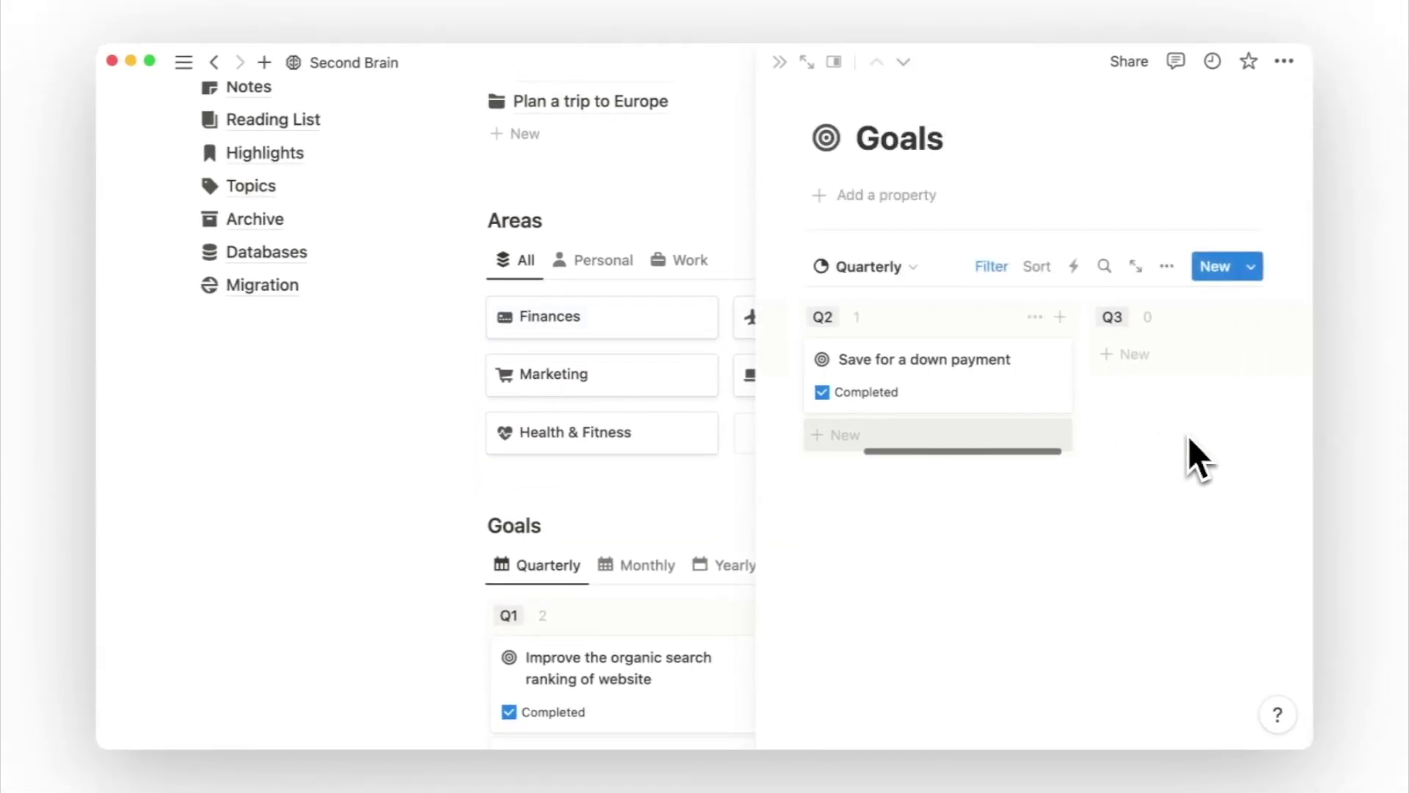
pyautogui.click(946, 353)
pyautogui.write('Save $20,')
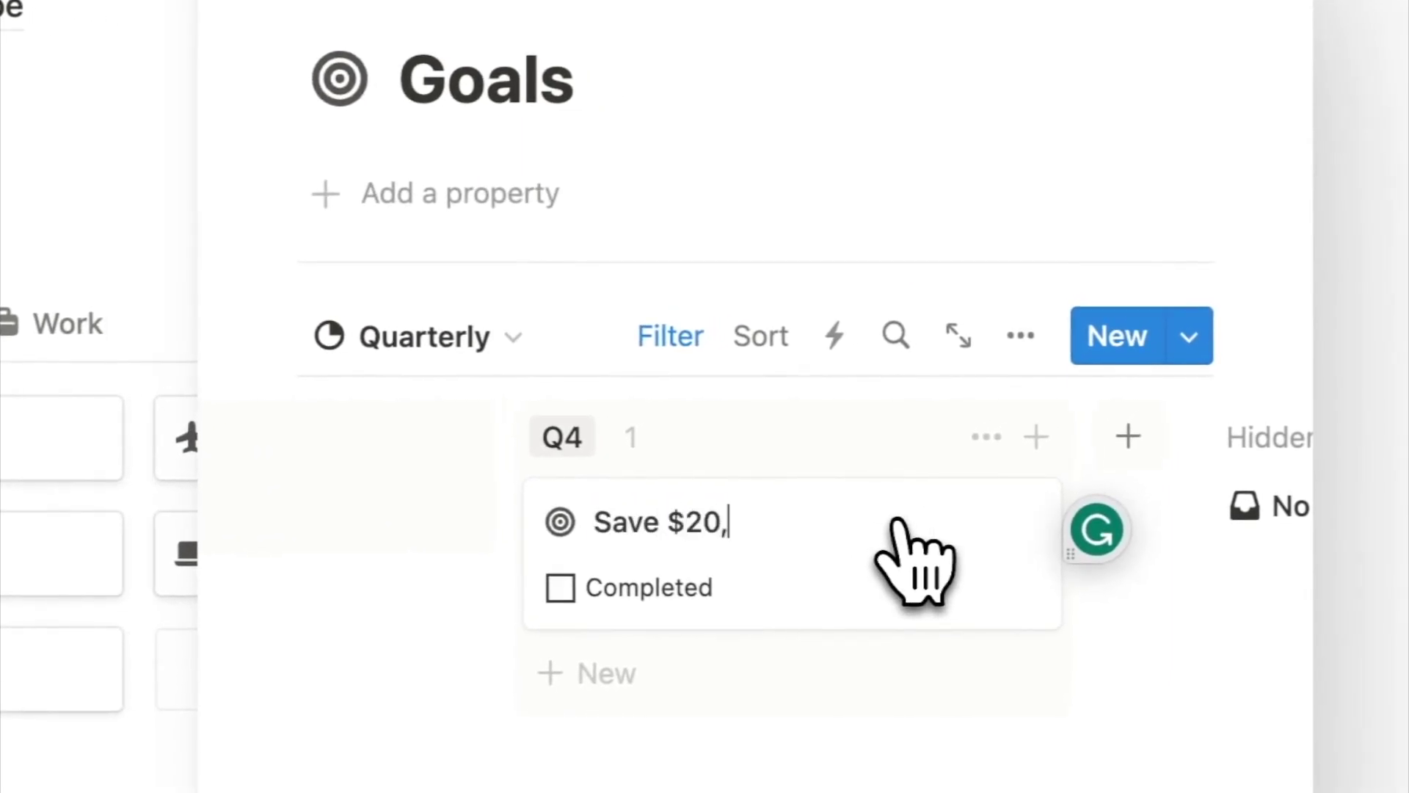
pyautogui.write('und')
pyautogui.click(874, 114)
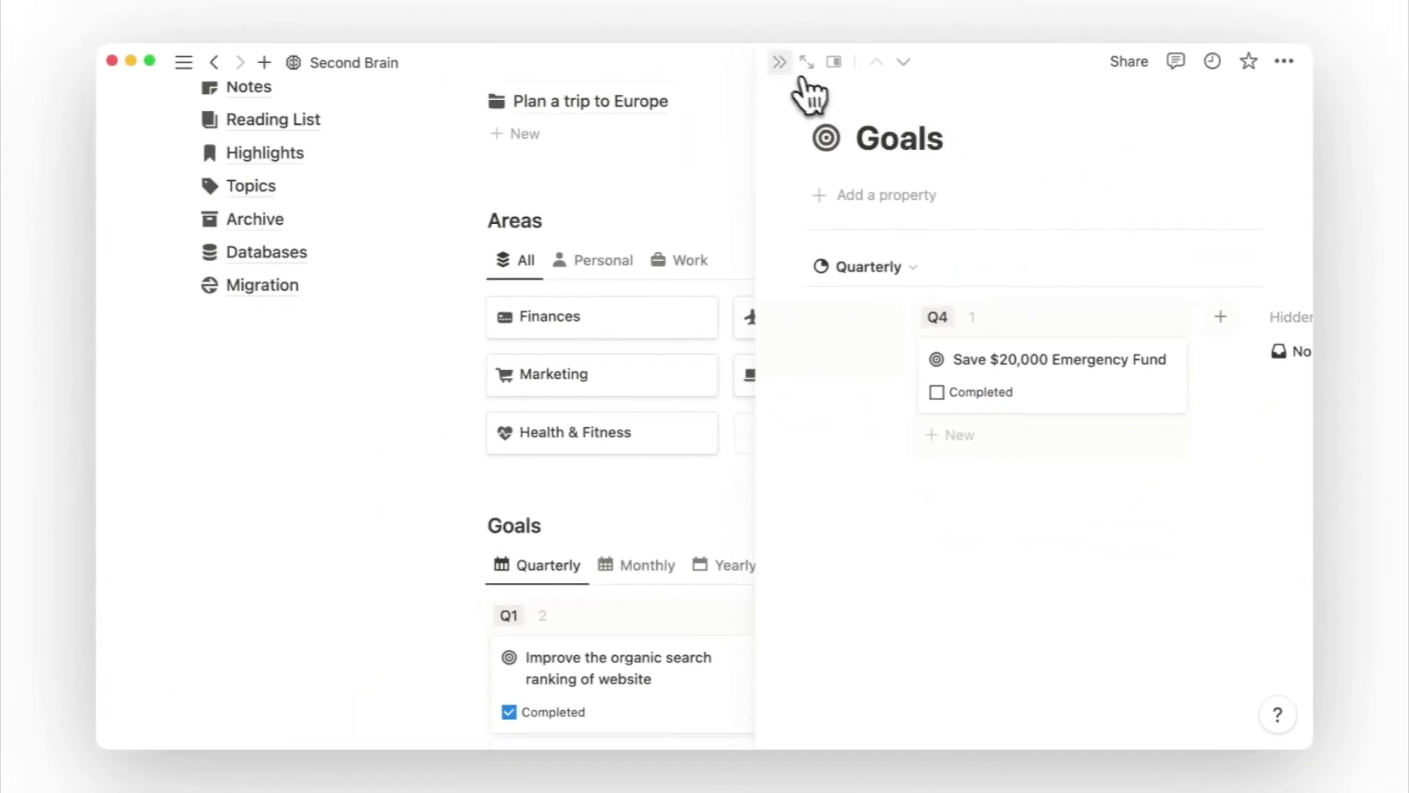
pyautogui.click(780, 62)
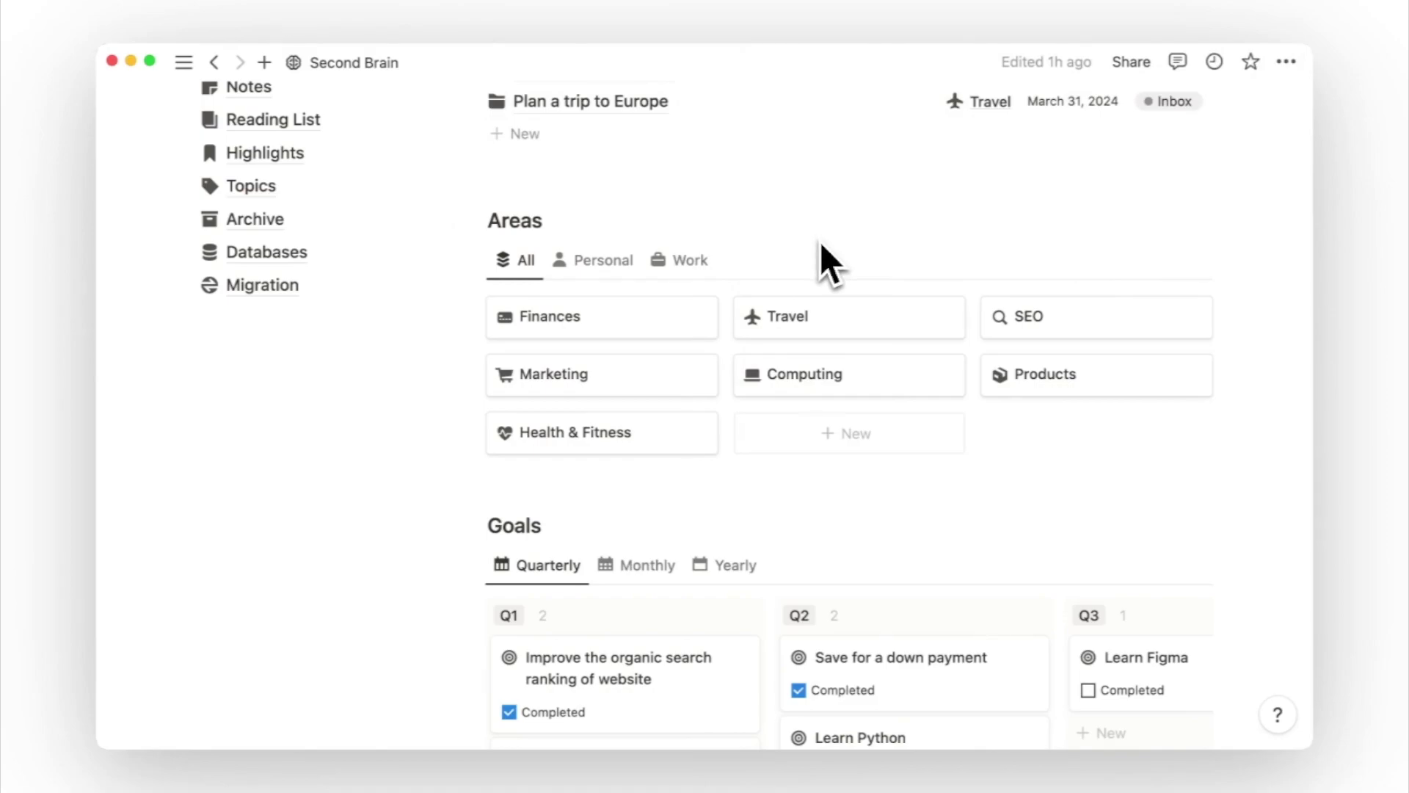
# Set Register for a half marathon, under the Run a half marathon goal, due September 12, 2023
pyautogui.scroll(-5, 841, 544)
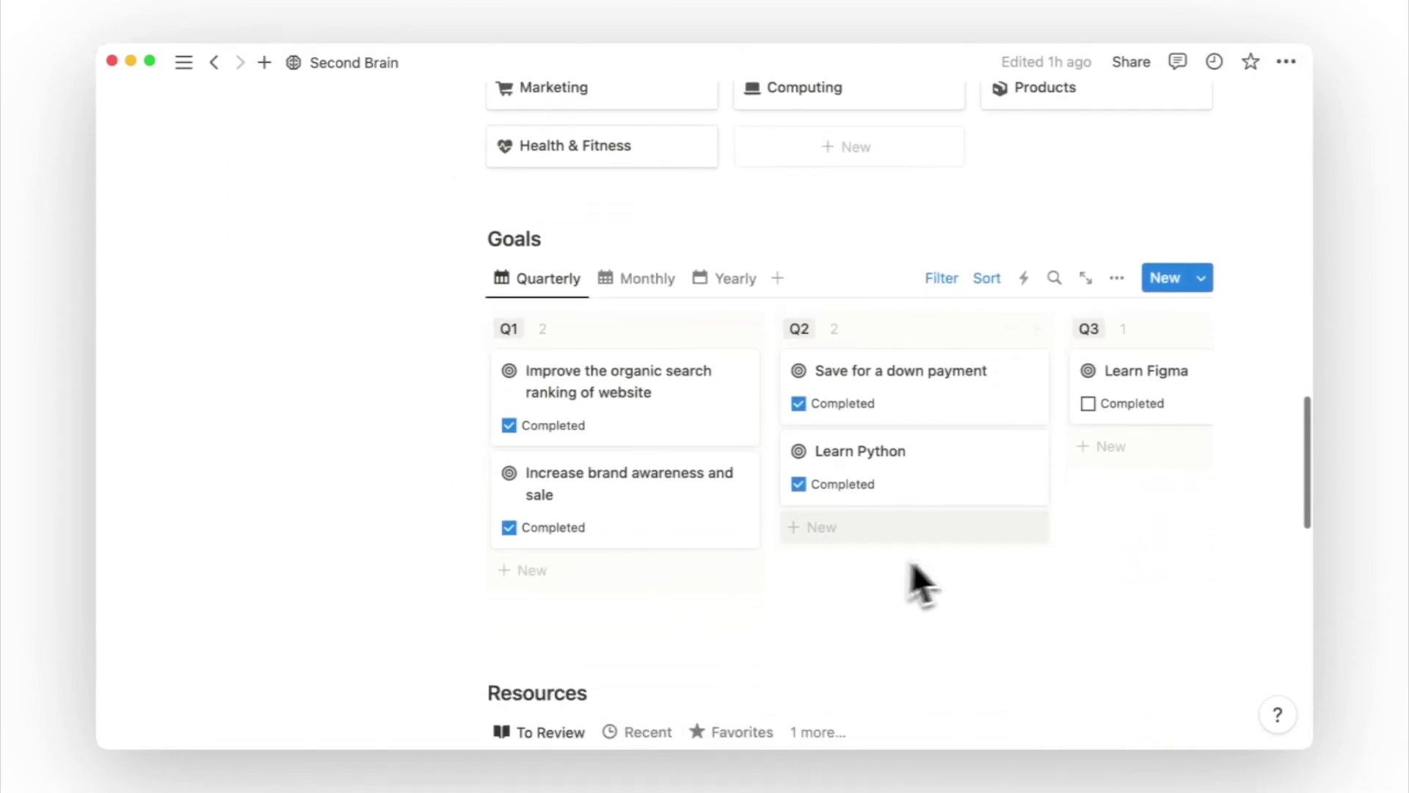
pyautogui.hscroll(8, 998, 544)
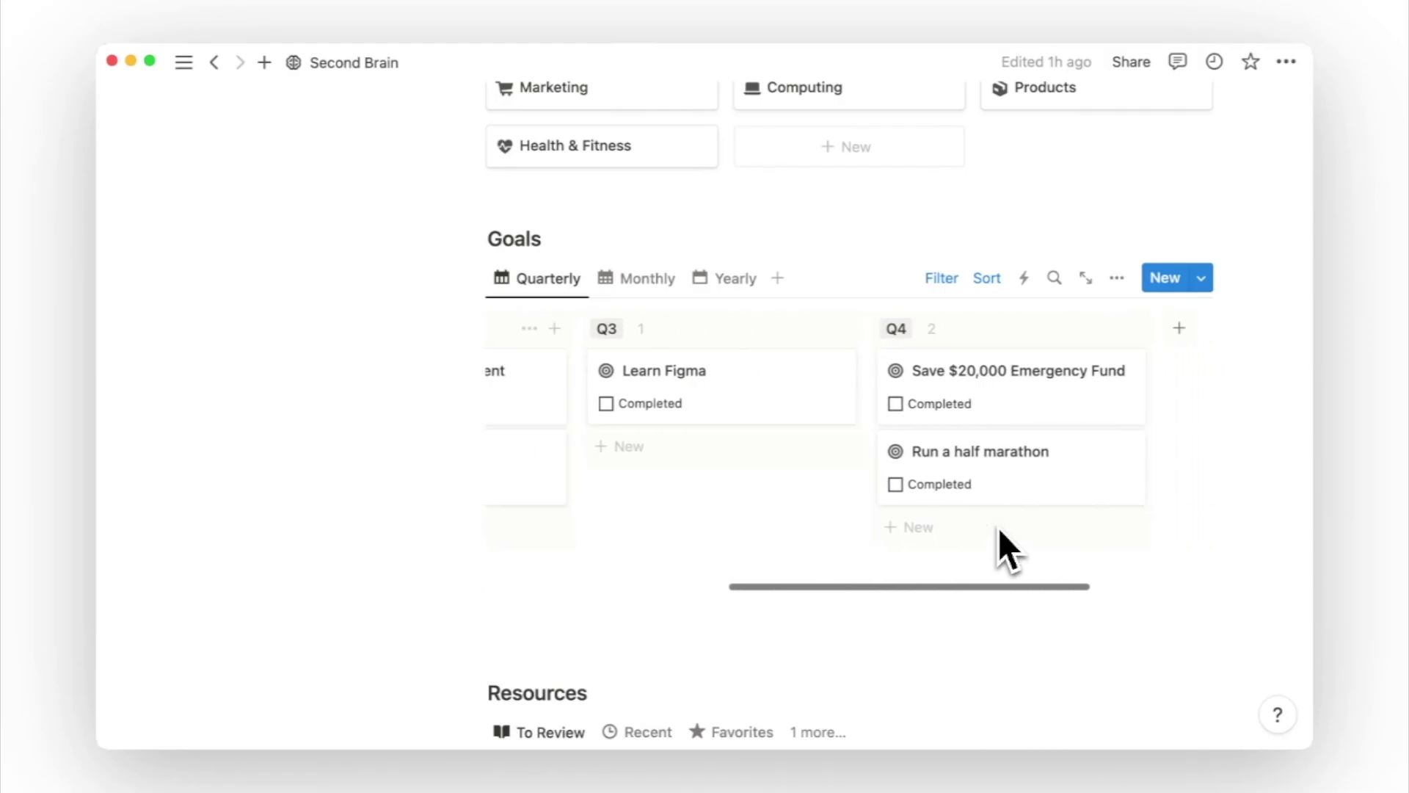
pyautogui.click(1066, 473)
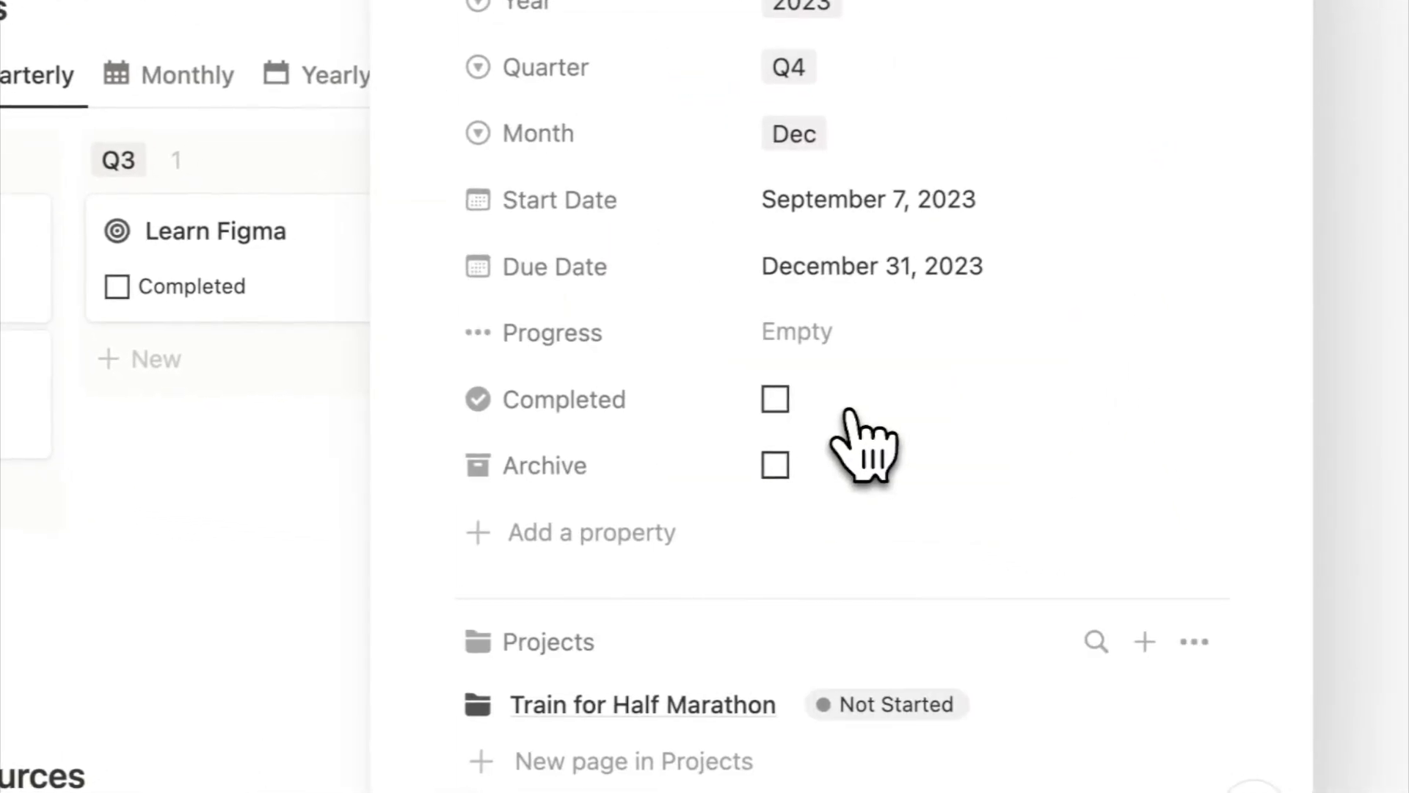
pyautogui.scroll(-10, 851, 415)
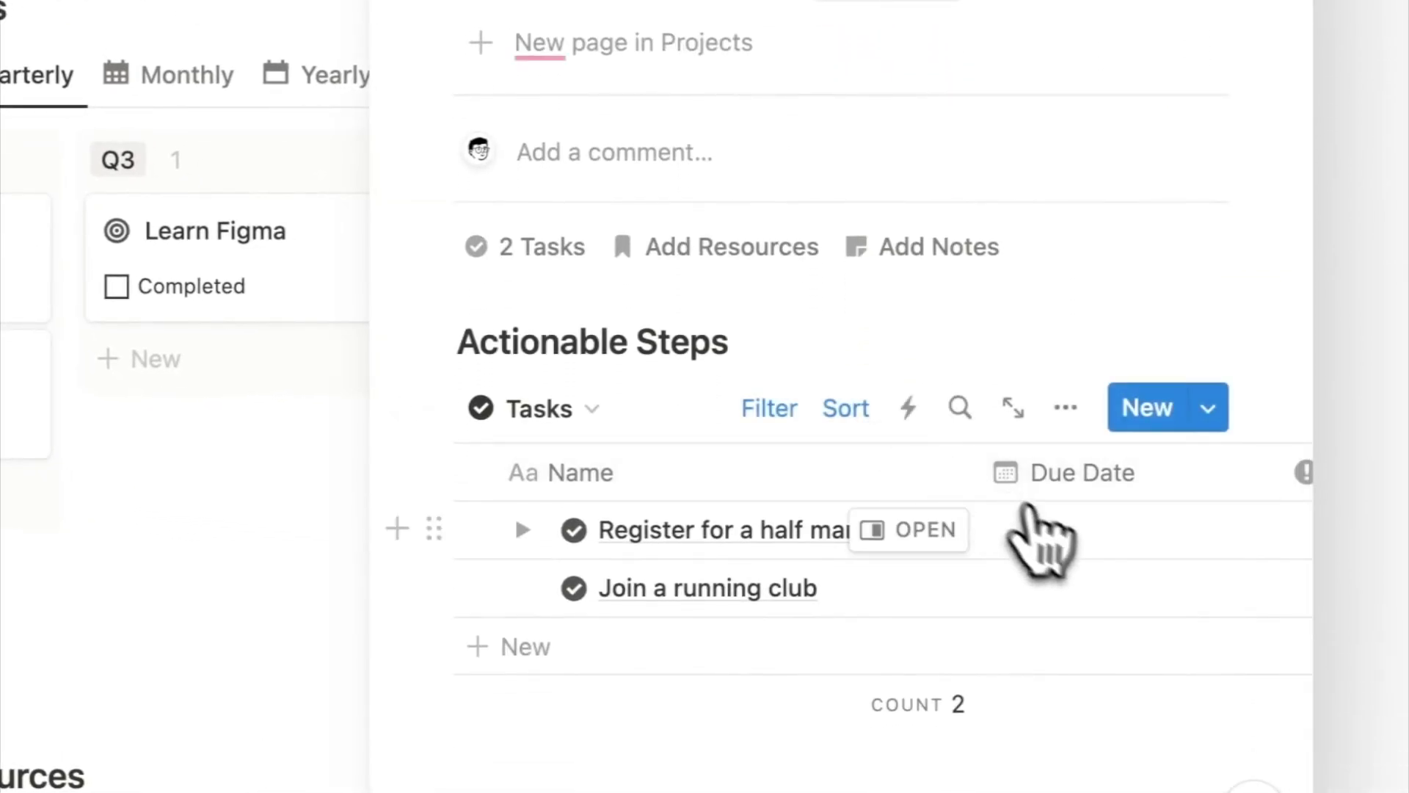
pyautogui.click(1042, 532)
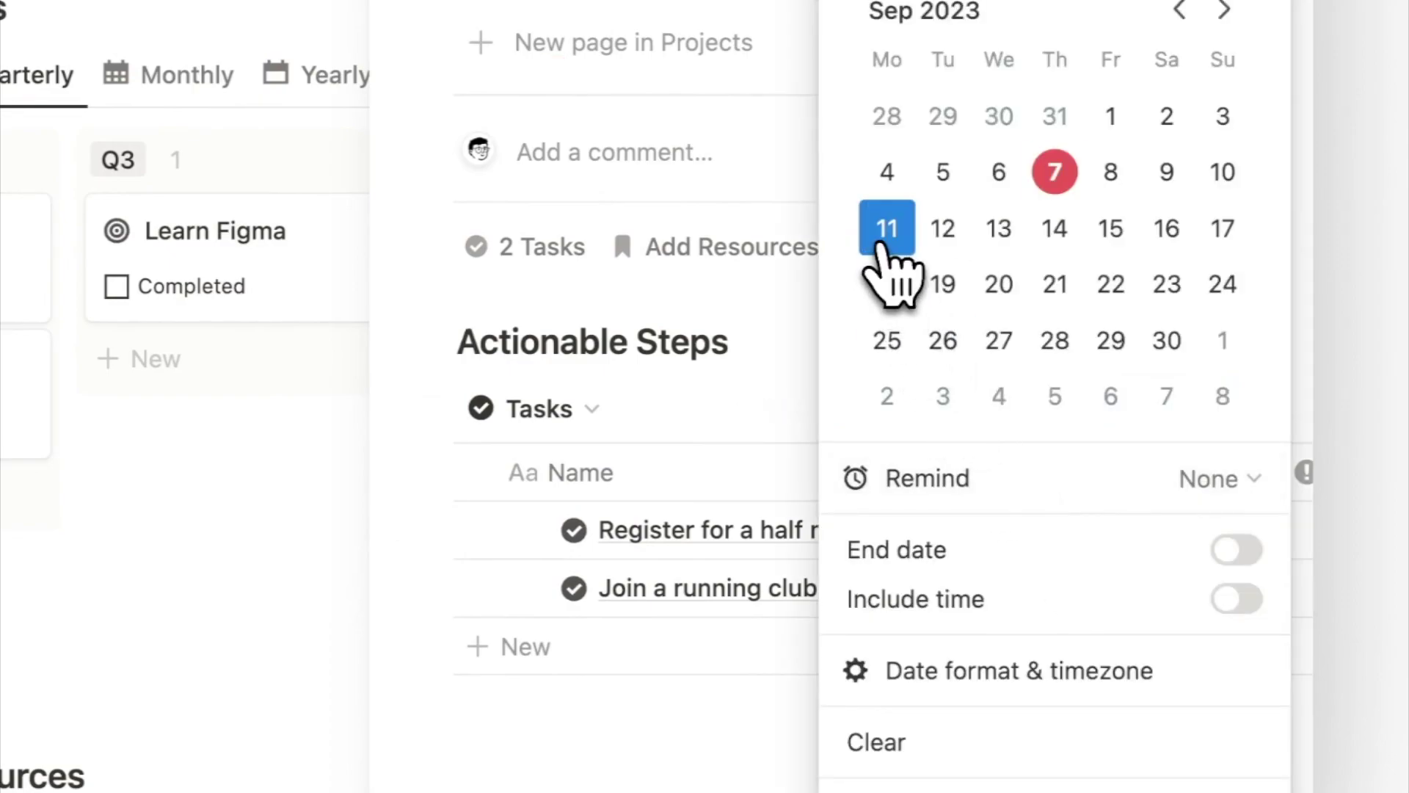
pyautogui.click(792, 365)
pyautogui.click(1057, 530)
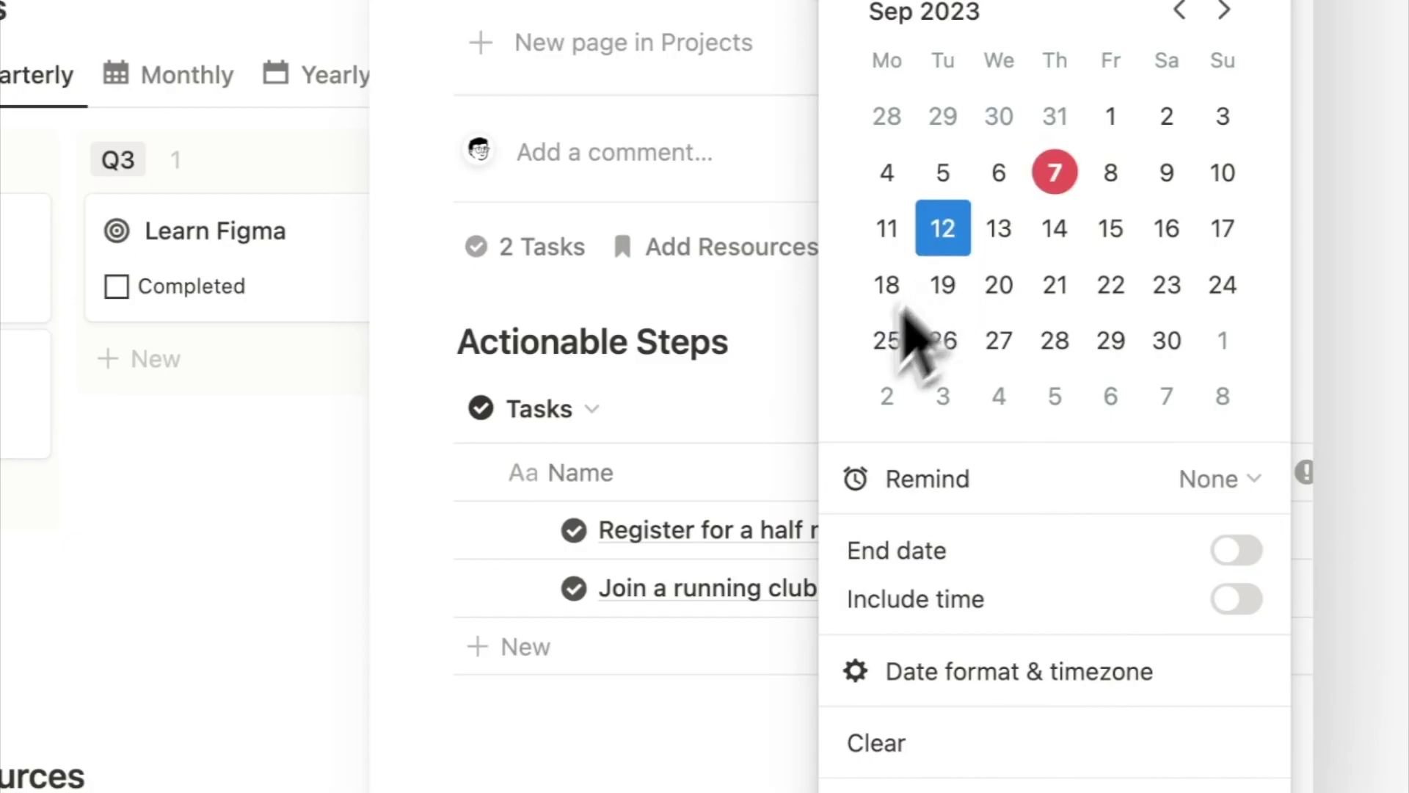
pyautogui.click(771, 441)
pyautogui.click(807, 345)
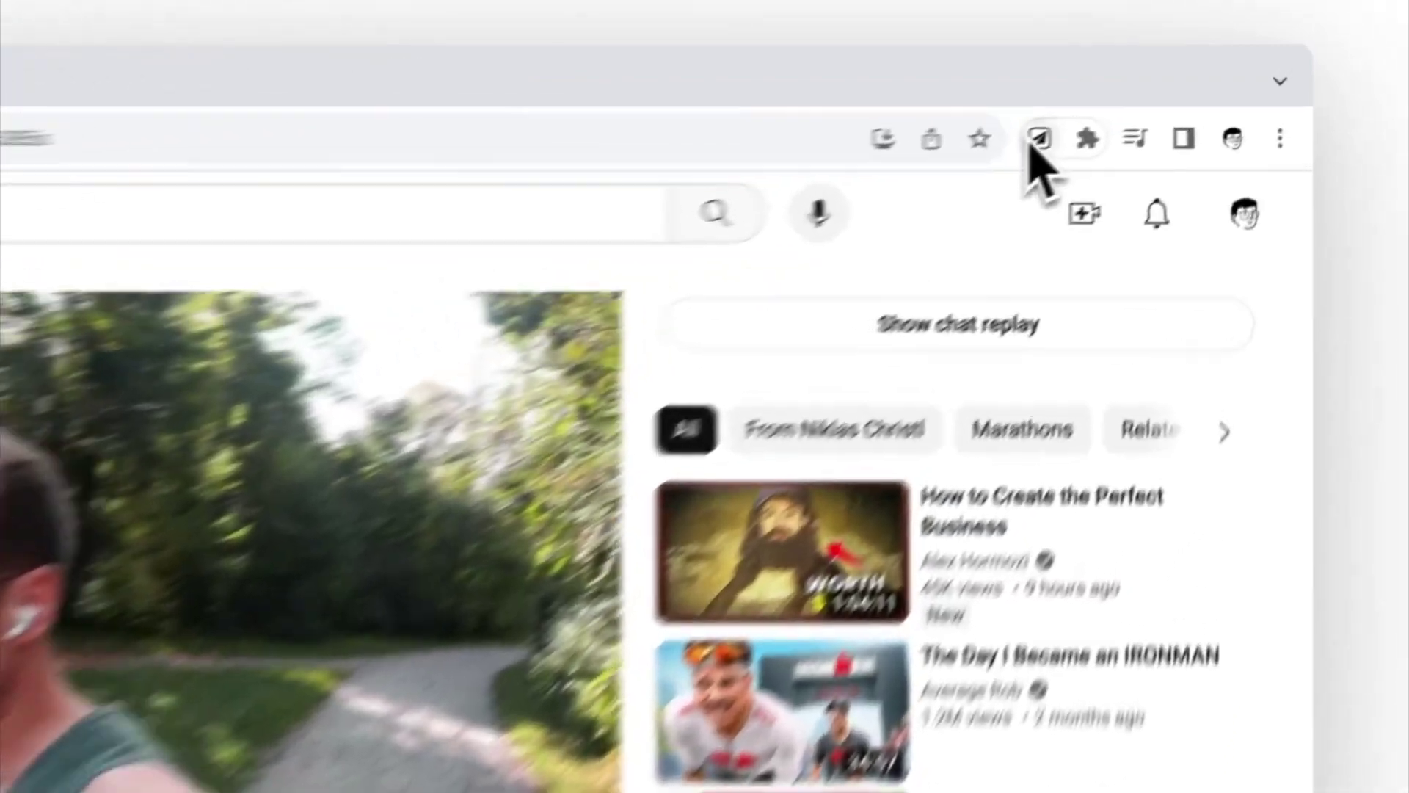
# Store the marathon video in Resources using the Save to Notion extension form
pyautogui.click(1142, 103)
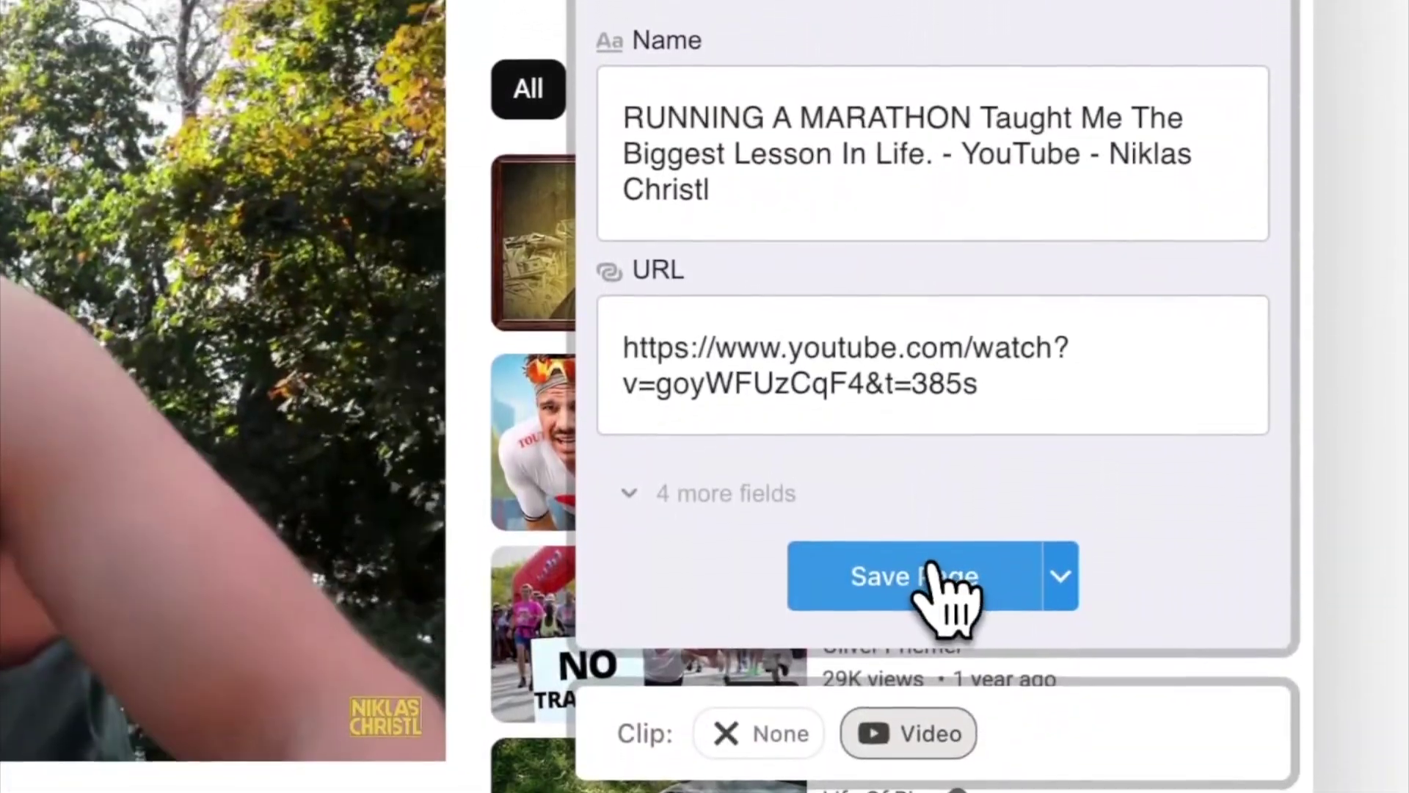
pyautogui.click(929, 571)
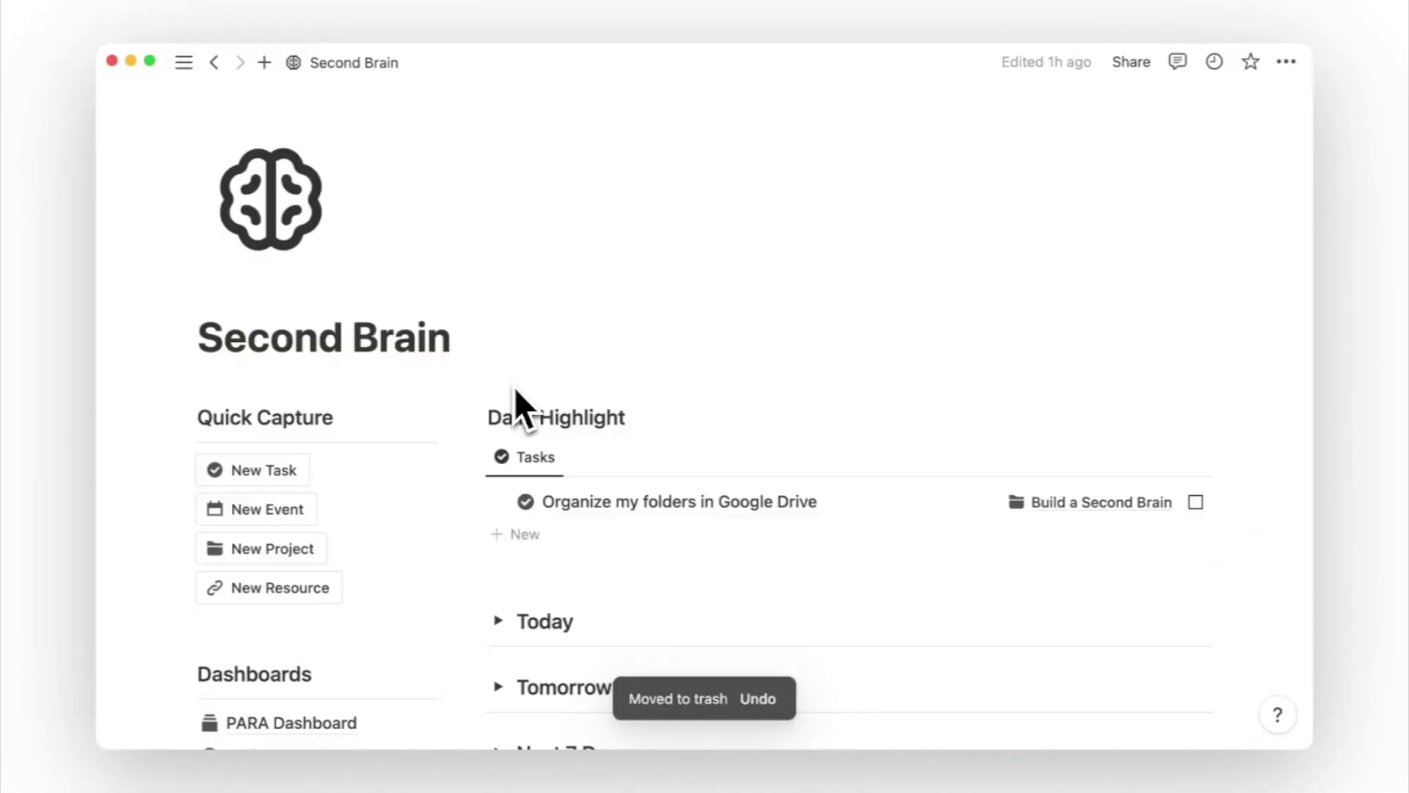
# Create a new resource titled with the marathon video's name and its short share link as URL
pyautogui.click(324, 588)
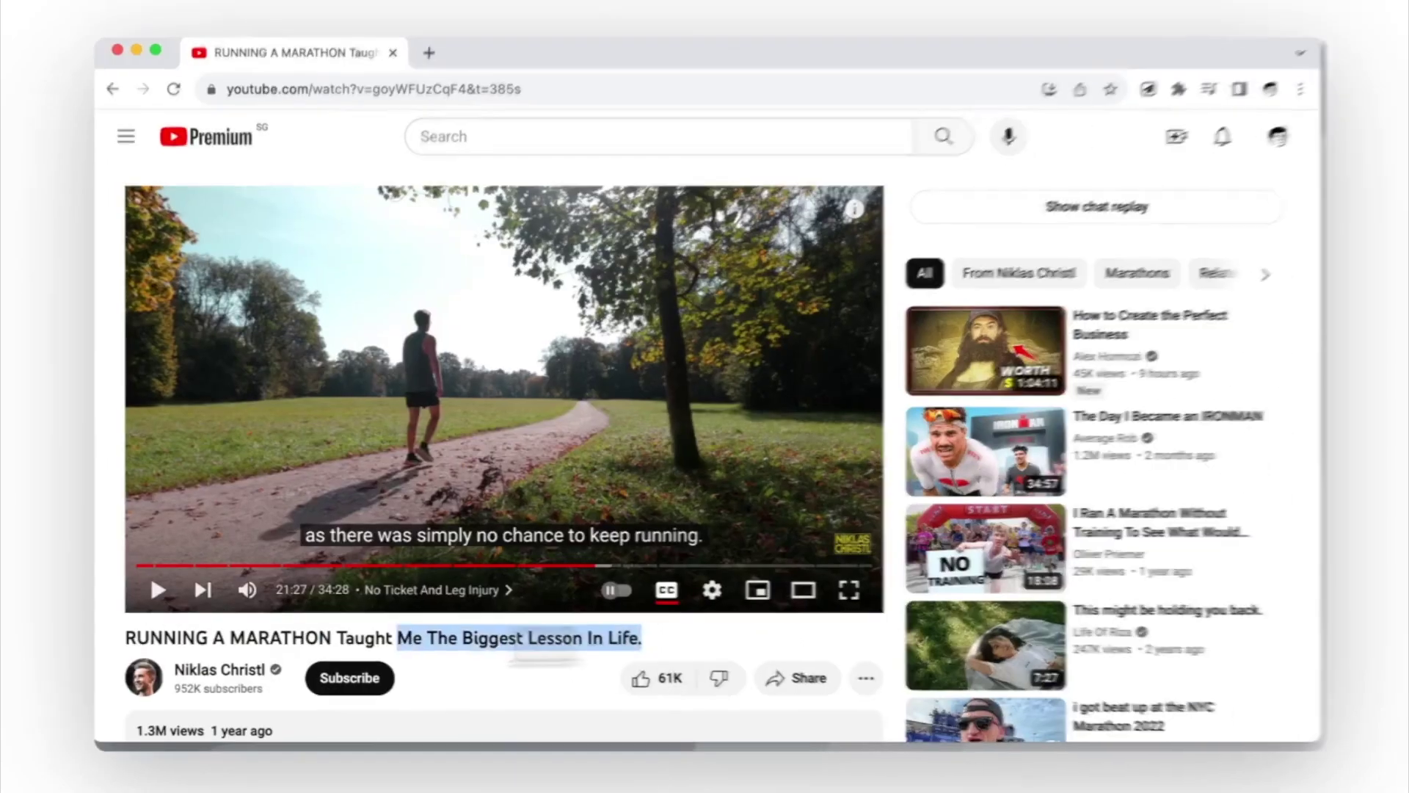
pyautogui.moveTo(397, 636); pyautogui.dragTo(125, 635)
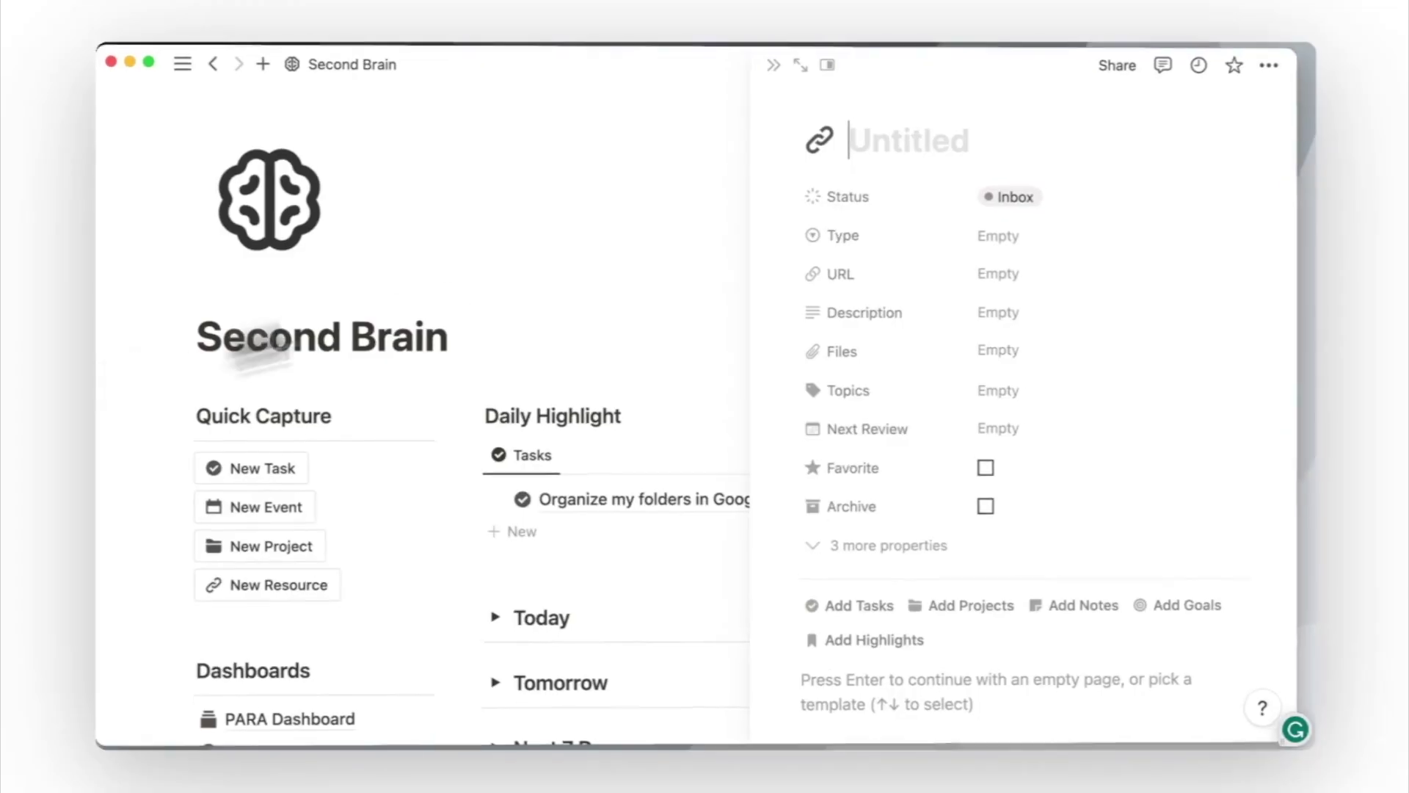
pyautogui.write('RUNNING A MARATHON Taught Me The Biggest Lesson In Life.')
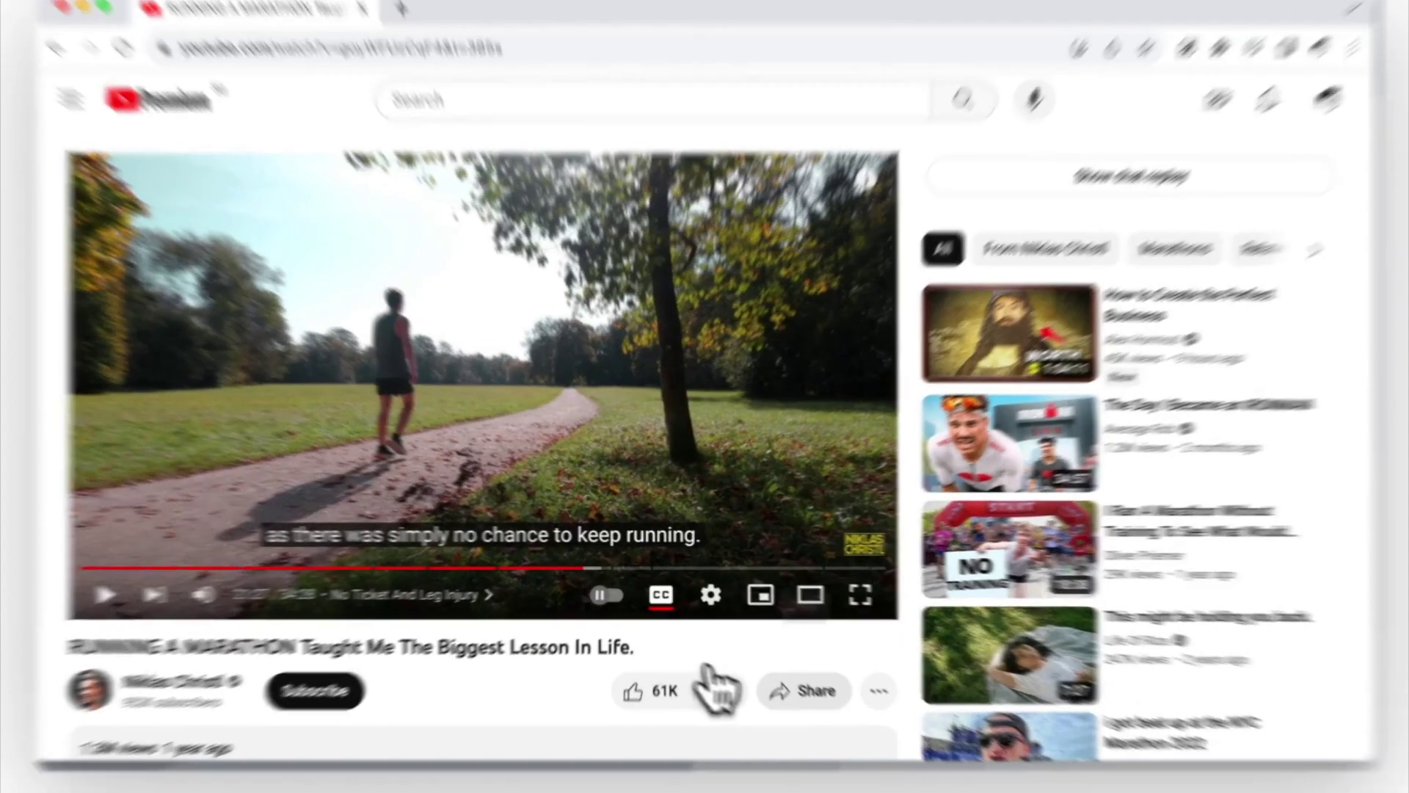
pyautogui.click(802, 685)
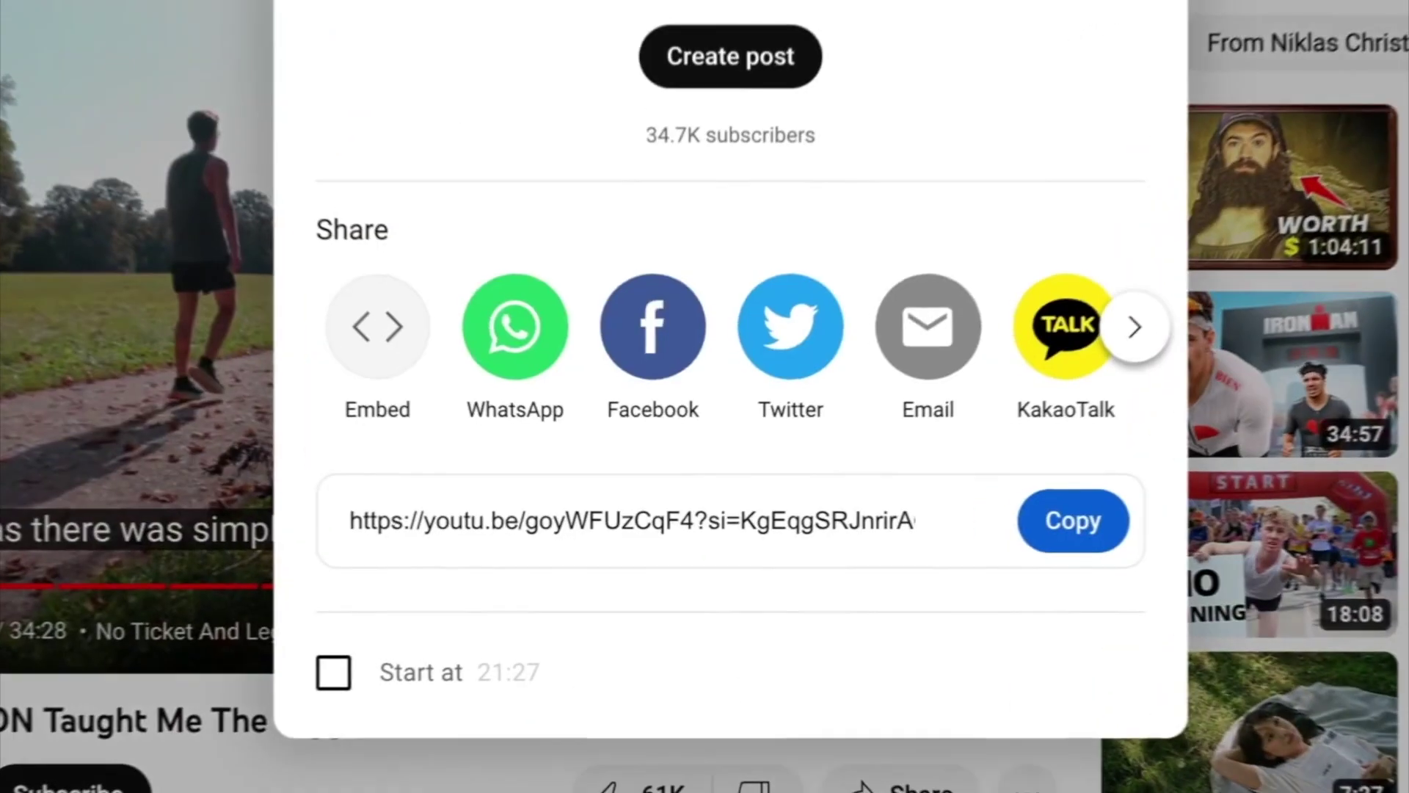
pyautogui.click(1050, 523)
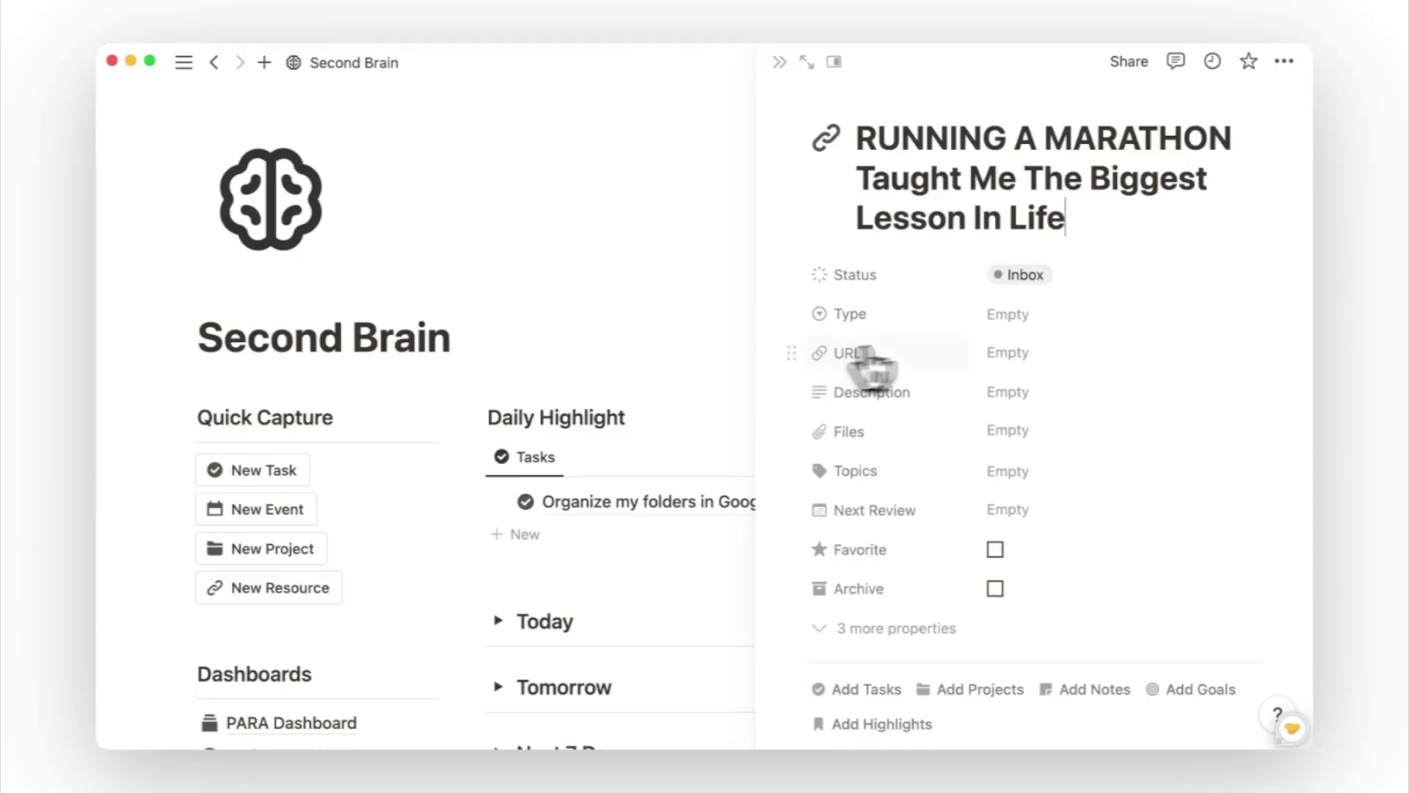
pyautogui.click(1027, 353)
pyautogui.press('super+v')
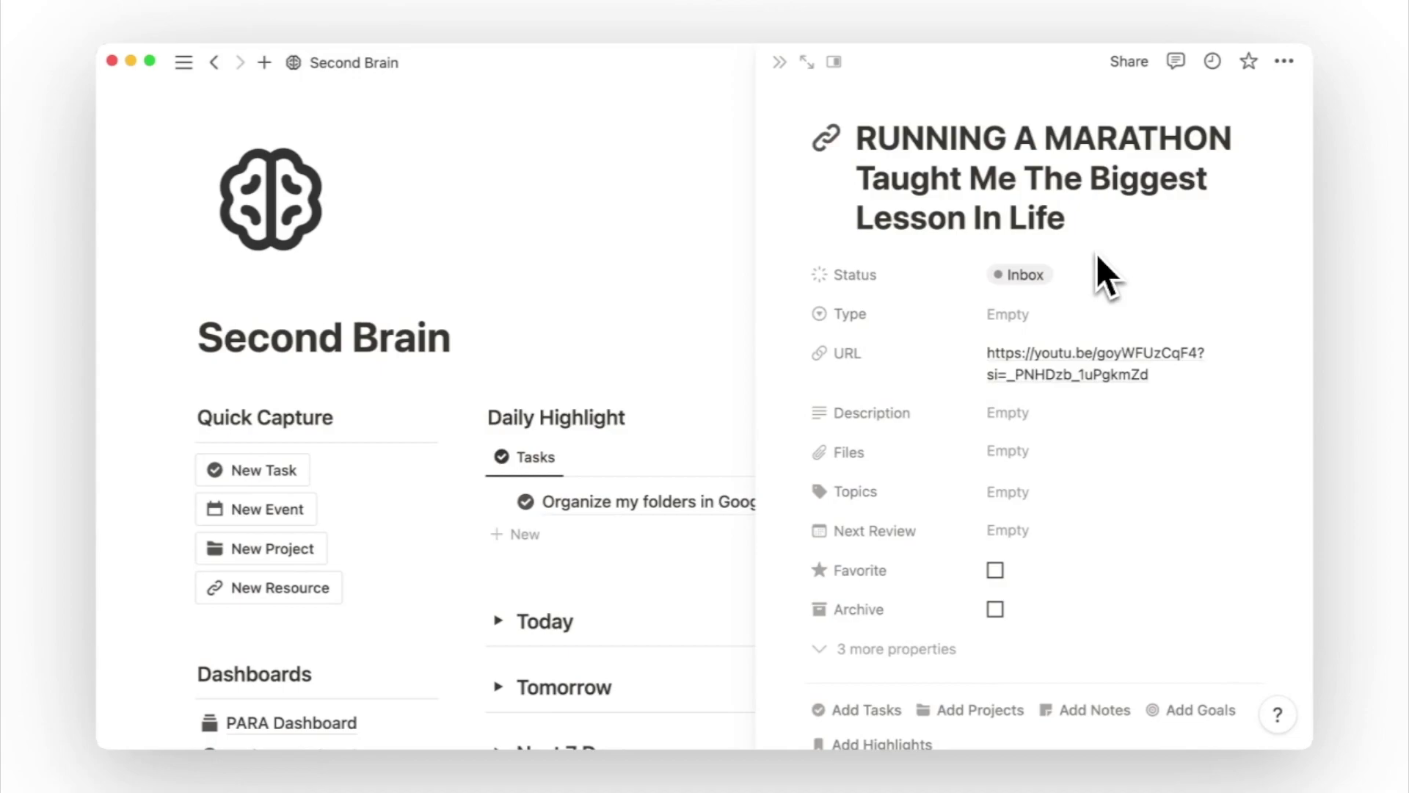
# Set the resource's Status to To Review and Type to Video
pyautogui.click(1099, 276)
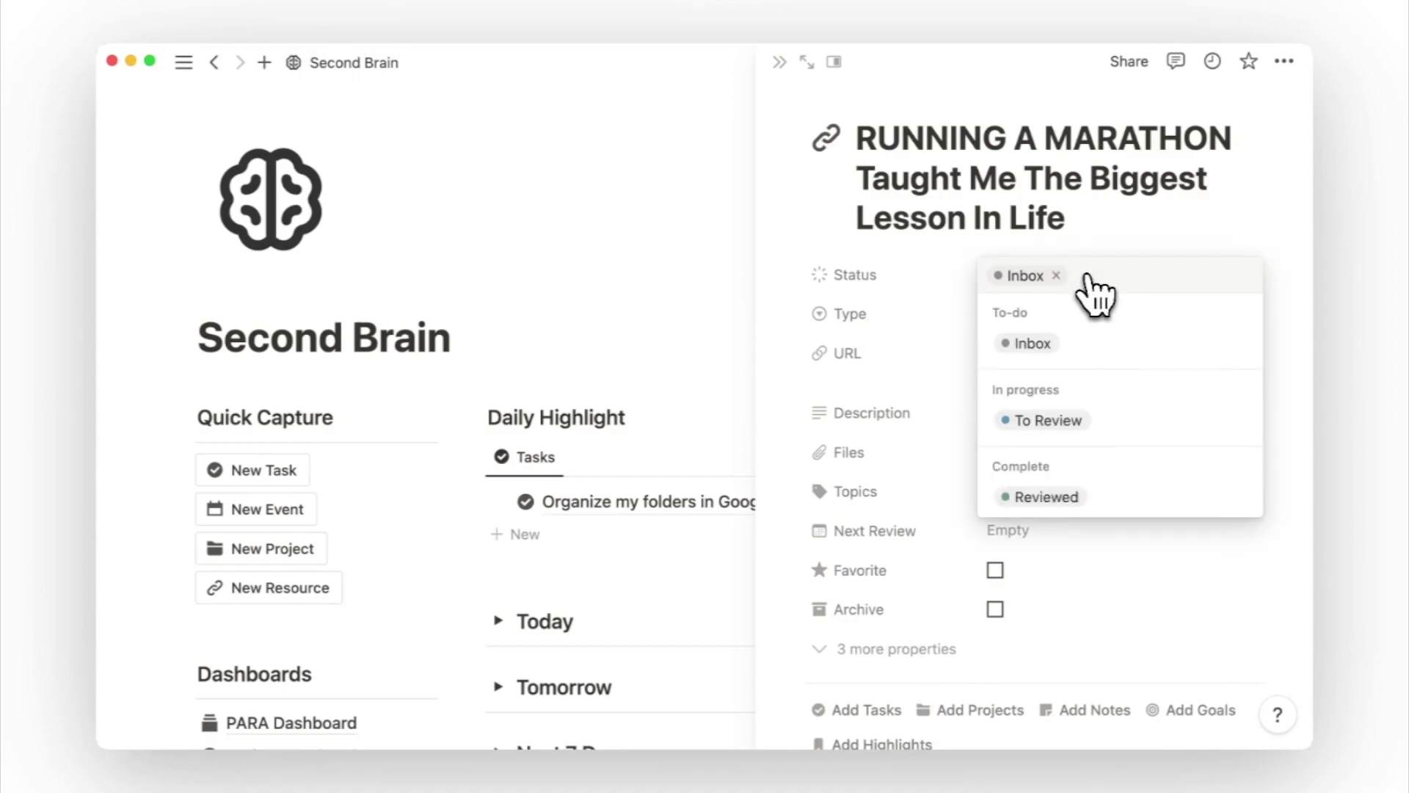
pyautogui.click(1079, 417)
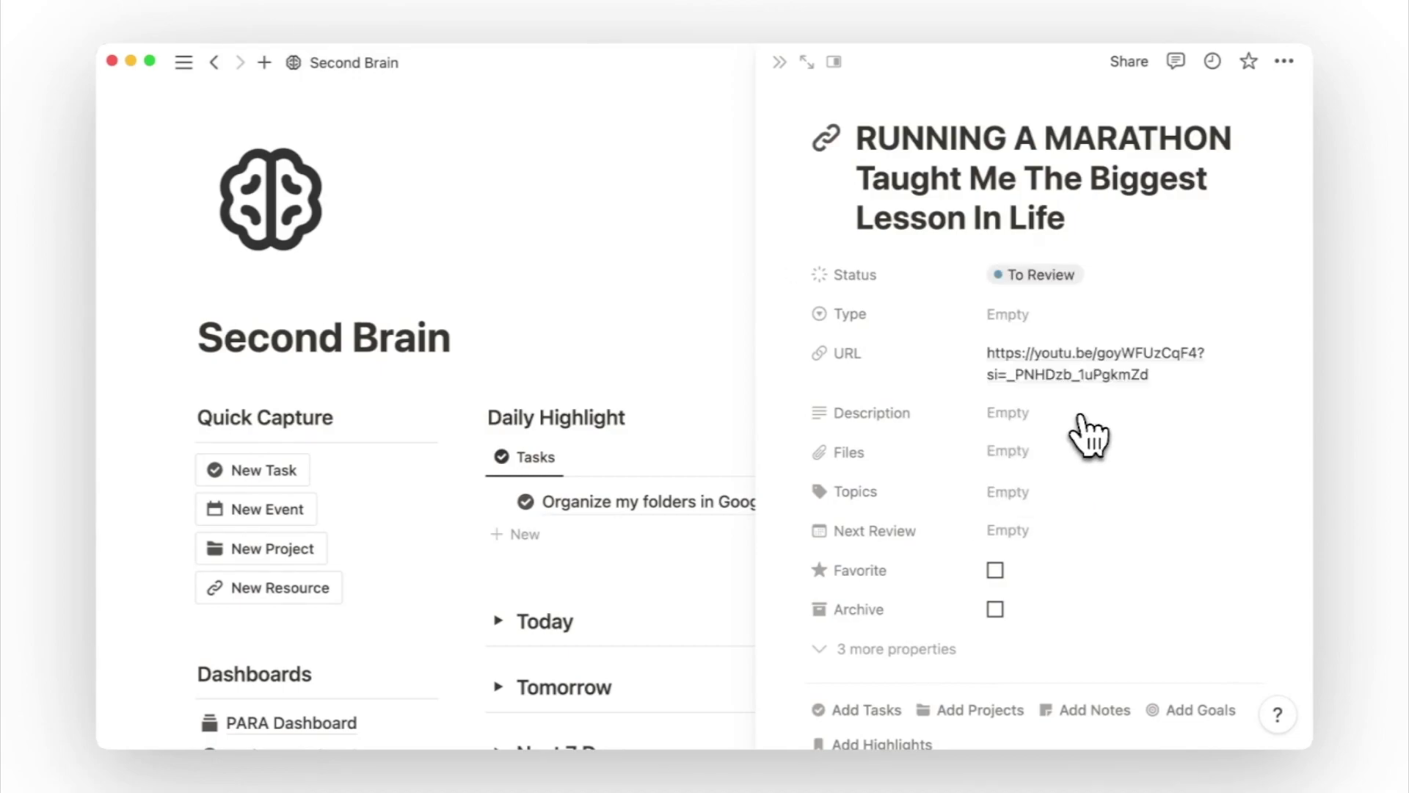
pyautogui.click(1081, 323)
pyautogui.click(1074, 410)
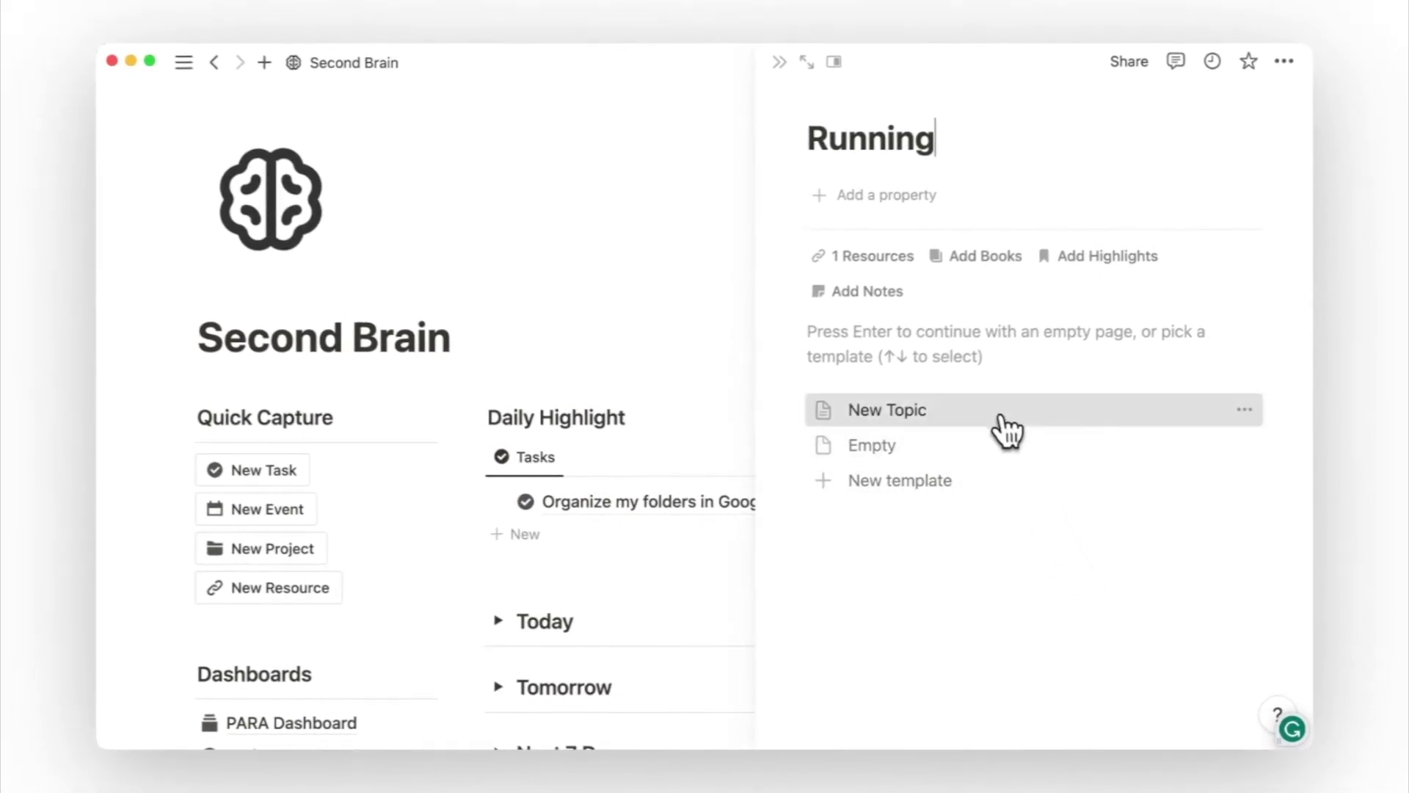
# Apply the New Topic template to the Running topic and give it a runner icon
pyautogui.click(997, 409)
pyautogui.click(852, 106)
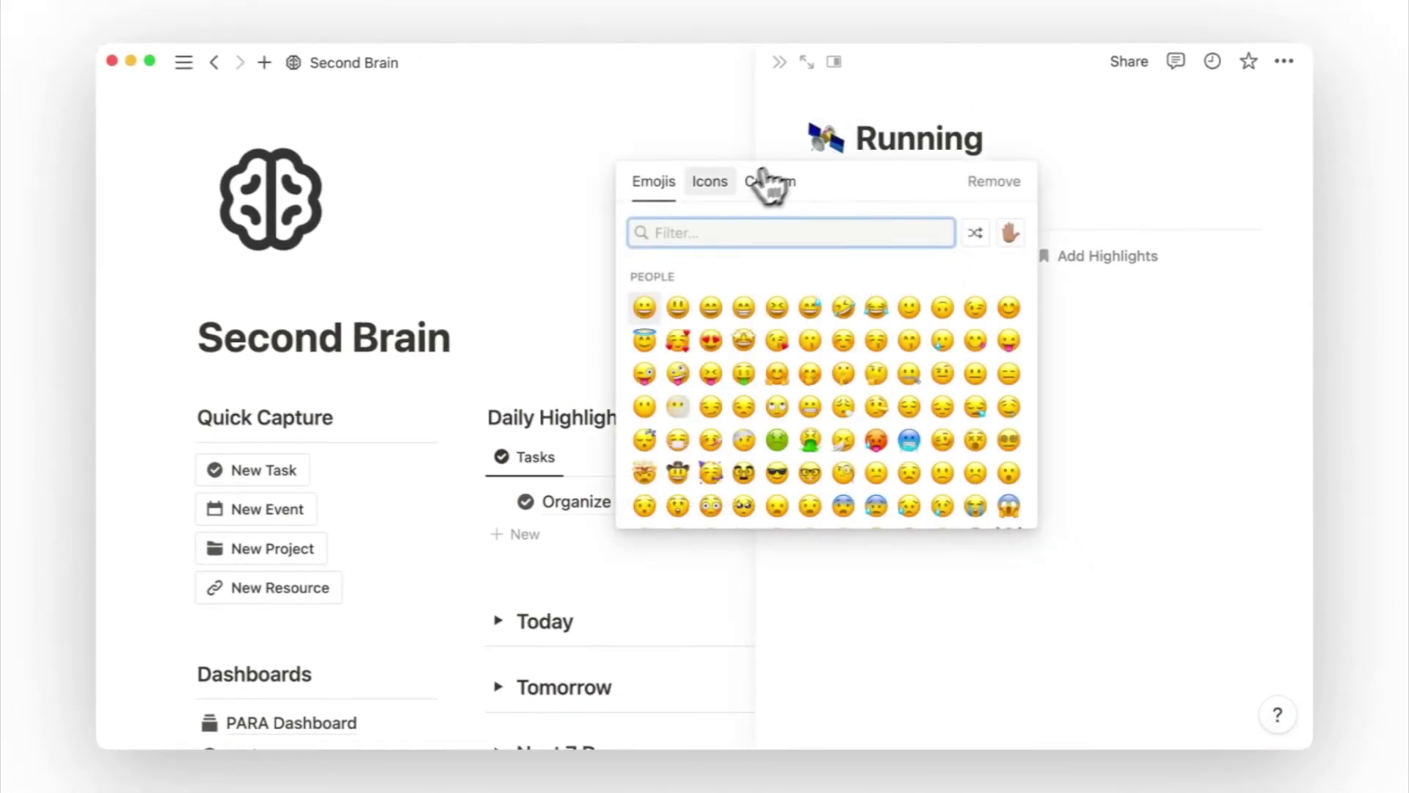
pyautogui.click(724, 188)
pyautogui.write('run')
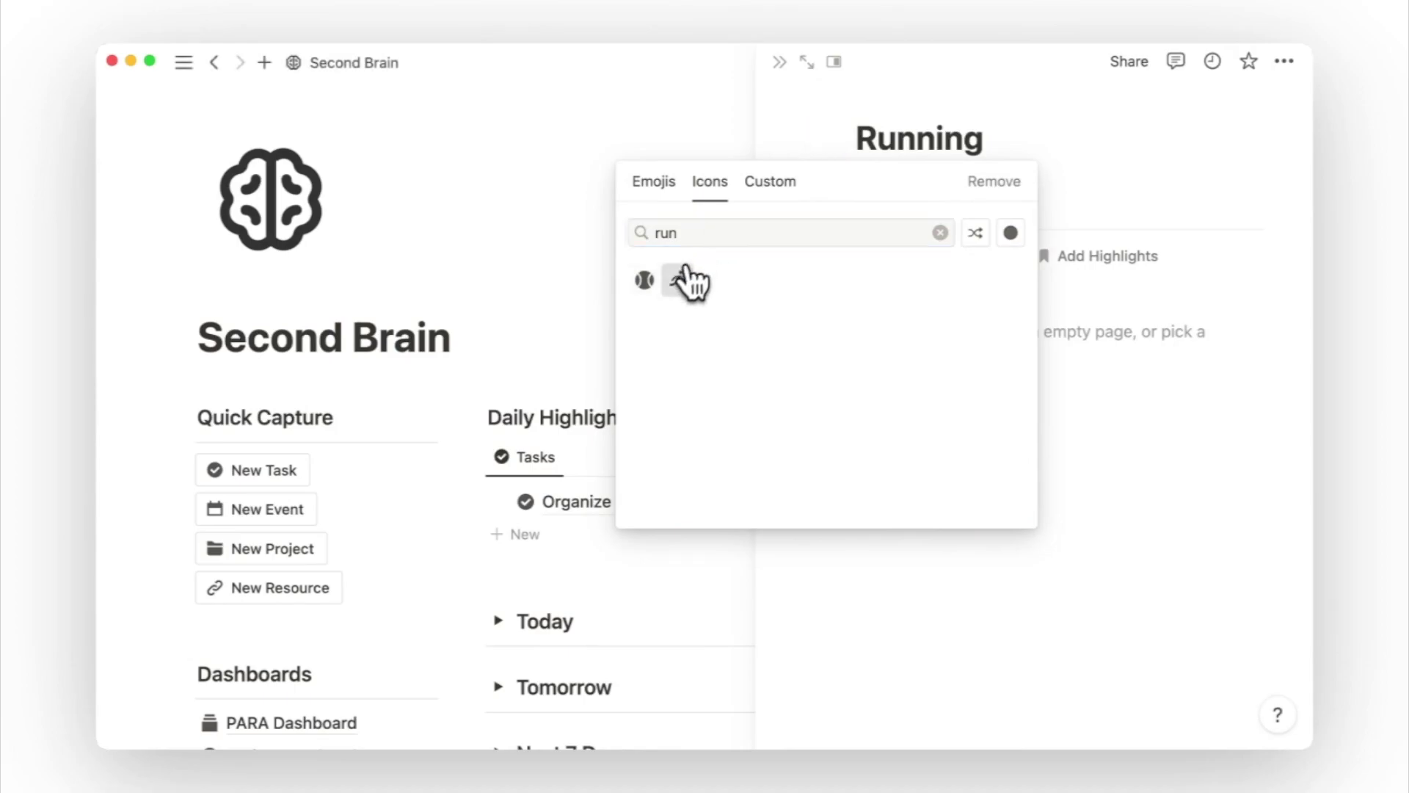
pyautogui.click(681, 278)
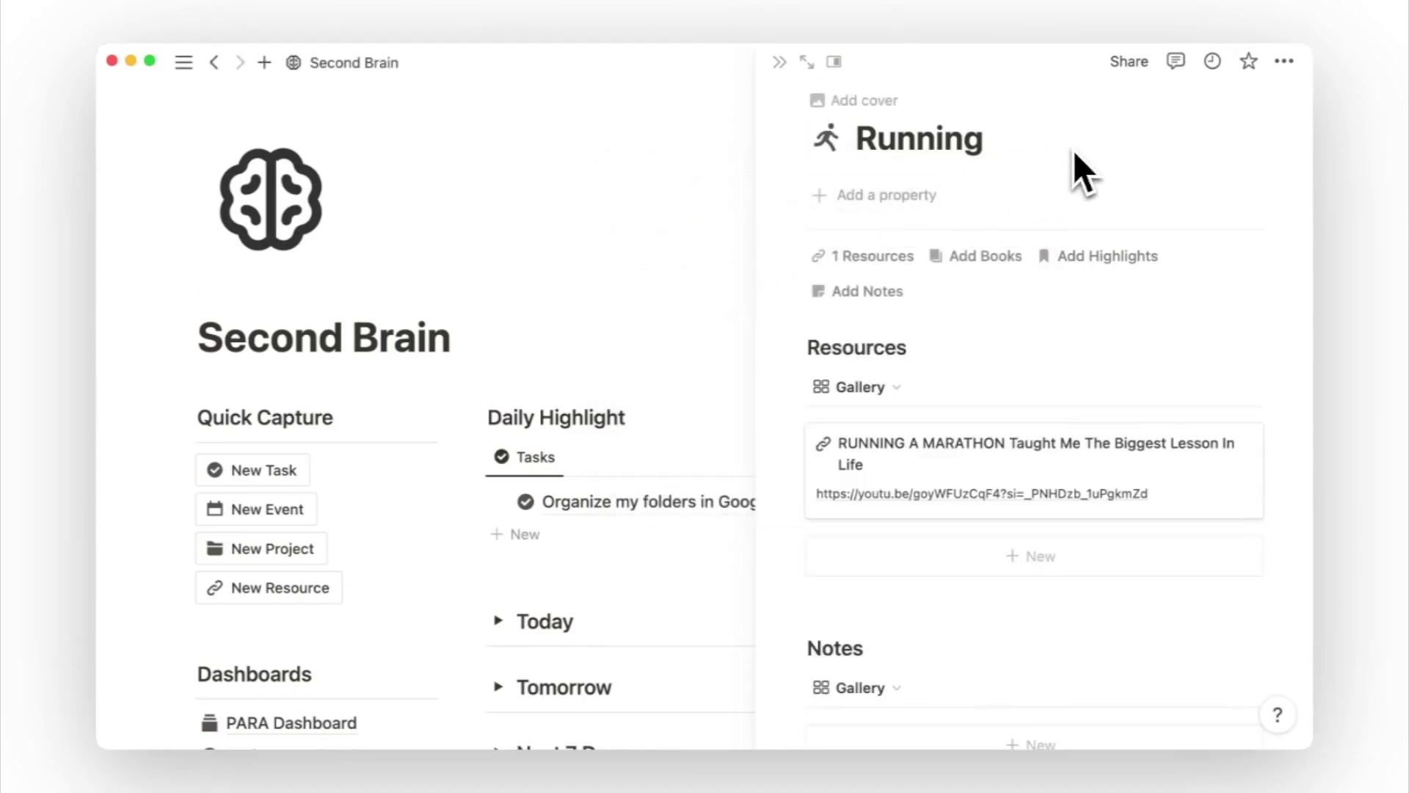
pyautogui.scroll(-10, 1157, 374)
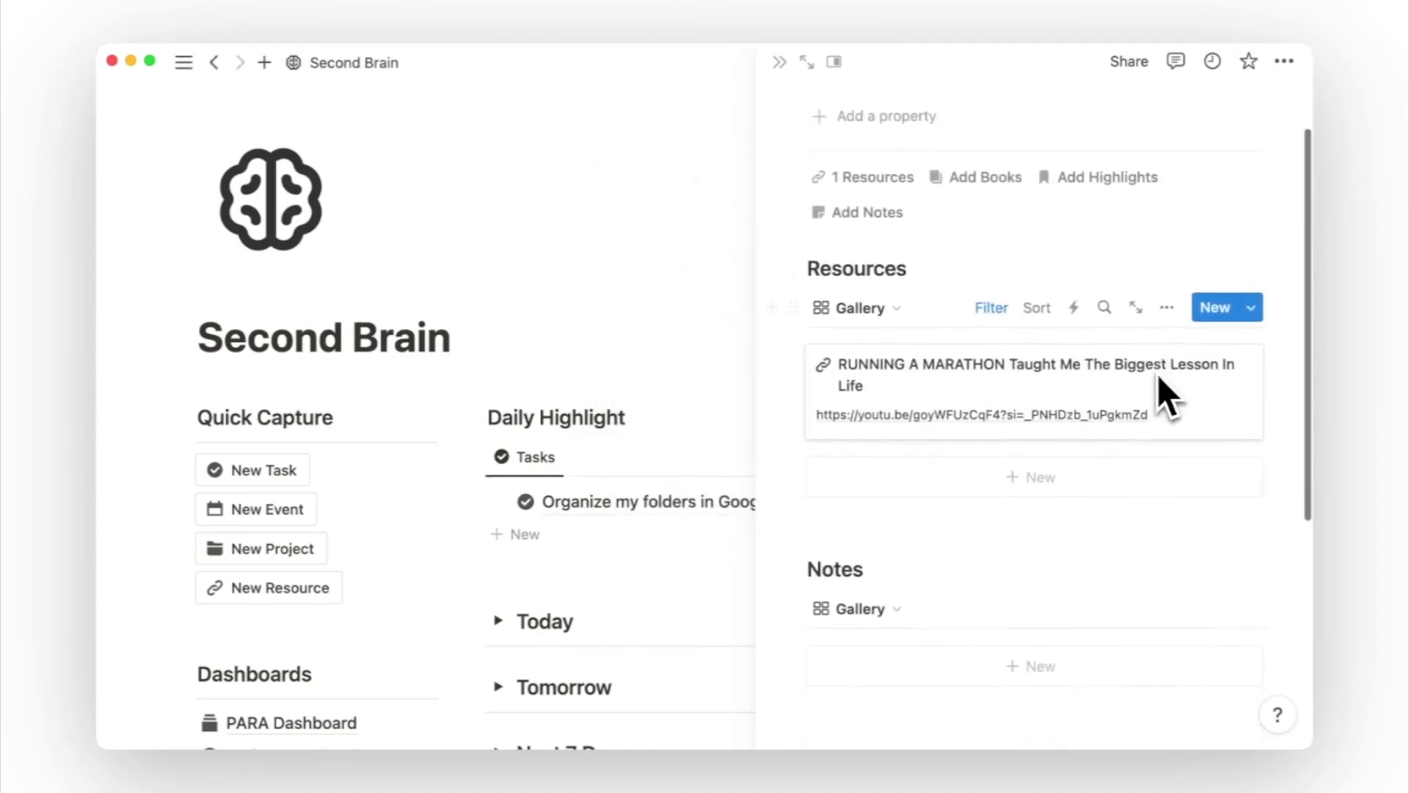
pyautogui.scroll(10, 1157, 374)
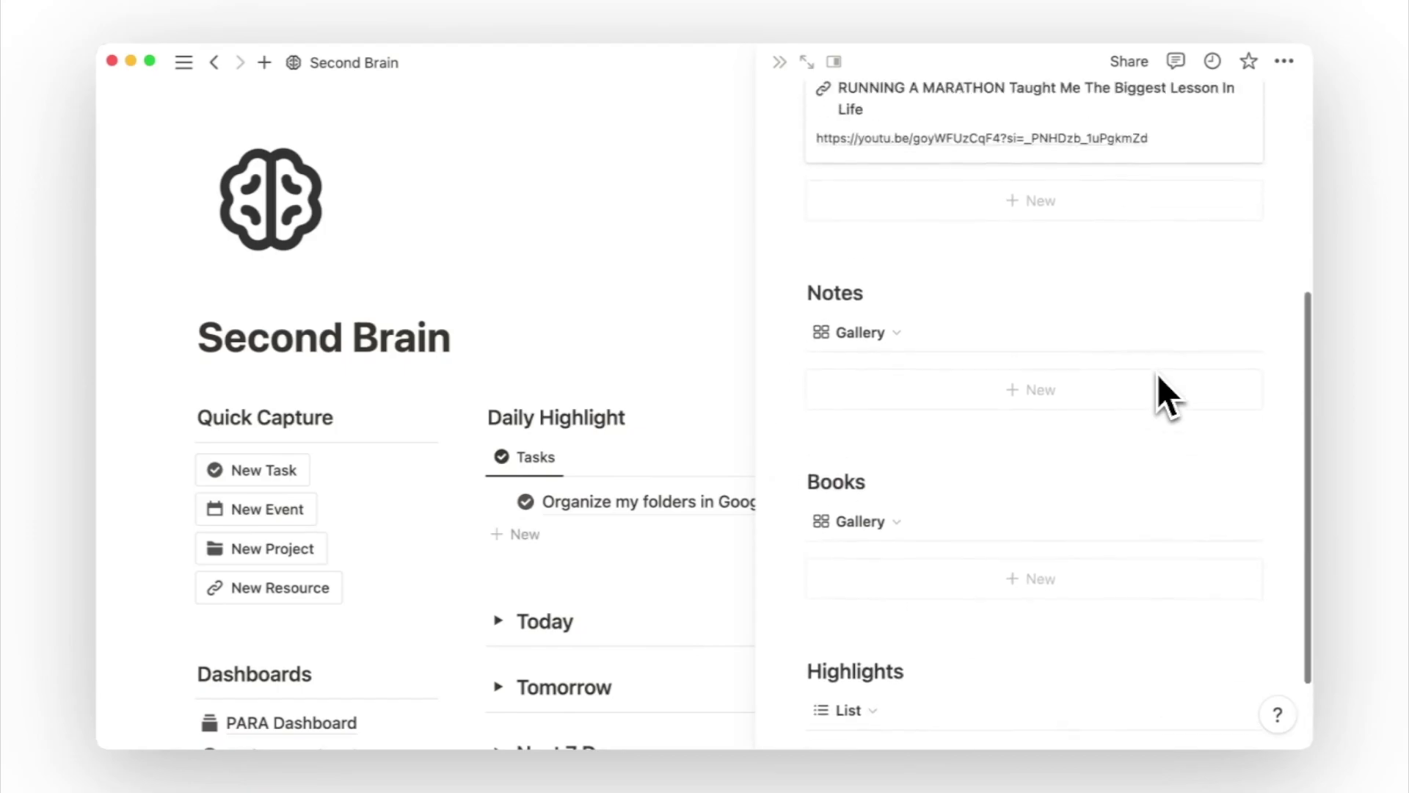
pyautogui.click(779, 61)
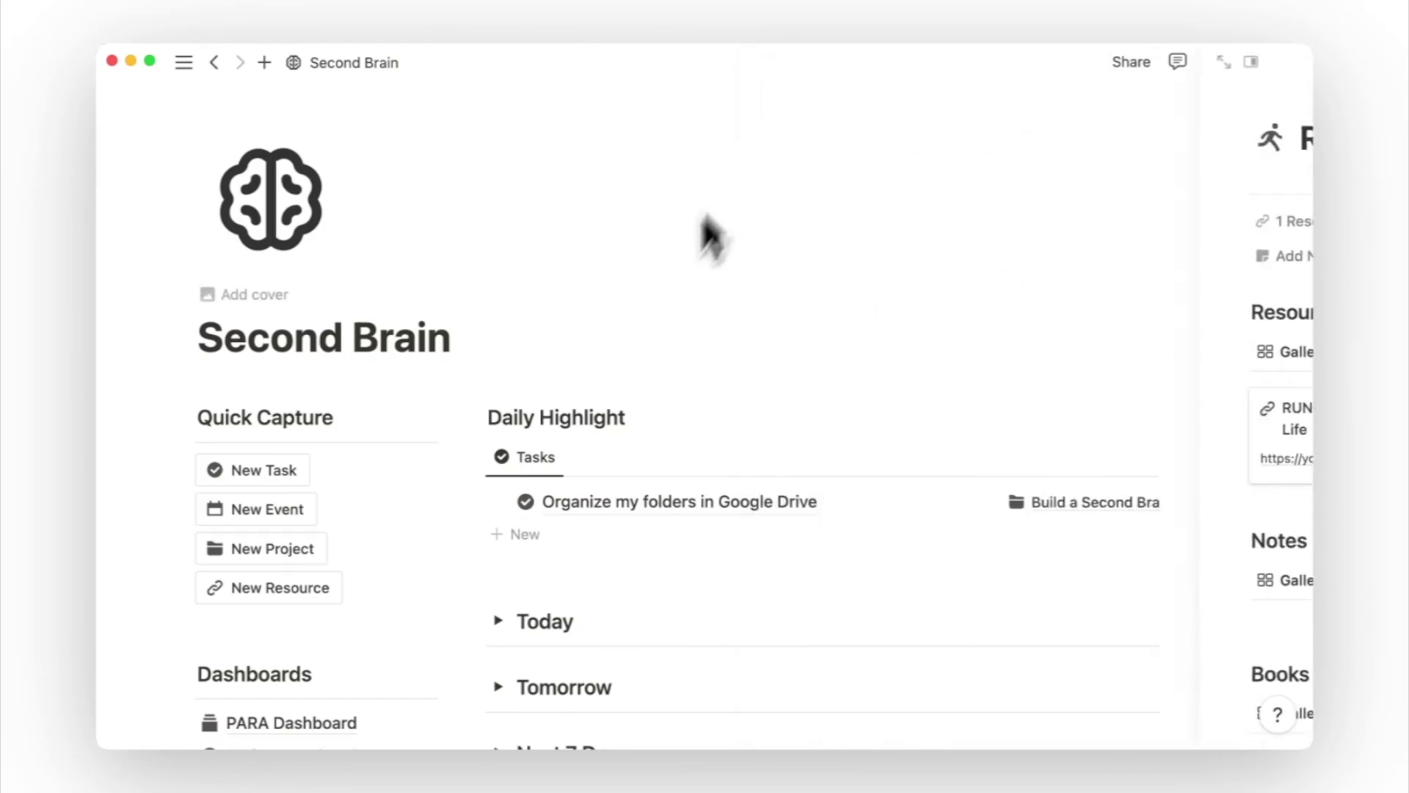
# Open the Topics gallery and preview the Productivity topic's linked items
pyautogui.scroll(-8, 653, 311)
pyautogui.scroll(-6, 653, 311)
pyautogui.click(362, 323)
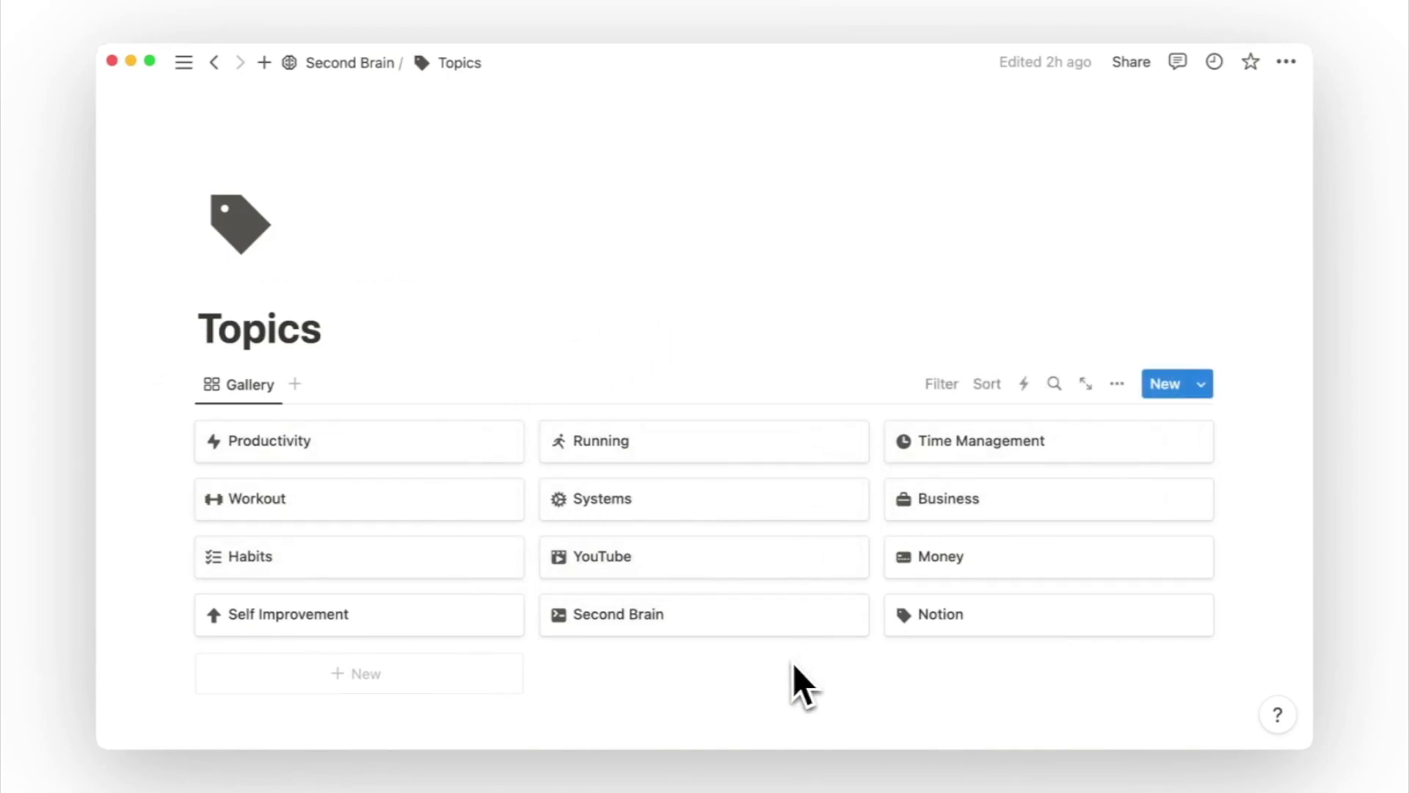
pyautogui.click(452, 451)
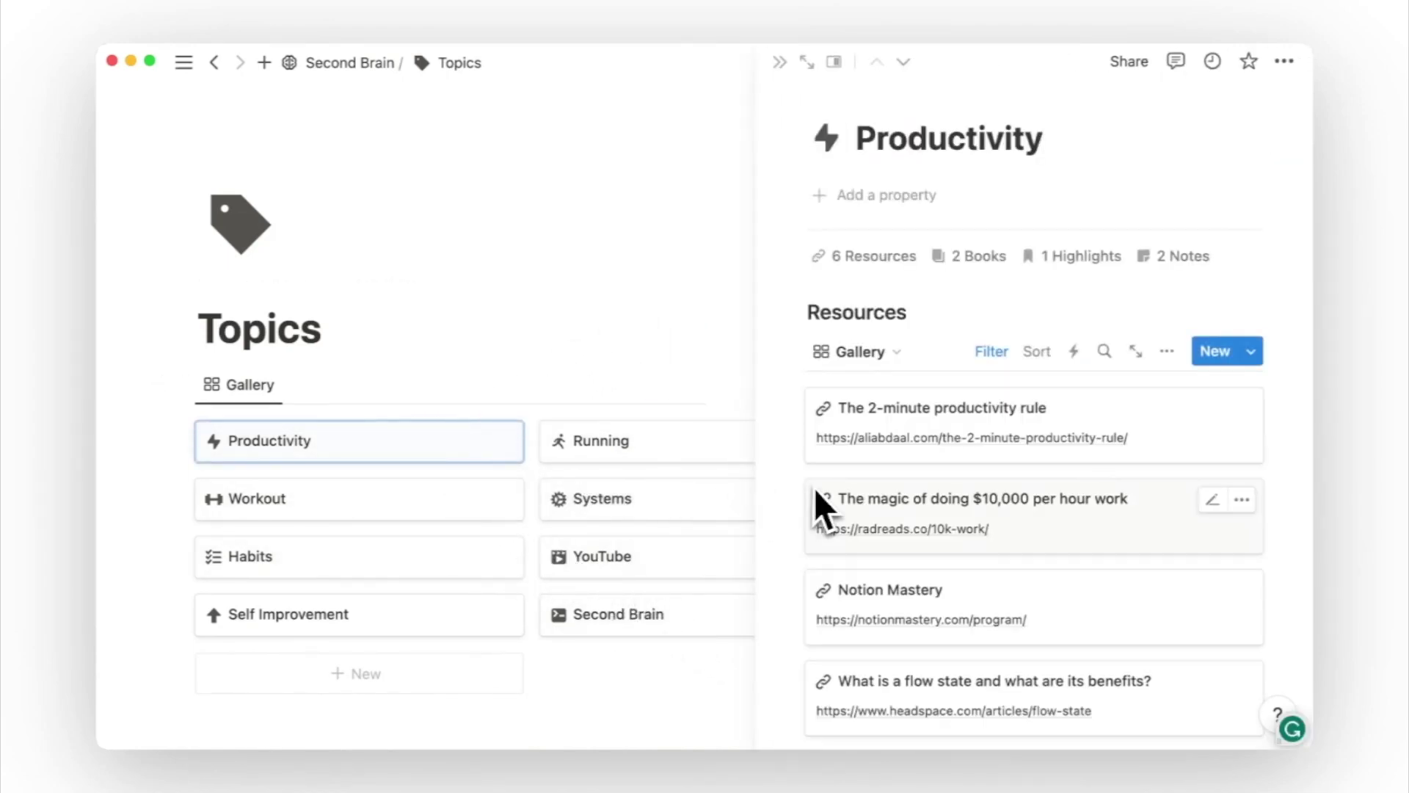
pyautogui.scroll(-10, 800, 495)
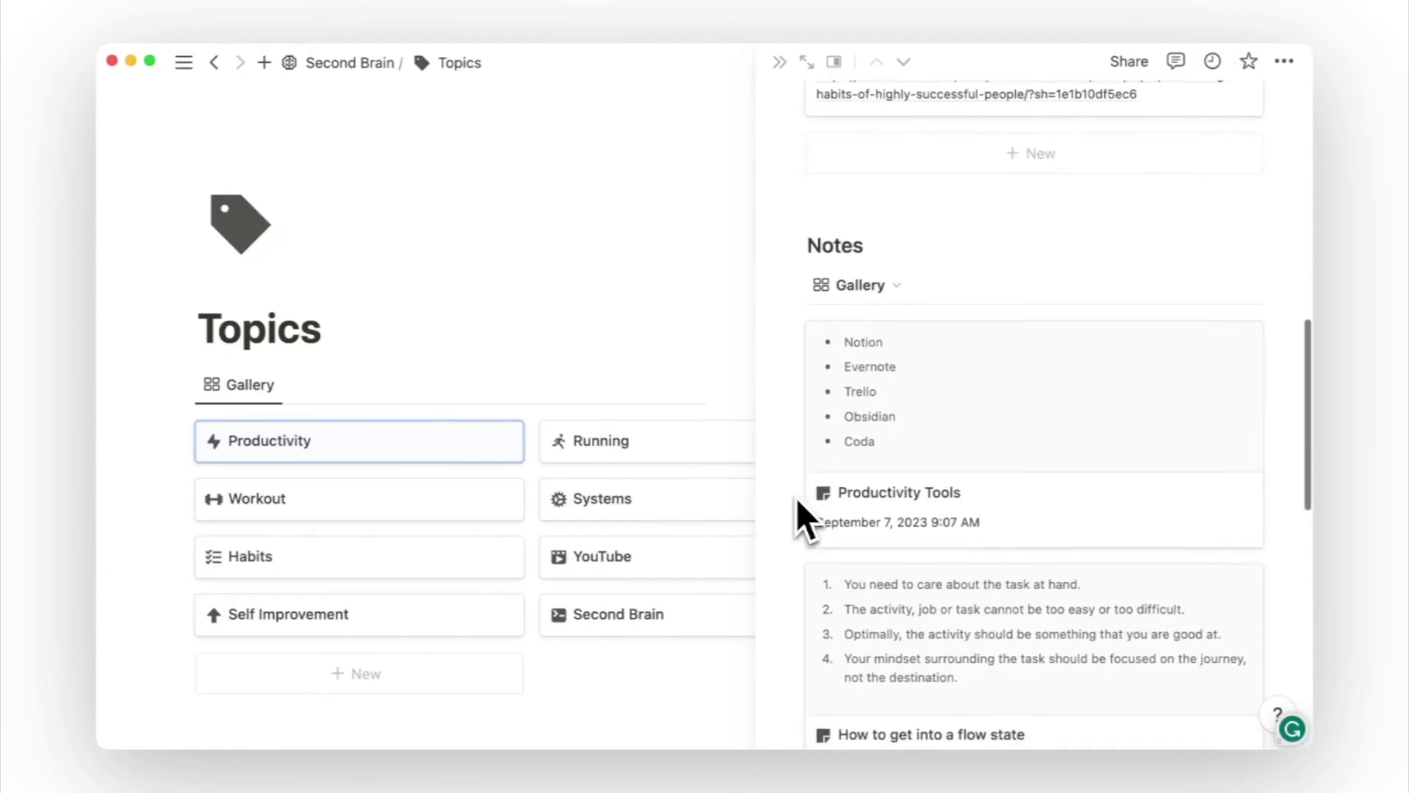
pyautogui.scroll(-6, 796, 498)
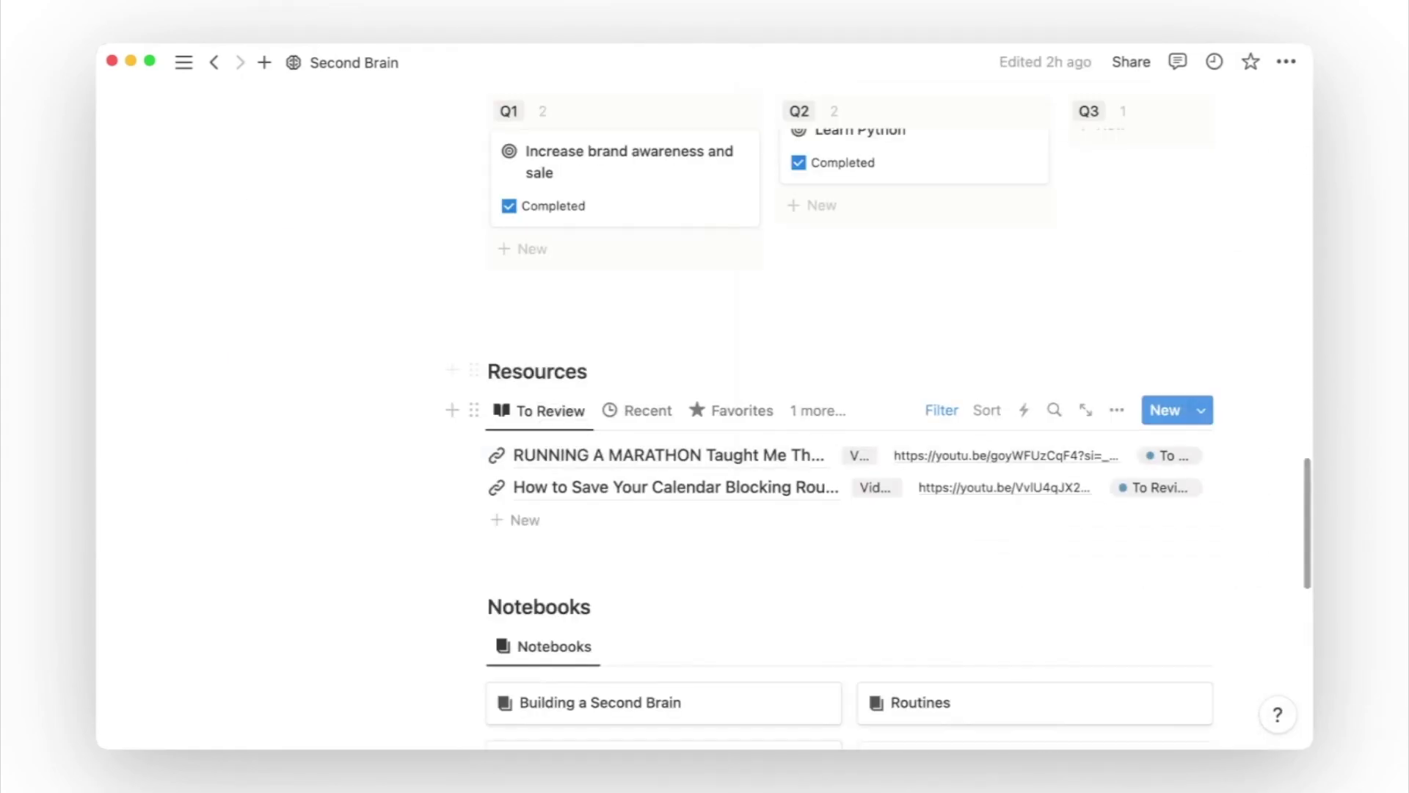
# Open the RUNNING A MARATHON resource as a full page and embed the YouTube video
pyautogui.click(591, 456)
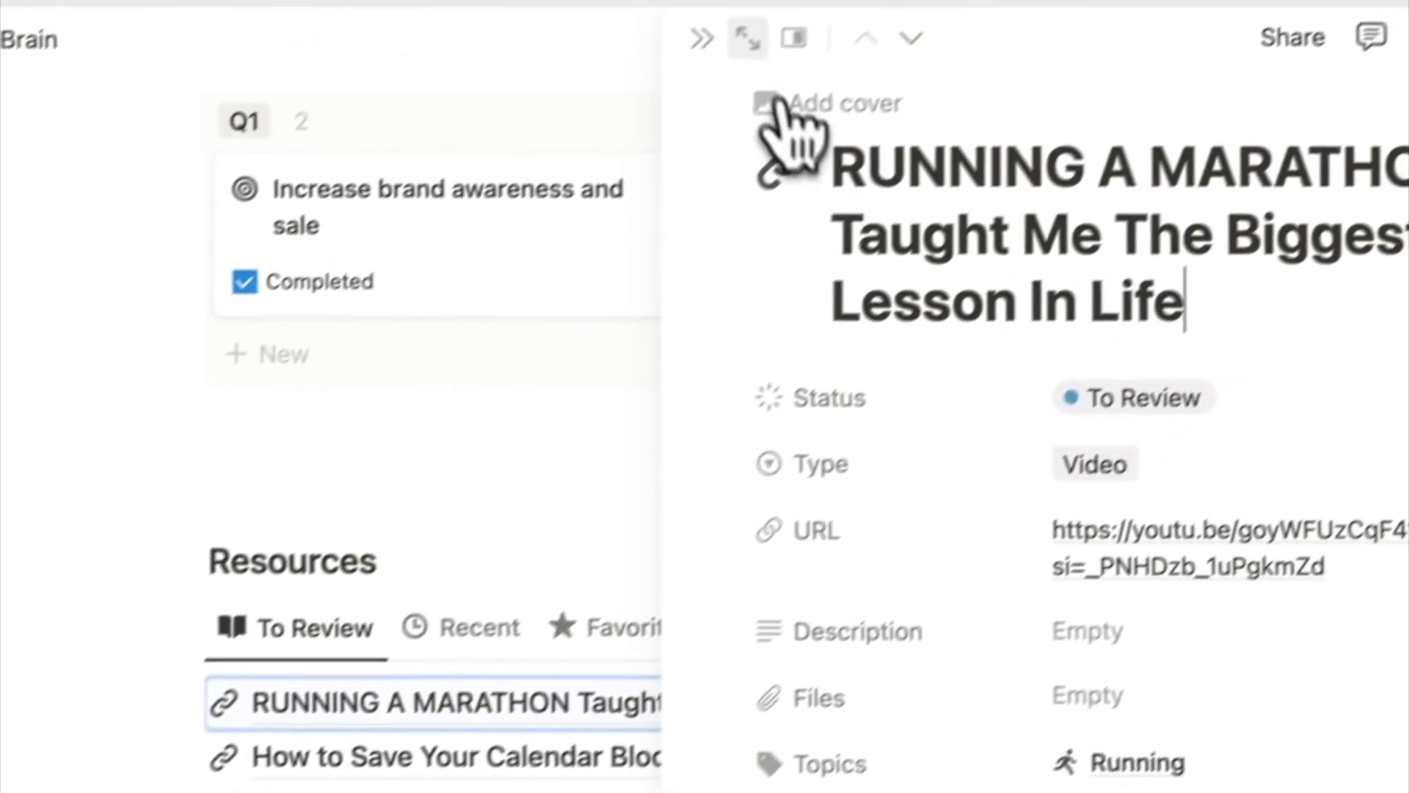
pyautogui.click(744, 40)
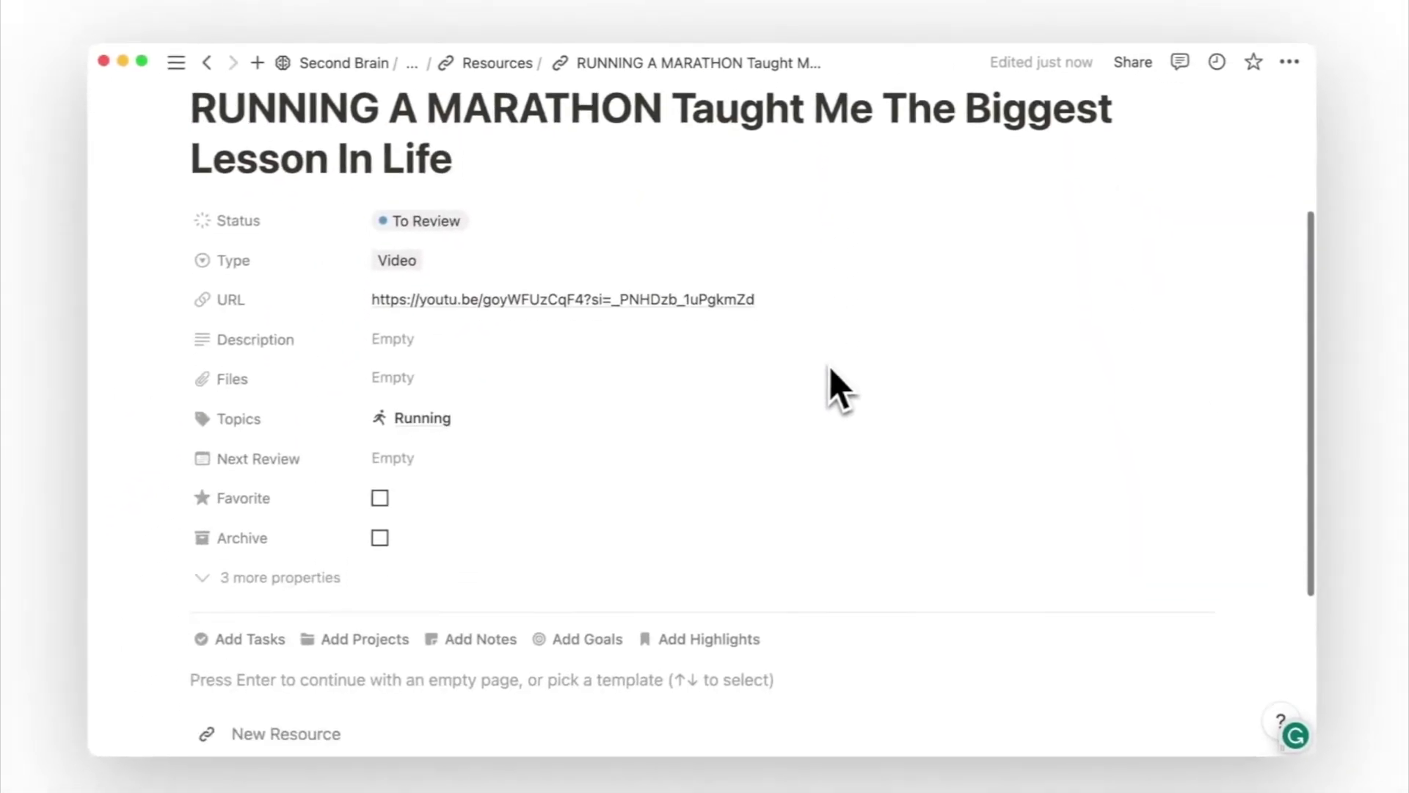
pyautogui.scroll(-5, 830, 367)
pyautogui.press('Return')
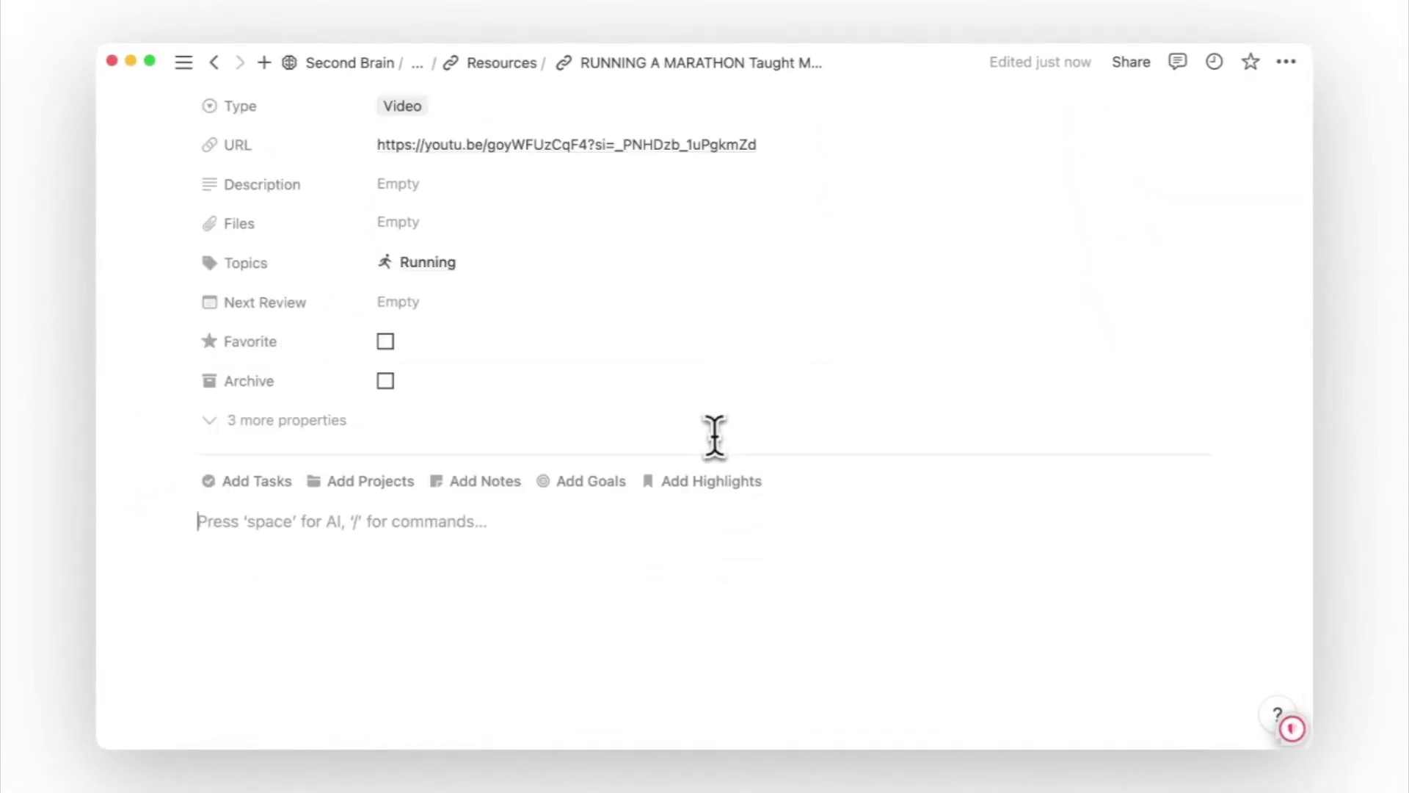
pyautogui.write('https://youtu.be/goyWFUzCqF4?si=_PNHDzb_1uPgkmZd')
pyautogui.click(723, 614)
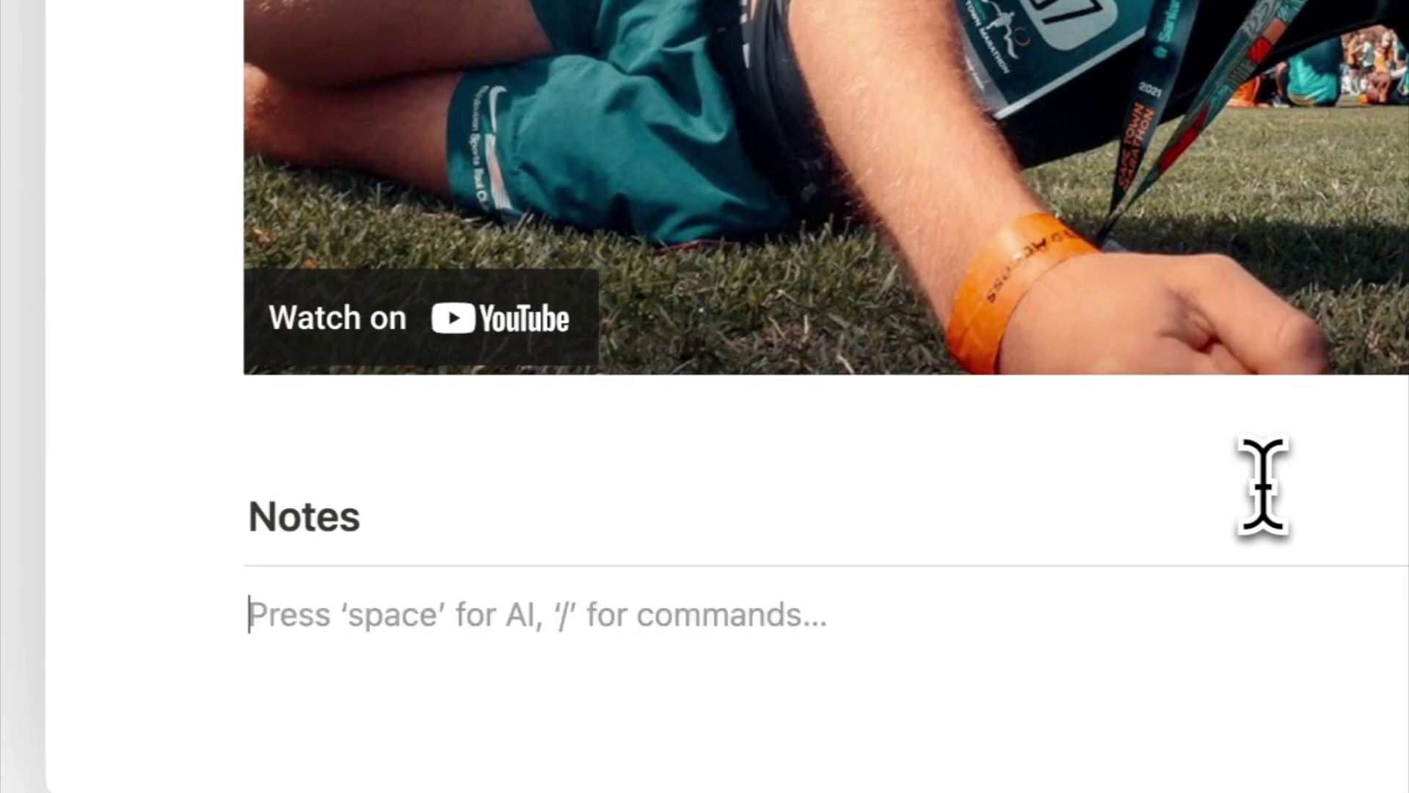
# Add Notes and Summary headings and place them in a column beside the embedded video
pyautogui.press('Return')
pyautogui.write('###')
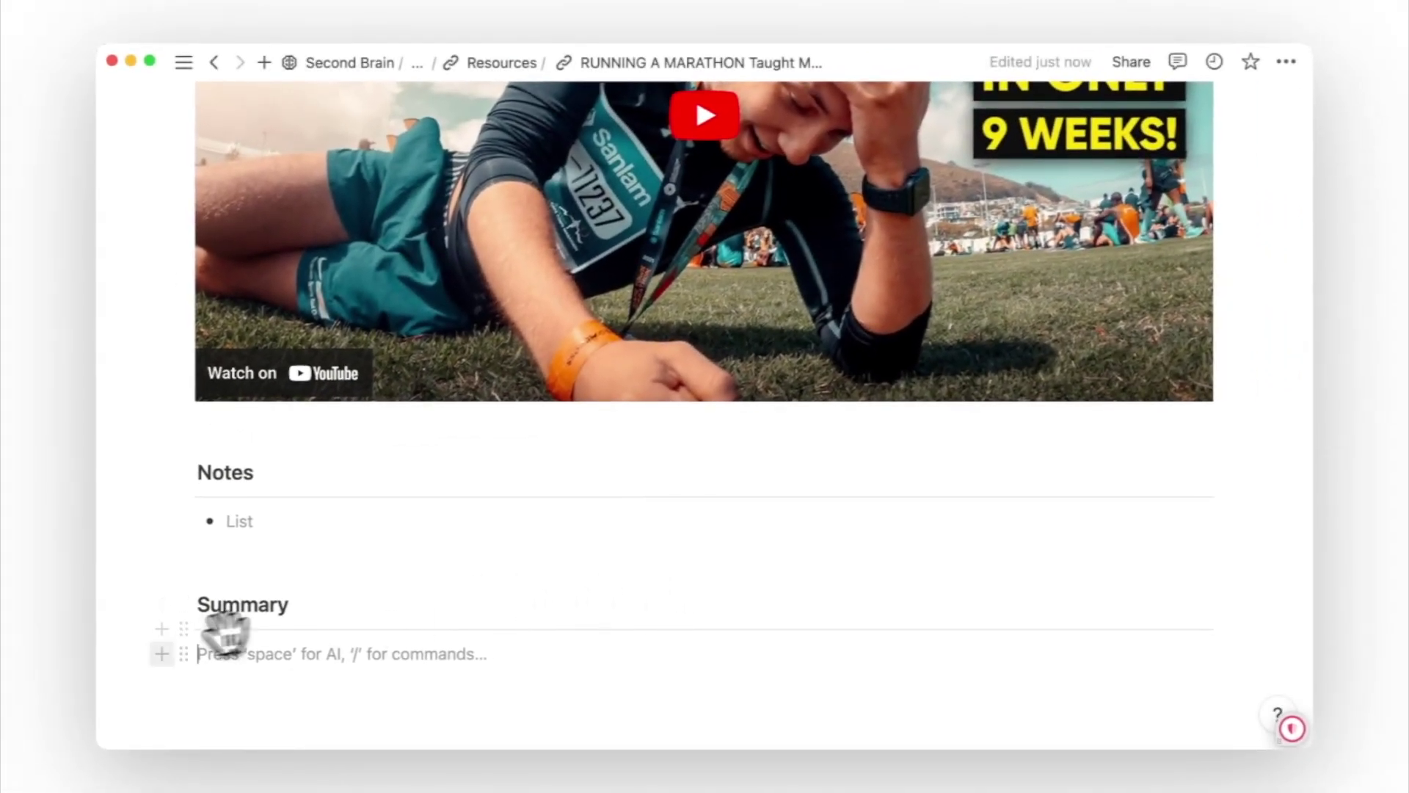
pyautogui.moveTo(311, 565); pyautogui.dragTo(651, 93)
pyautogui.click(659, 294)
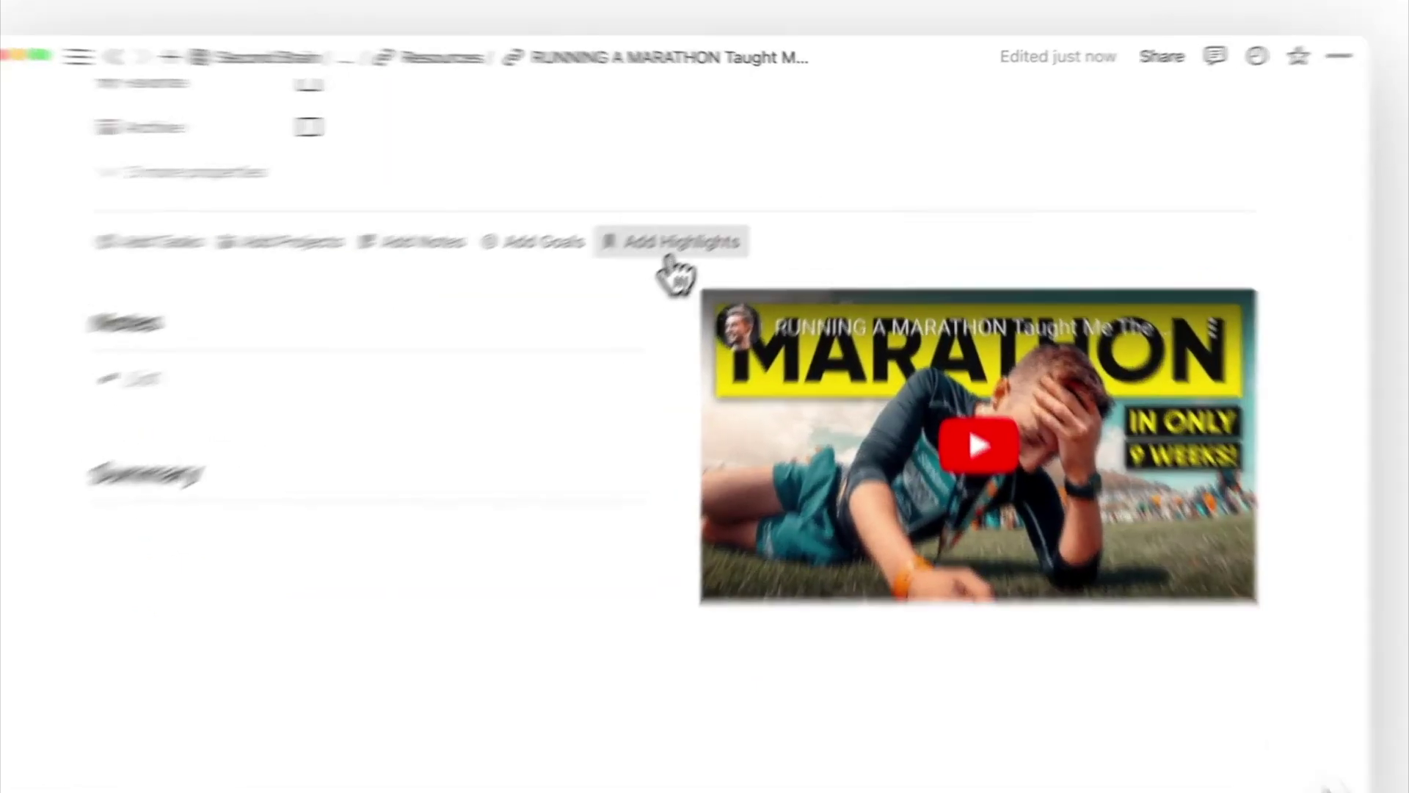
pyautogui.click(709, 226)
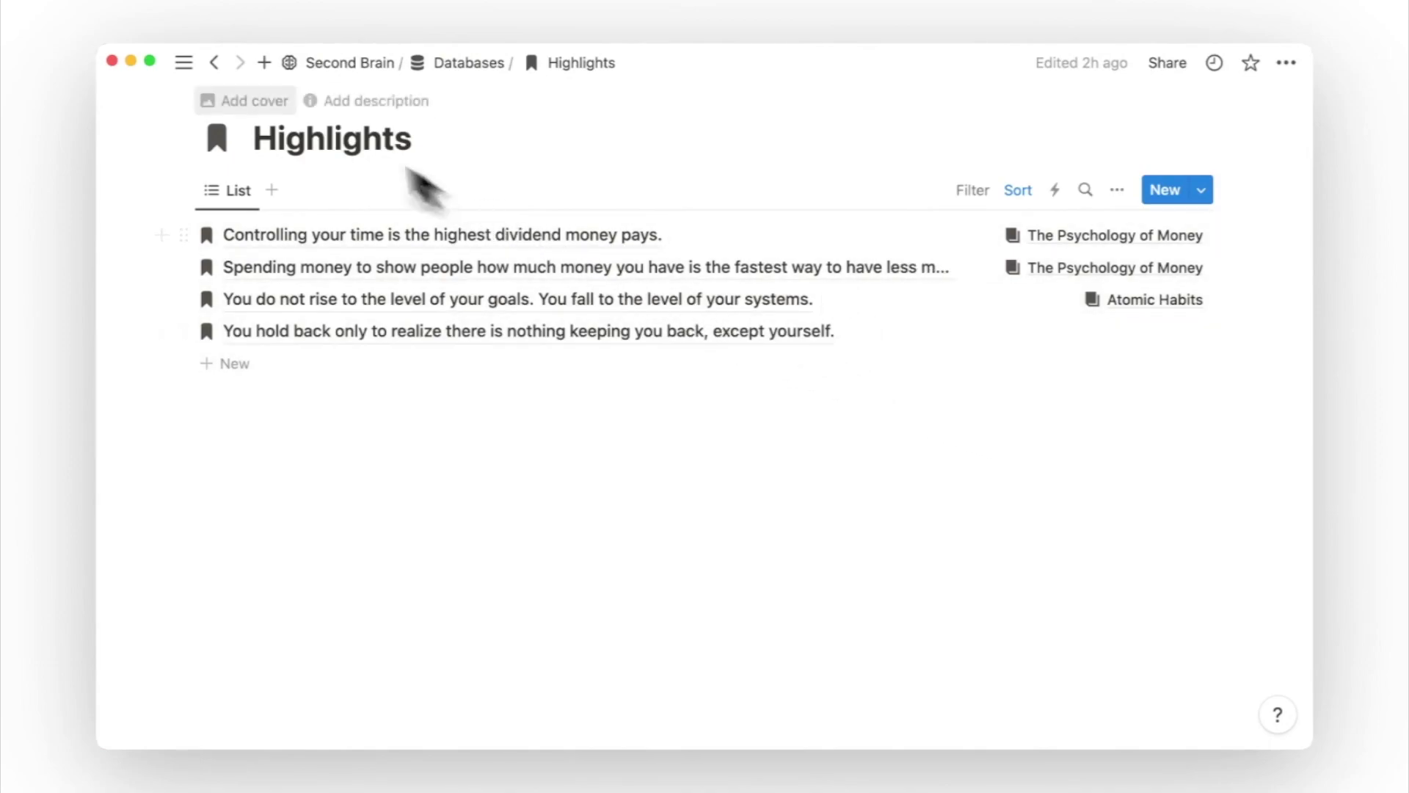
pyautogui.click(229, 74)
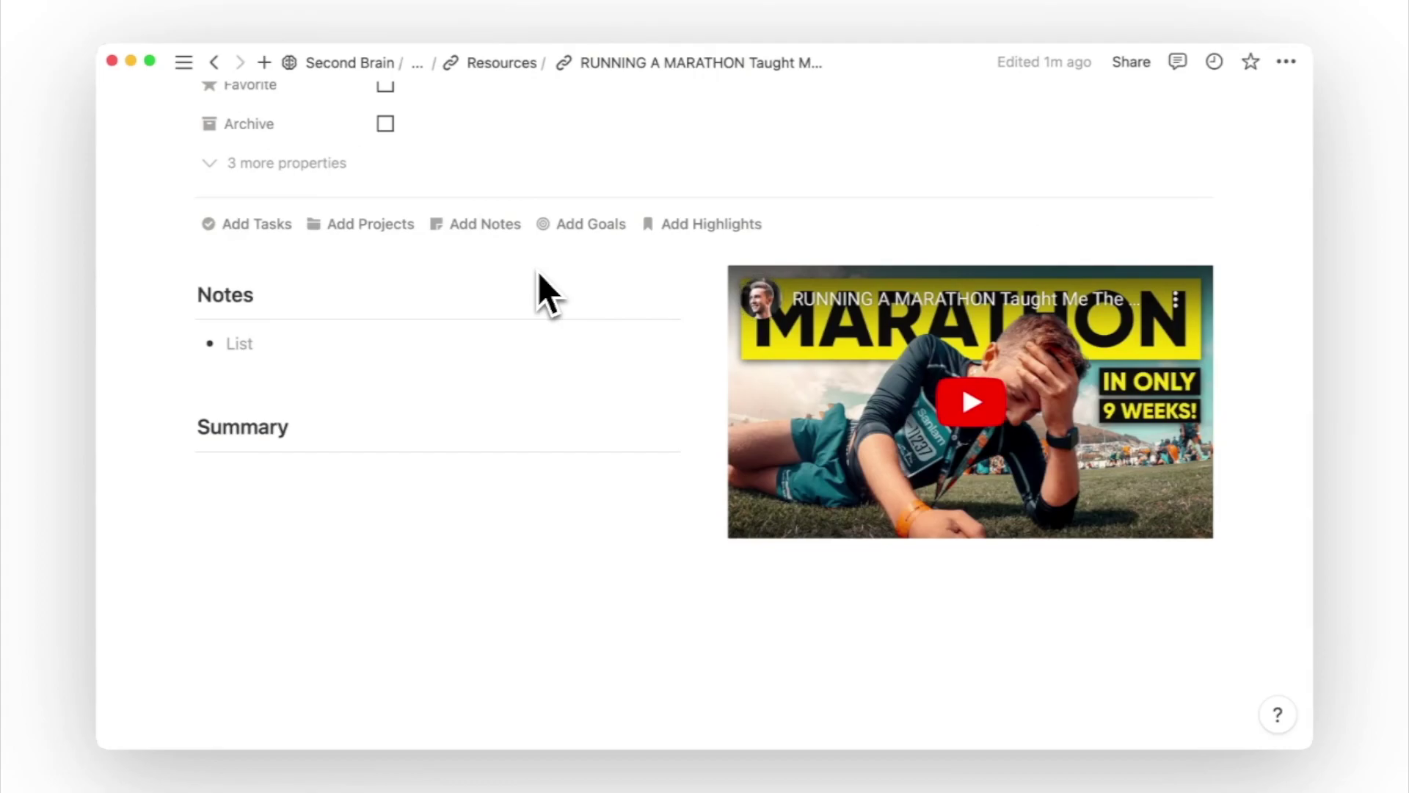
# Link the marathon resource to the Train for Half Marathon project
pyautogui.scroll(3, 394, 477)
pyautogui.click(378, 444)
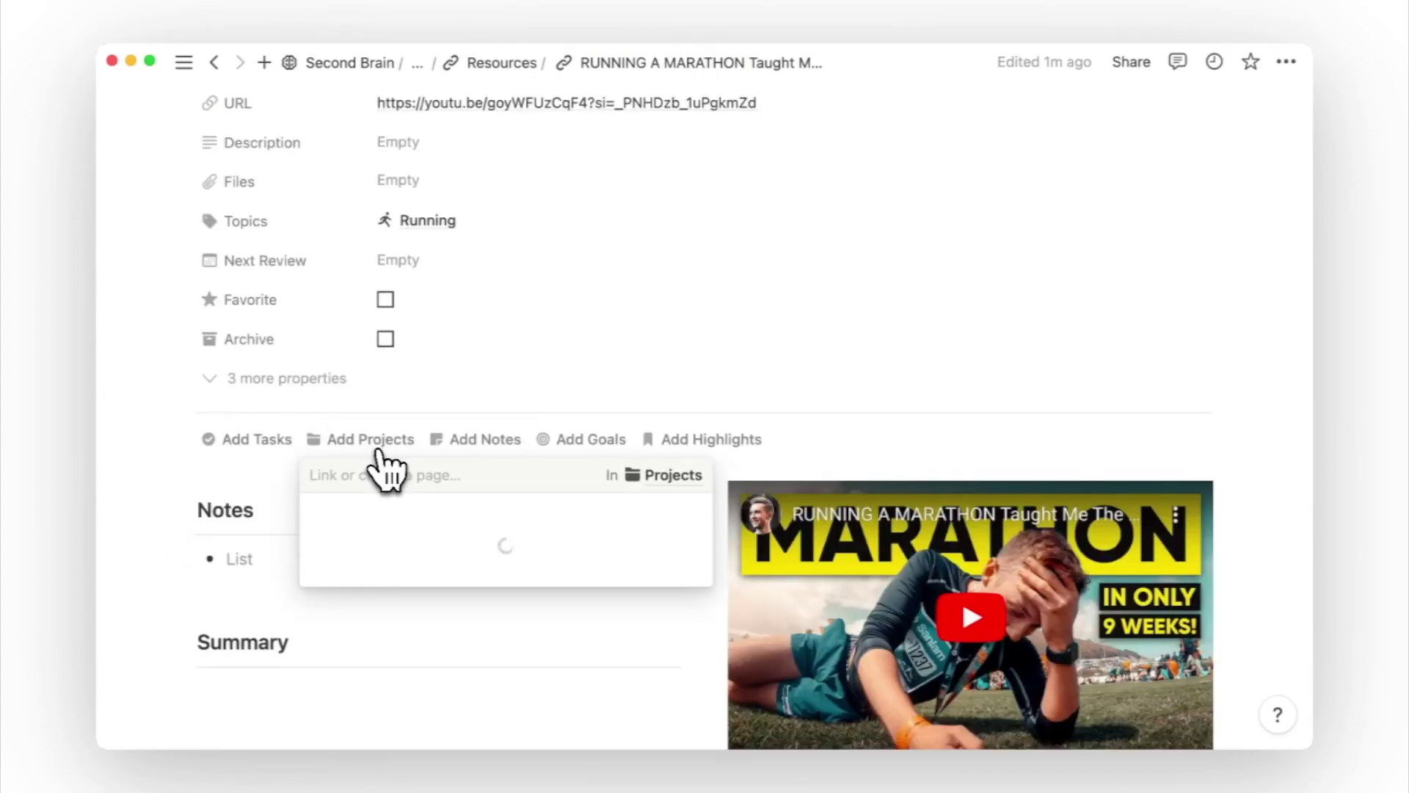
pyautogui.write('marathon')
pyautogui.press('Return')
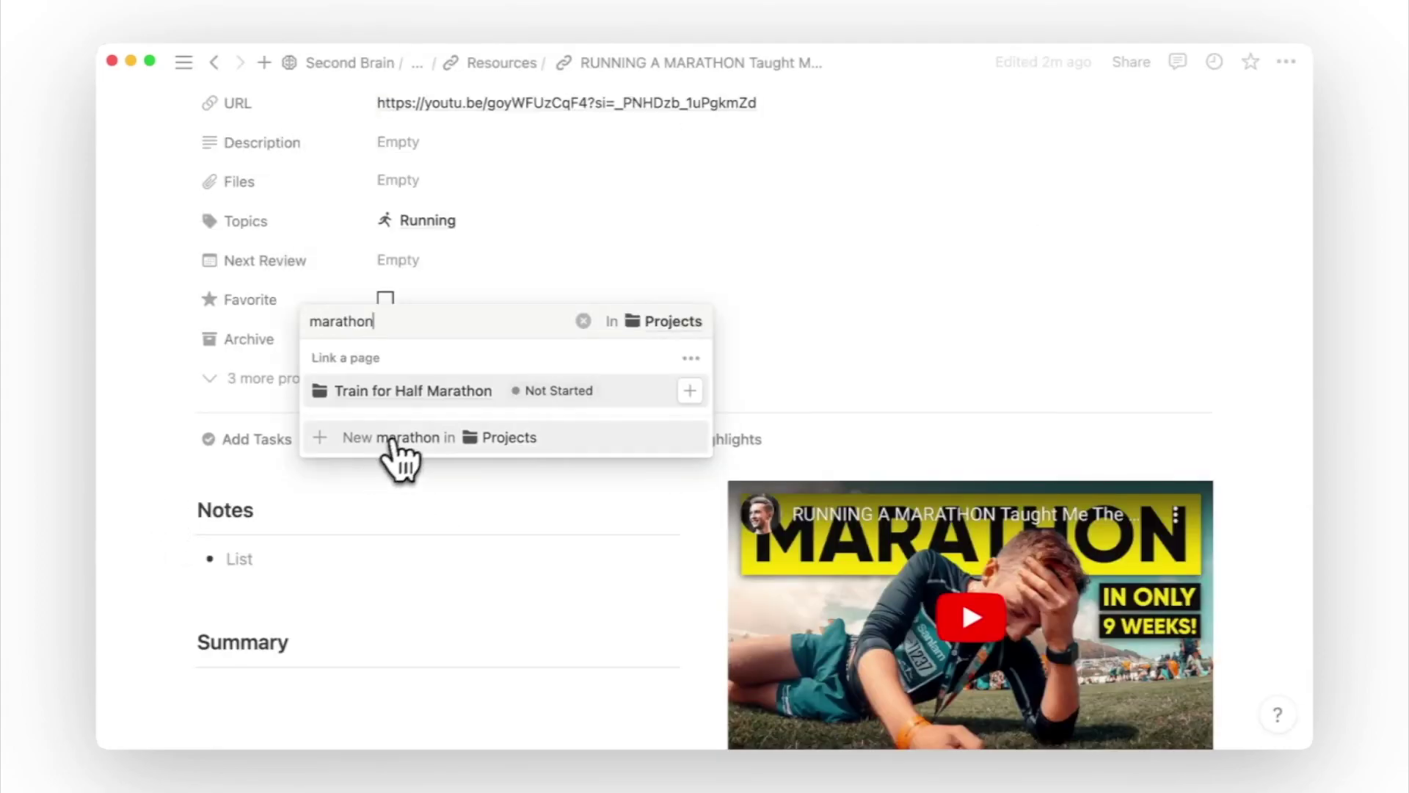
# Link the resource to the Run a half marathon and Run a full marathon goals
pyautogui.click(478, 571)
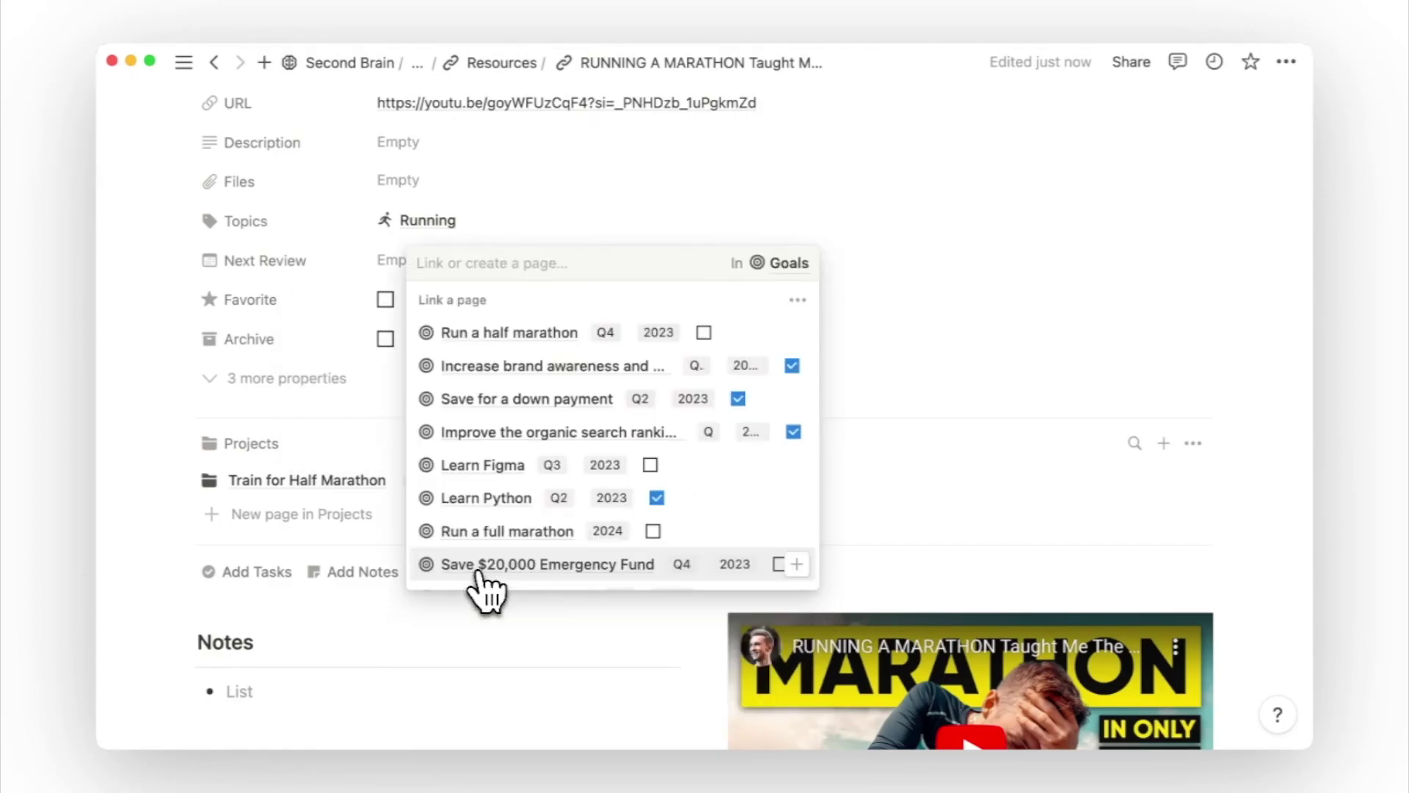
pyautogui.write('marathon')
pyautogui.click(796, 489)
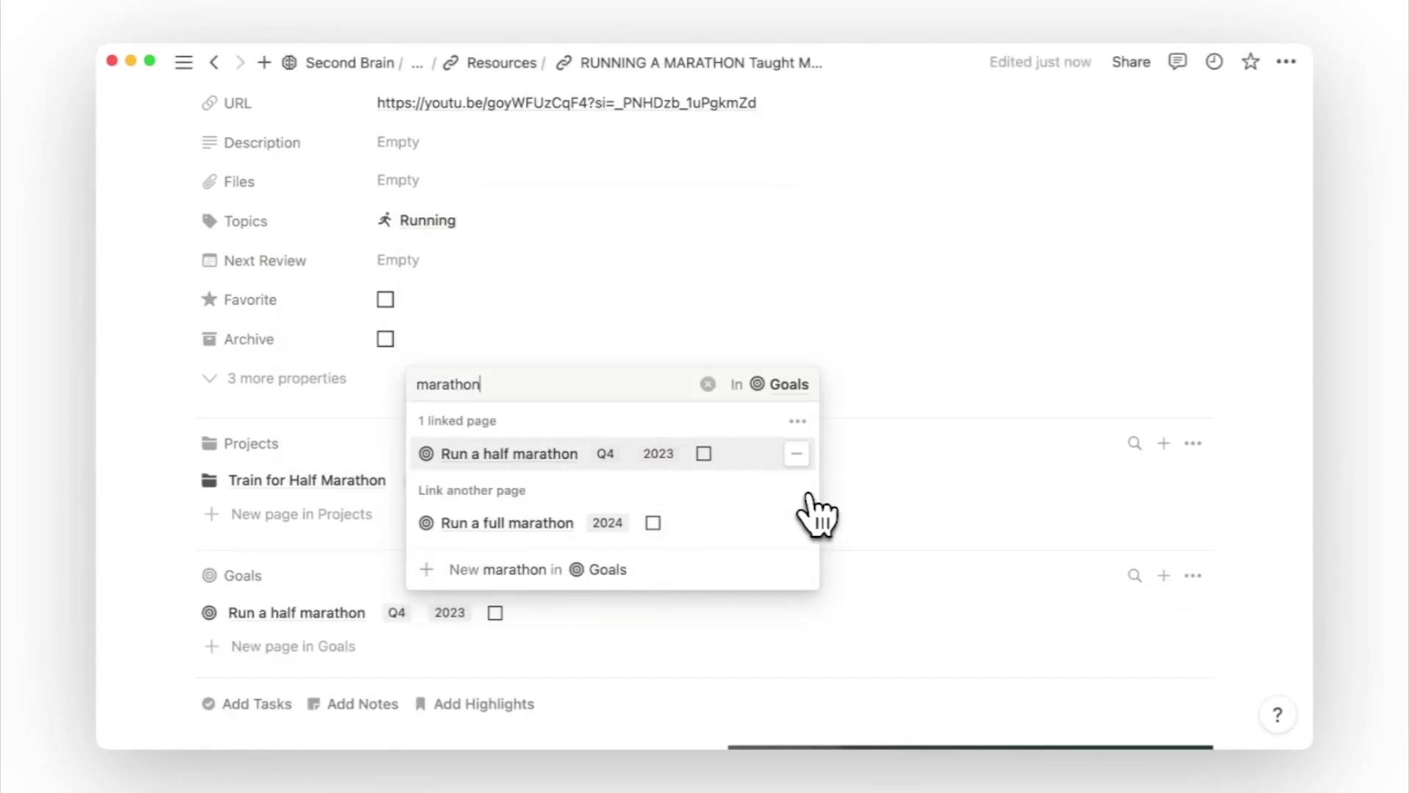
pyautogui.click(799, 522)
pyautogui.click(985, 525)
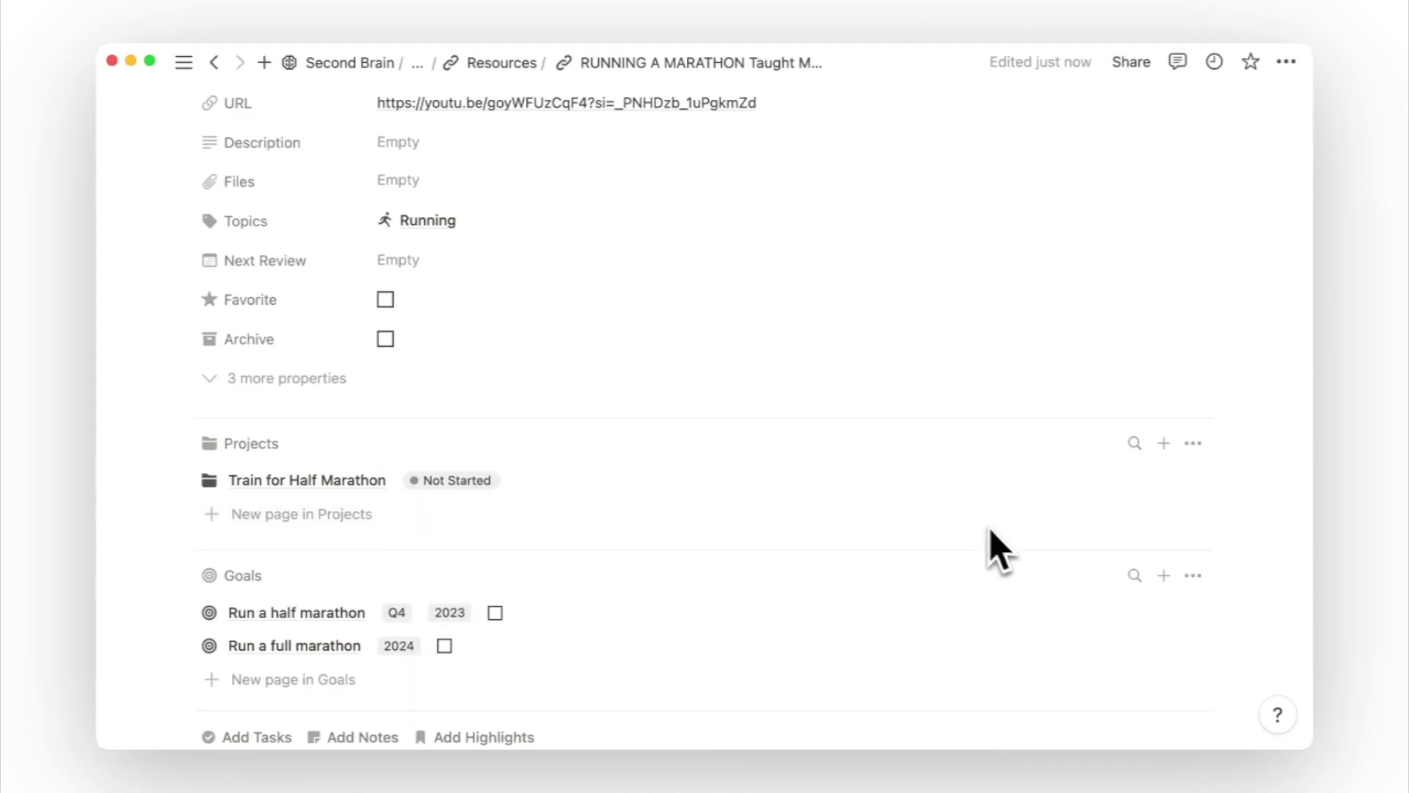
pyautogui.scroll(-5, 1041, 552)
pyautogui.scroll(-1, 1042, 556)
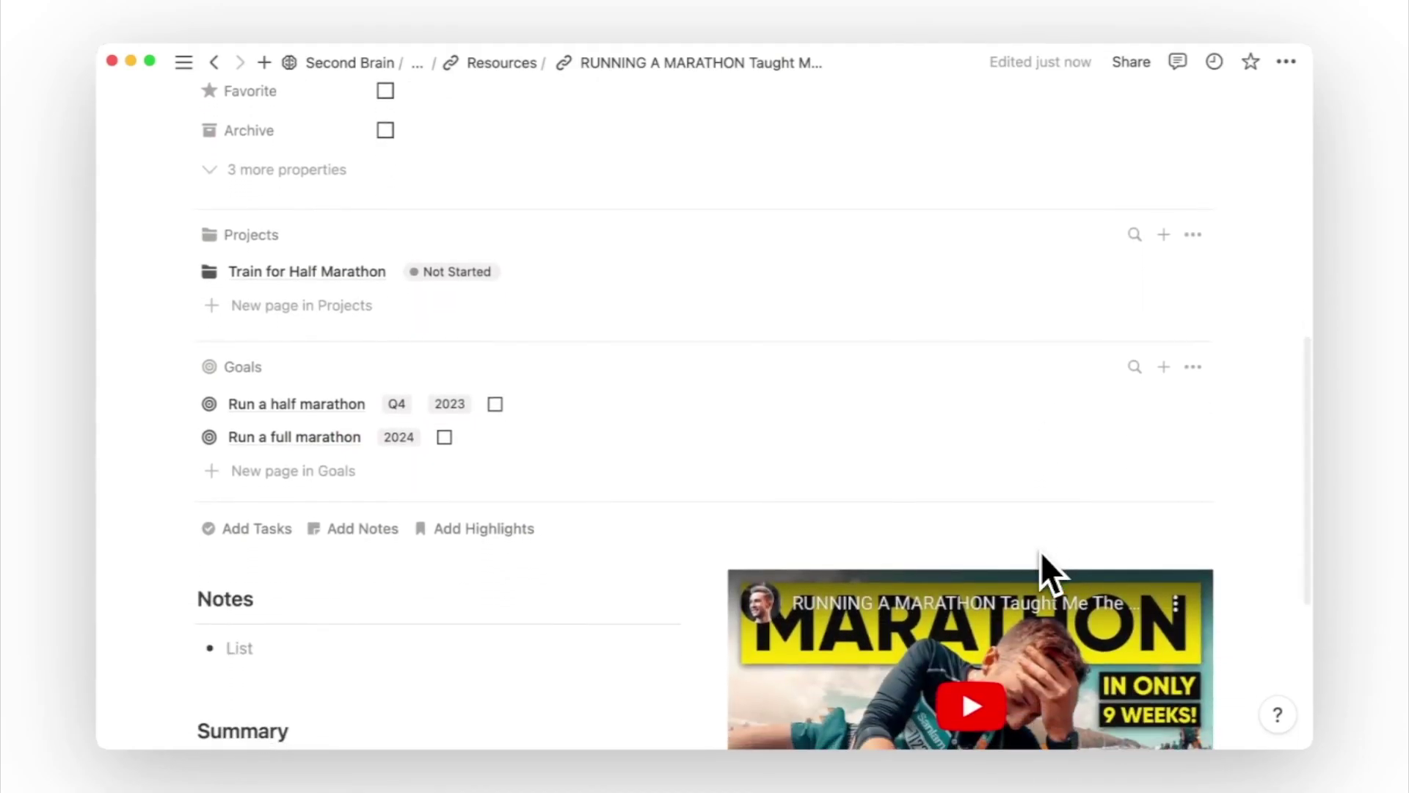
# Open Train for Half Marathon as a full page and confirm the linked marathon resource
pyautogui.click(886, 273)
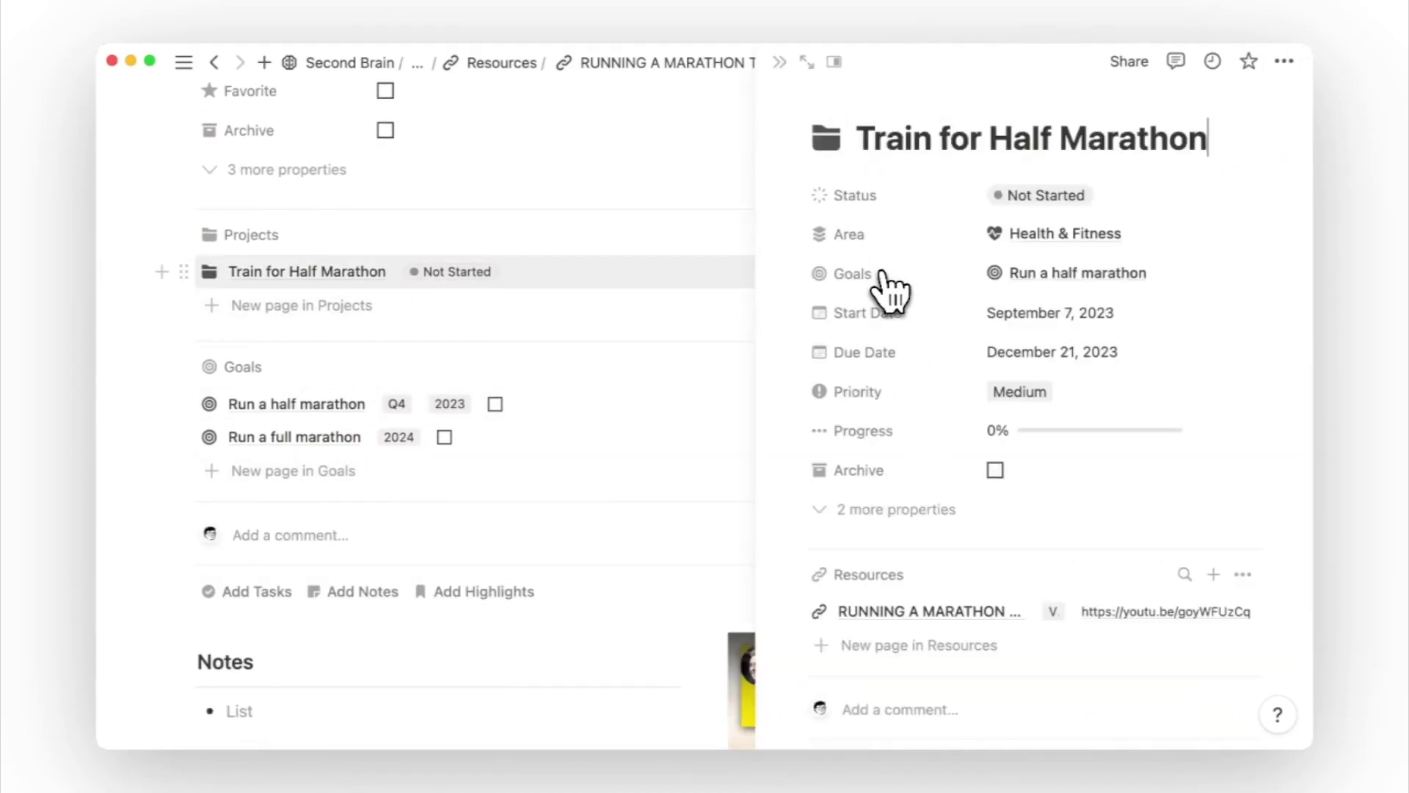
pyautogui.click(806, 61)
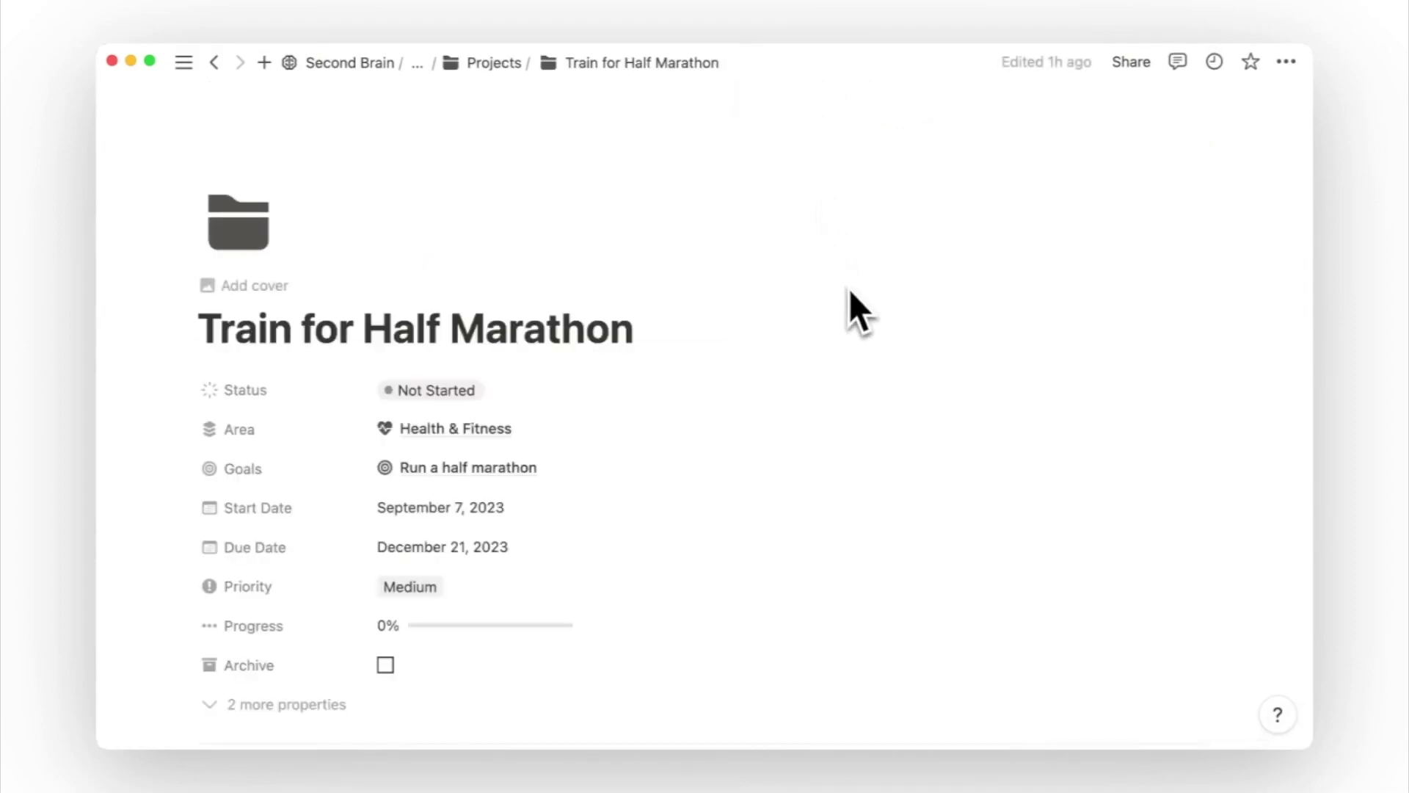
pyautogui.scroll(-10, 853, 345)
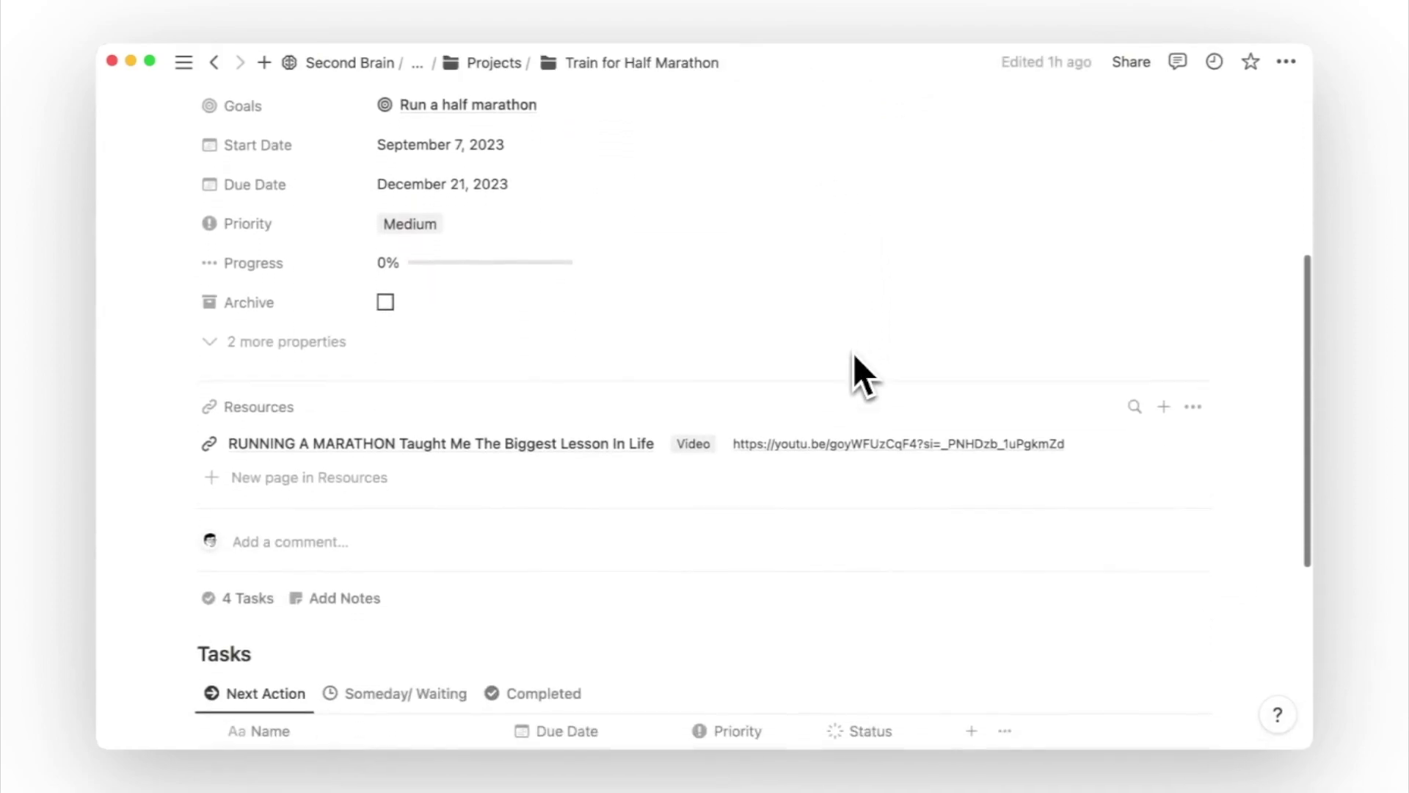
pyautogui.scroll(-4, 853, 354)
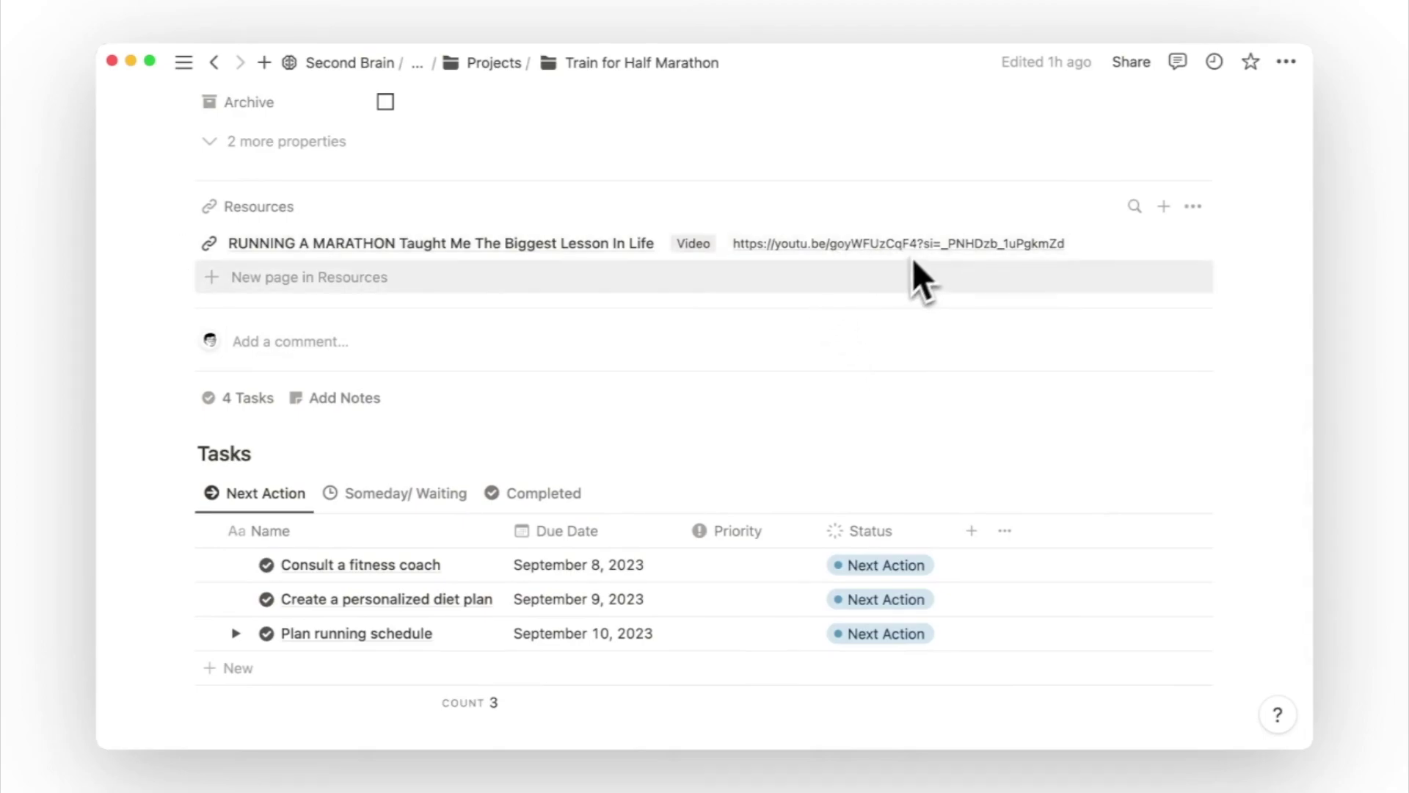
pyautogui.scroll(6, 878, 414)
pyautogui.scroll(6, 878, 414)
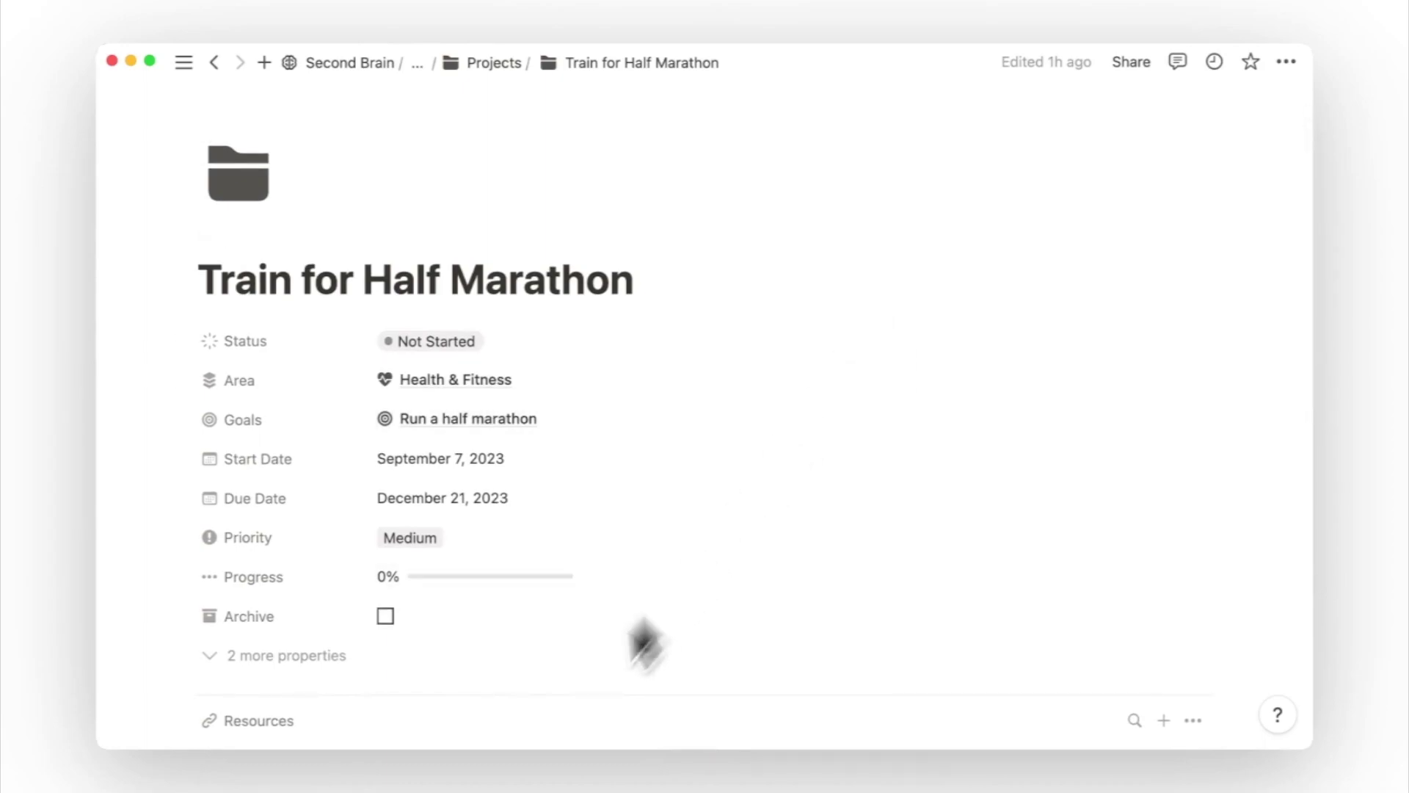
# Return to Second Brain and scroll down to its Notes drafts
pyautogui.press('super+bracketleft')
pyautogui.scroll(-7, 911, 572)
pyautogui.scroll(-10, 910, 572)
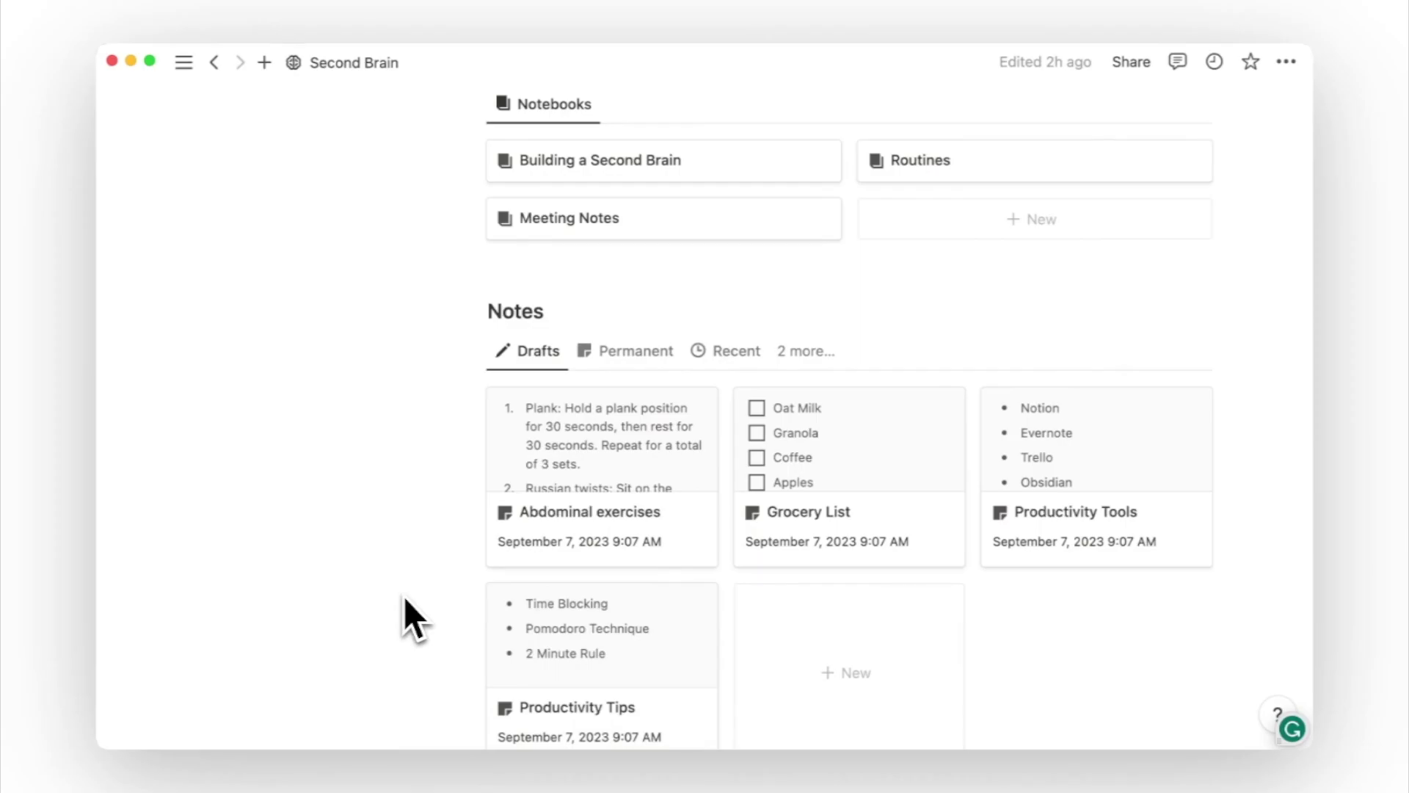
# Open the Knowledge Base dashboard and select its New Note button block
pyautogui.scroll(15, 404, 598)
pyautogui.scroll(5, 404, 598)
pyautogui.click(352, 303)
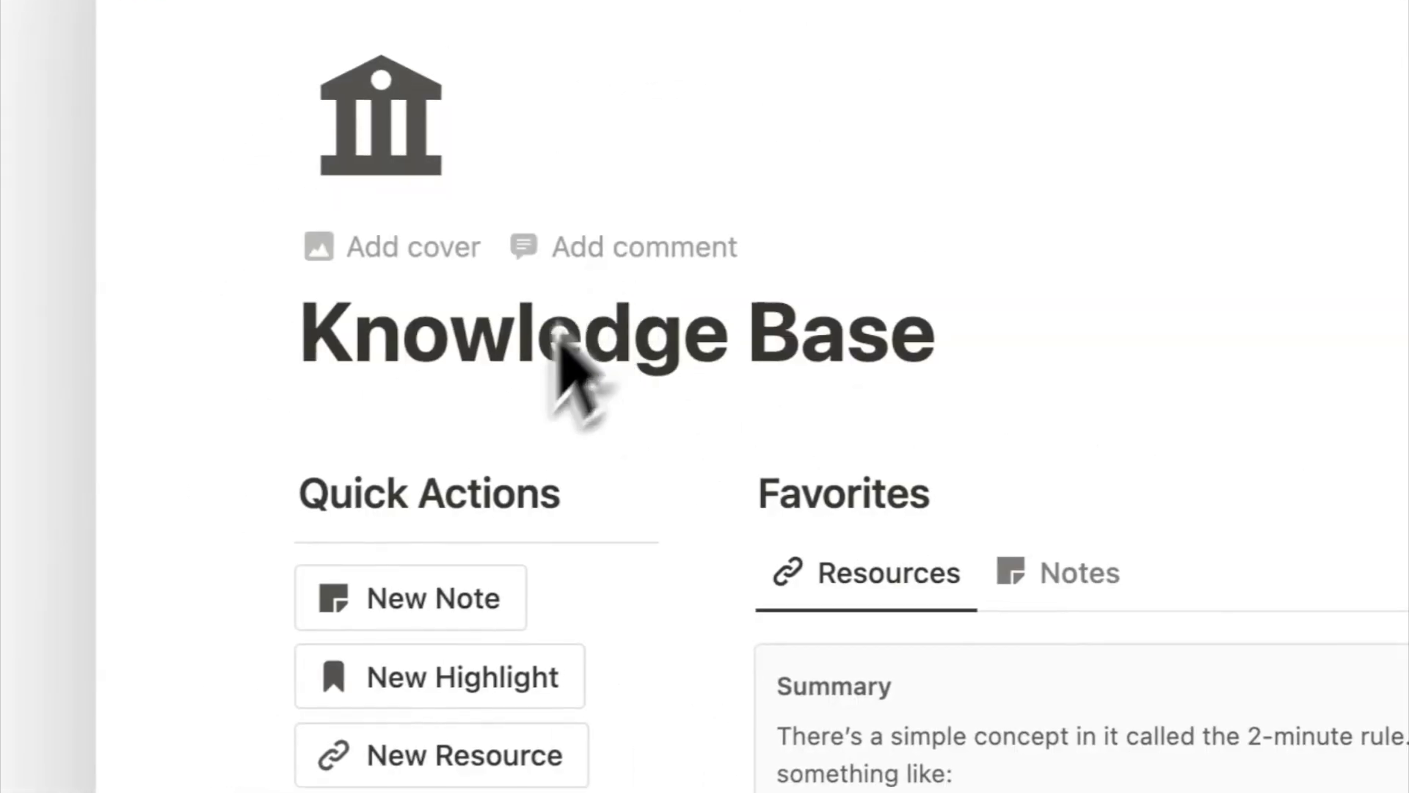
pyautogui.moveTo(205, 624); pyautogui.dragTo(443, 618)
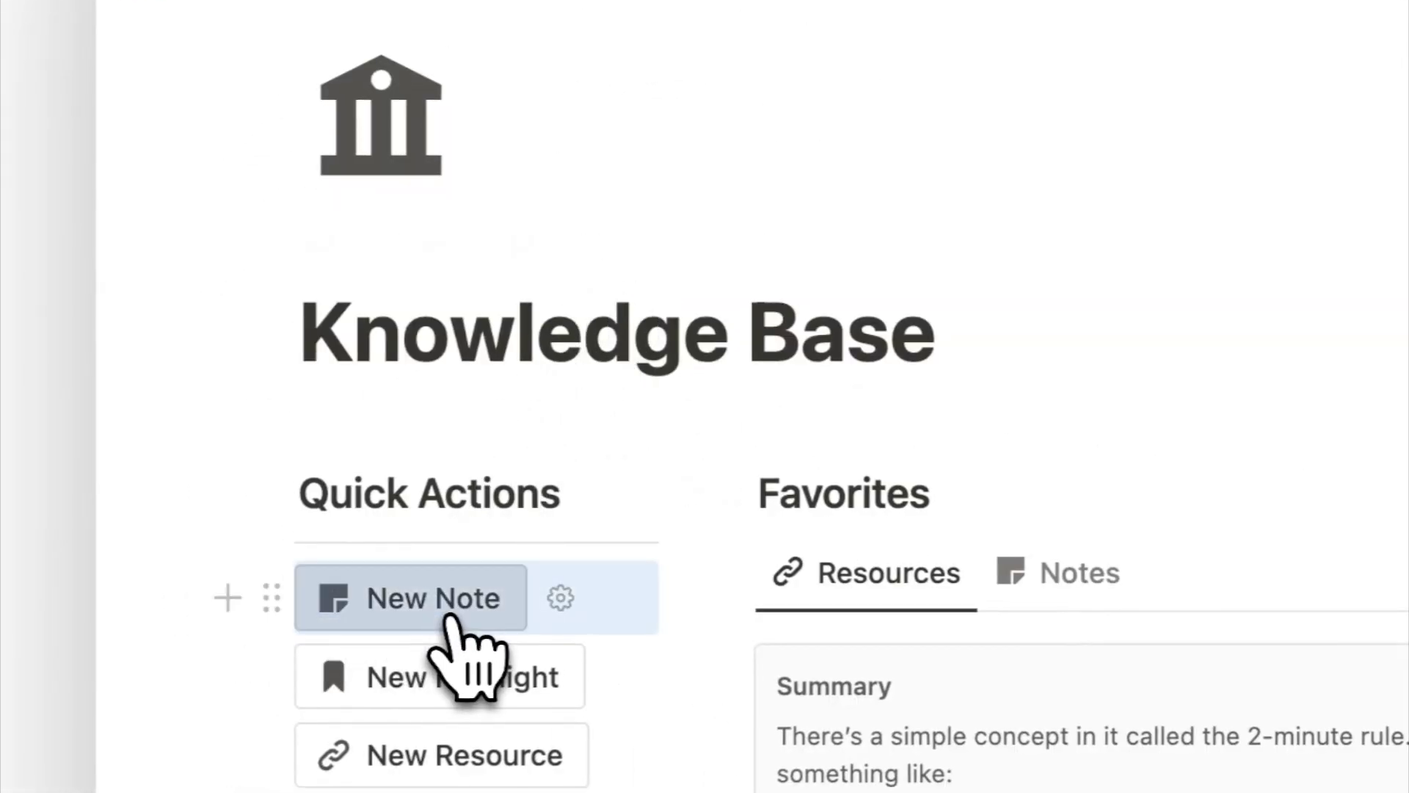
# Paste the New Note button below New Resource in Second Brain's Quick Capture
pyautogui.click(374, 63)
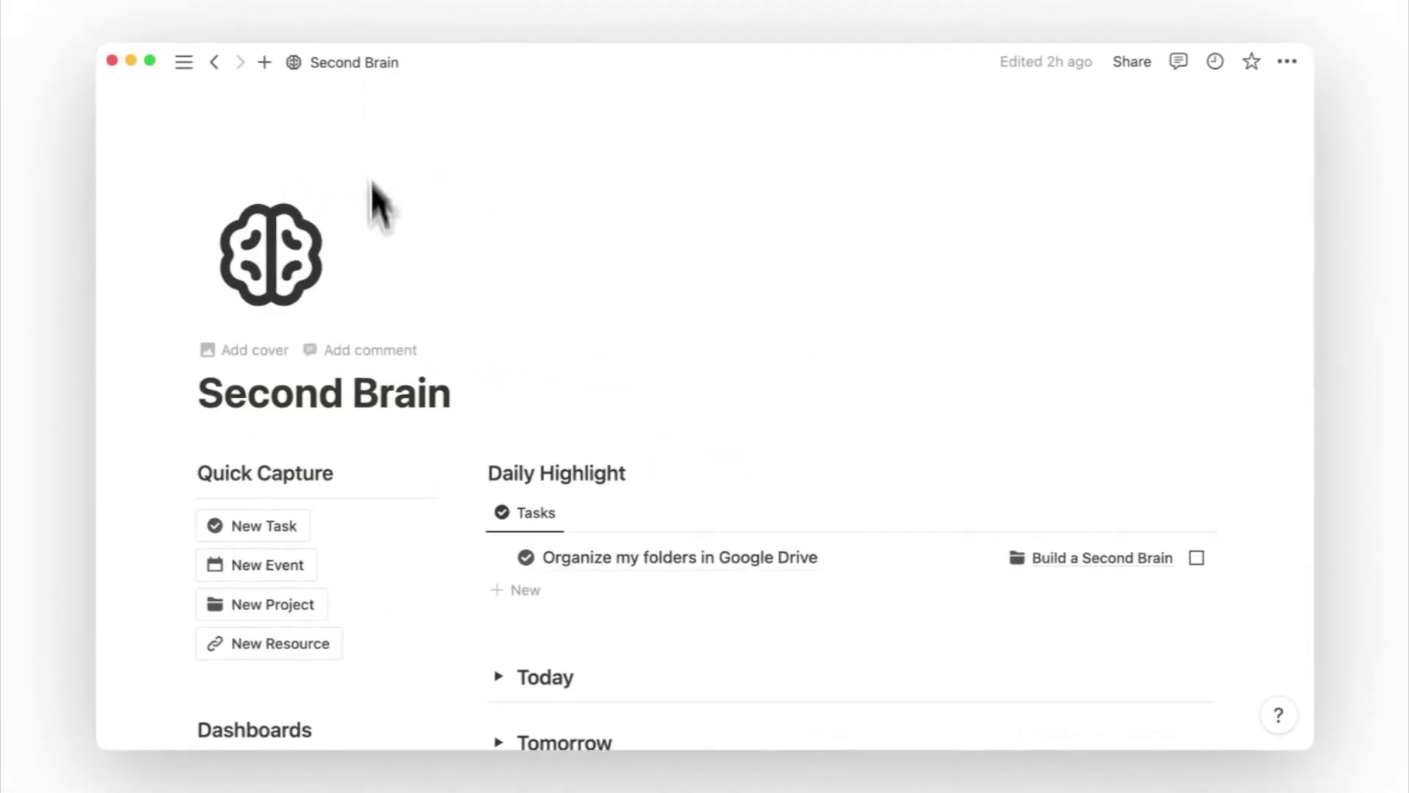
pyautogui.scroll(-3, 388, 467)
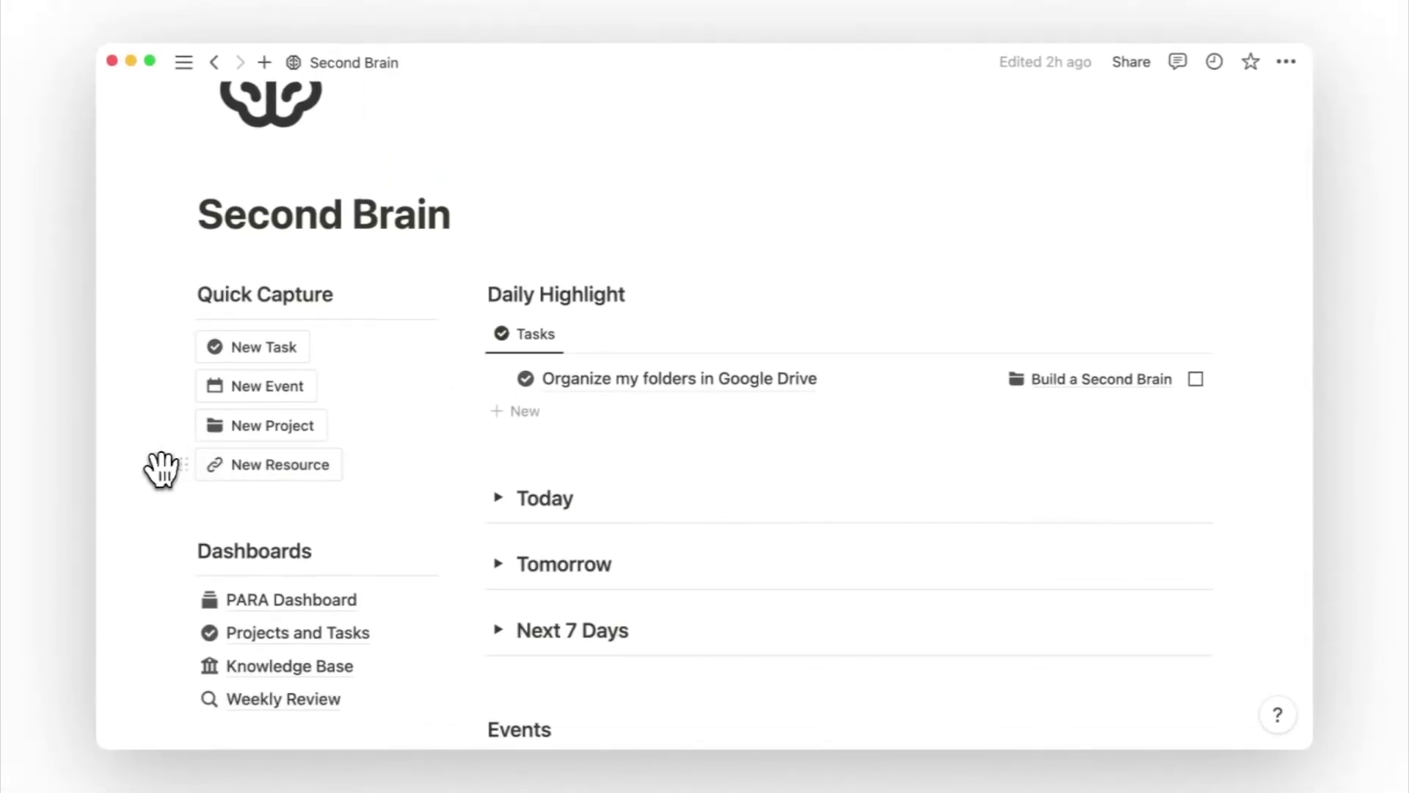
pyautogui.click(161, 469)
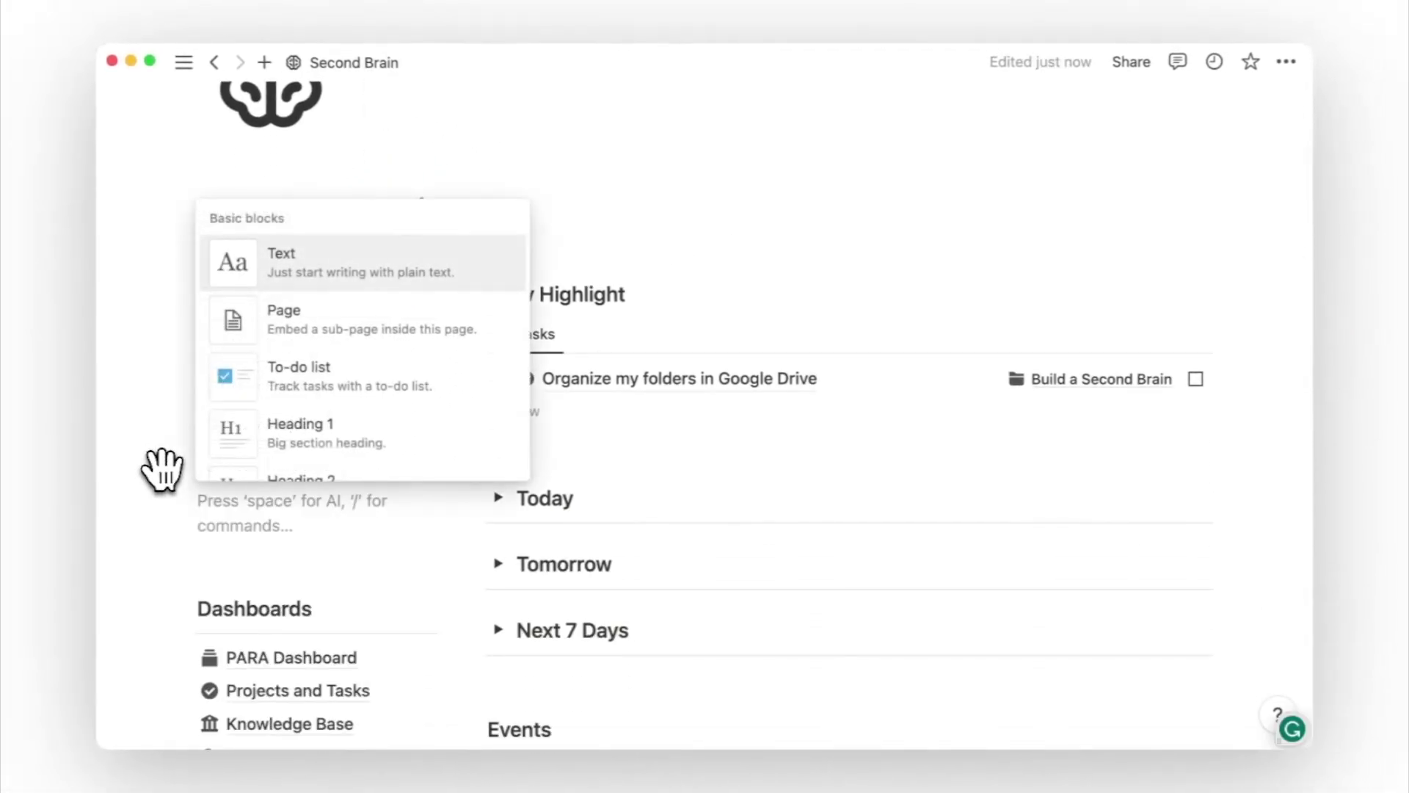
pyautogui.press('super+v')
pyautogui.click(372, 297)
pyautogui.scroll(-2, 372, 298)
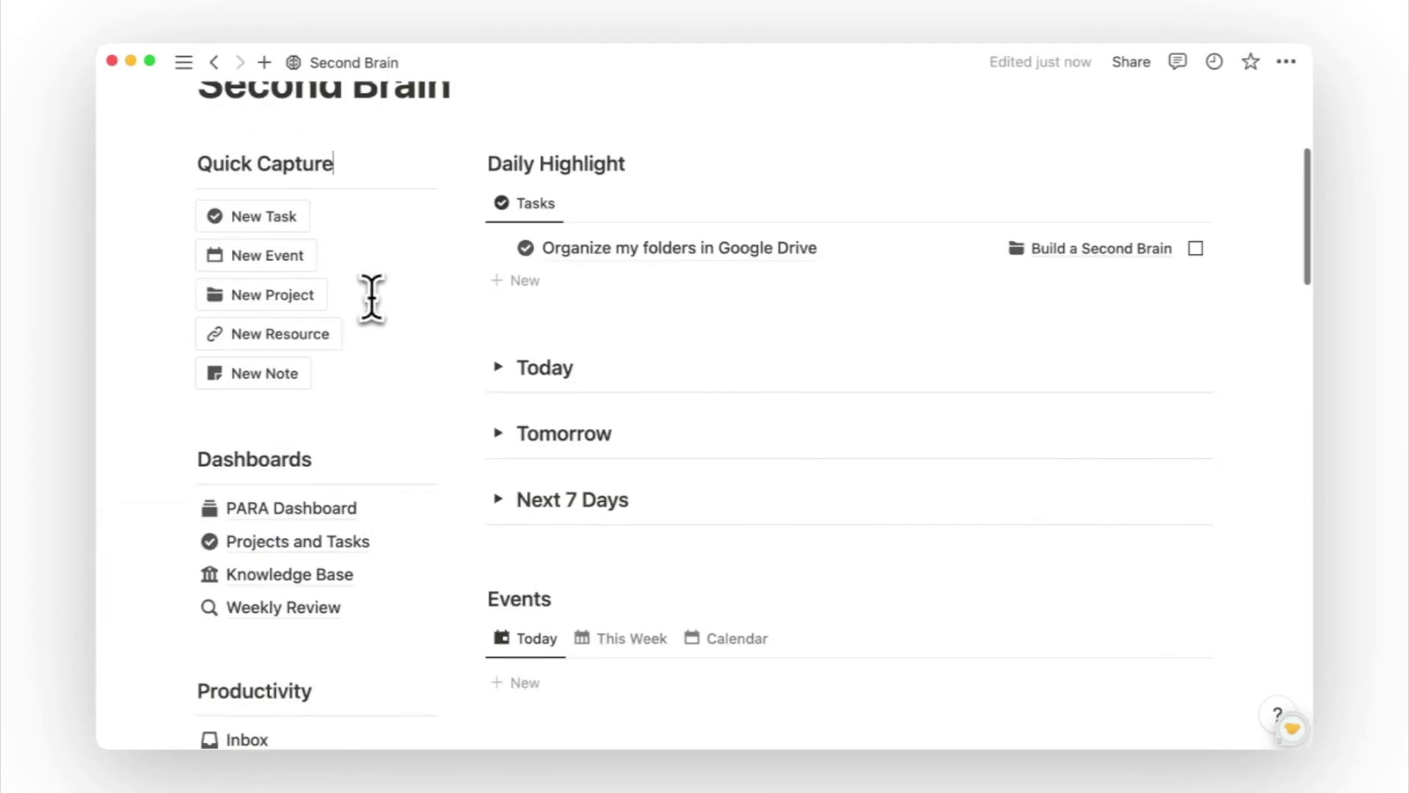
# Create a new note titled Grocery List with status Permanent
pyautogui.click(295, 375)
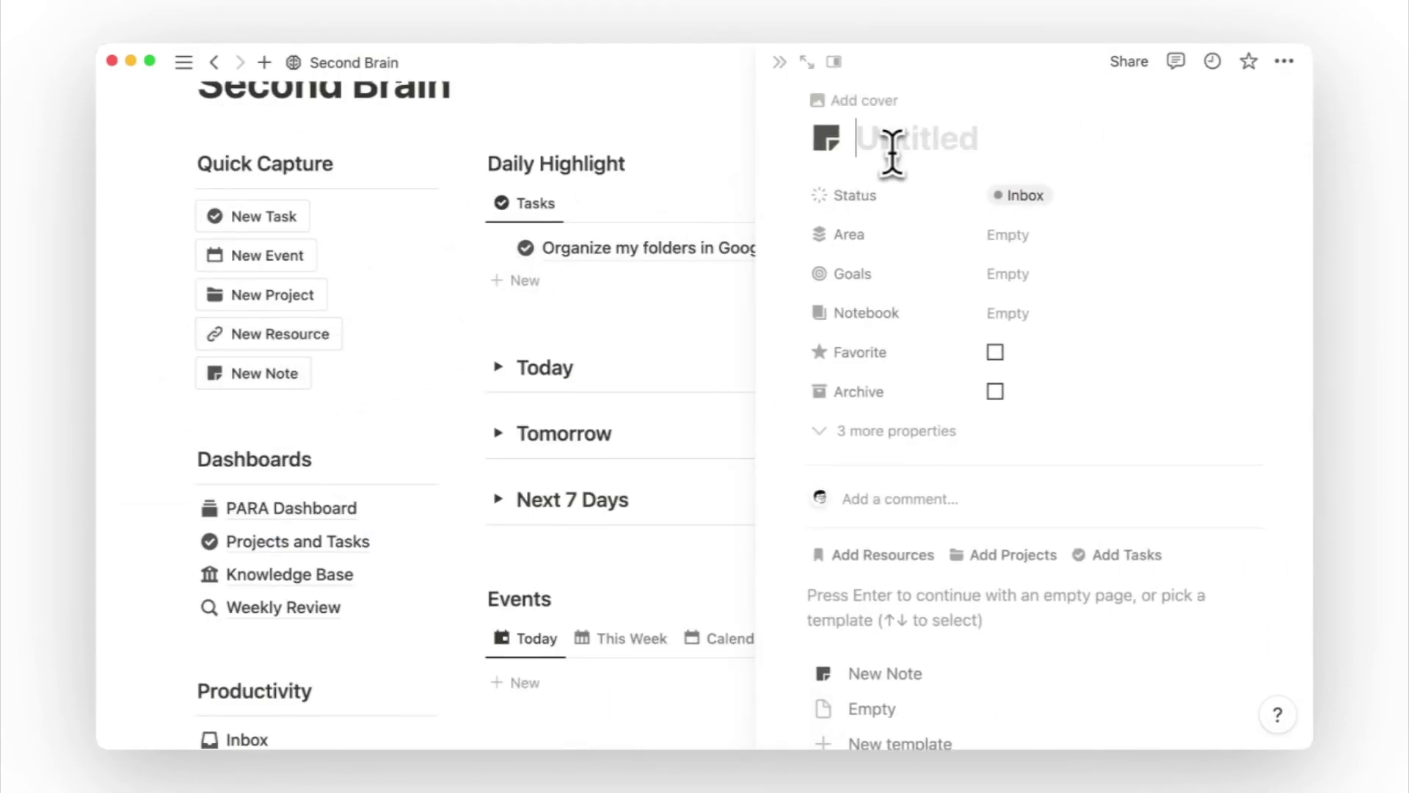
pyautogui.write('Grocery List')
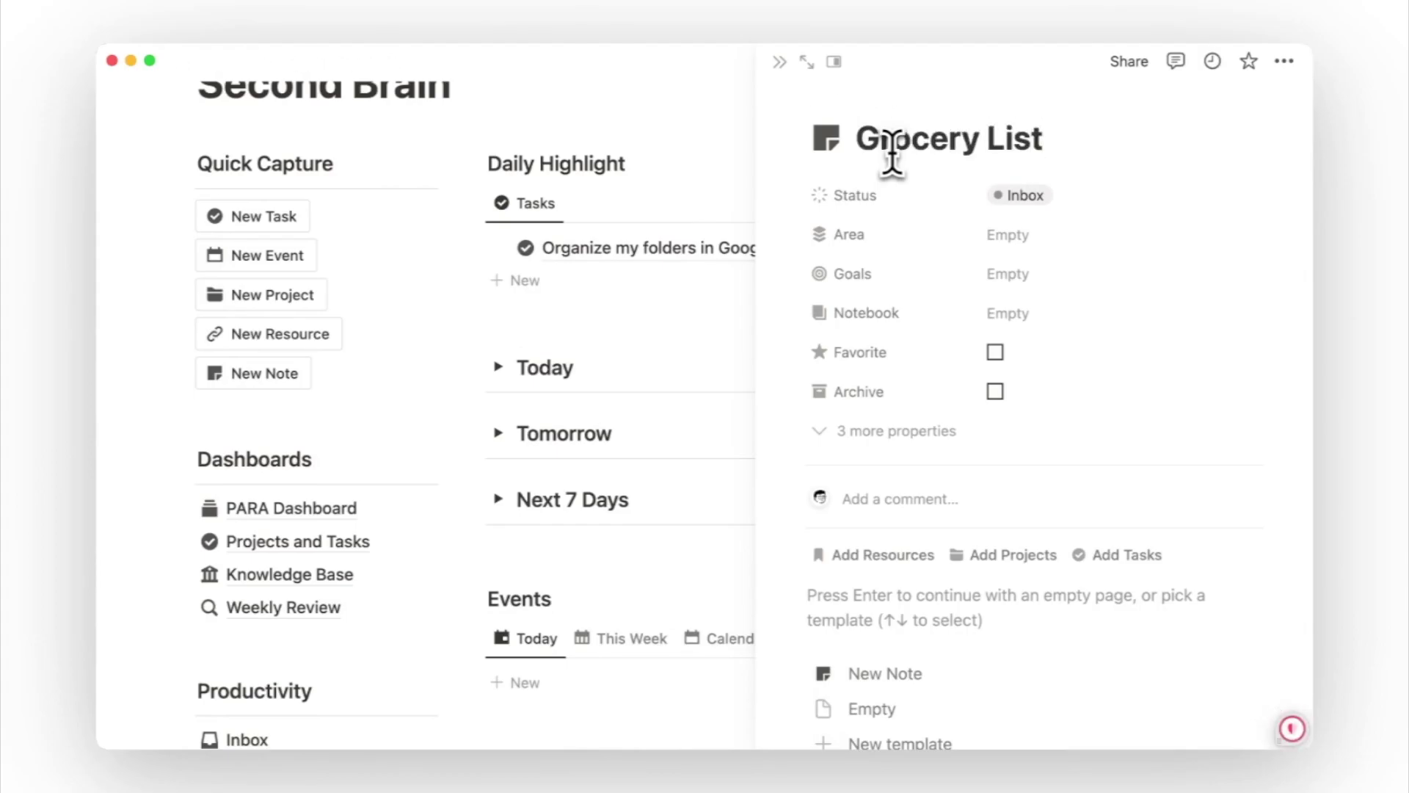
pyautogui.click(1027, 195)
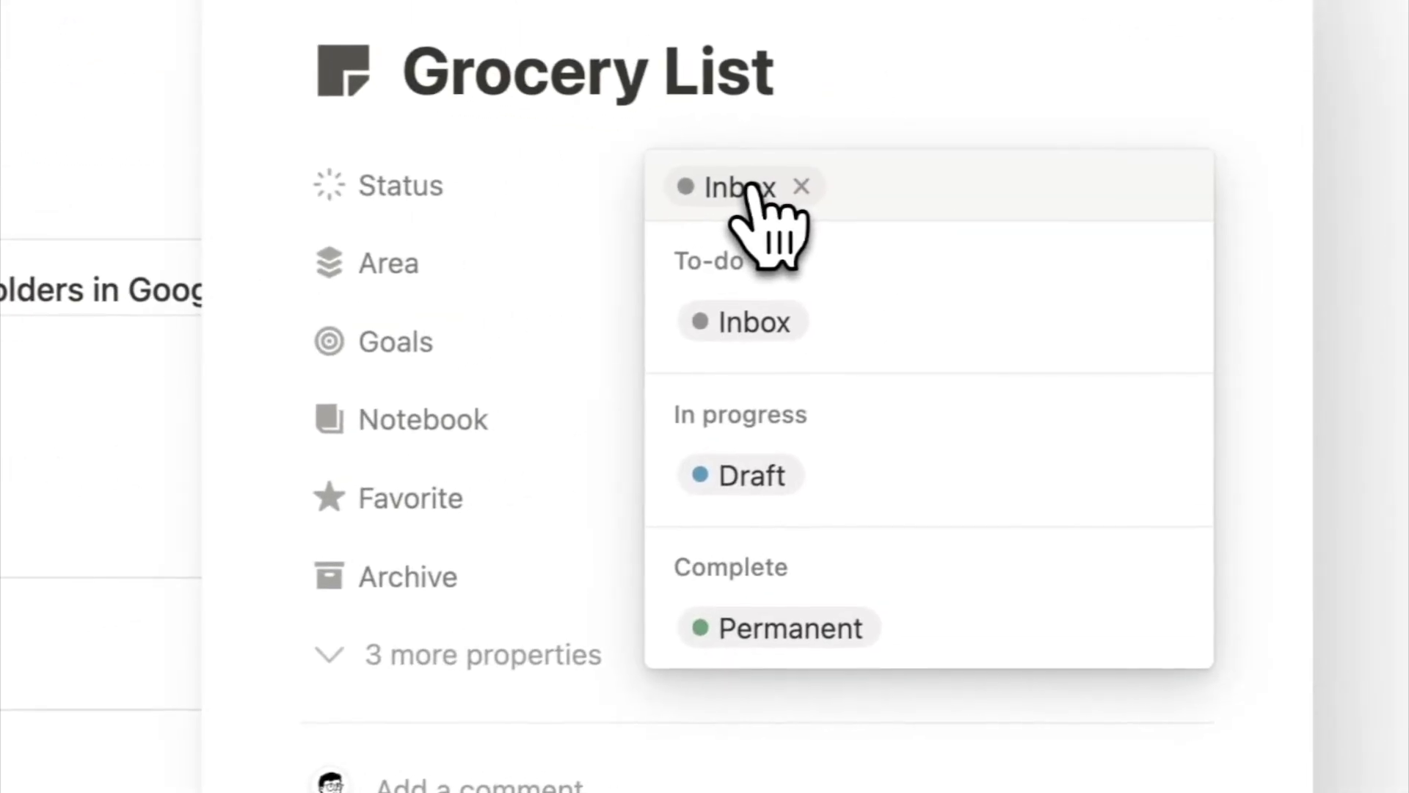
pyautogui.click(787, 631)
pyautogui.scroll(-2, 1028, 455)
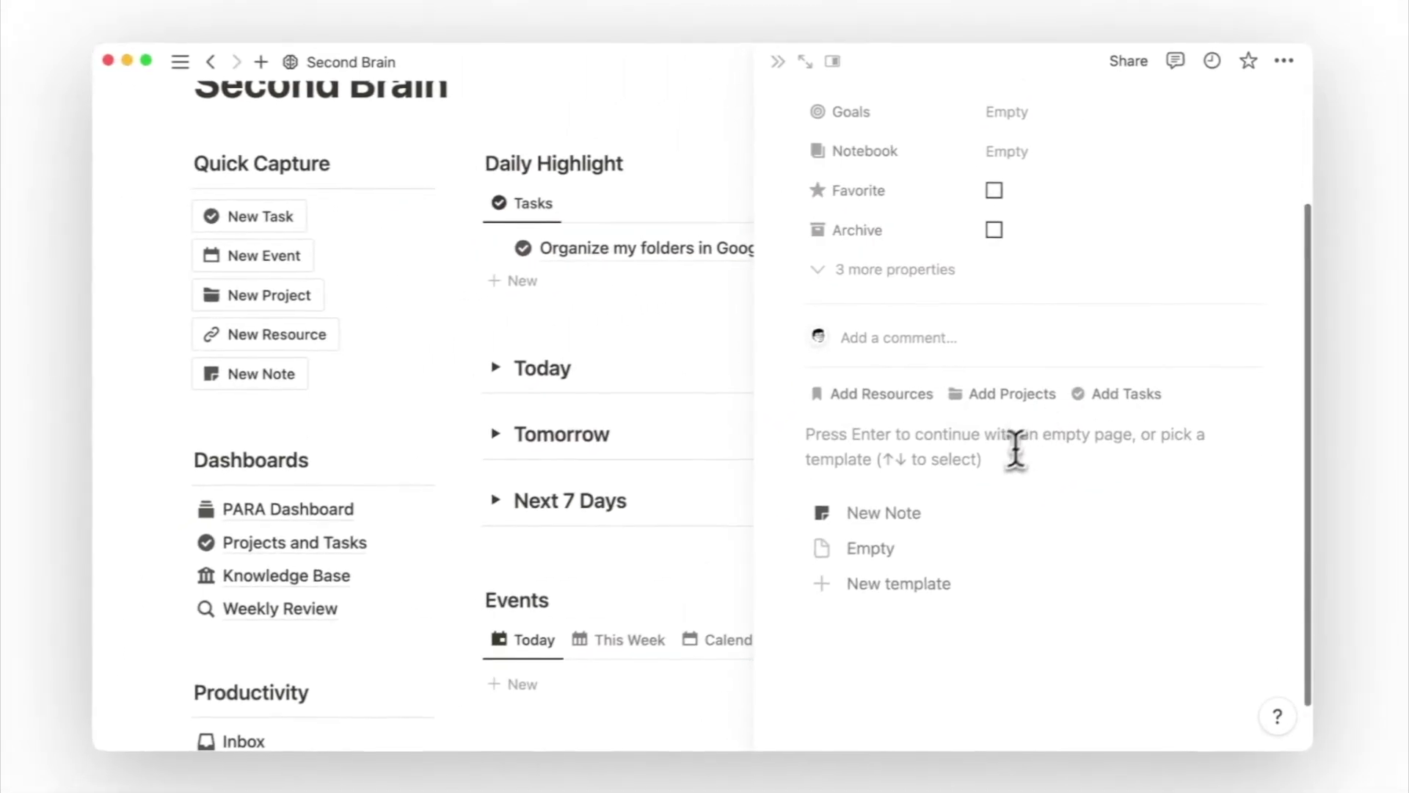
# Add Apples and Milk as to-do items, then return to the Second Brain page
pyautogui.press('Return')
pyautogui.write('/')
pyautogui.press('Down')
pyautogui.press('Down')
pyautogui.press('Return')
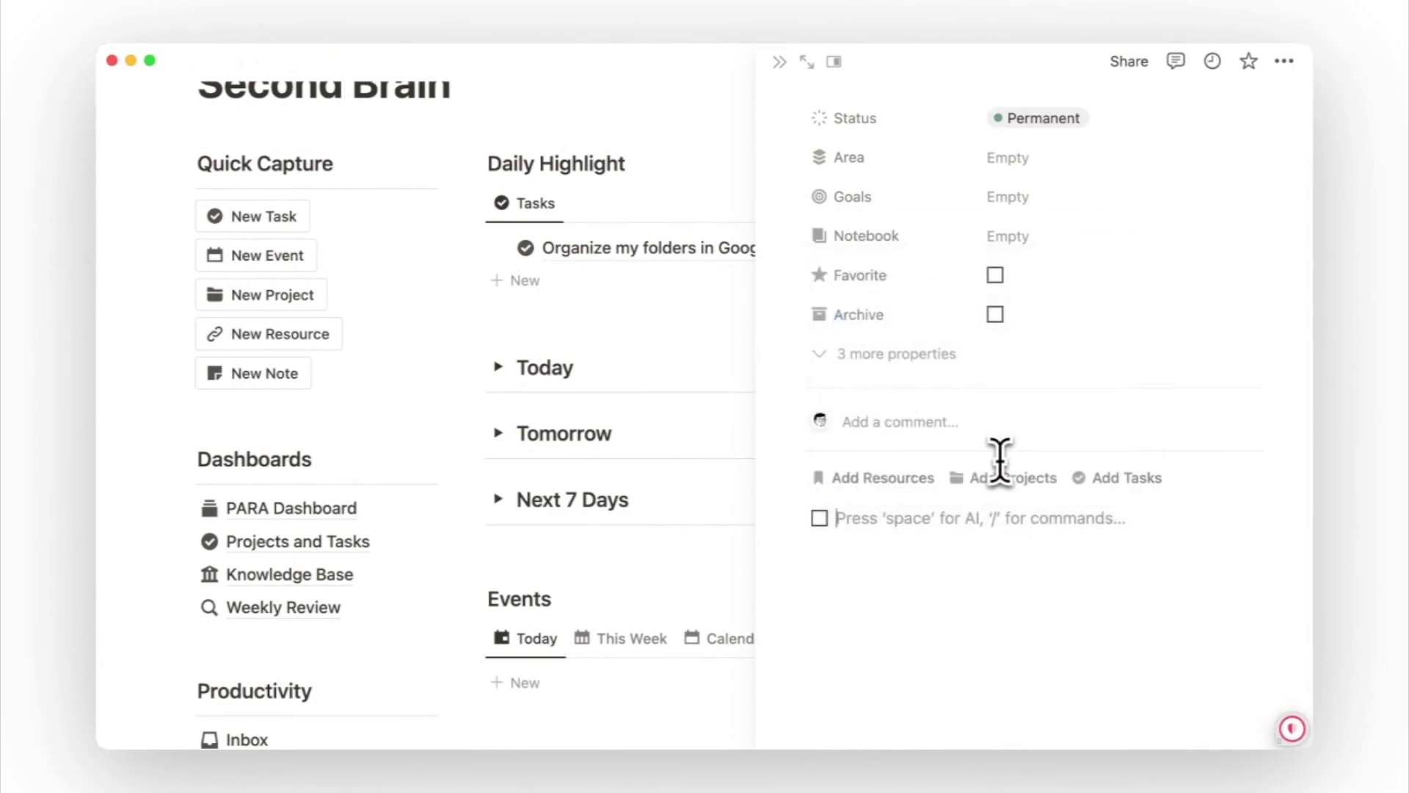
pyautogui.write('Apples')
pyautogui.press('Return')
pyautogui.write('Milk')
pyautogui.press('Return')
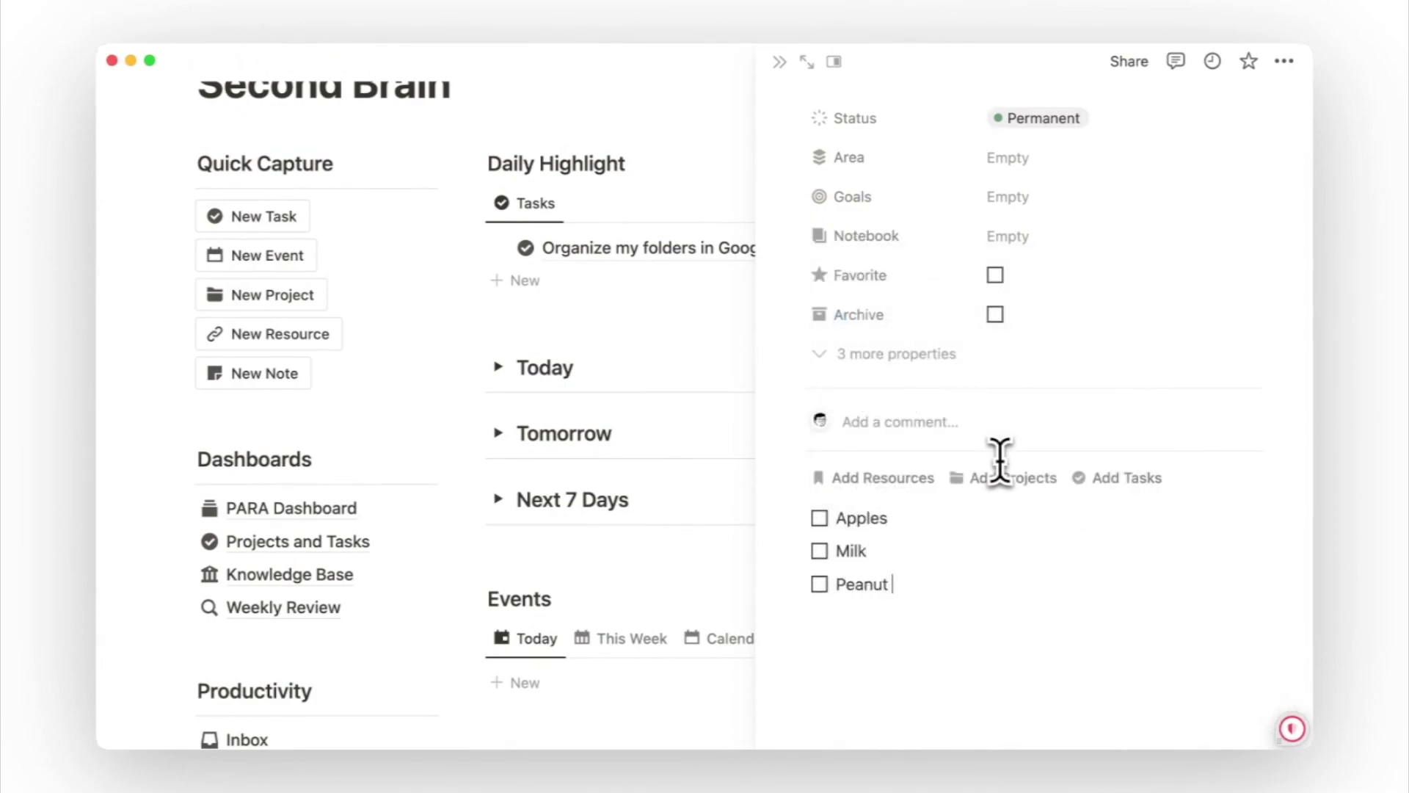
pyautogui.press('Escape')
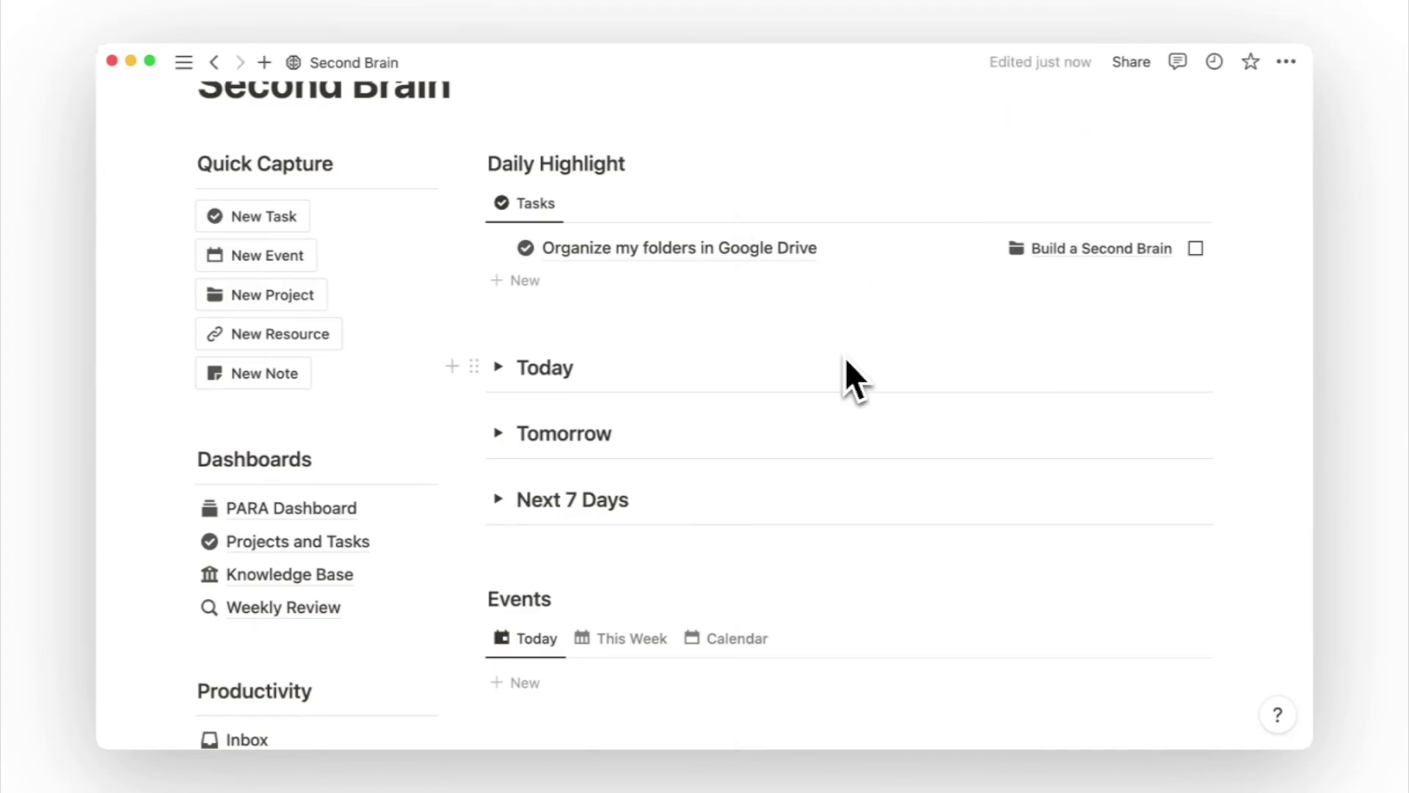
pyautogui.scroll(-10, 846, 359)
pyautogui.scroll(-10, 844, 359)
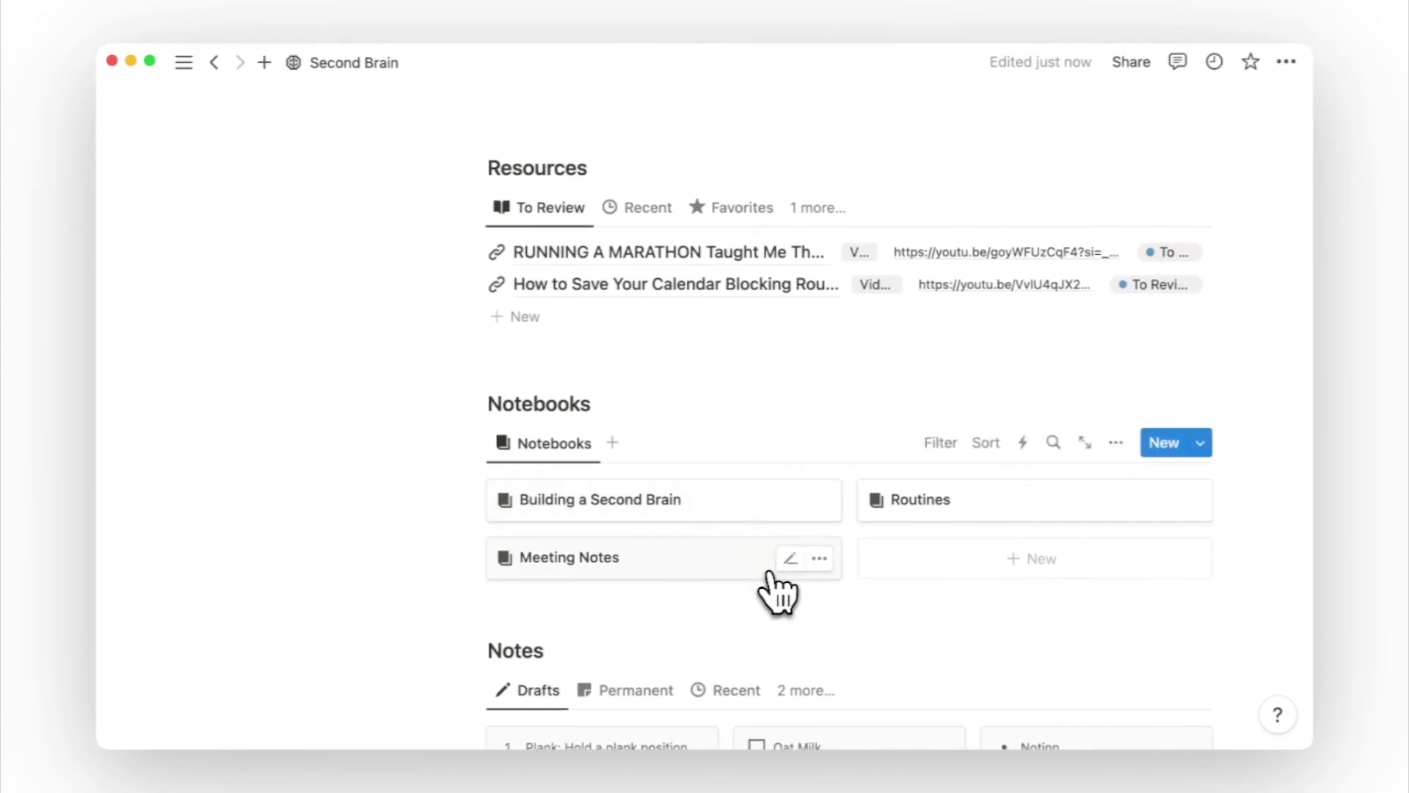
# Browse the Meeting Notes notebook, then create and open a New Notebook page
pyautogui.click(763, 580)
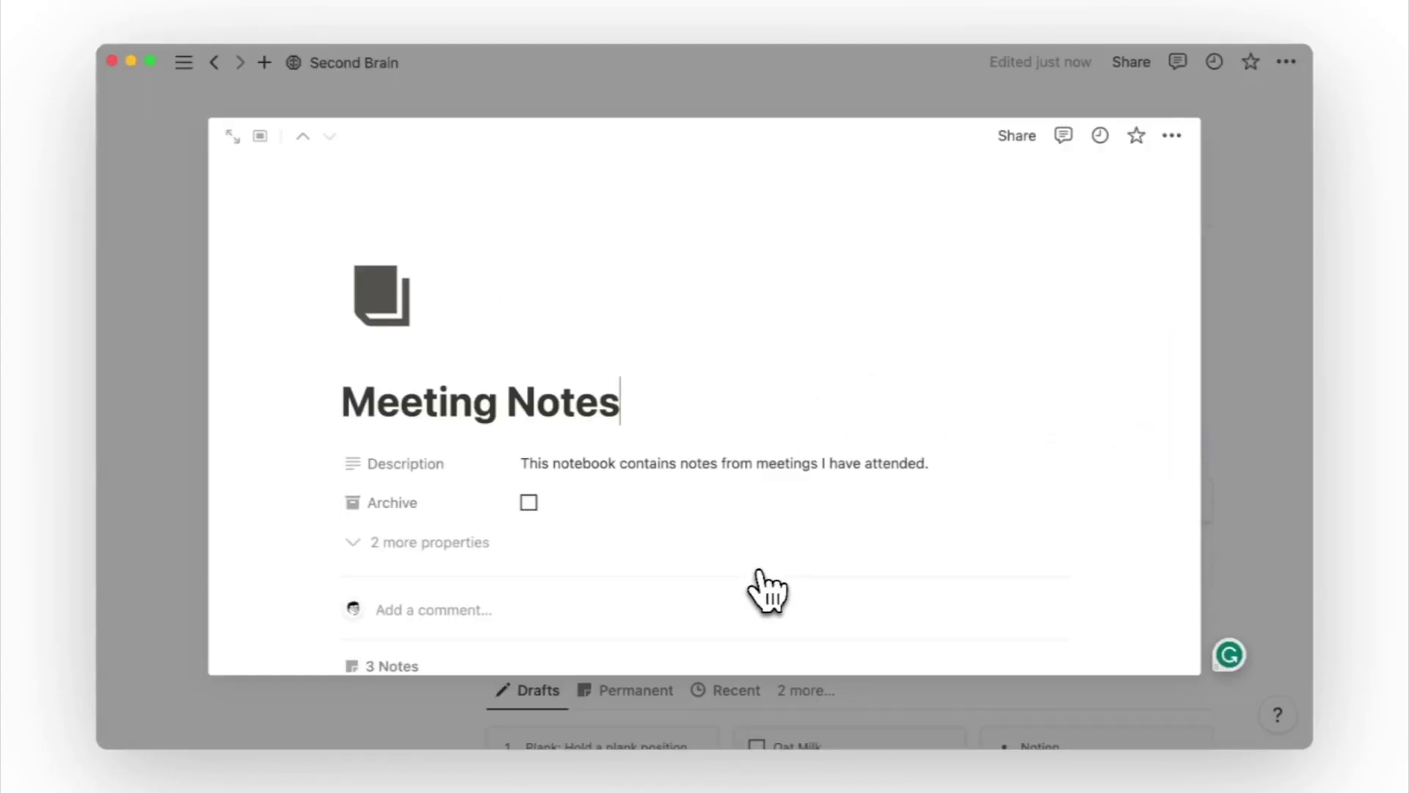
pyautogui.scroll(-5, 762, 576)
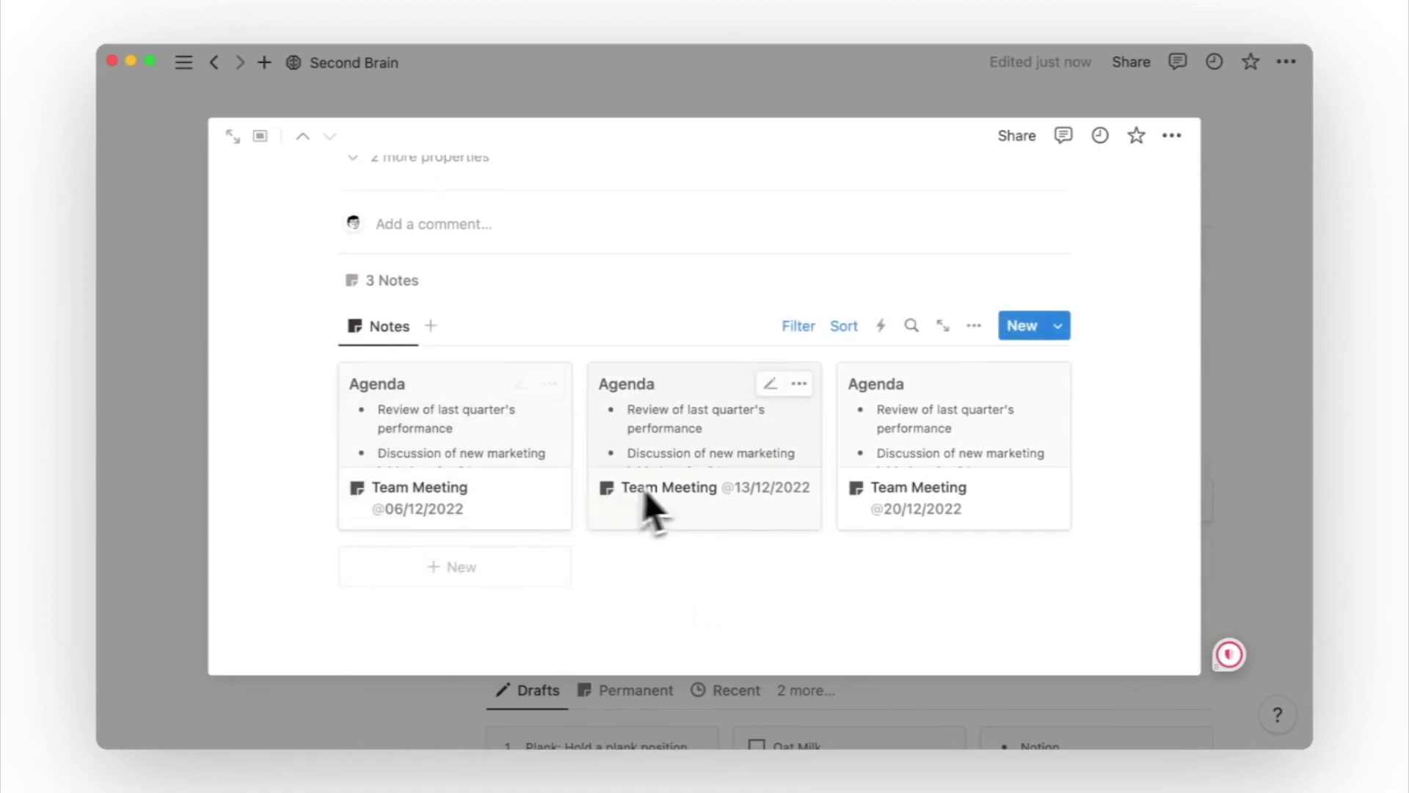
pyautogui.scroll(5, 831, 289)
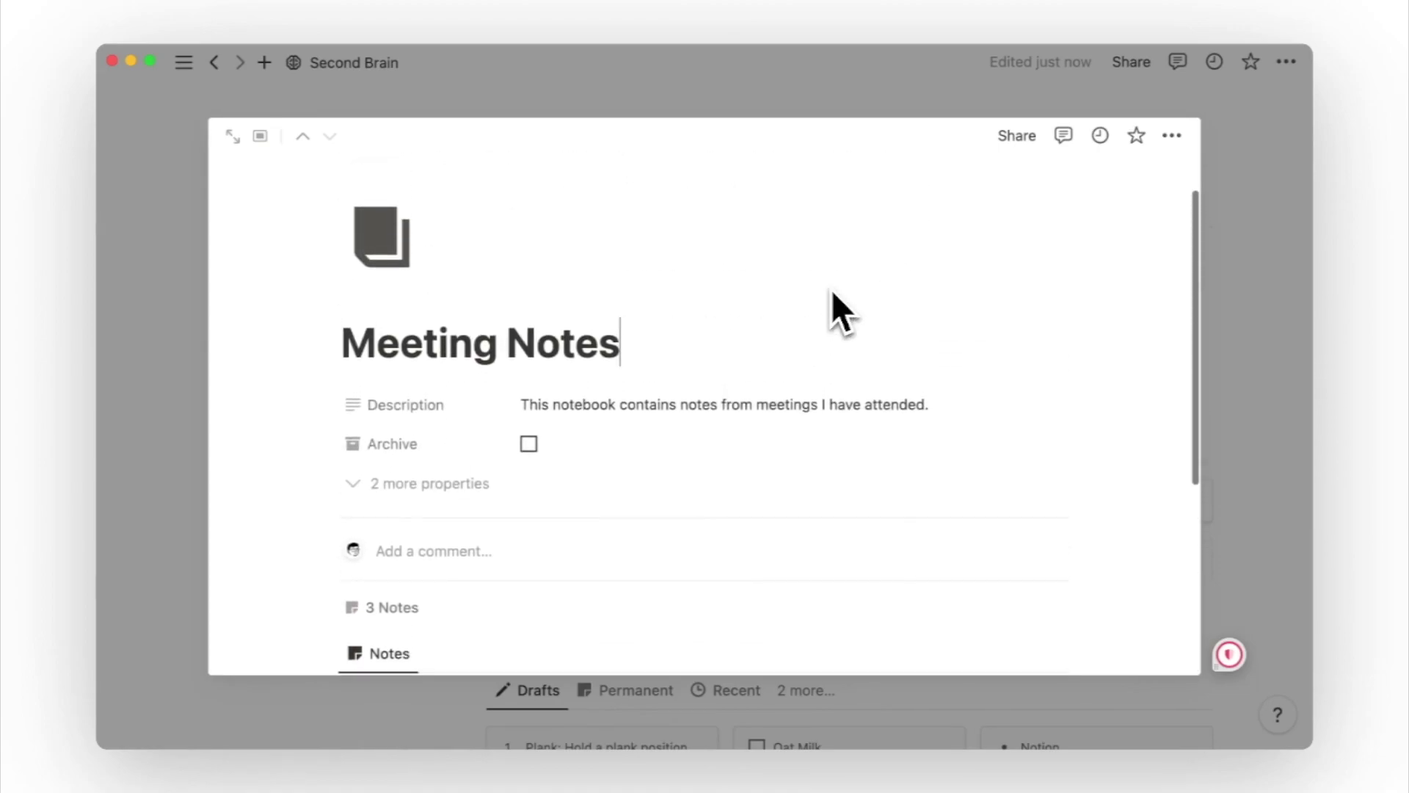
pyautogui.click(1230, 390)
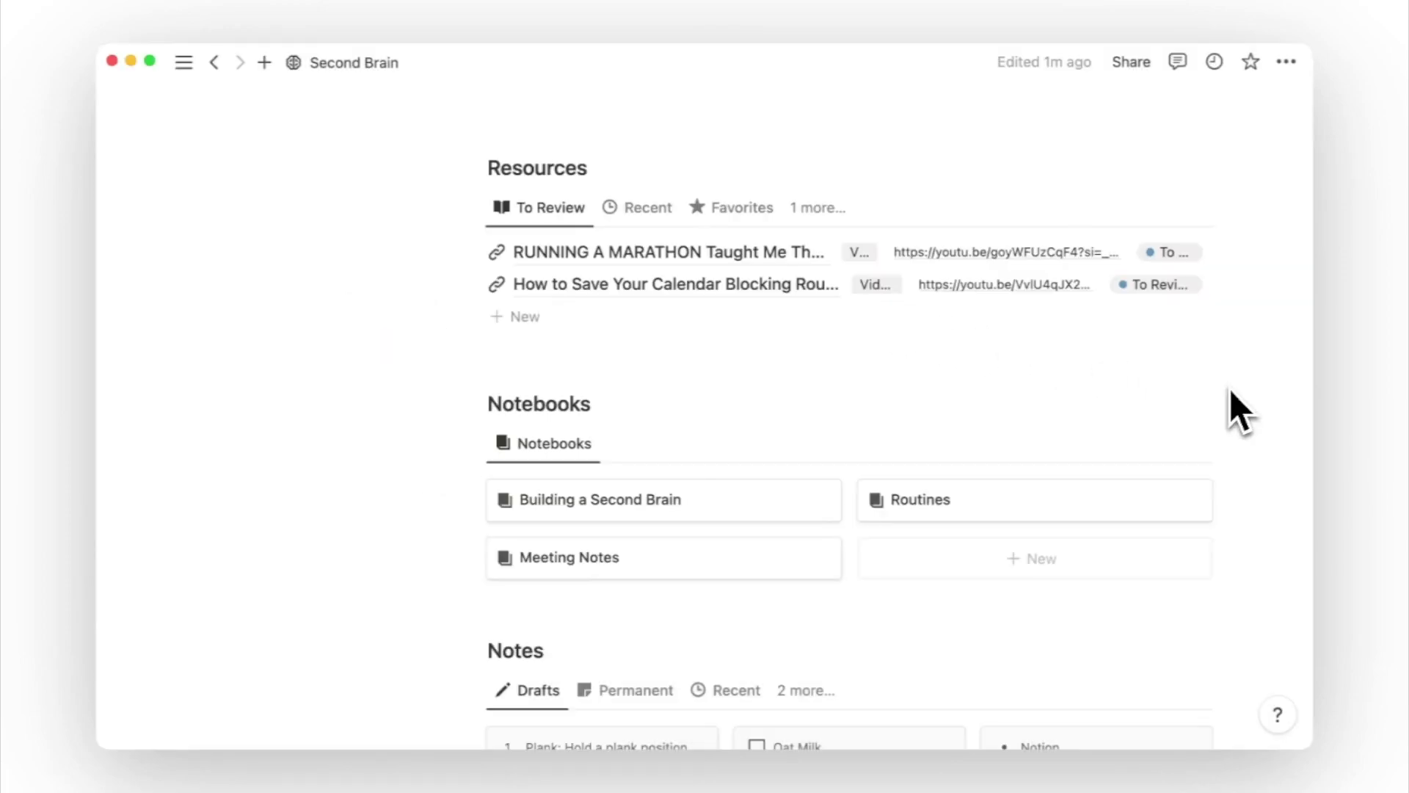
pyautogui.click(1073, 576)
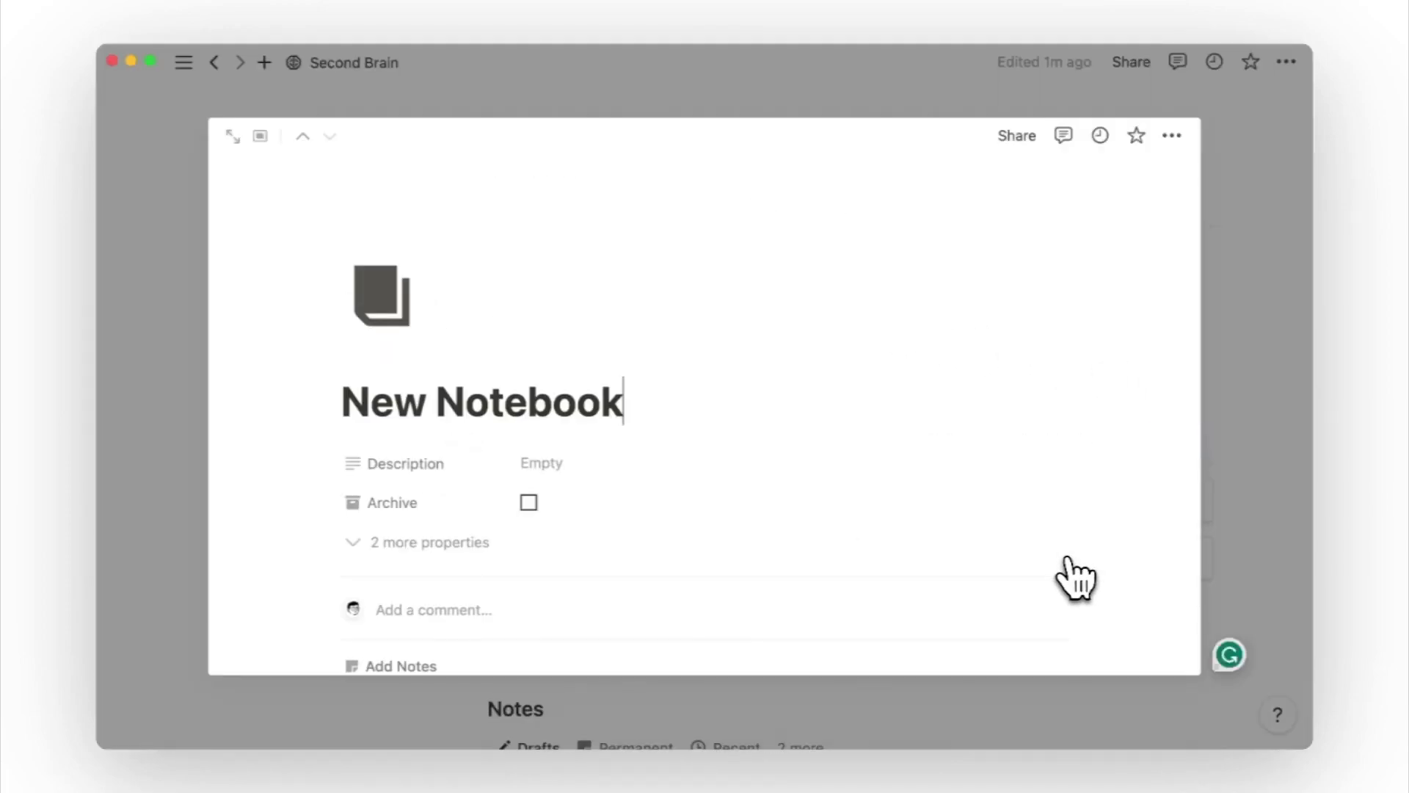
pyautogui.scroll(-5, 1073, 575)
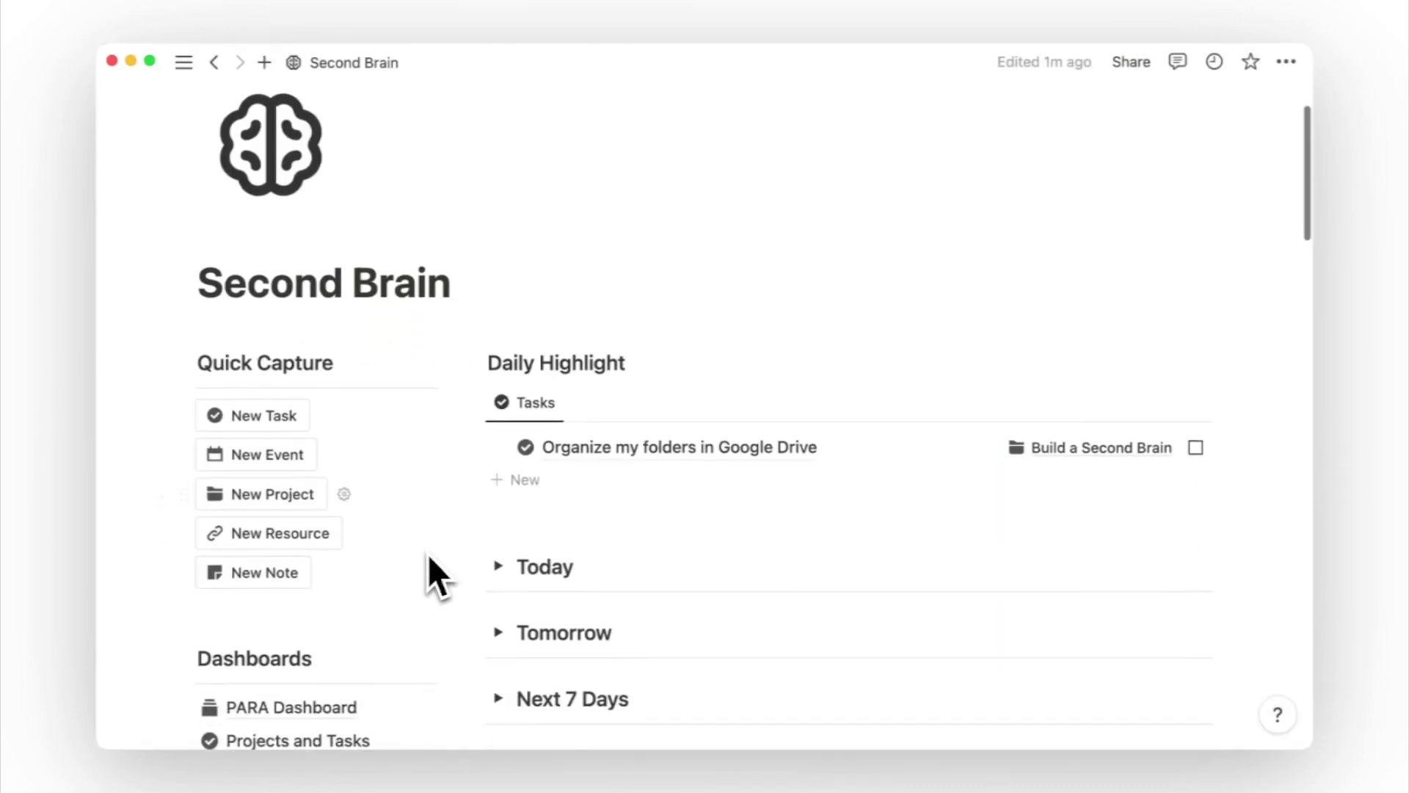
# In Inbox, give Clean my room a September 8 due date and move it out of Inbox
pyautogui.scroll(-5, 428, 553)
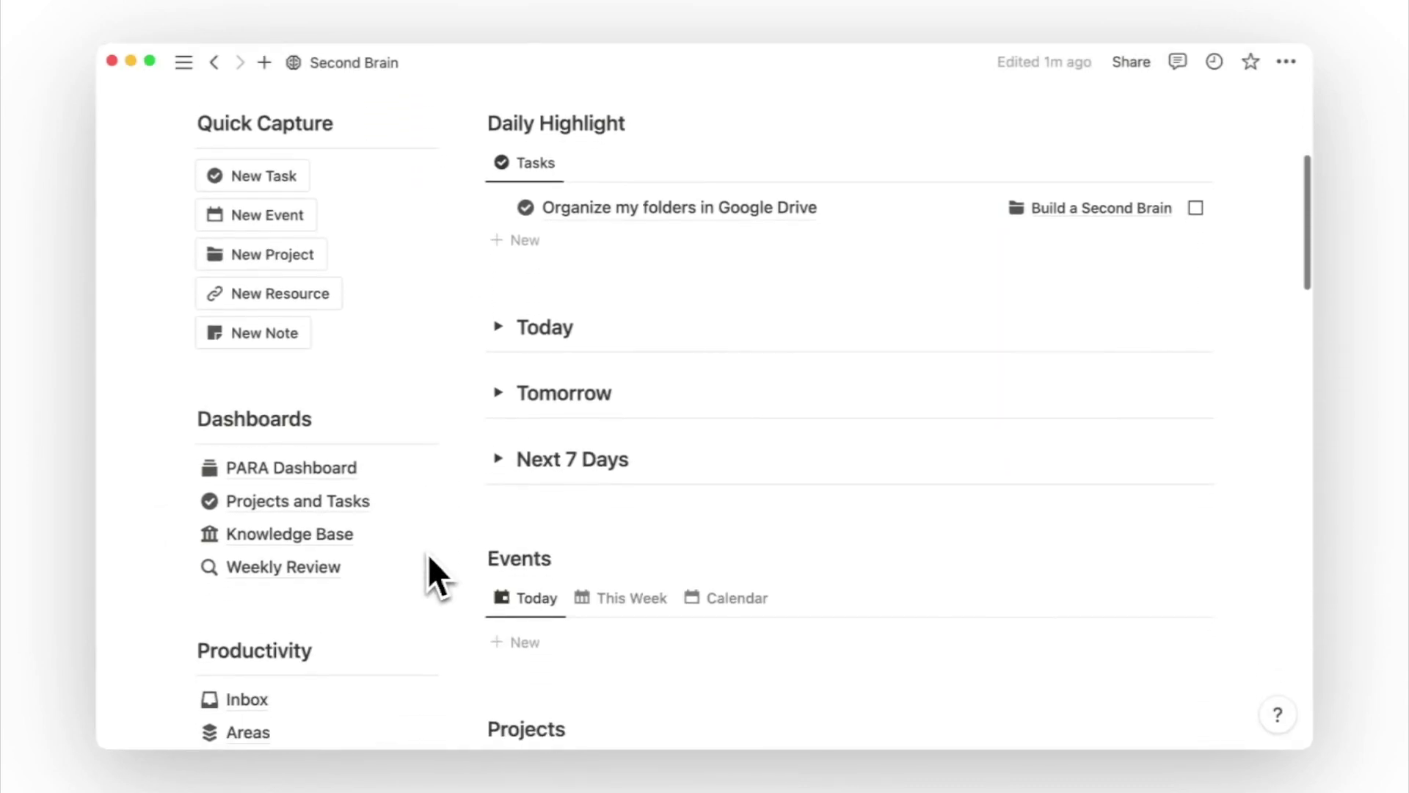
pyautogui.scroll(-2, 428, 553)
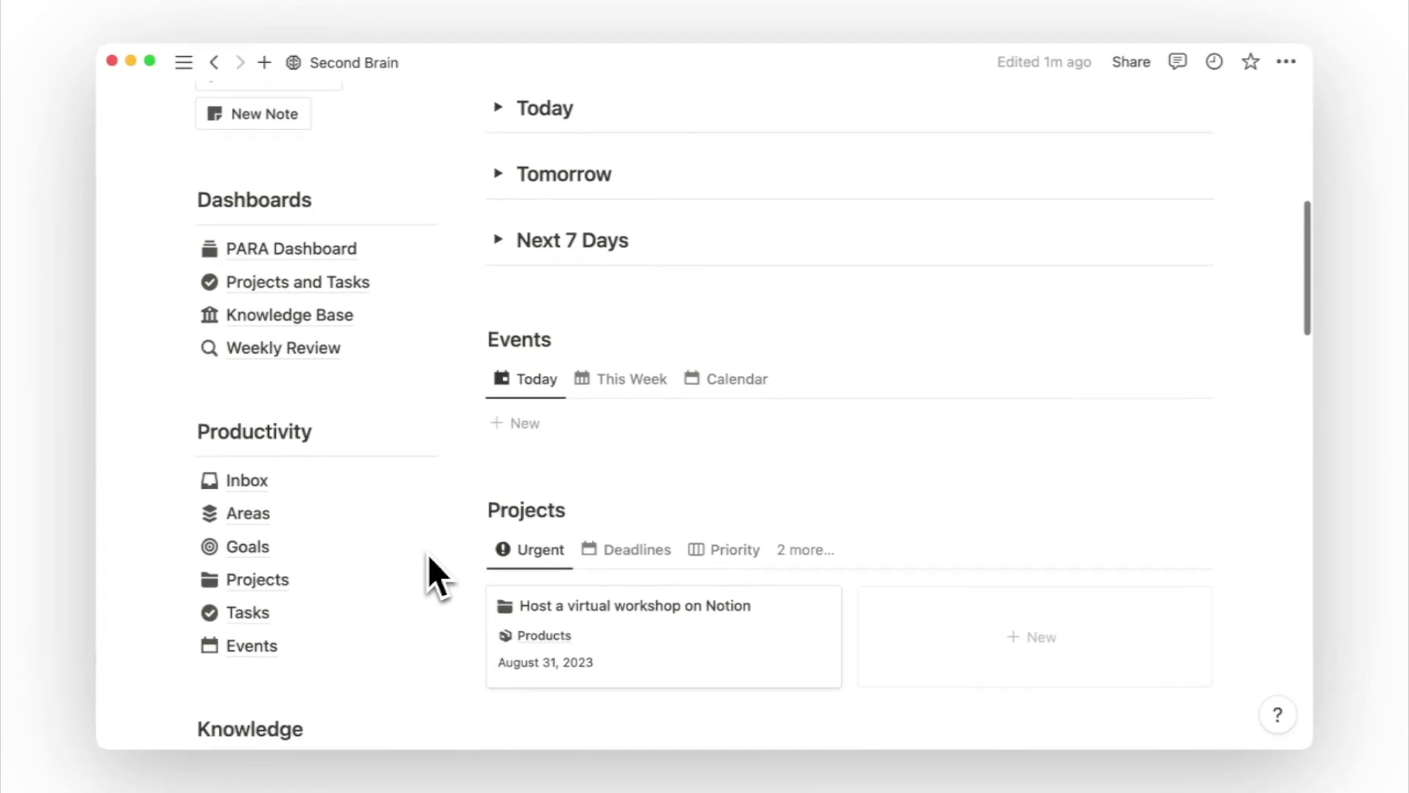
pyautogui.click(365, 505)
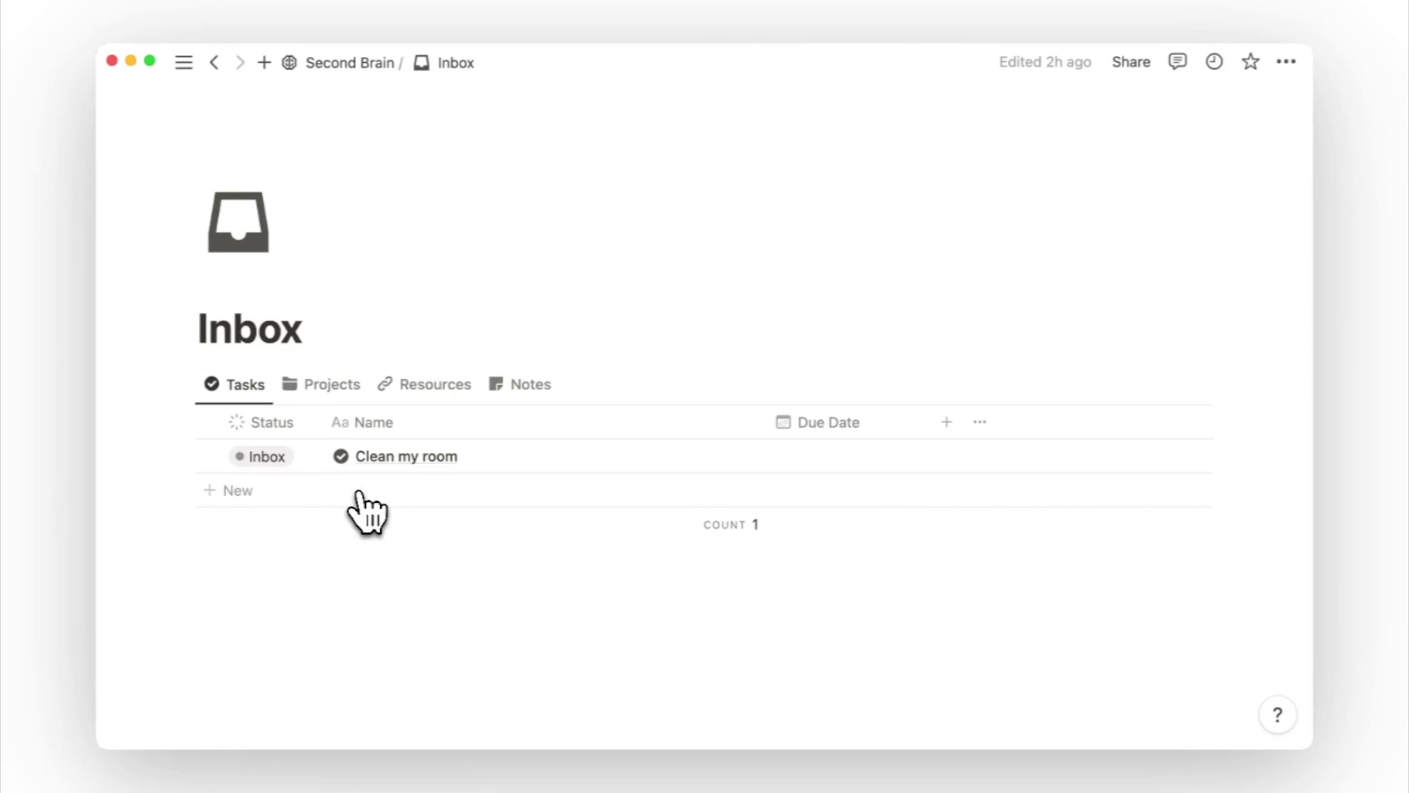
pyautogui.click(822, 456)
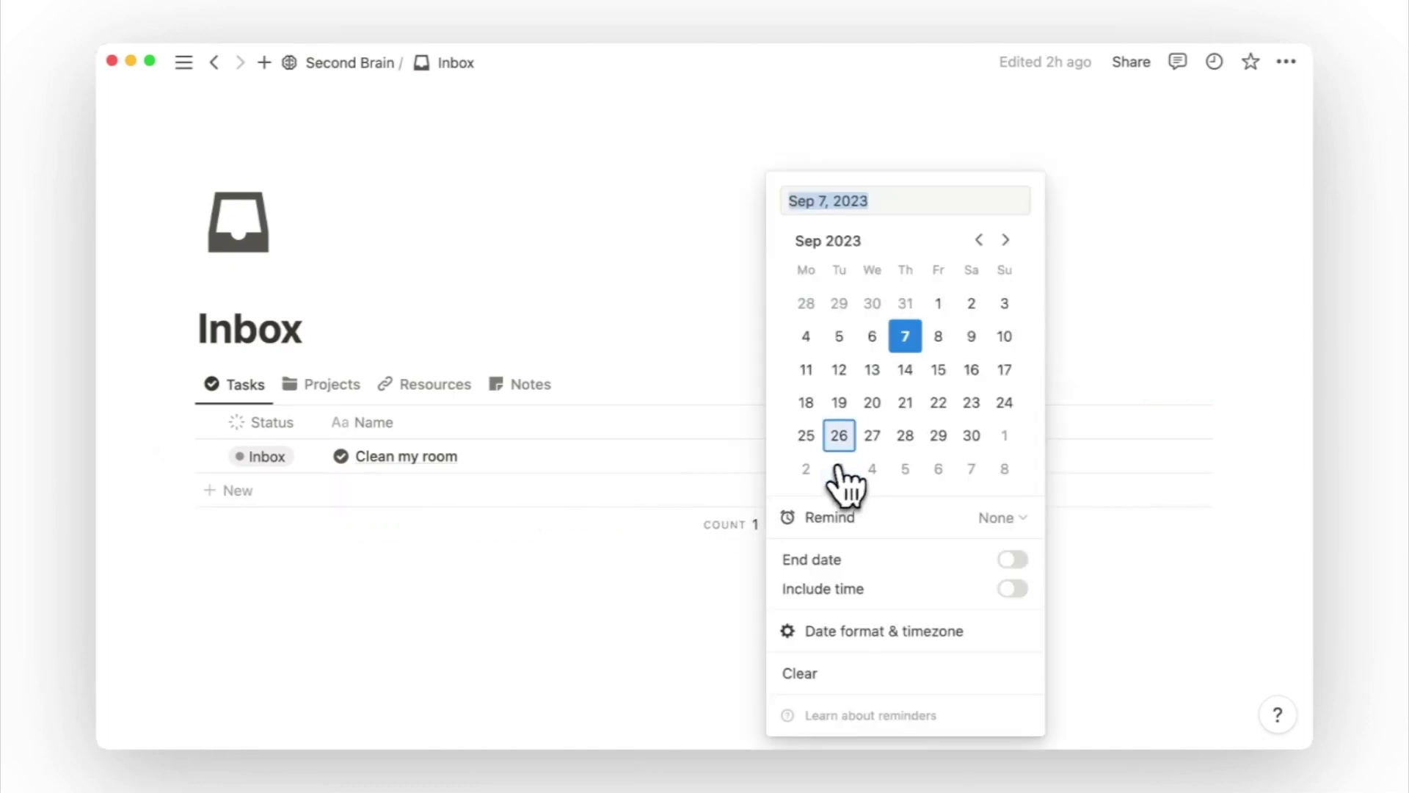
pyautogui.click(938, 338)
pyautogui.press('Escape')
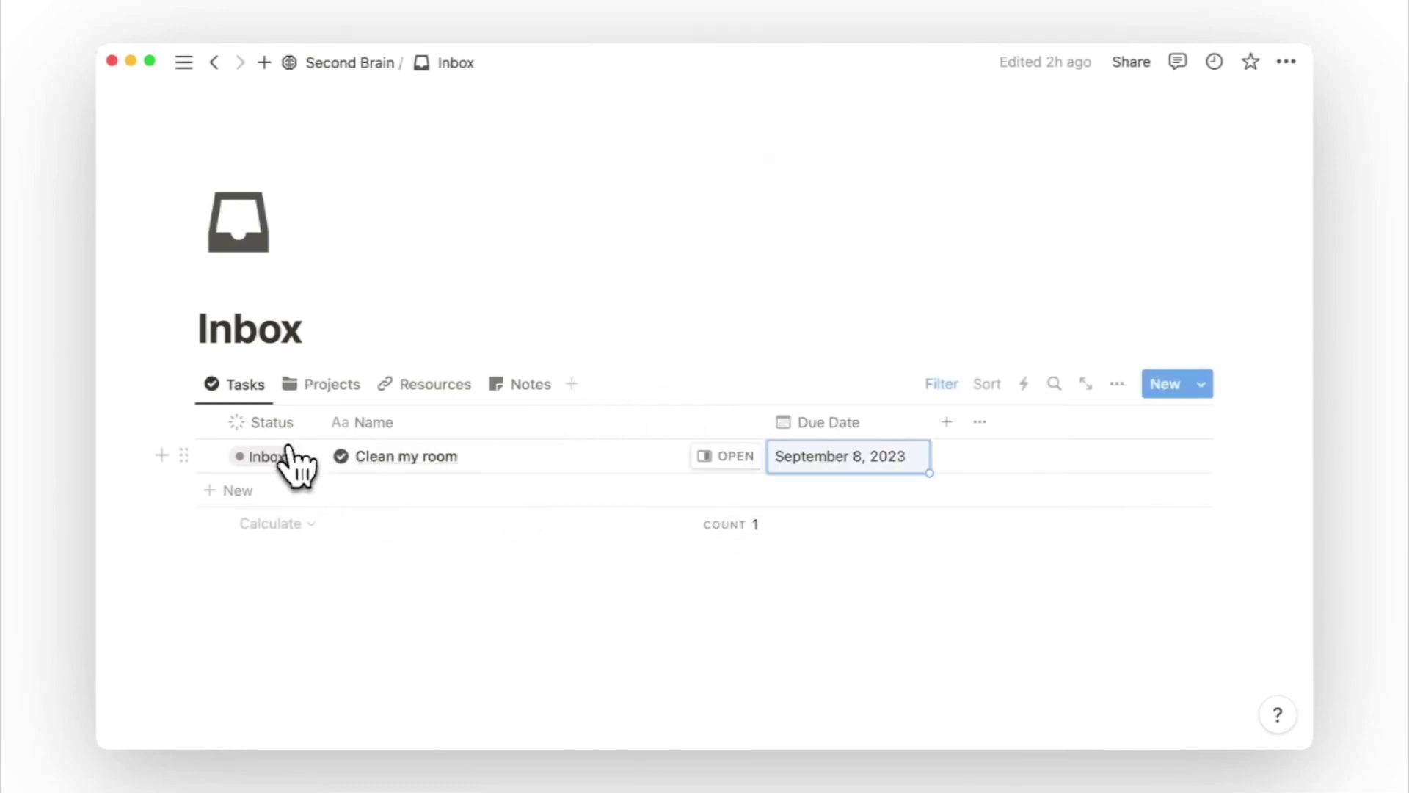
pyautogui.click(288, 451)
pyautogui.click(371, 262)
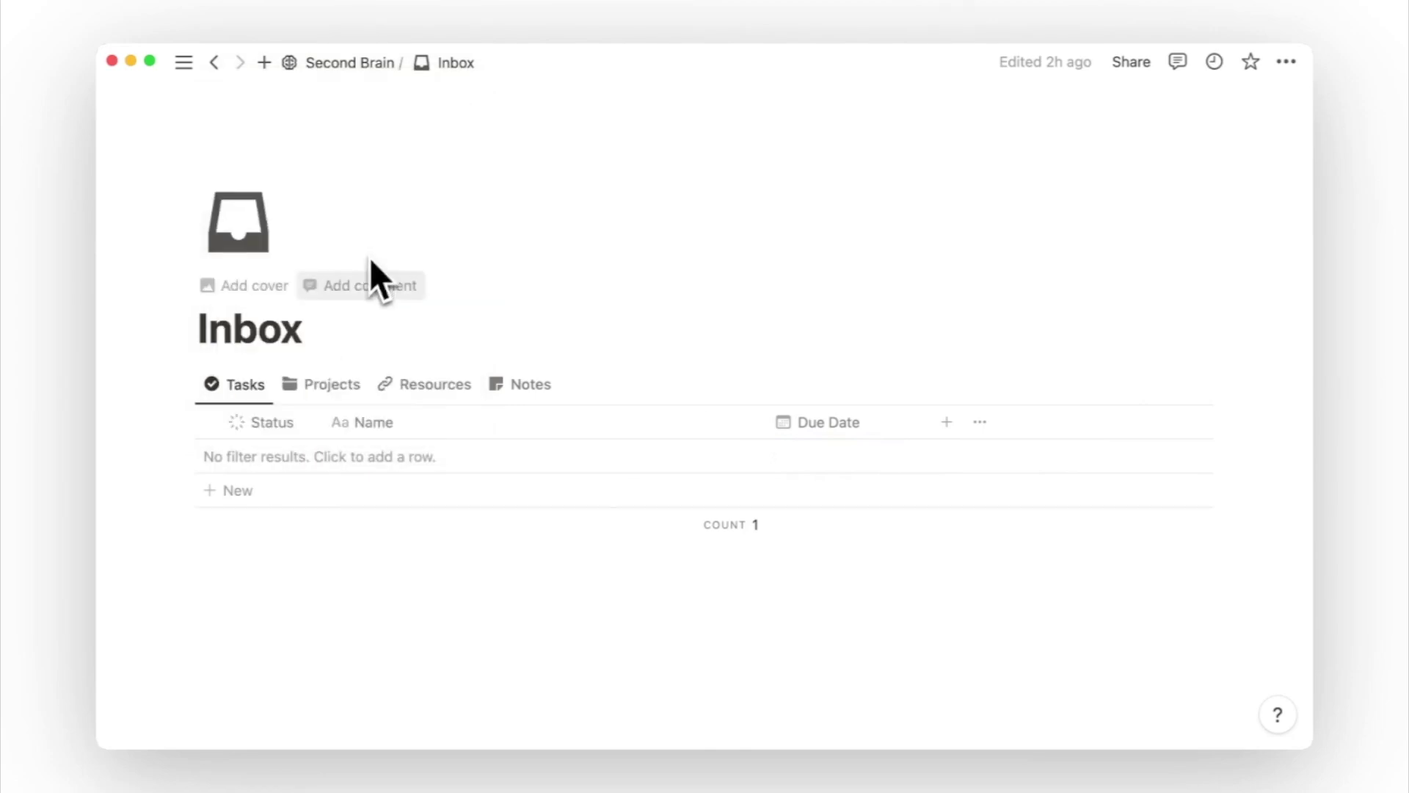
# Set Plan a trip to Europe to Medium priority, start September 22, status In Progress
pyautogui.click(332, 385)
pyautogui.click(910, 456)
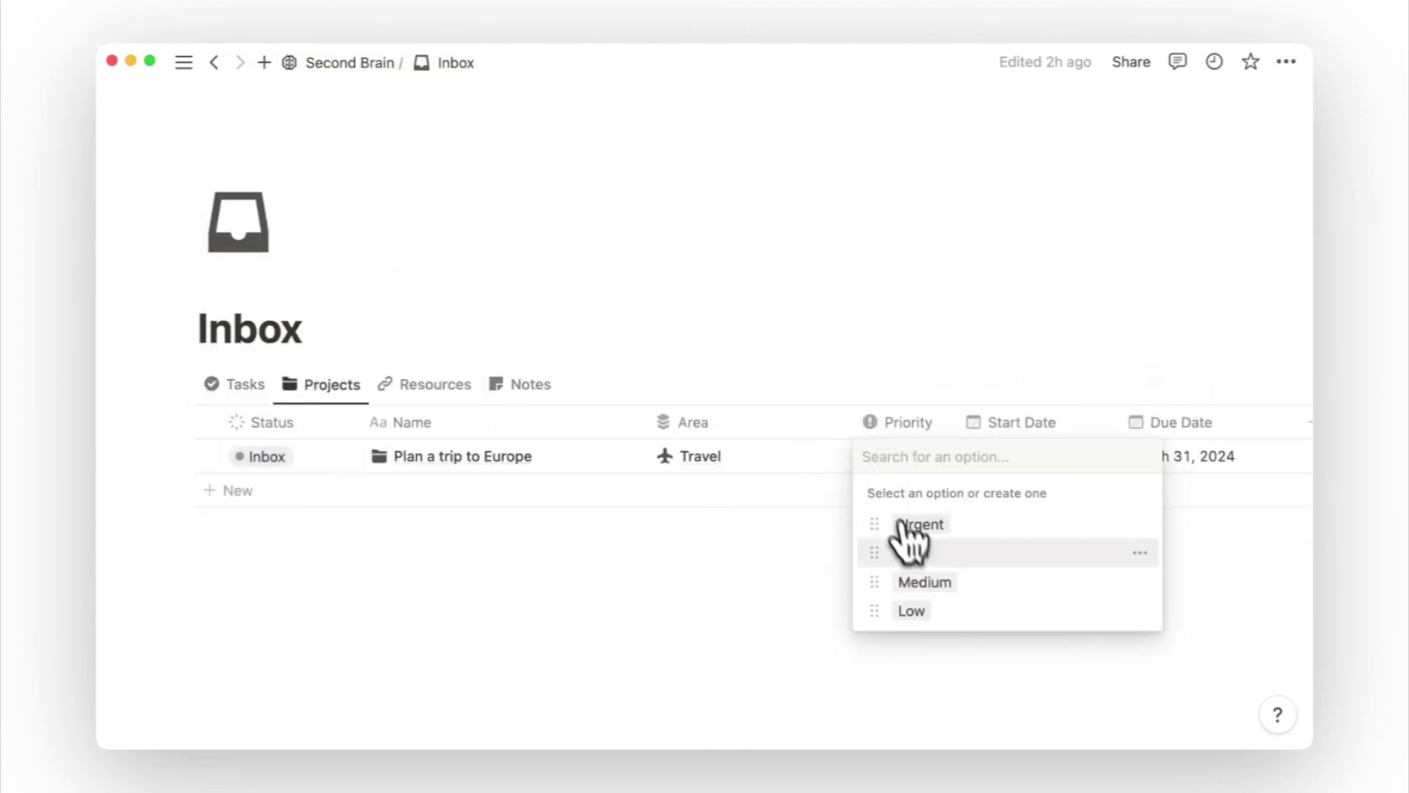
pyautogui.click(917, 581)
pyautogui.click(1031, 460)
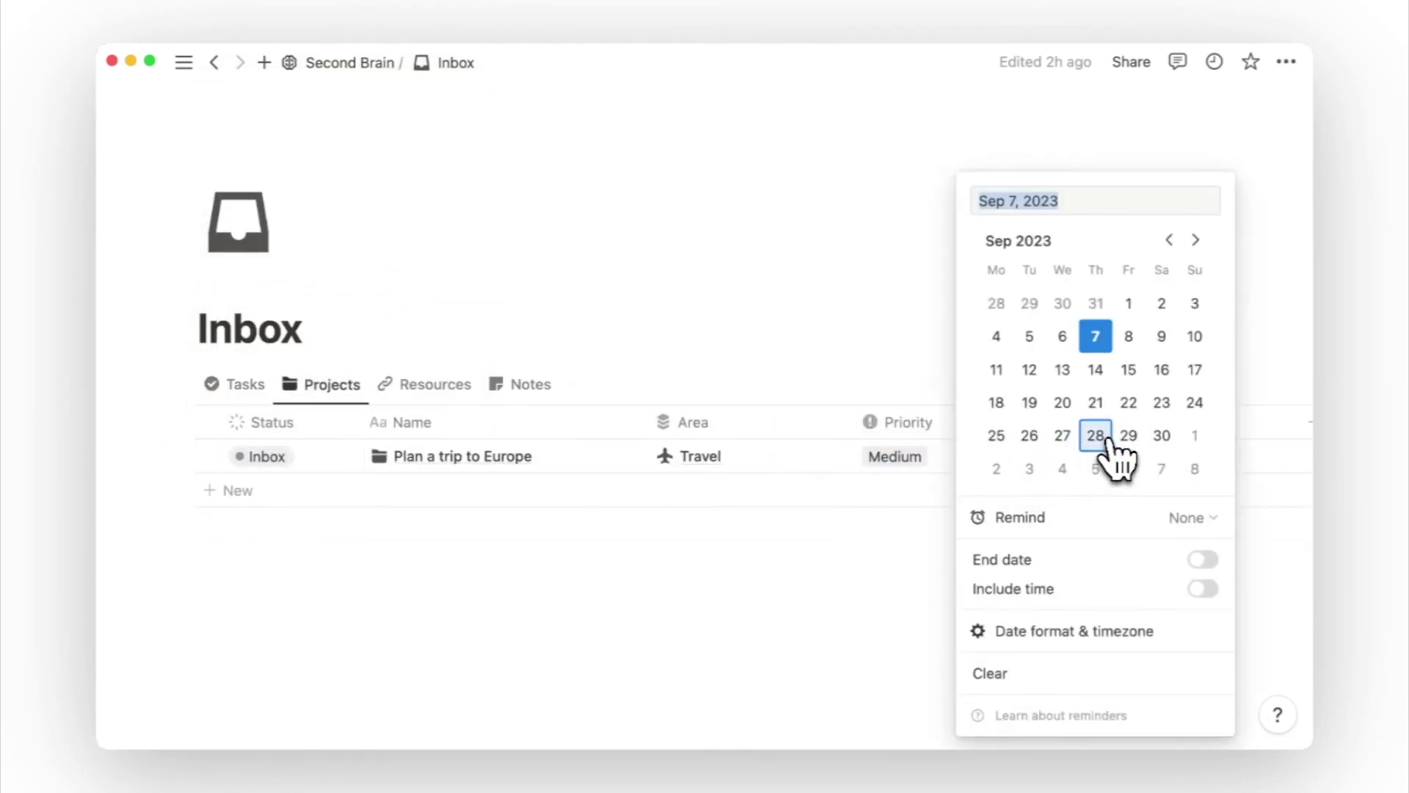
pyautogui.click(1128, 403)
pyautogui.click(914, 335)
pyautogui.click(914, 335)
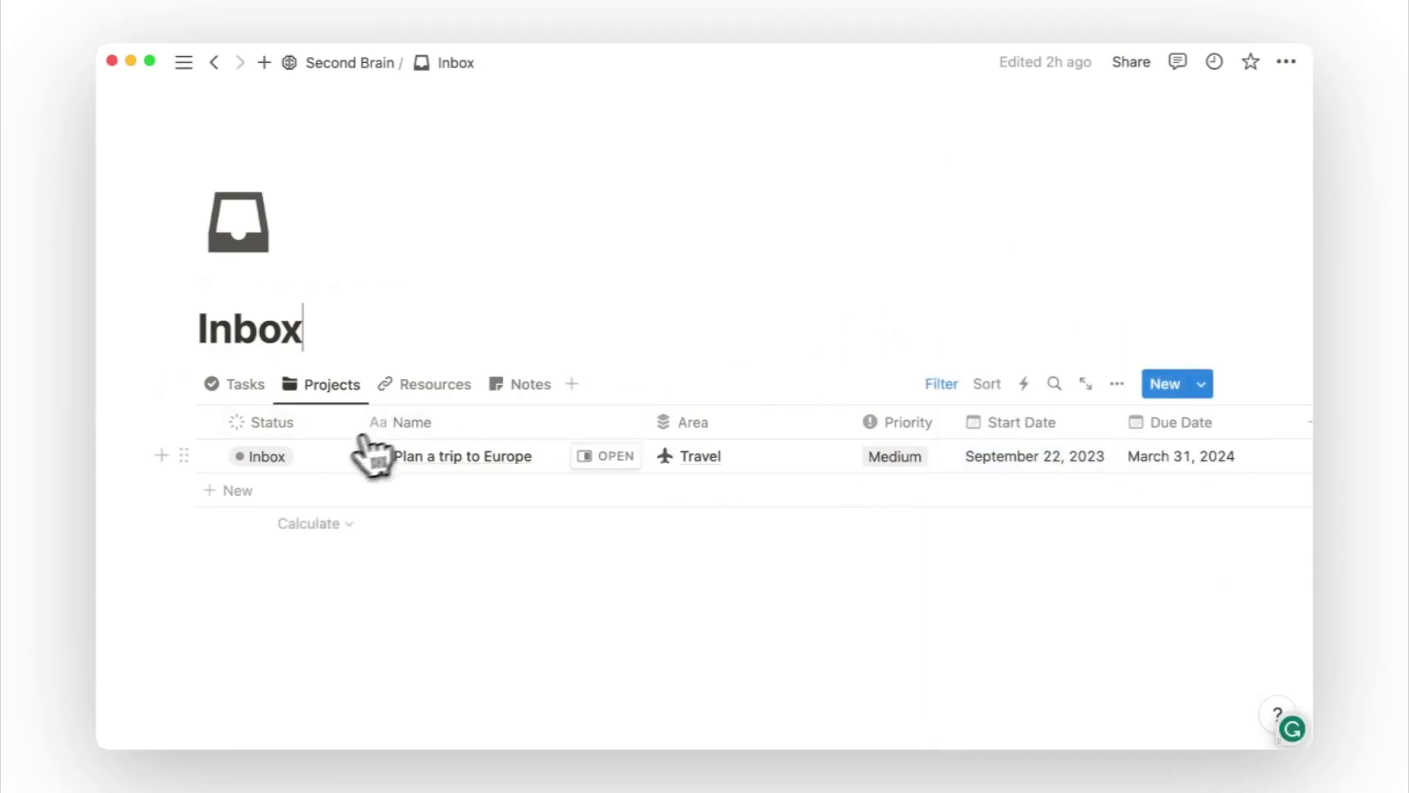
pyautogui.click(355, 450)
pyautogui.click(359, 272)
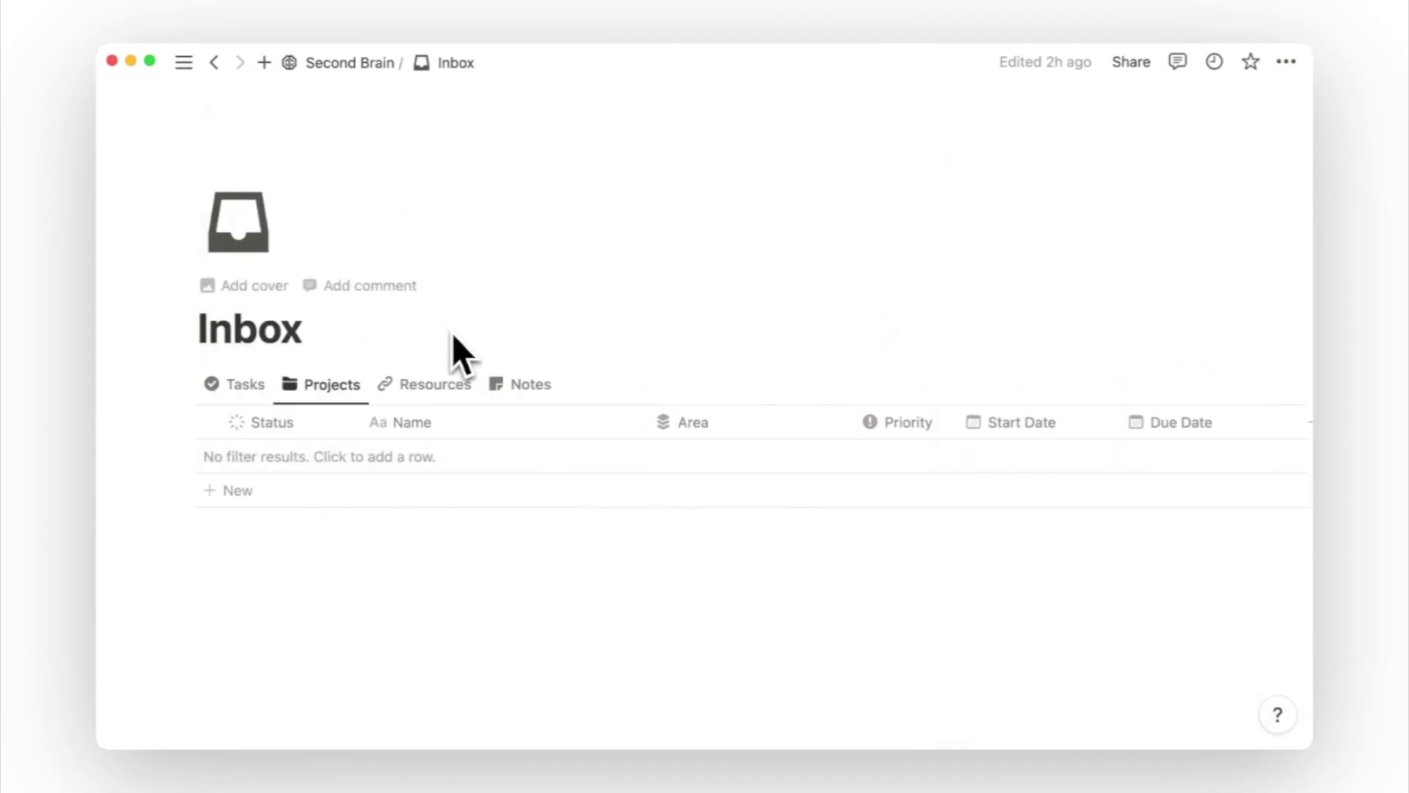
# Archive the $10,000 per hour work article and set the flow state article to To Review
pyautogui.click(434, 384)
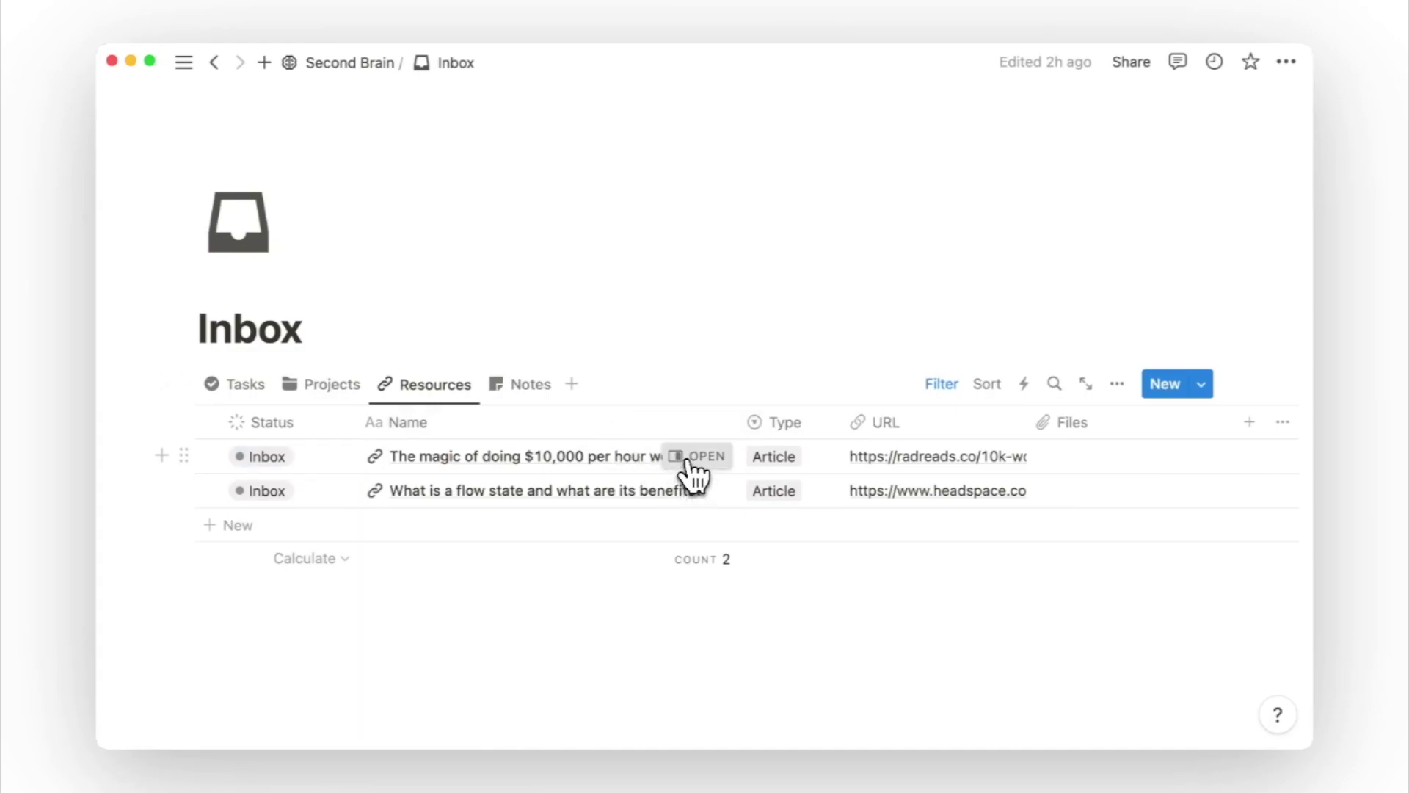
pyautogui.click(690, 459)
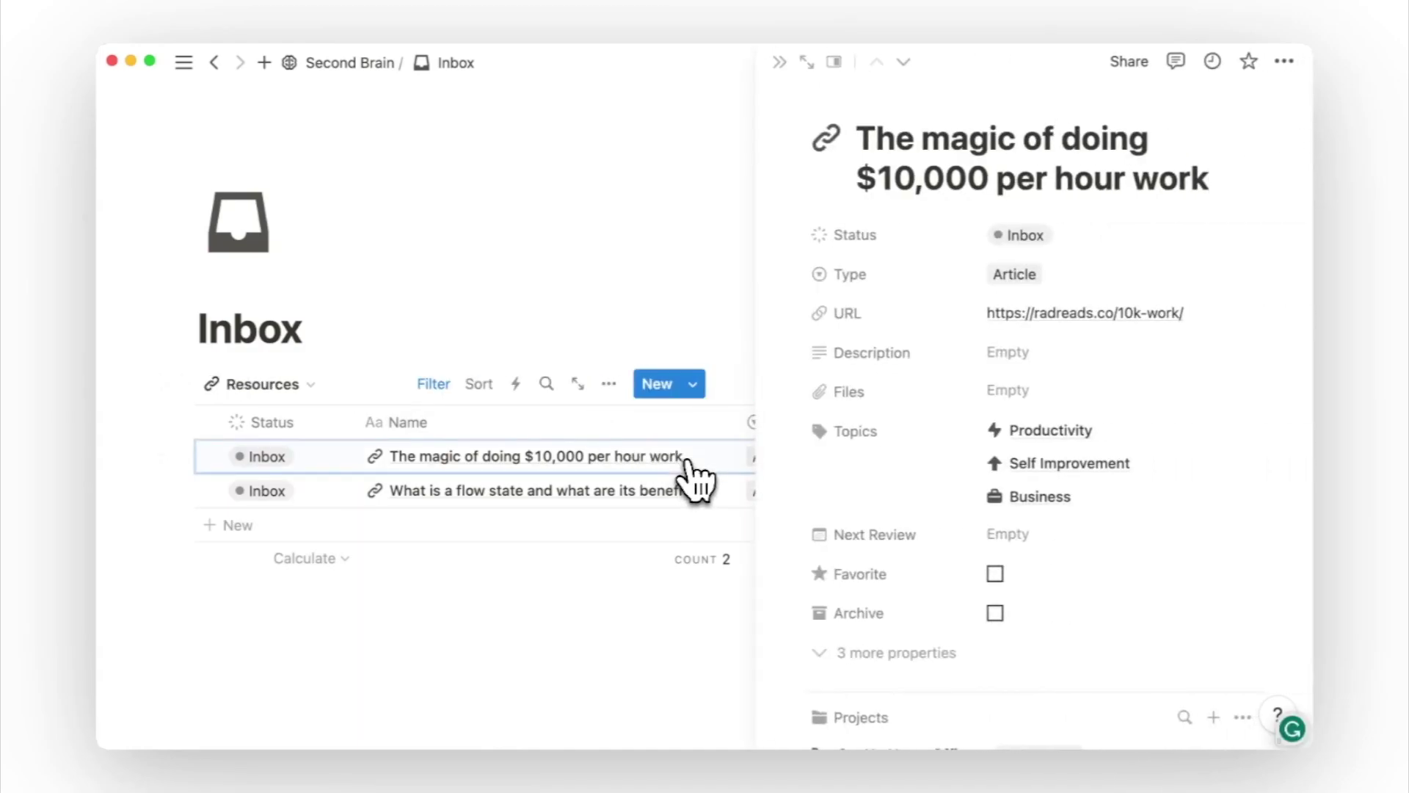
pyautogui.click(1046, 611)
pyautogui.click(779, 61)
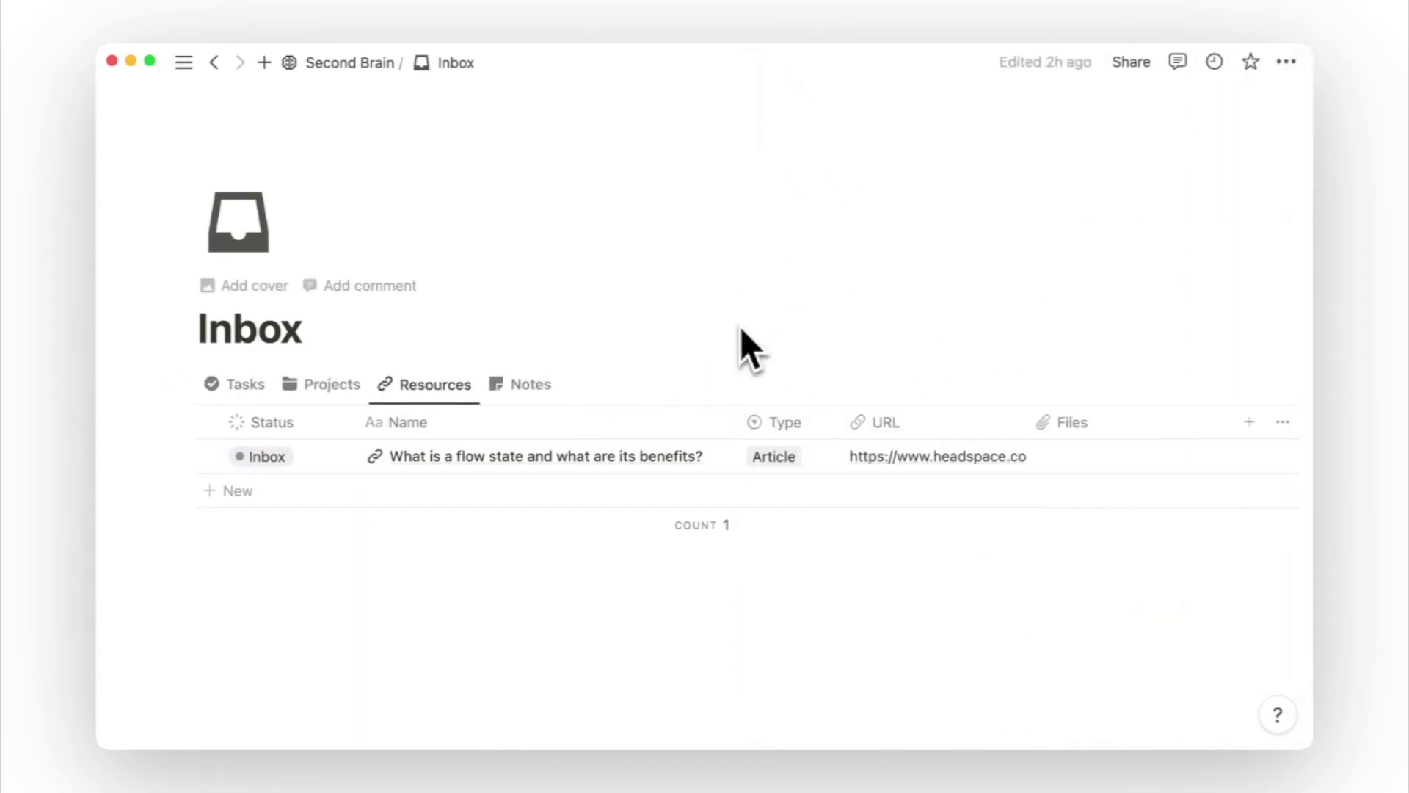
pyautogui.click(323, 458)
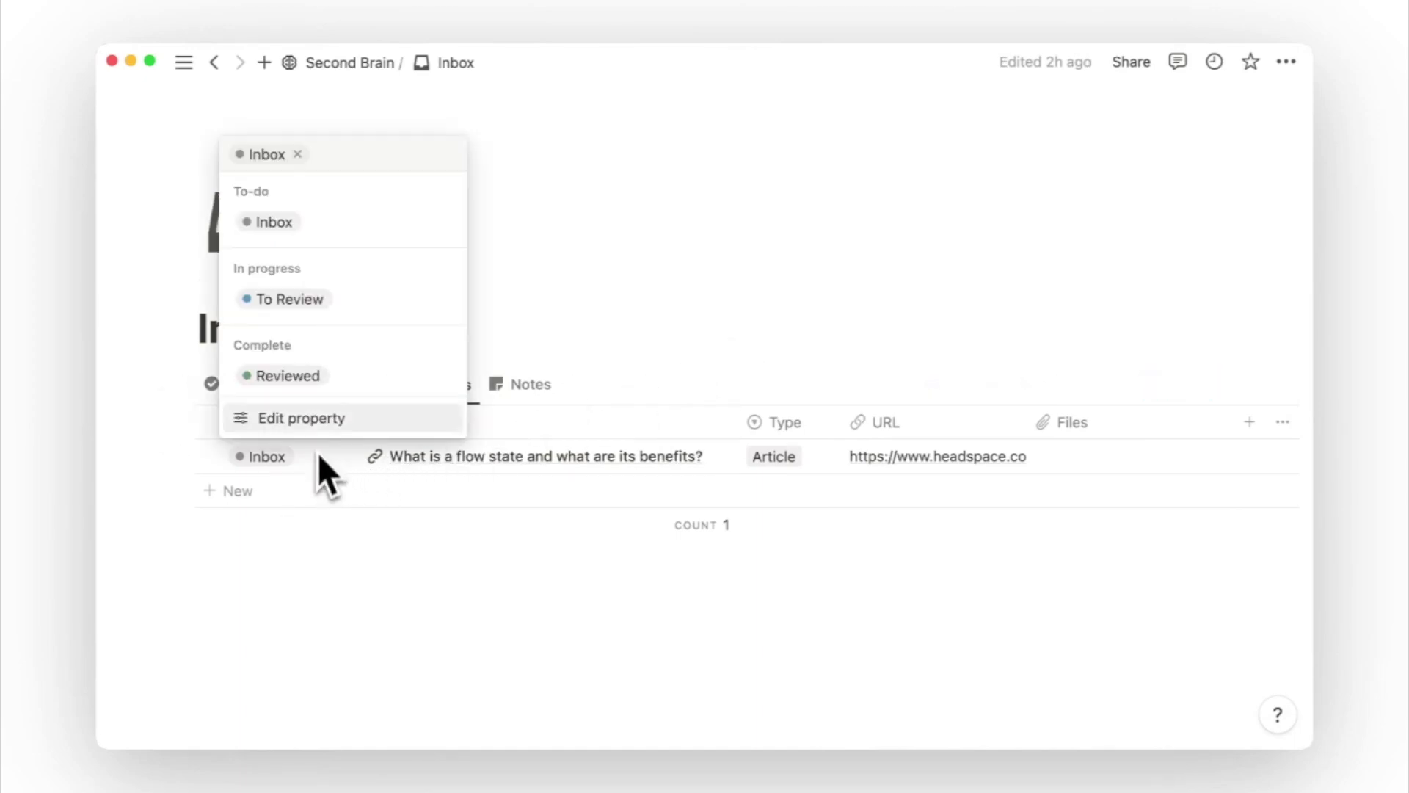
pyautogui.click(312, 299)
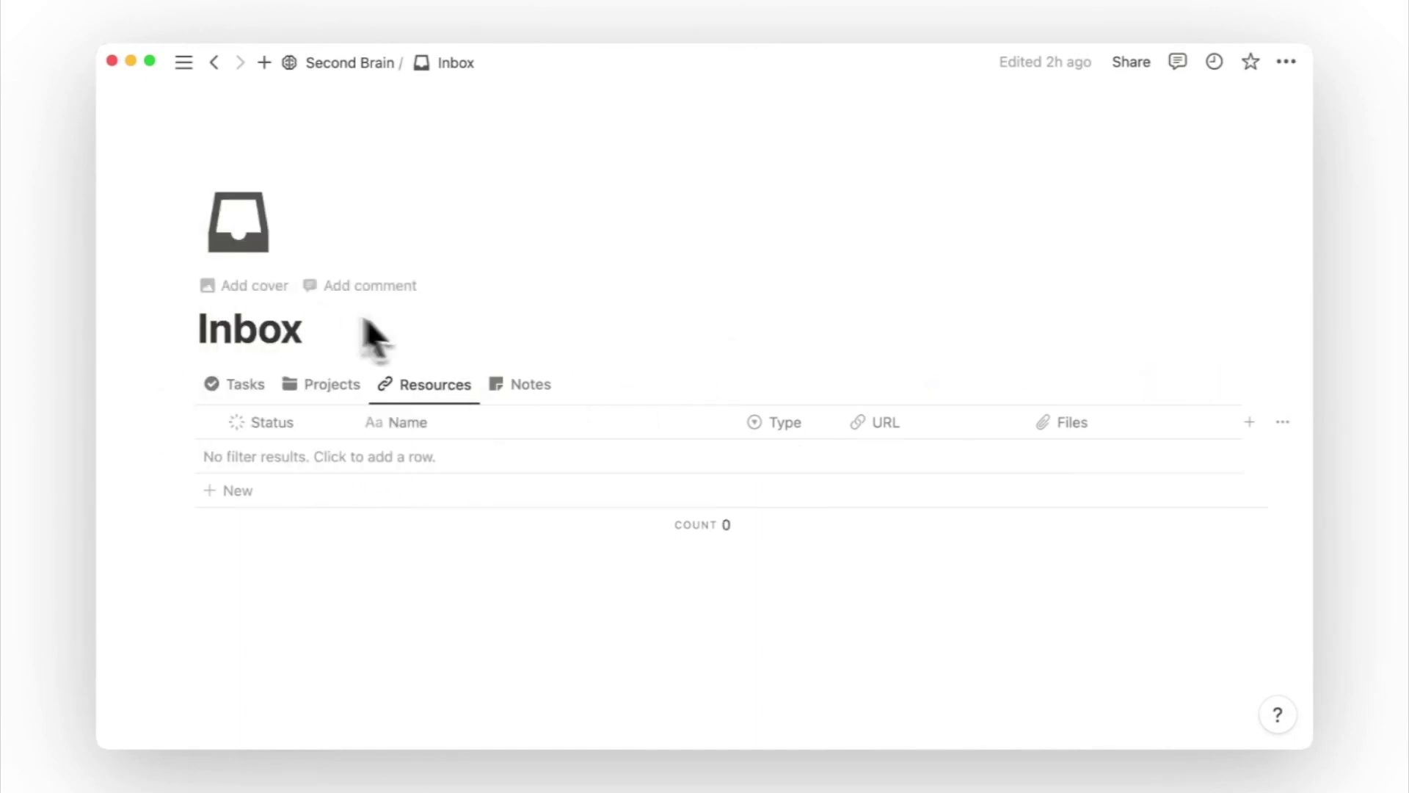
# Tag the flow-state note with the Productivity topic and open its status choices
pyautogui.click(522, 384)
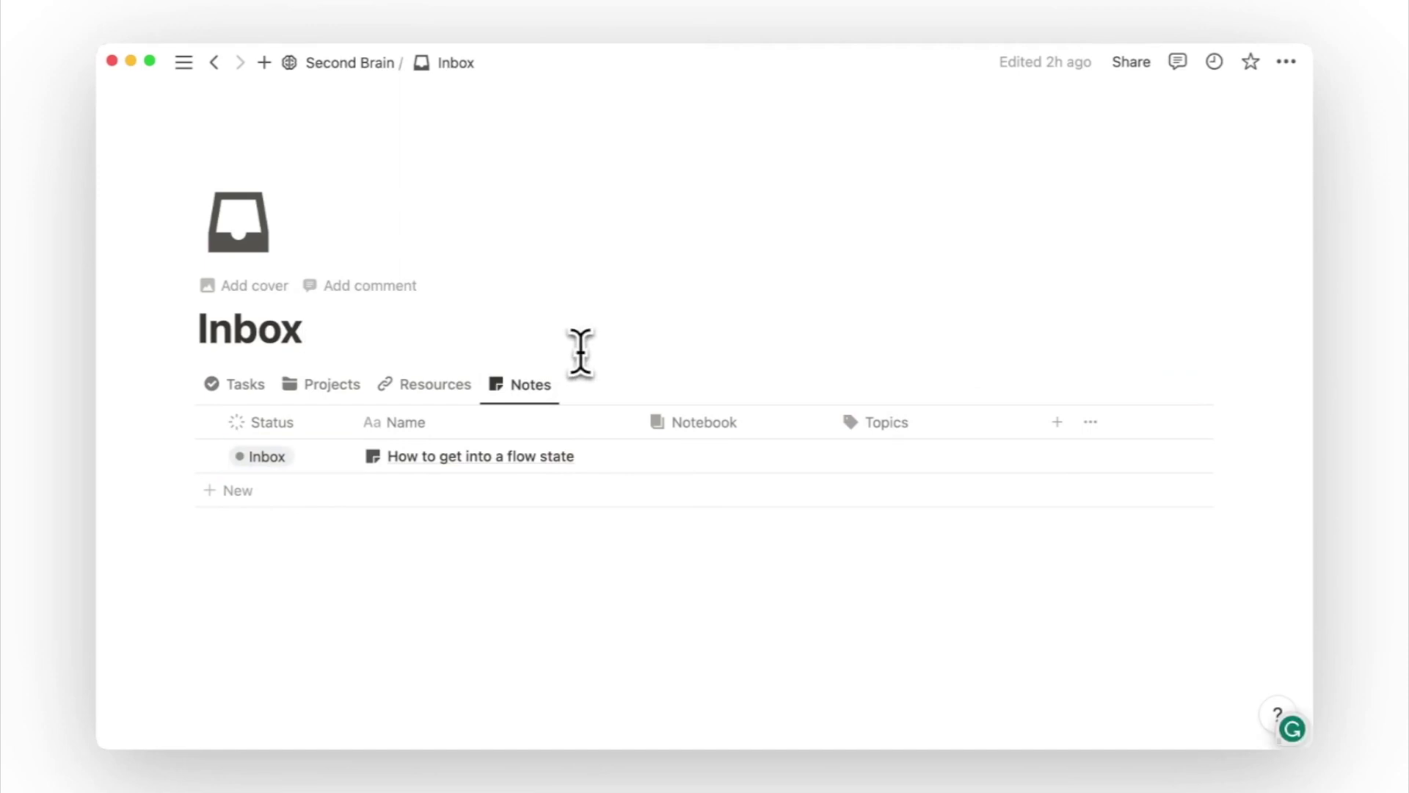
pyautogui.click(874, 469)
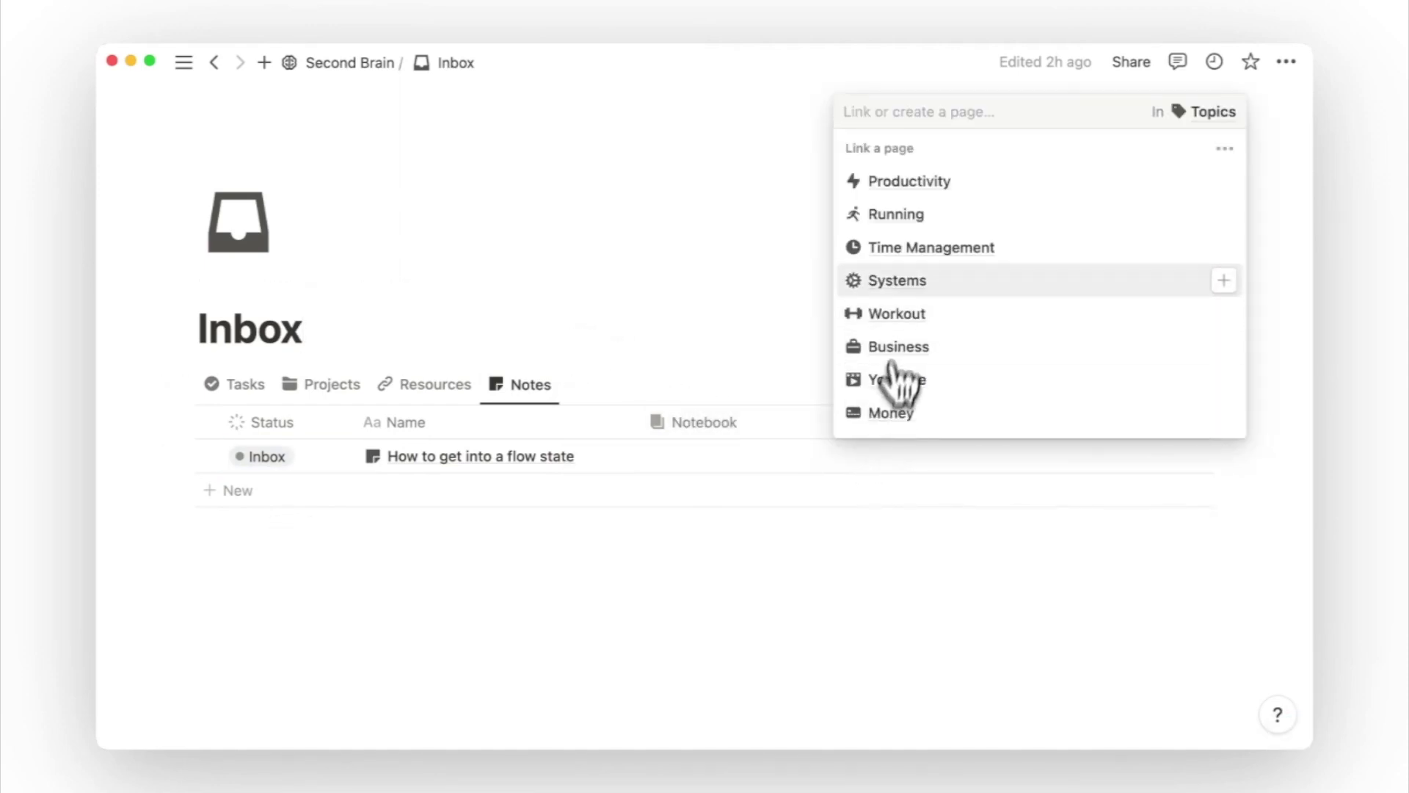
pyautogui.click(914, 187)
pyautogui.click(740, 346)
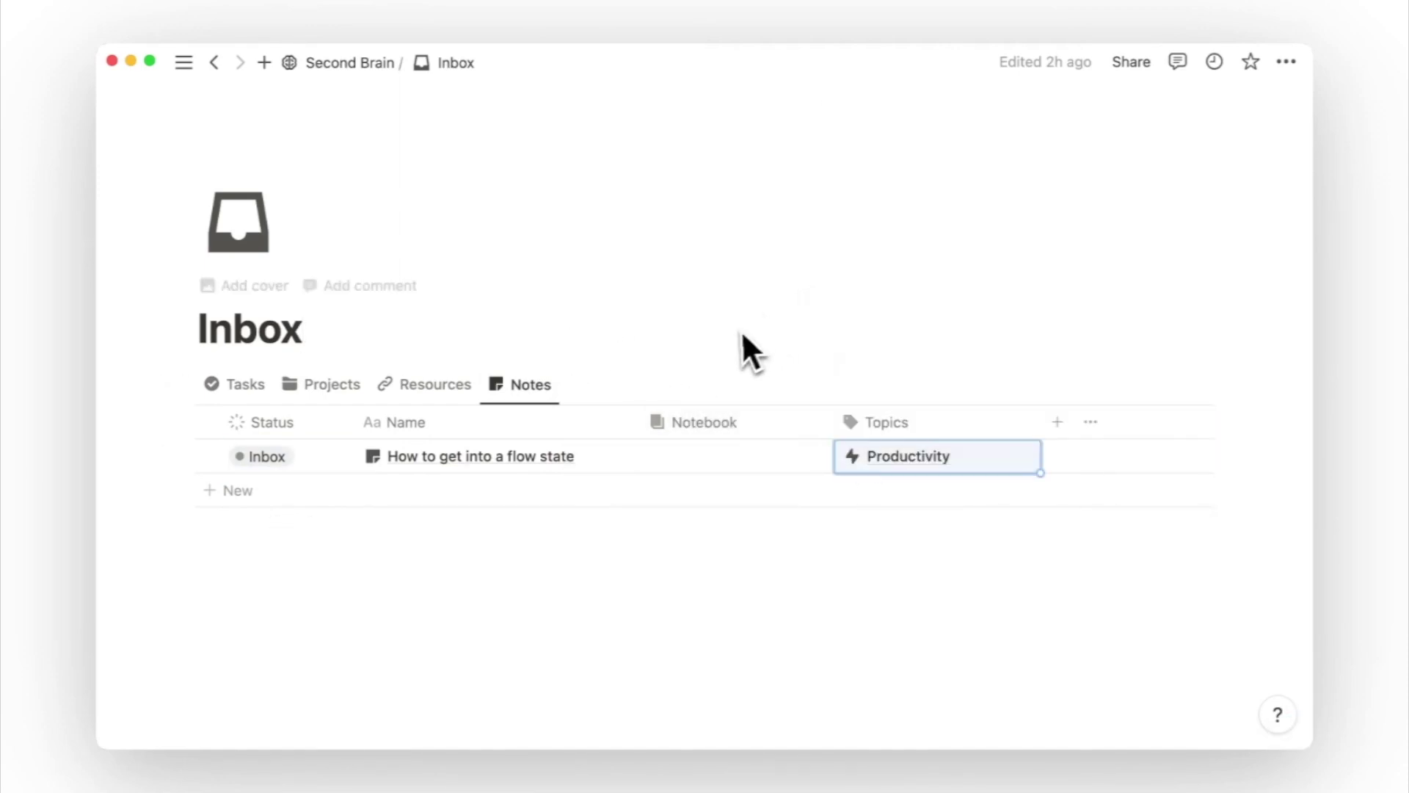
pyautogui.click(304, 455)
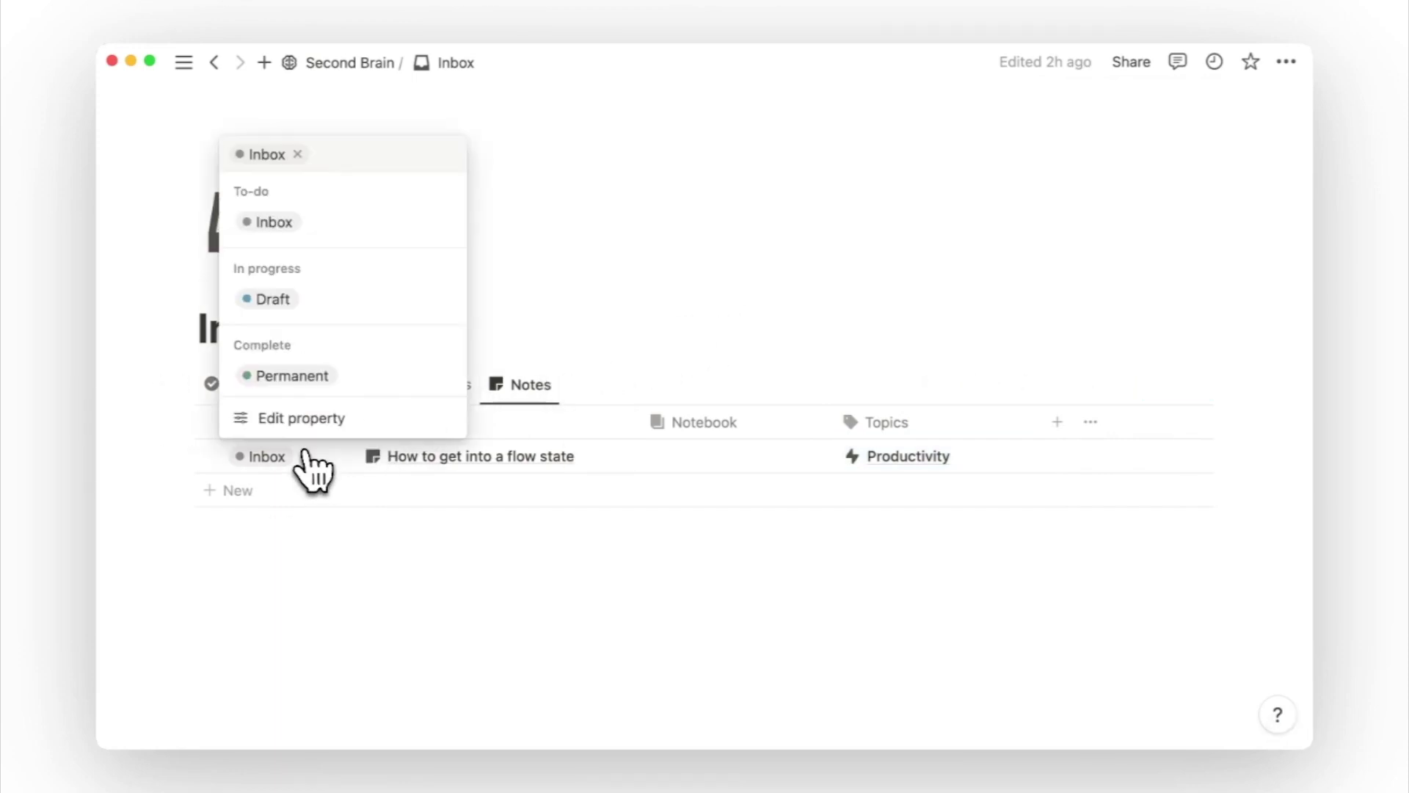
# Set the note's status to Draft and return to Second Brain's Dashboards section
pyautogui.click(344, 303)
pyautogui.press('super+bracketleft')
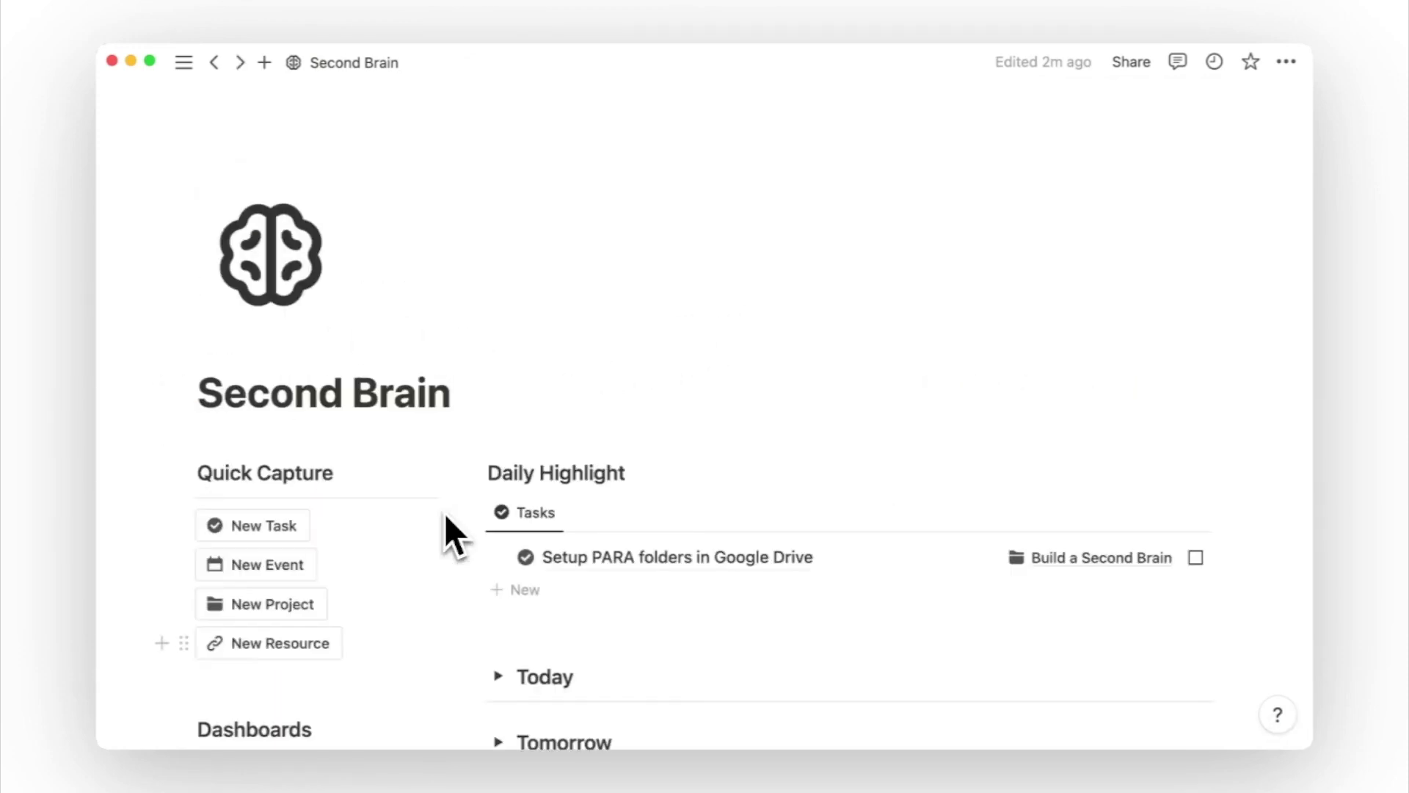
pyautogui.scroll(-5, 442, 526)
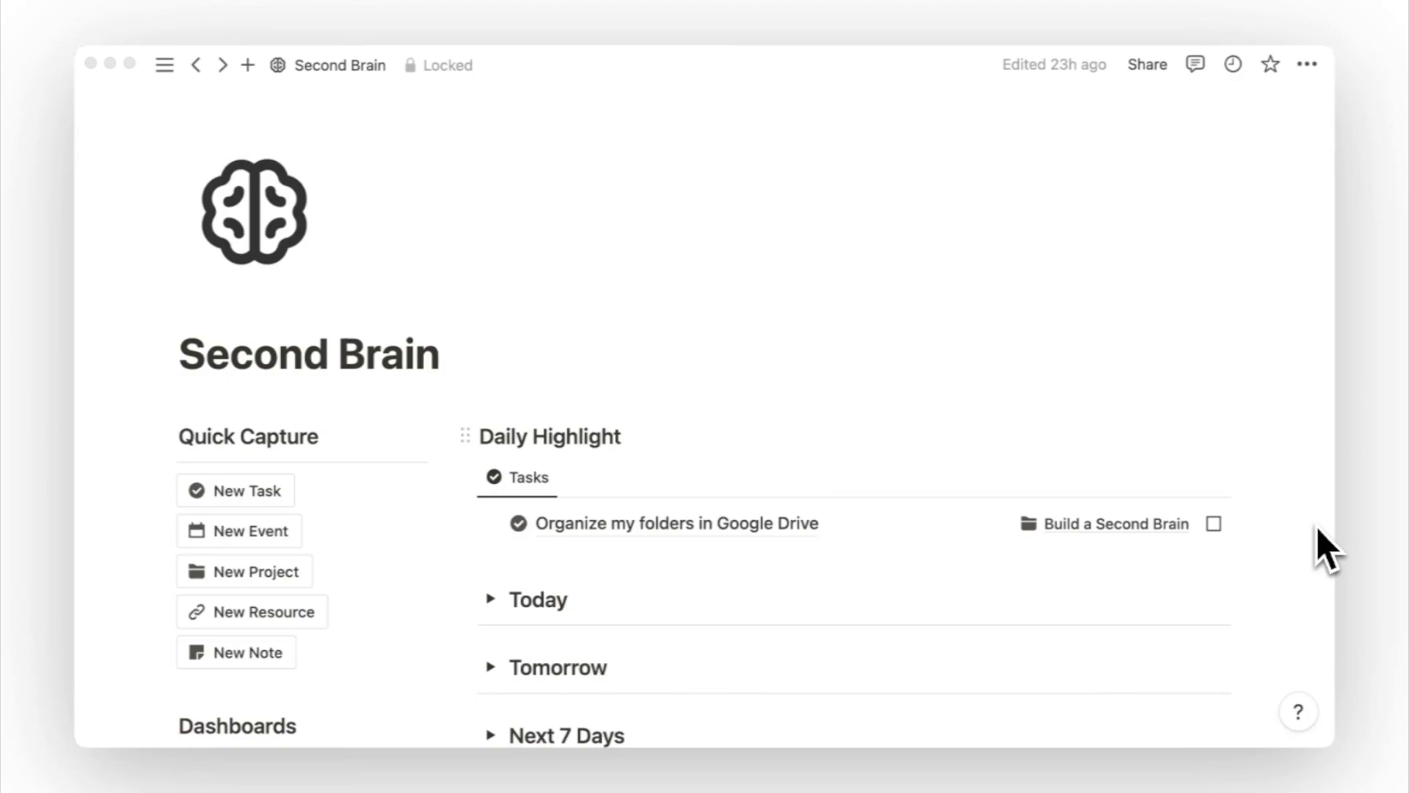
pyautogui.scroll(-5, 1318, 530)
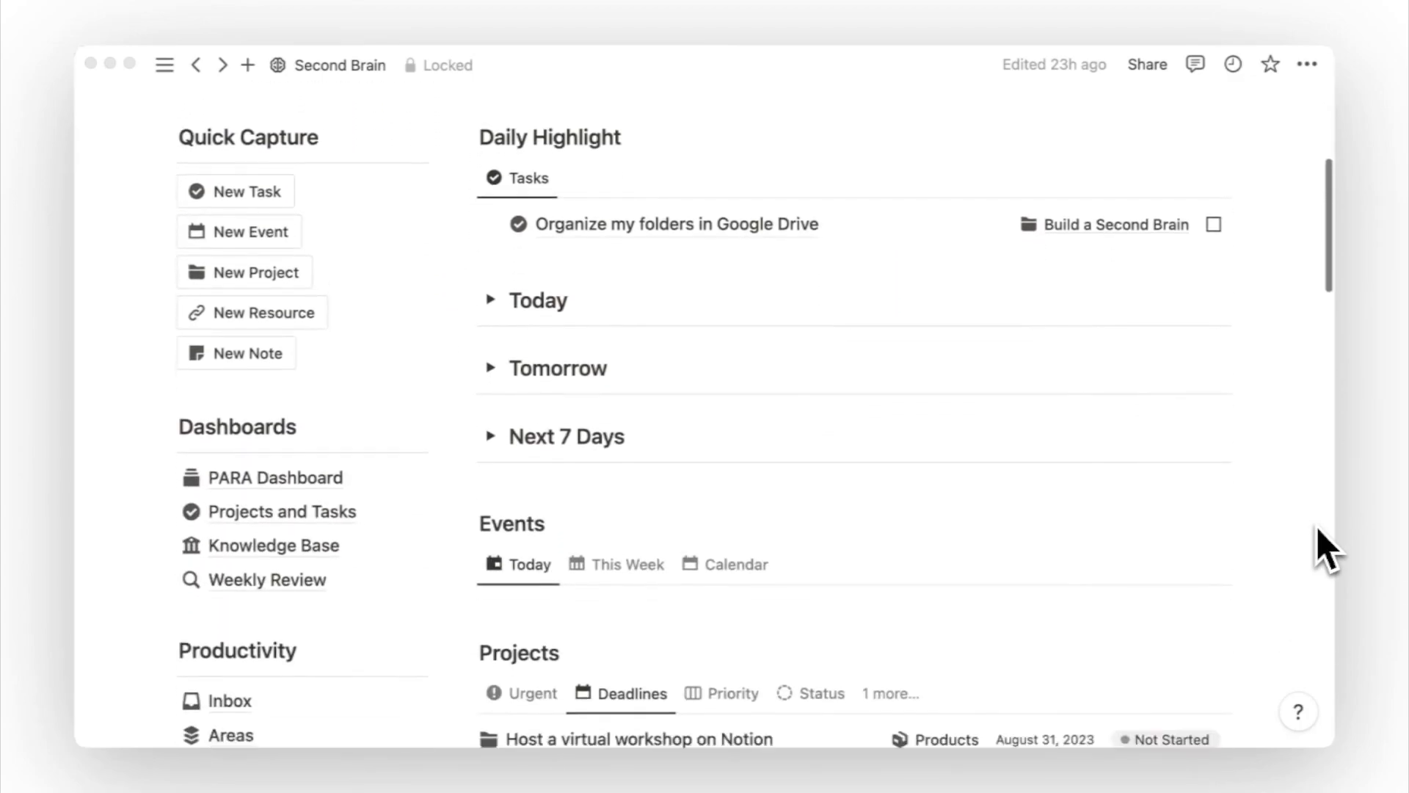
pyautogui.scroll(-10, 1317, 528)
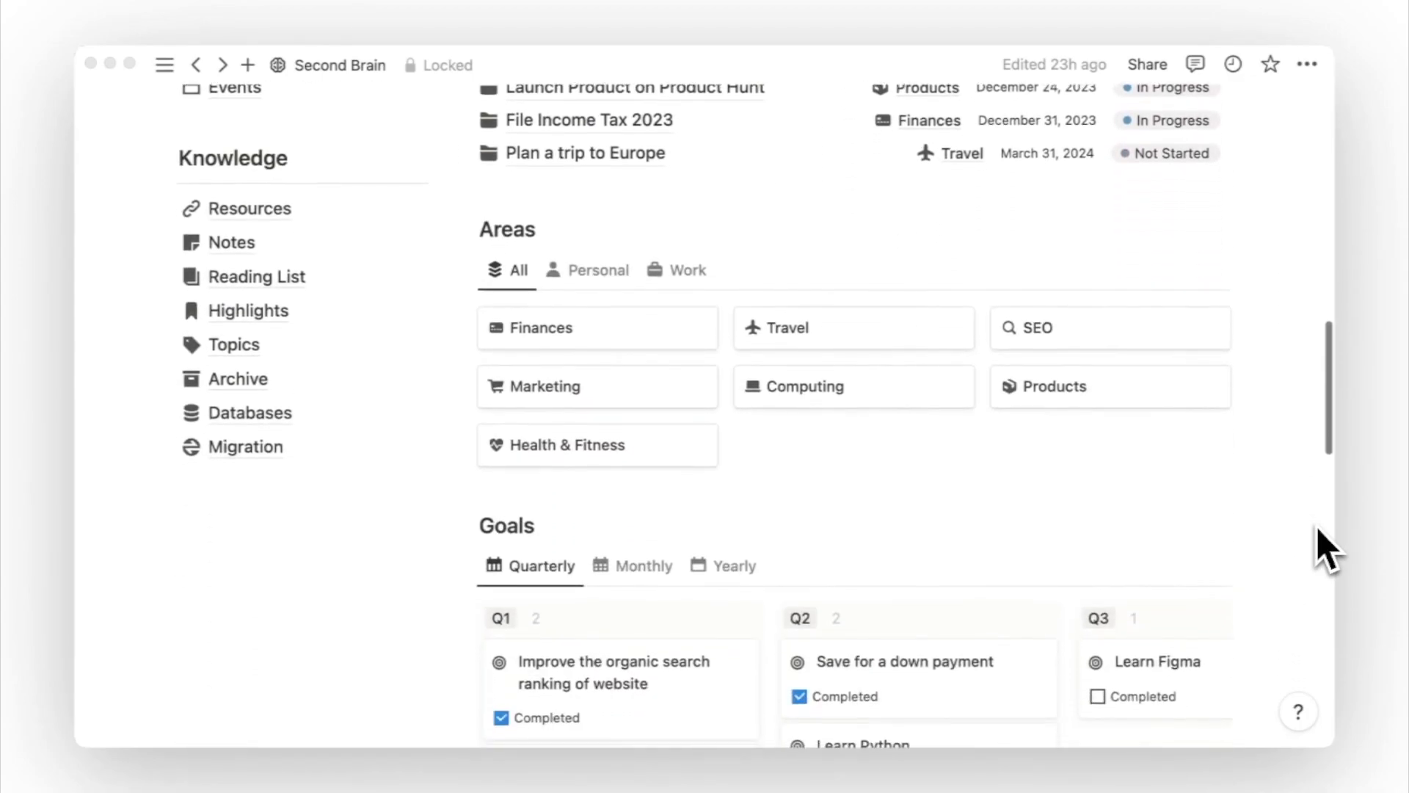
pyautogui.scroll(-10, 1317, 547)
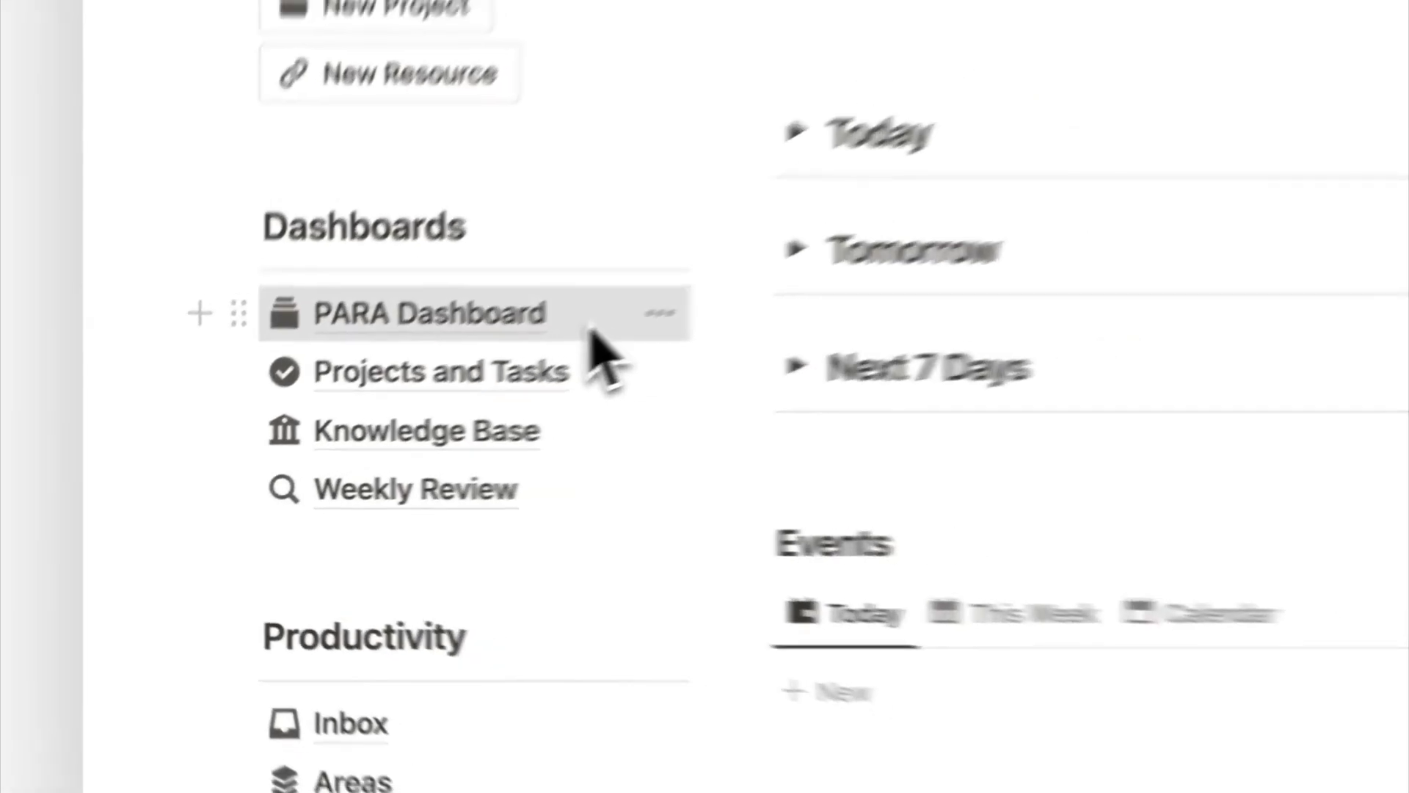
# Open the PARA Dashboard page and scroll through its sections
pyautogui.click(587, 327)
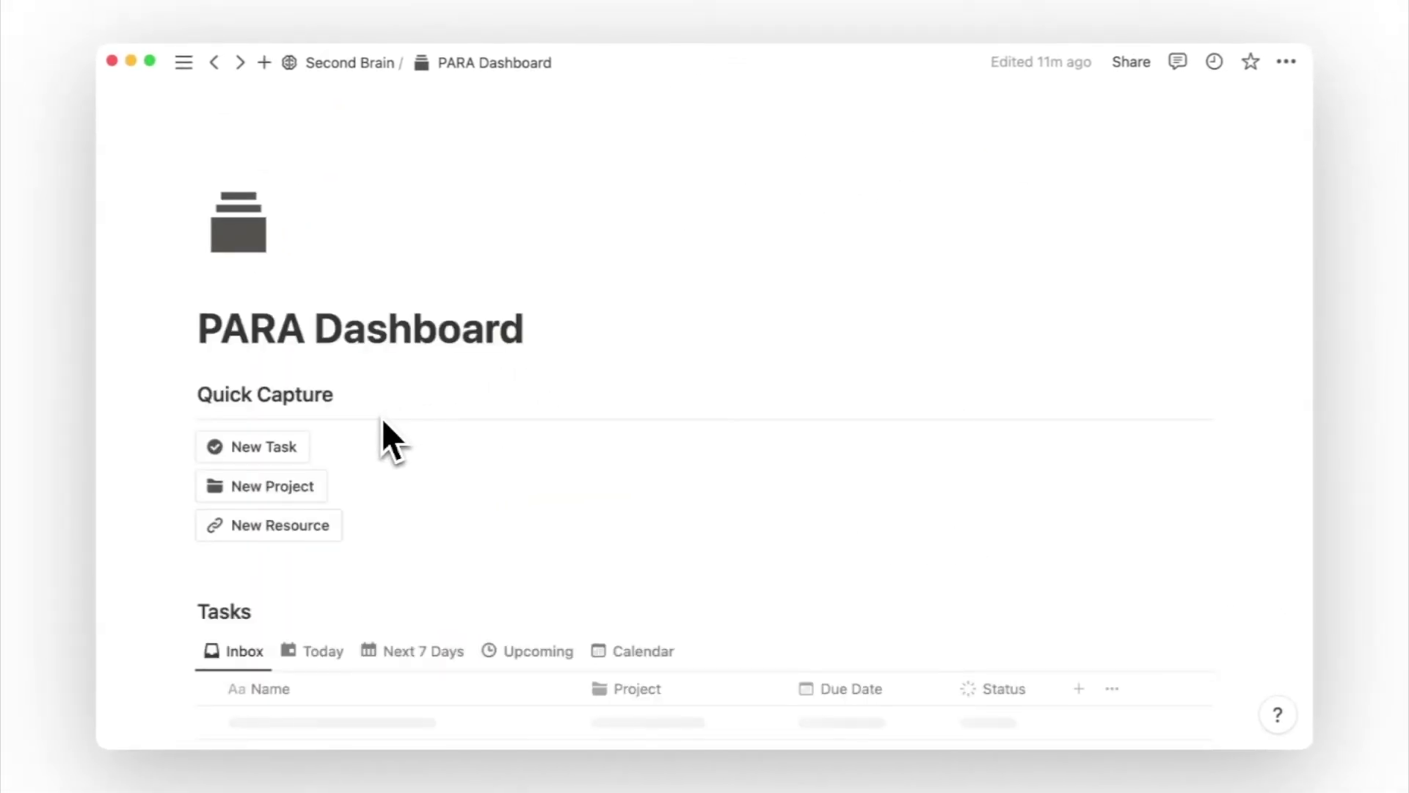
pyautogui.scroll(-5, 382, 417)
pyautogui.scroll(-10, 382, 417)
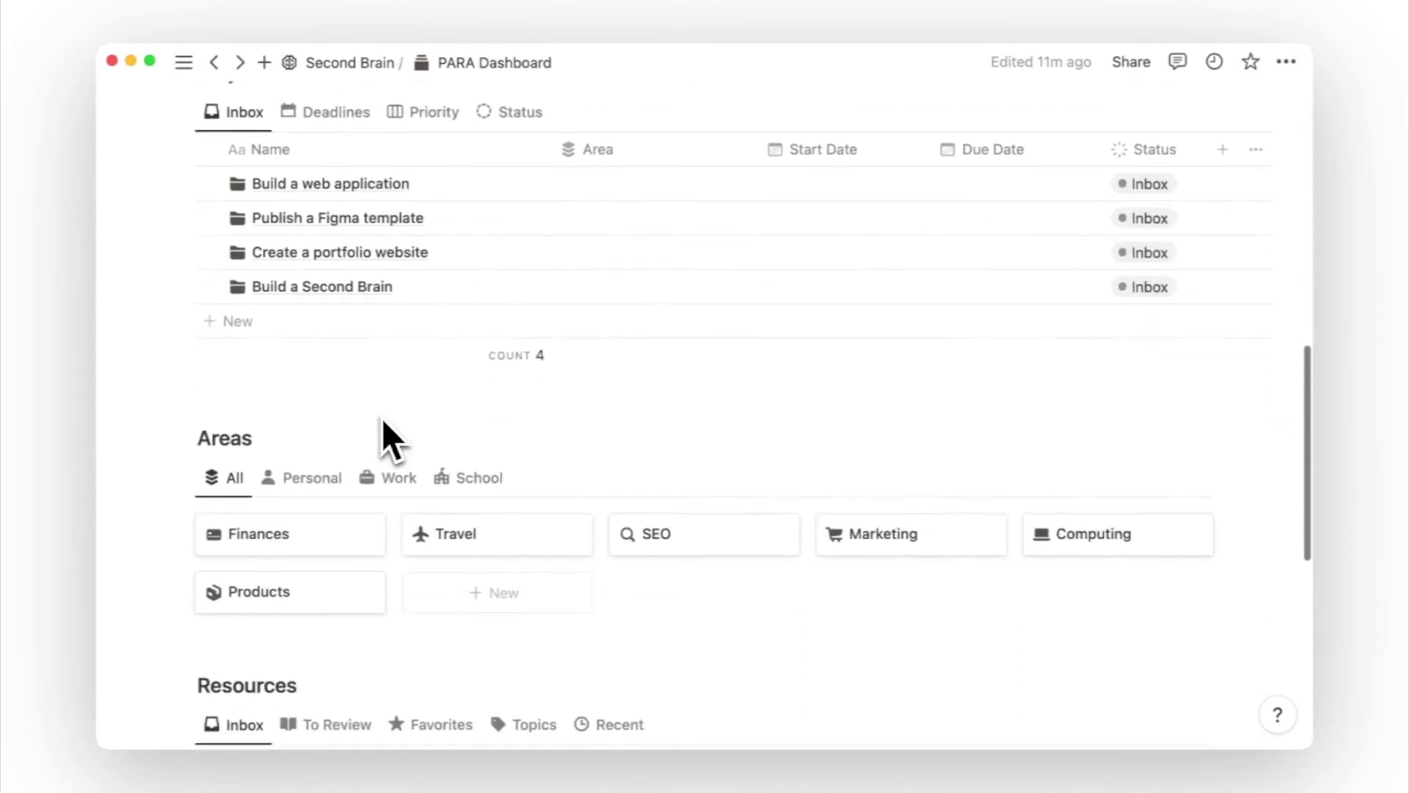
pyautogui.scroll(-4, 382, 417)
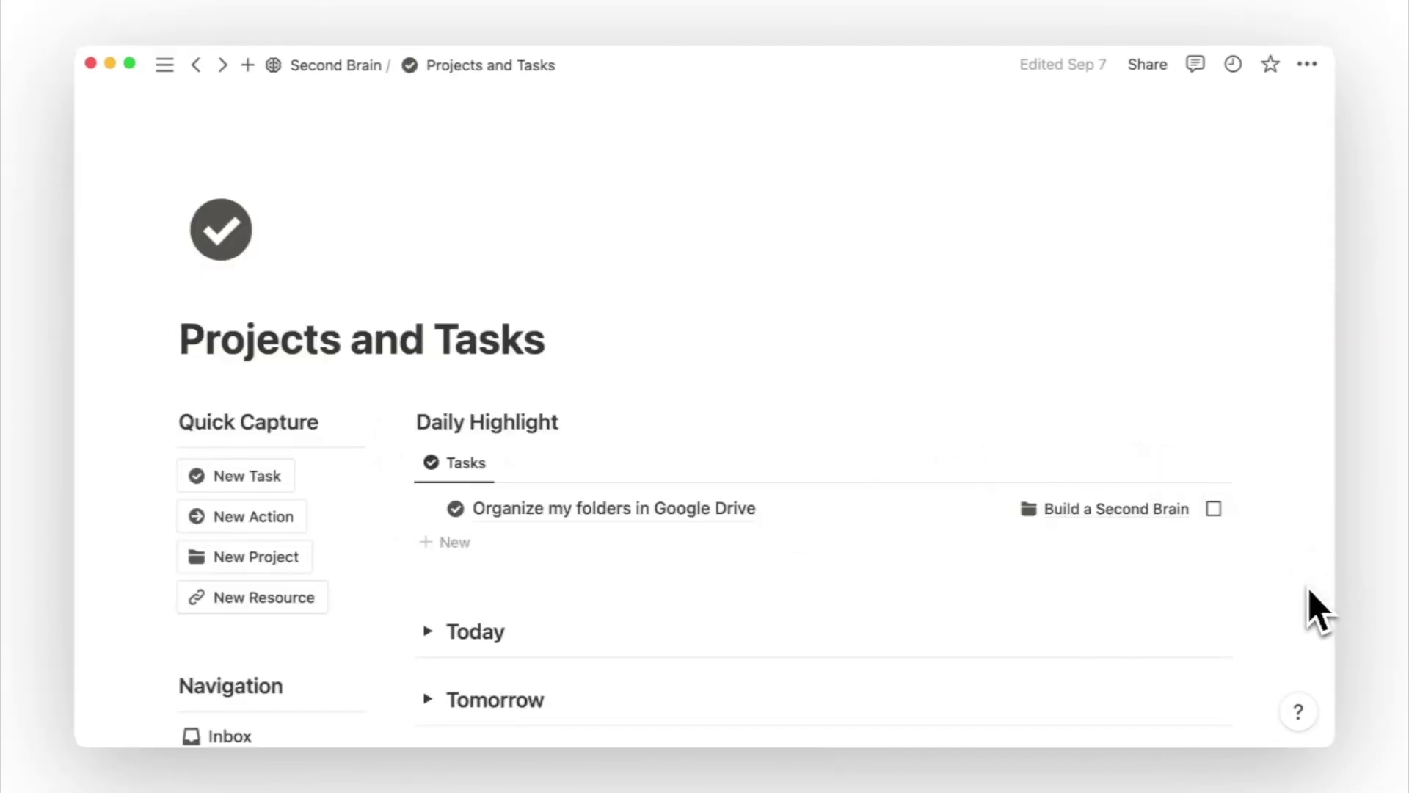
# Scroll through the Projects and Tasks and Knowledge Base dashboards
pyautogui.scroll(-8, 1310, 588)
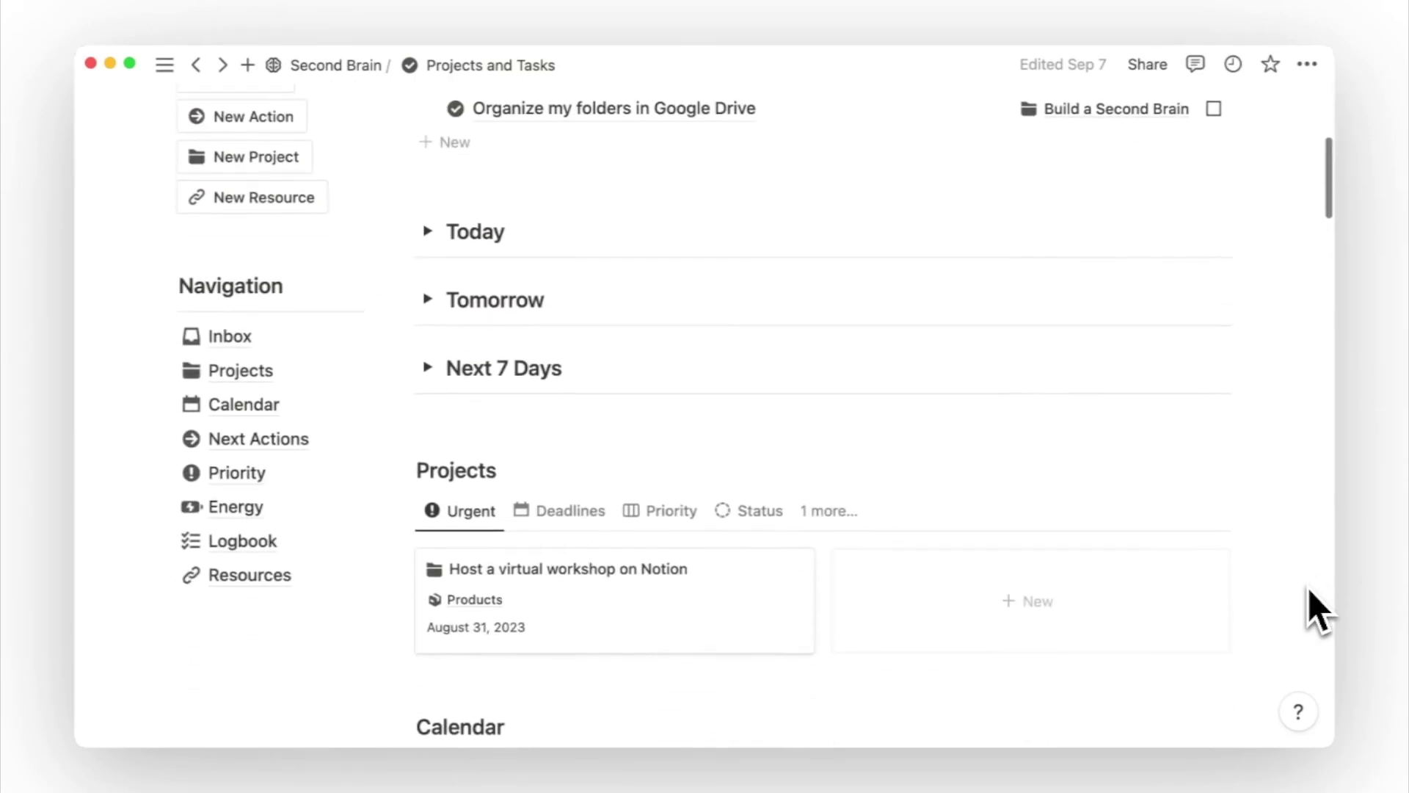
pyautogui.scroll(-7, 1309, 588)
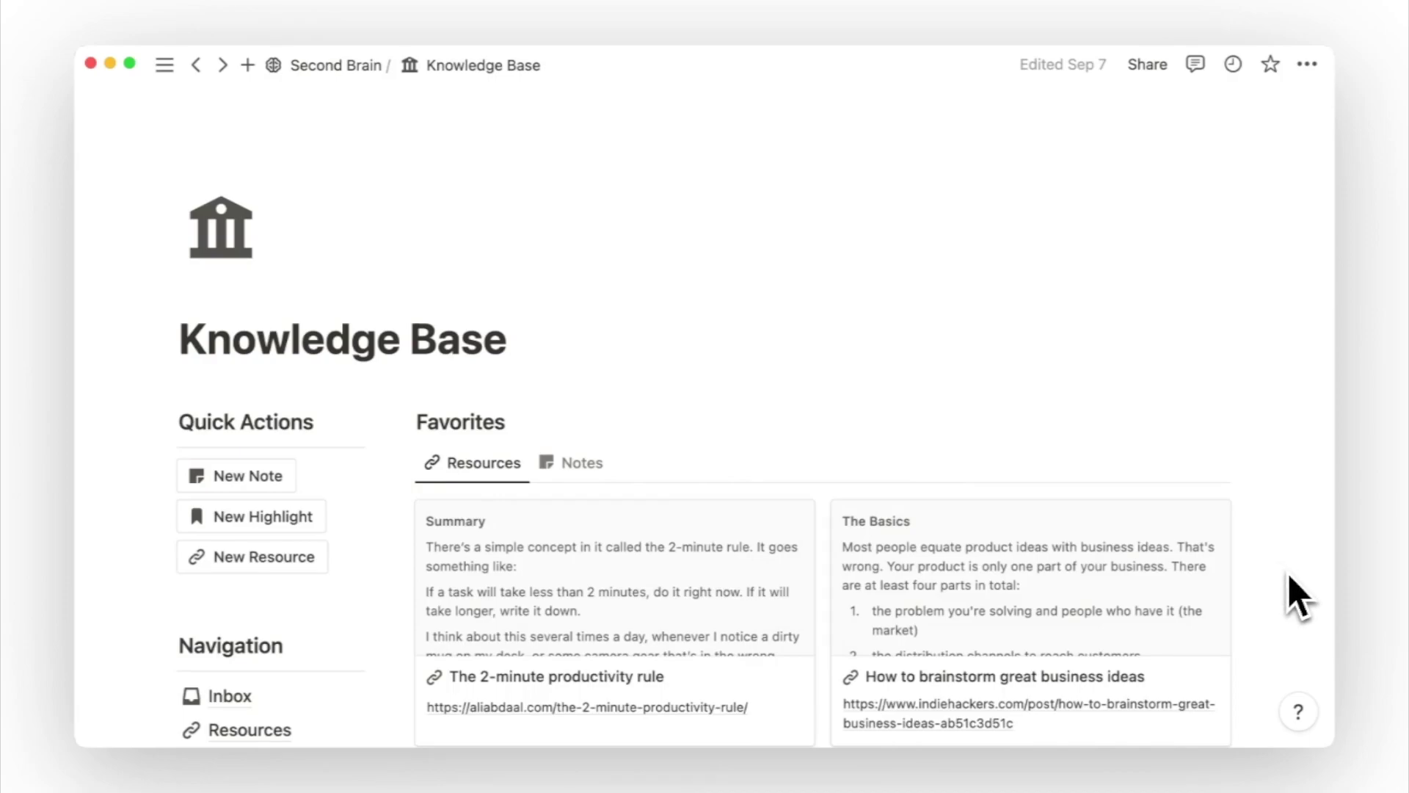
pyautogui.scroll(-12, 1299, 596)
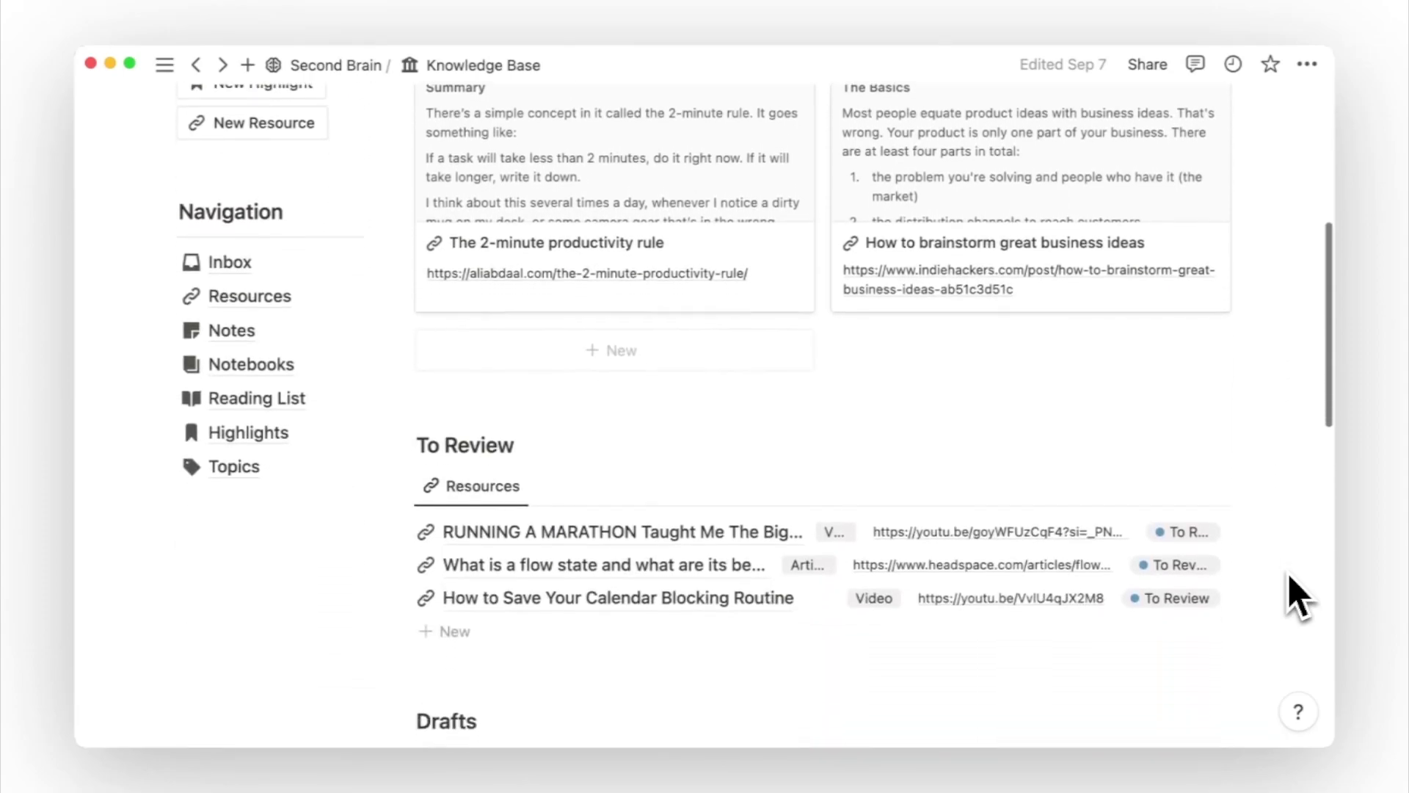
pyautogui.scroll(-5, 1299, 596)
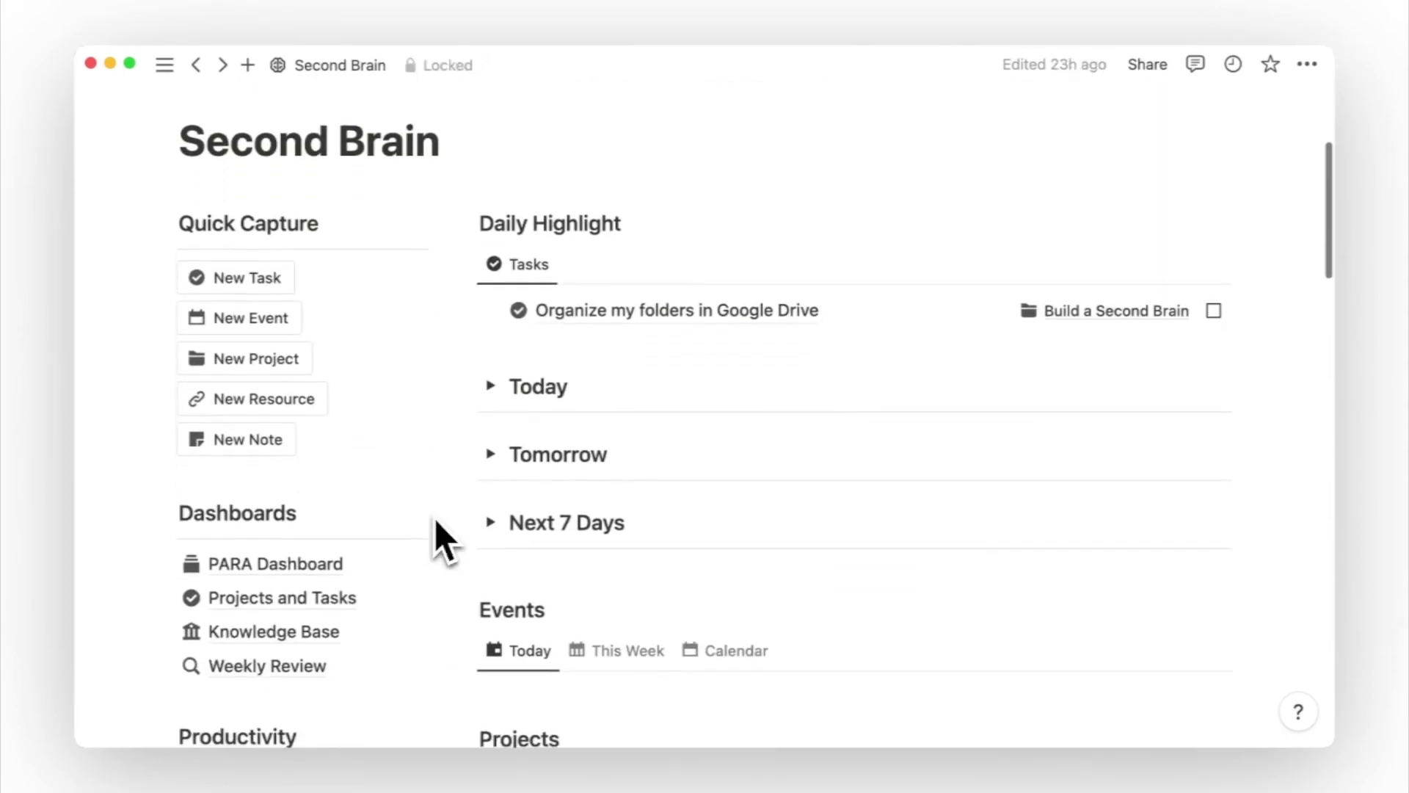
pyautogui.scroll(-5, 434, 518)
pyautogui.scroll(-3, 434, 518)
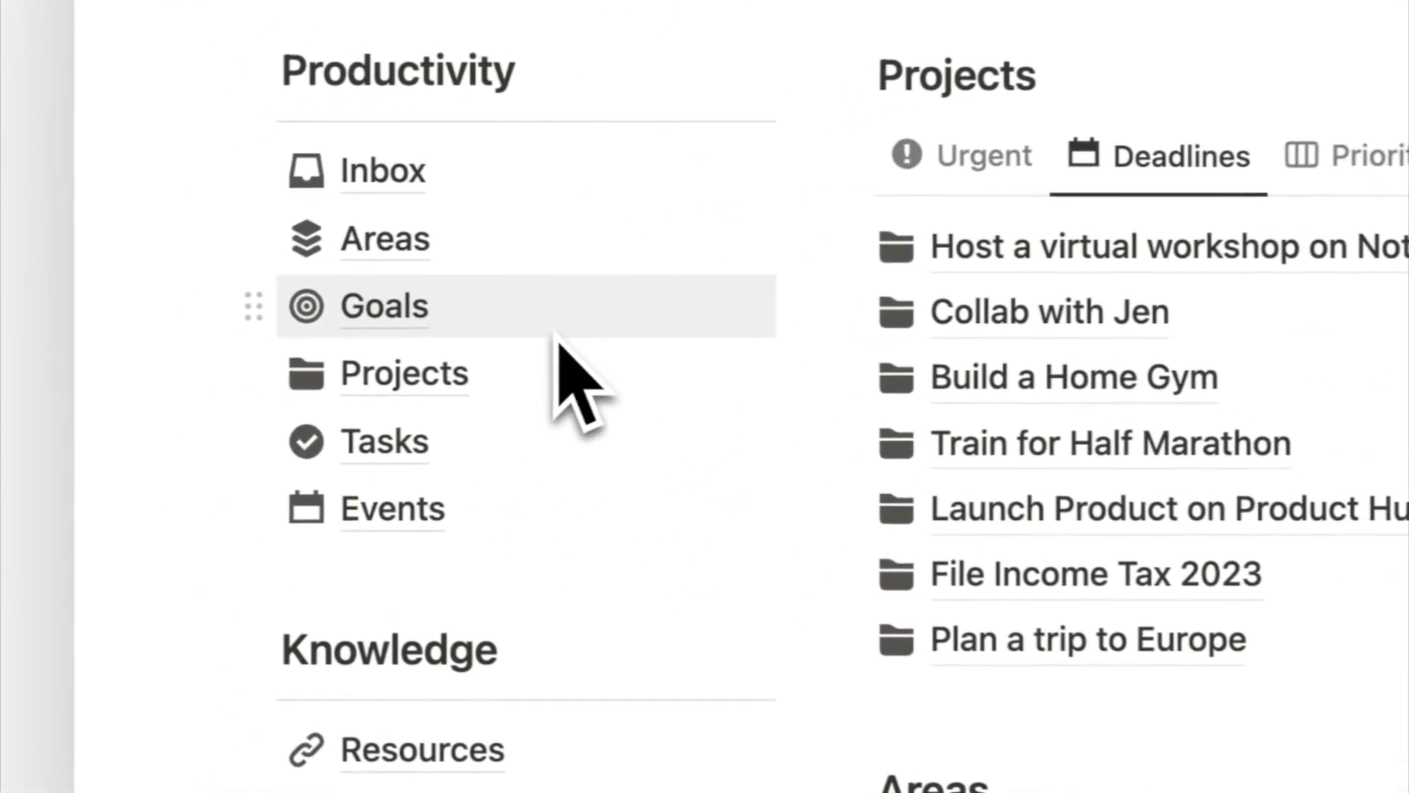
pyautogui.click(554, 328)
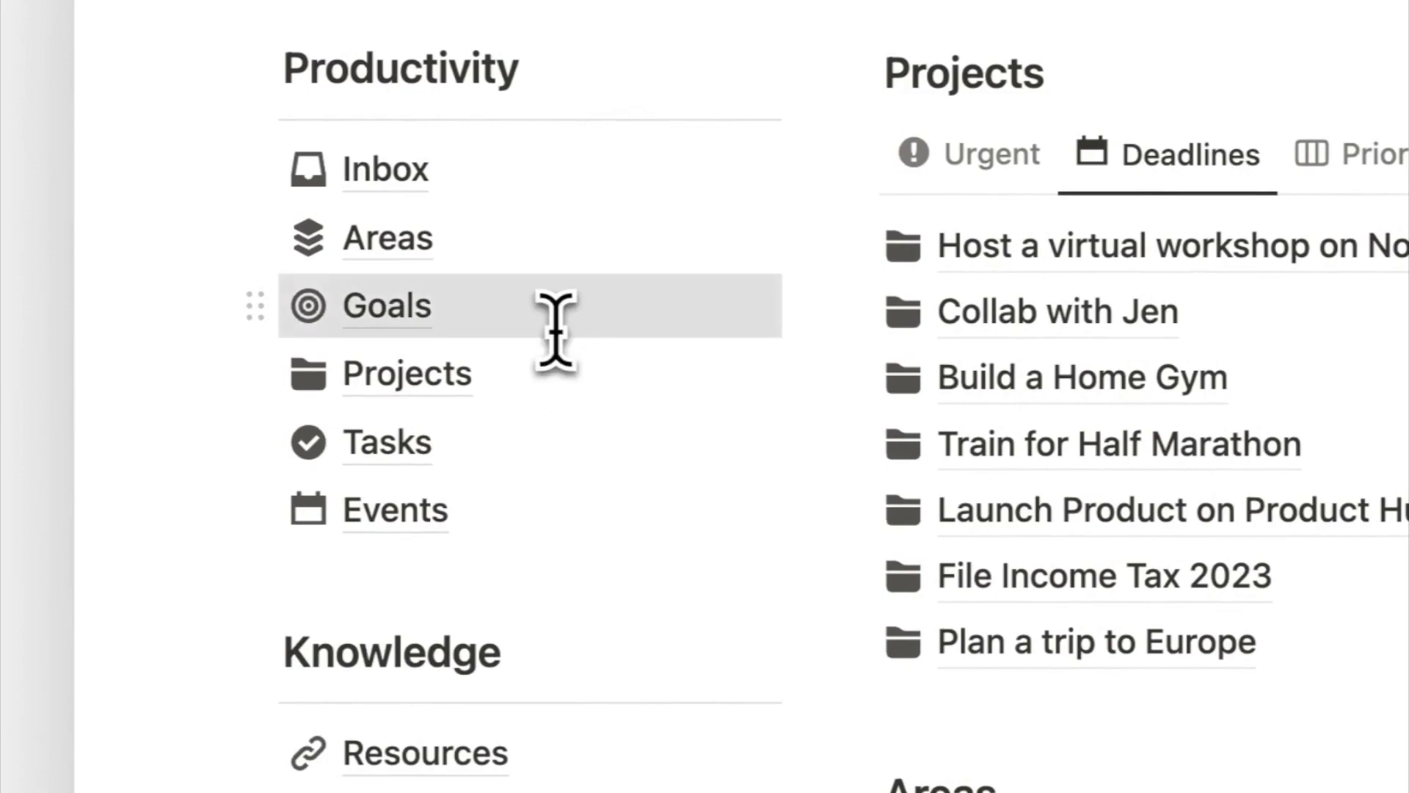
pyautogui.scroll(-4, 316, 339)
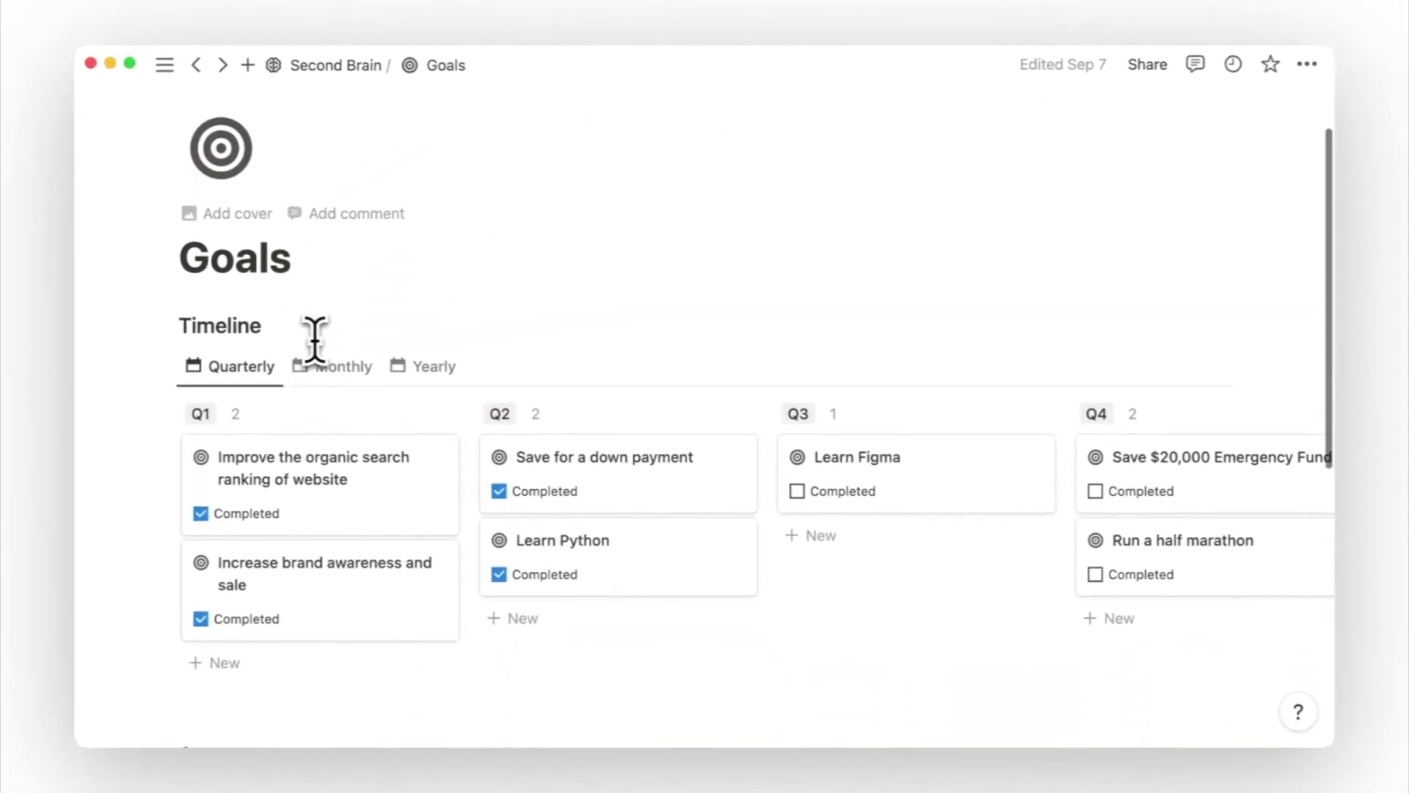
pyautogui.hscroll(5, 316, 339)
pyautogui.hscroll(-5, 316, 340)
pyautogui.scroll(-8, 316, 339)
pyautogui.scroll(-1, 315, 339)
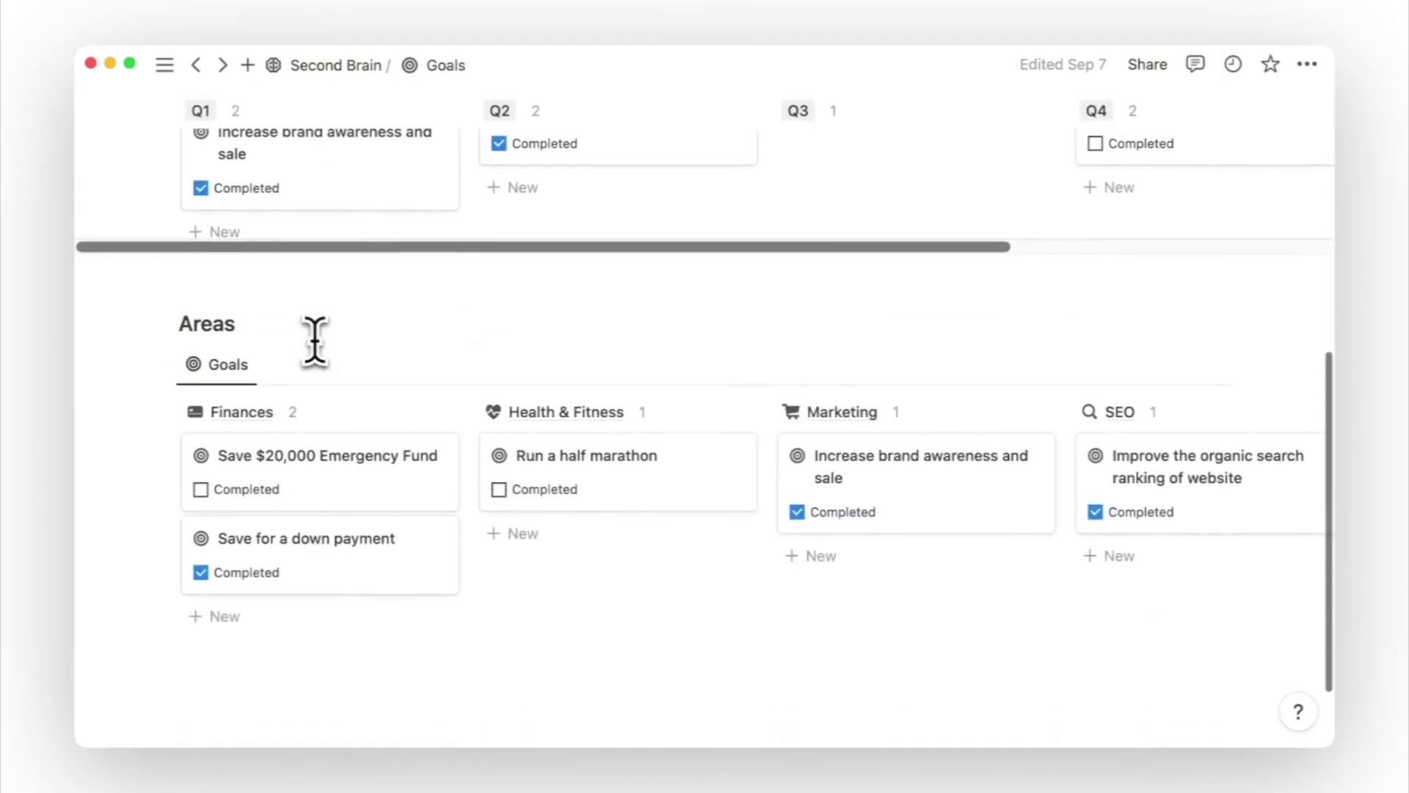
pyautogui.hscroll(5, 456, 431)
pyautogui.hscroll(-5, 455, 431)
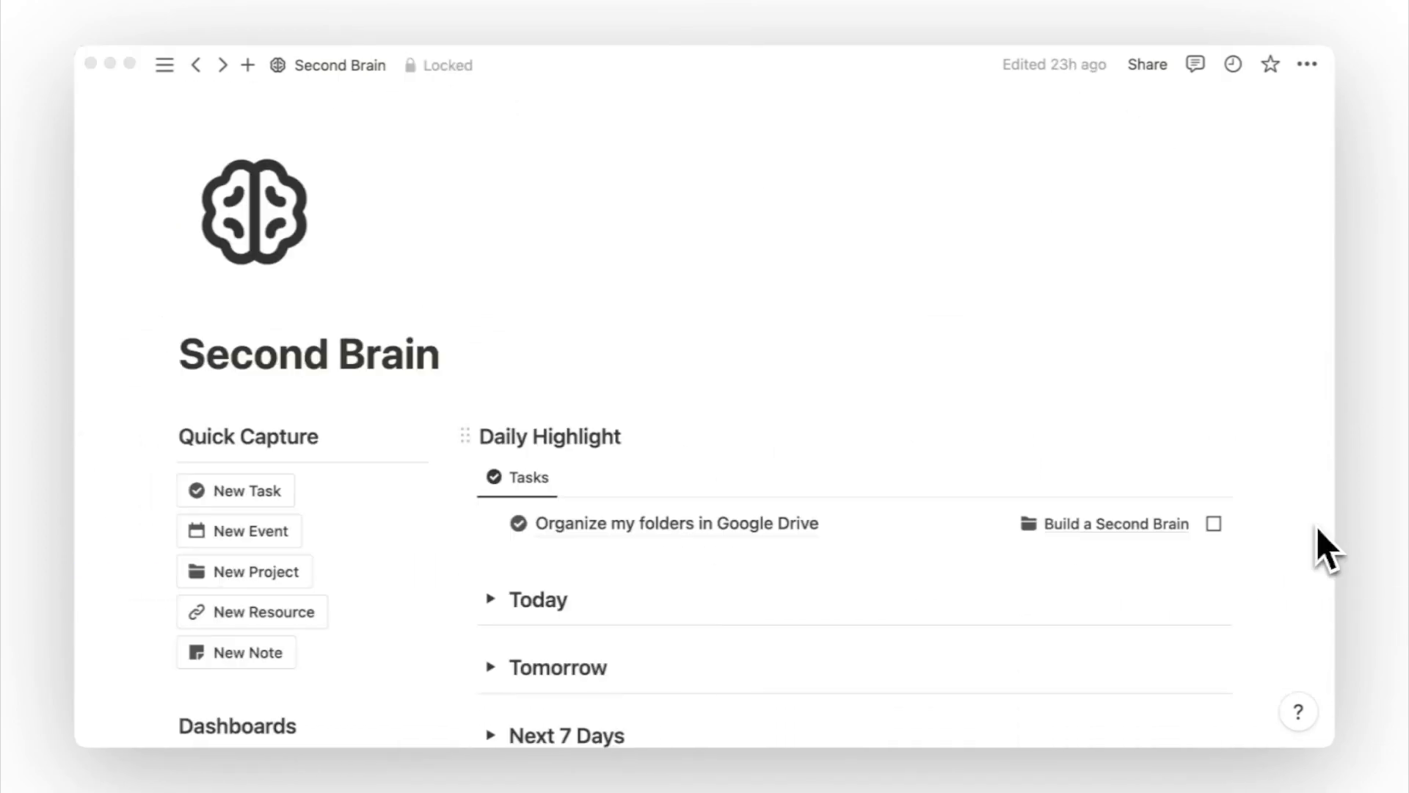
pyautogui.scroll(-4, 1315, 536)
pyautogui.scroll(-8, 1317, 526)
pyautogui.scroll(-9, 1317, 527)
pyautogui.scroll(-3, 1317, 526)
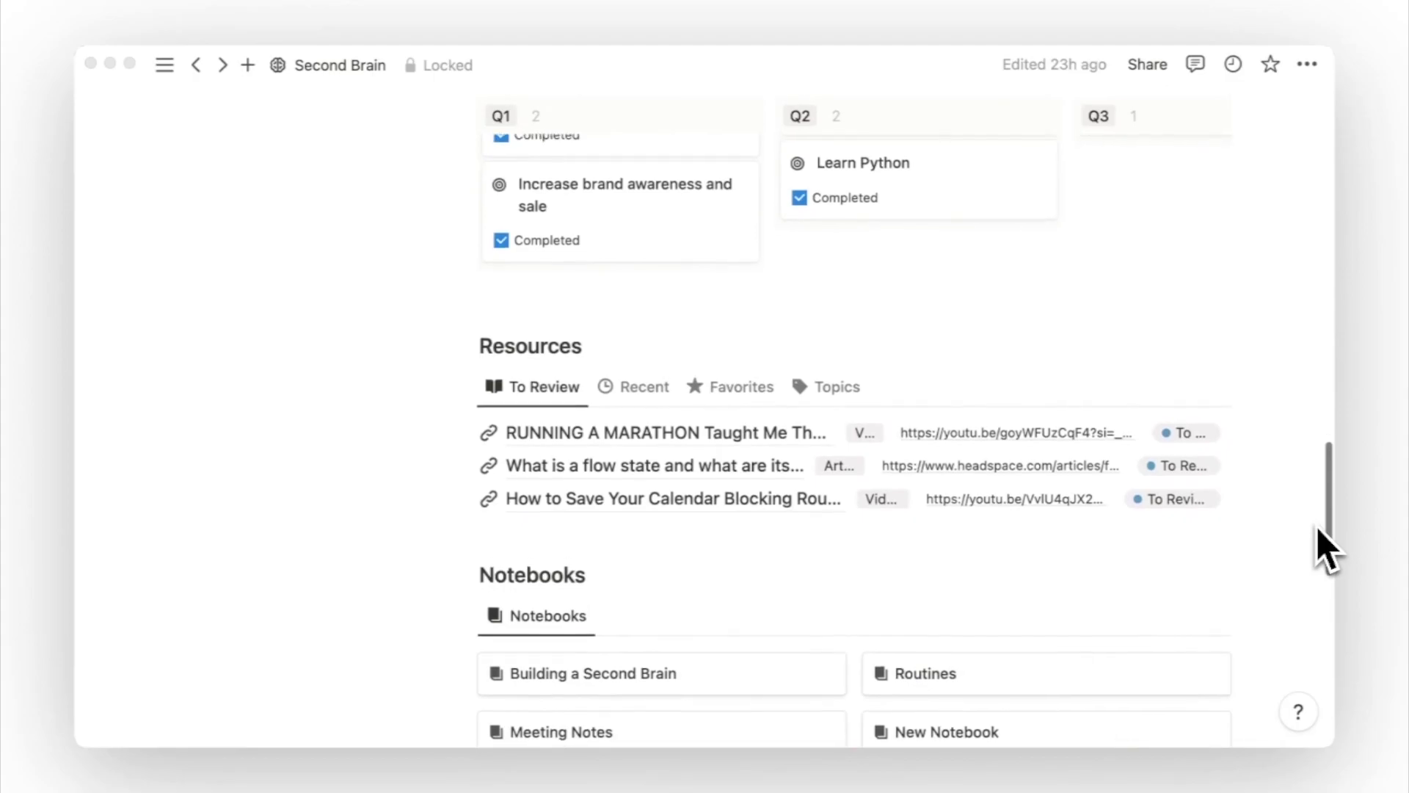
pyautogui.scroll(20, 1317, 526)
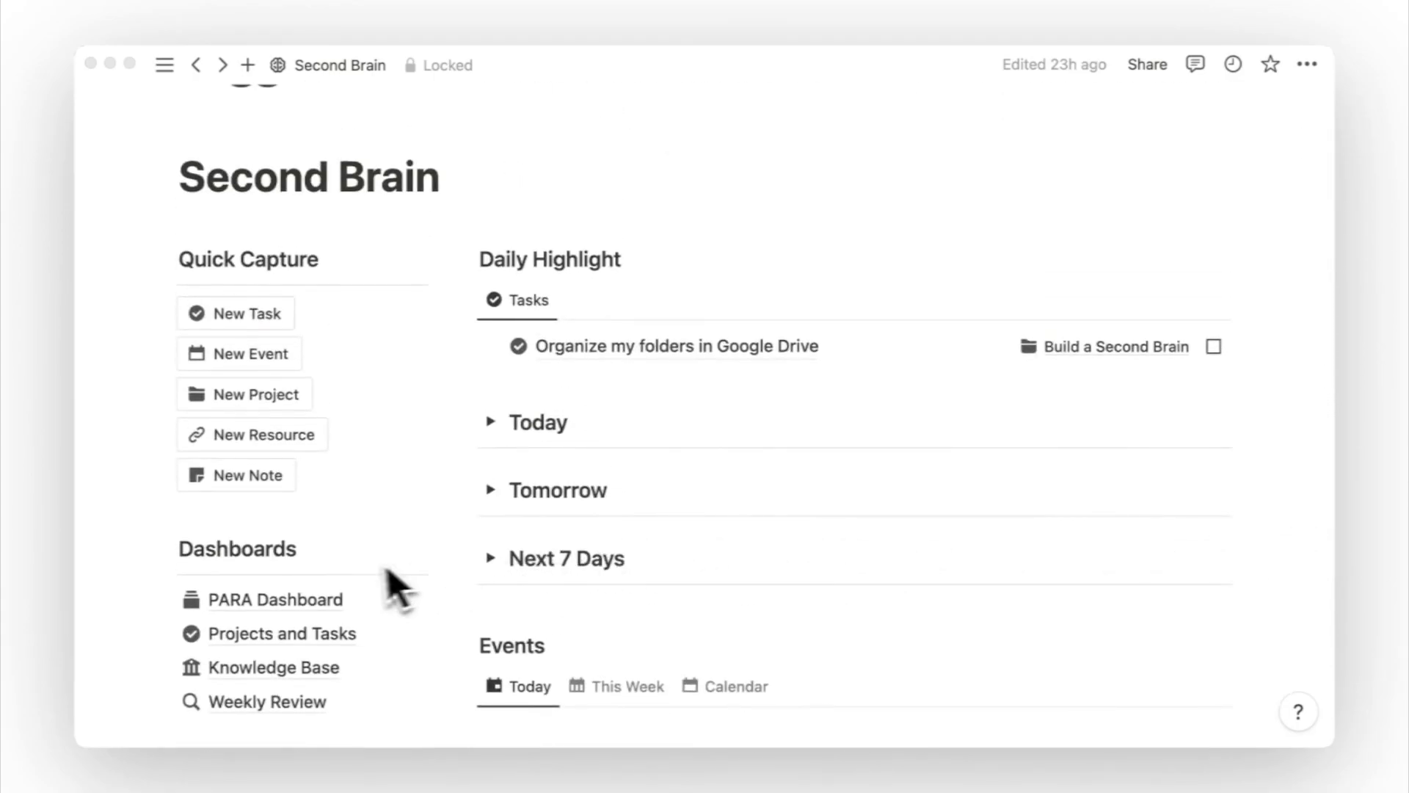
pyautogui.scroll(3, 389, 585)
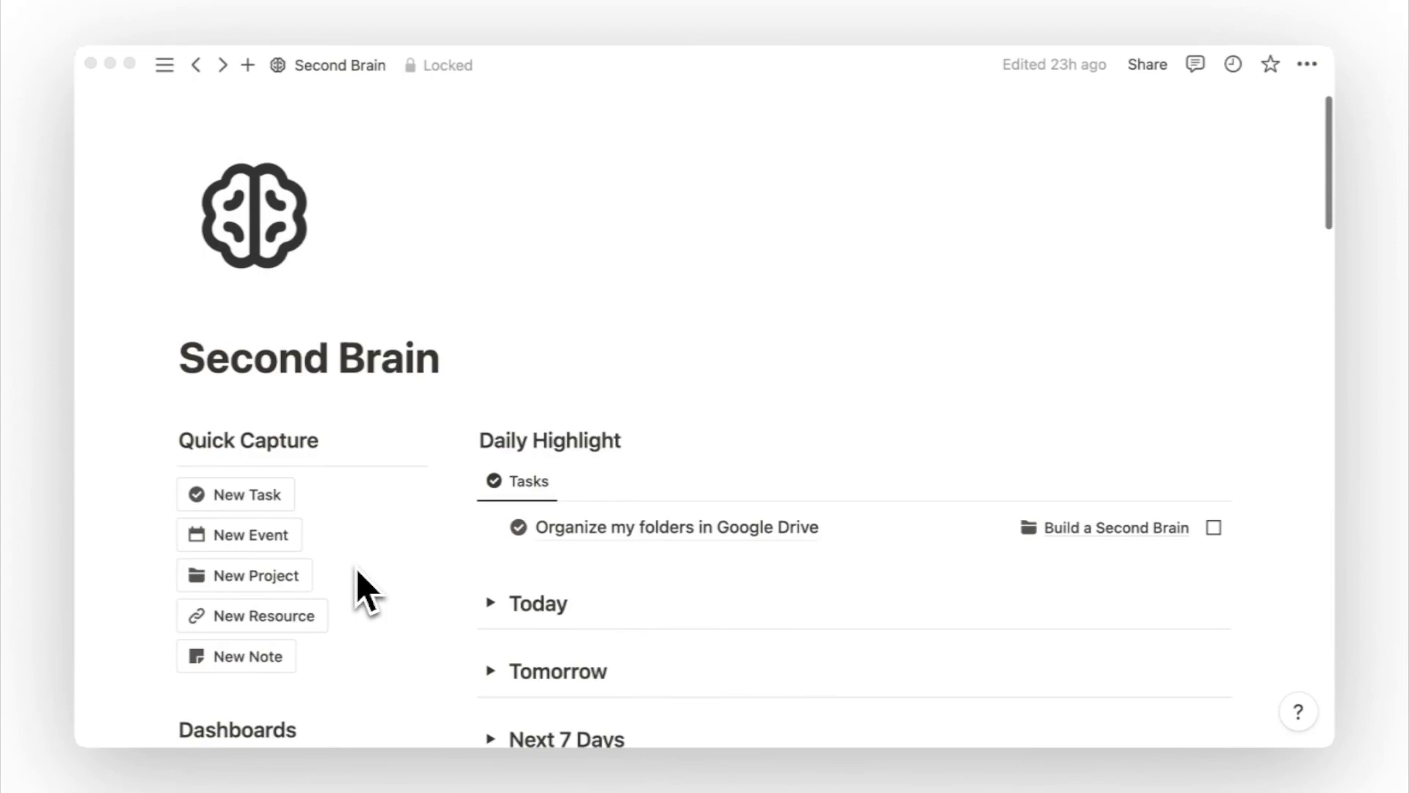